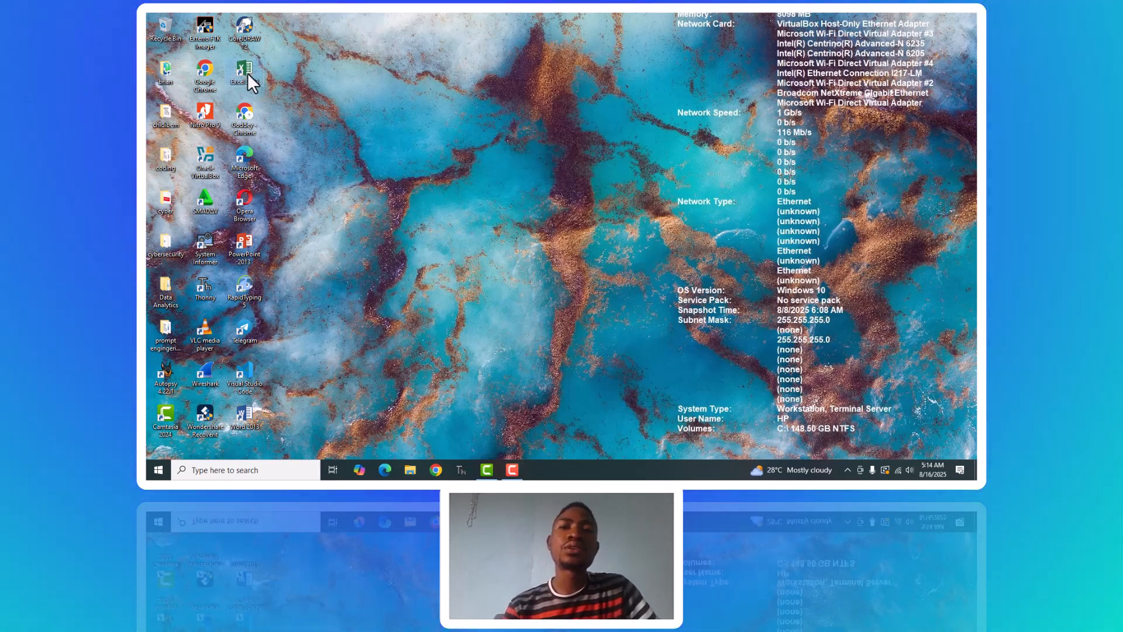
Open Excel and create a new blank workbook.
double_click(248, 73)
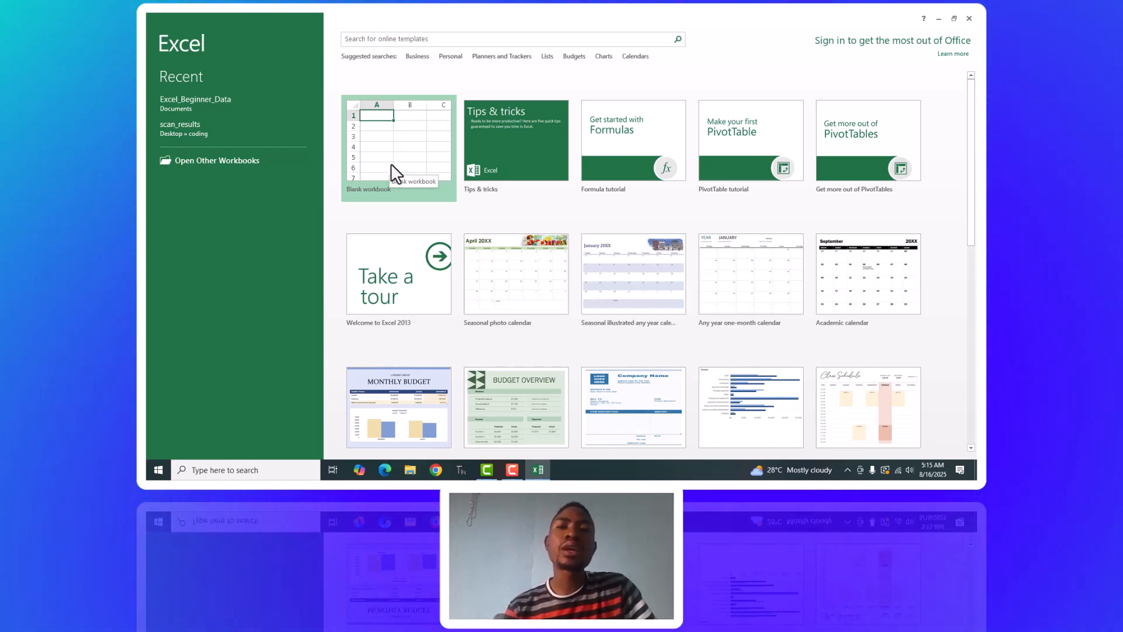
click(393, 153)
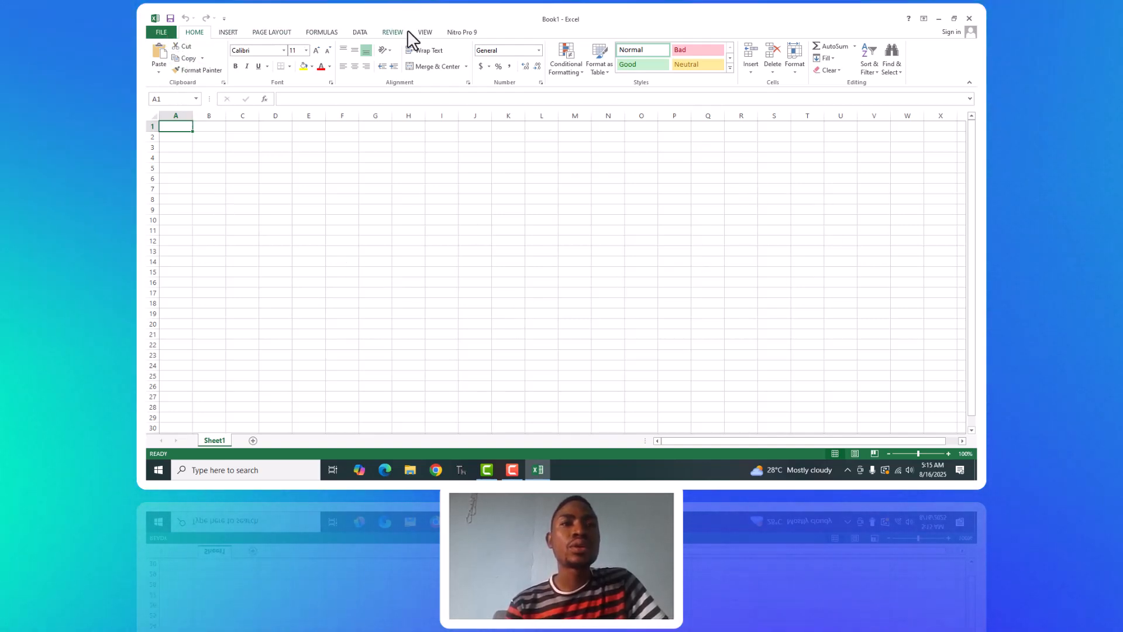
Examine the Insert, Page Layout, Formulas, Data, Review and View command sets, finishing on the Home commands.
click(230, 34)
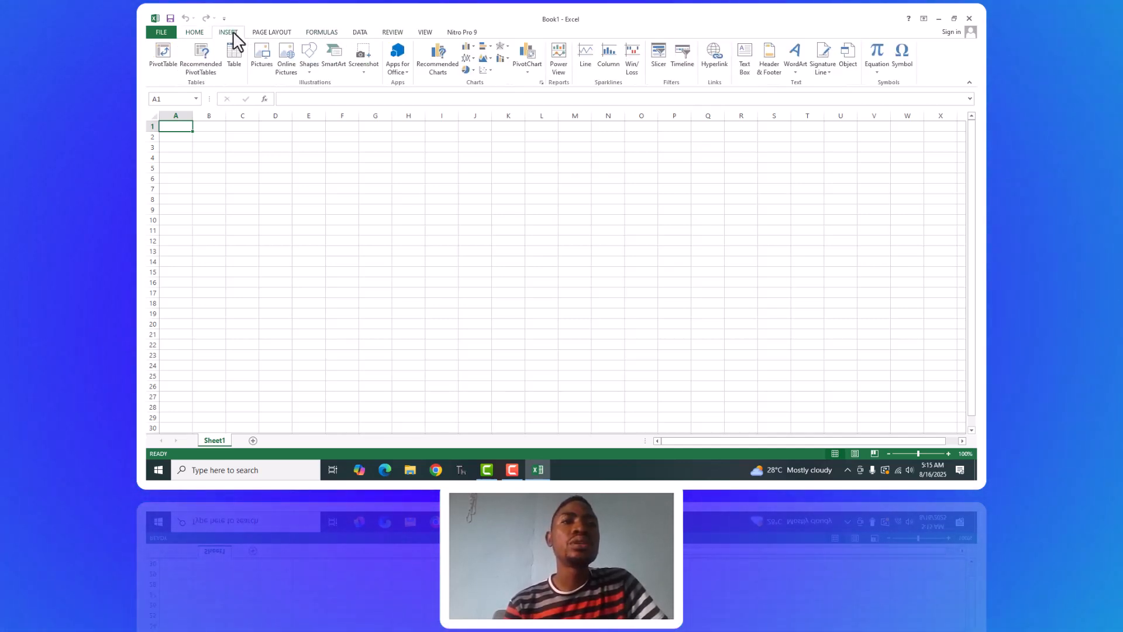
click(264, 34)
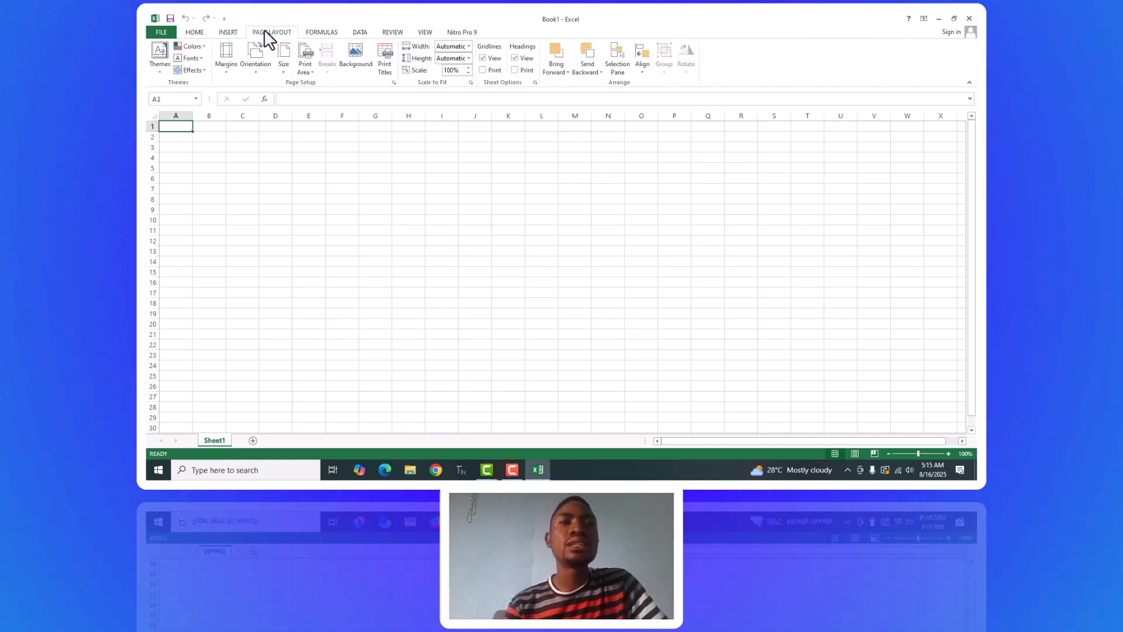
click(222, 33)
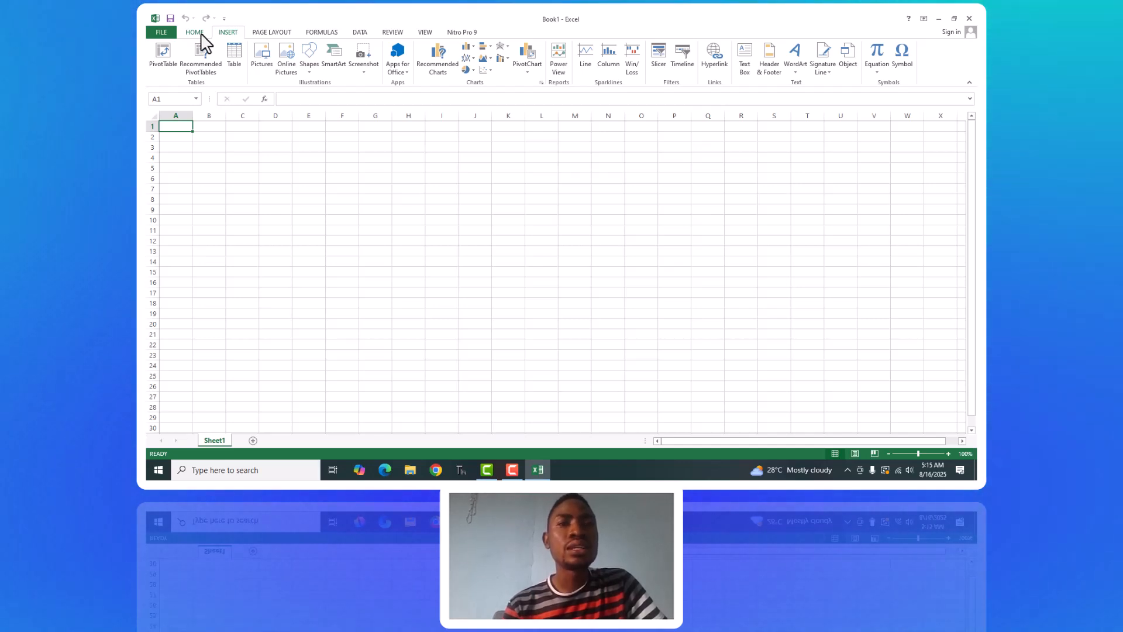
click(202, 33)
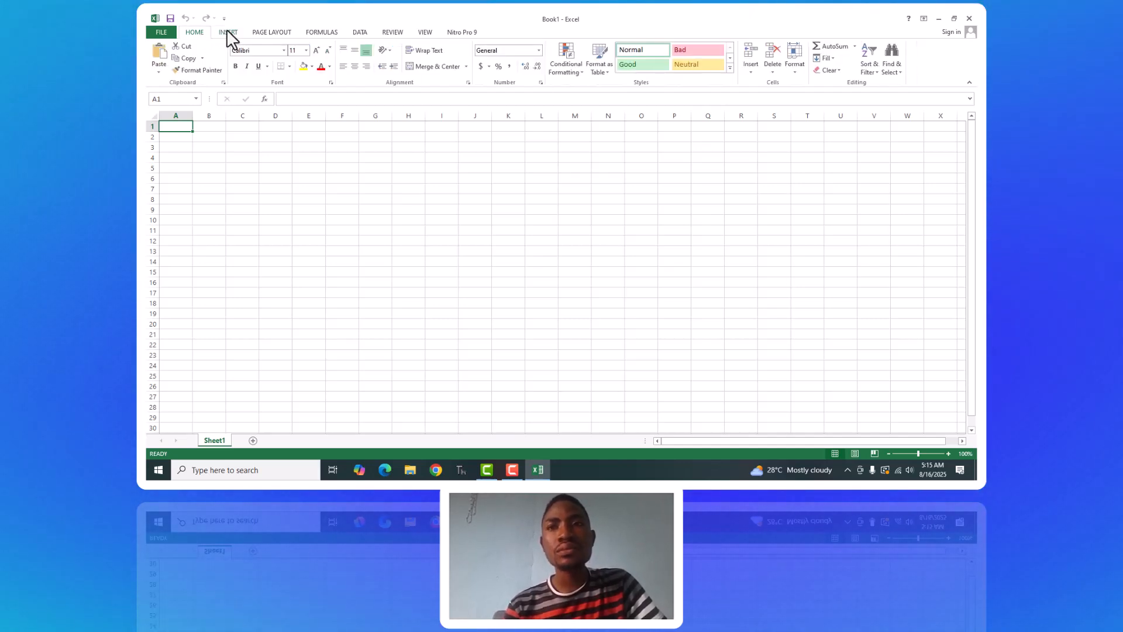
click(228, 32)
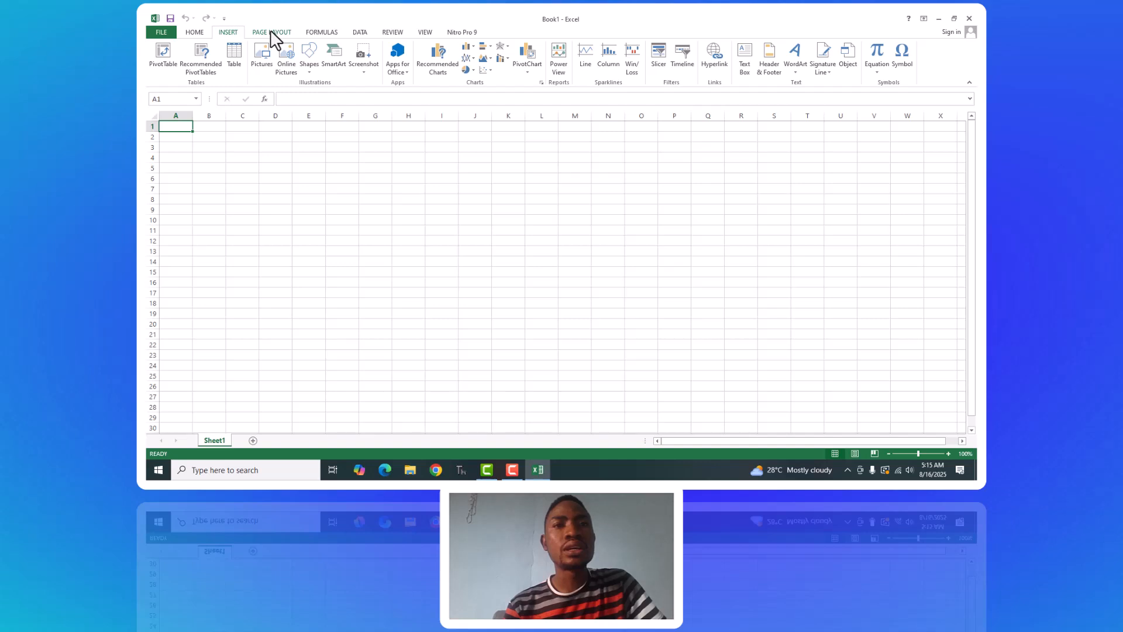
click(273, 33)
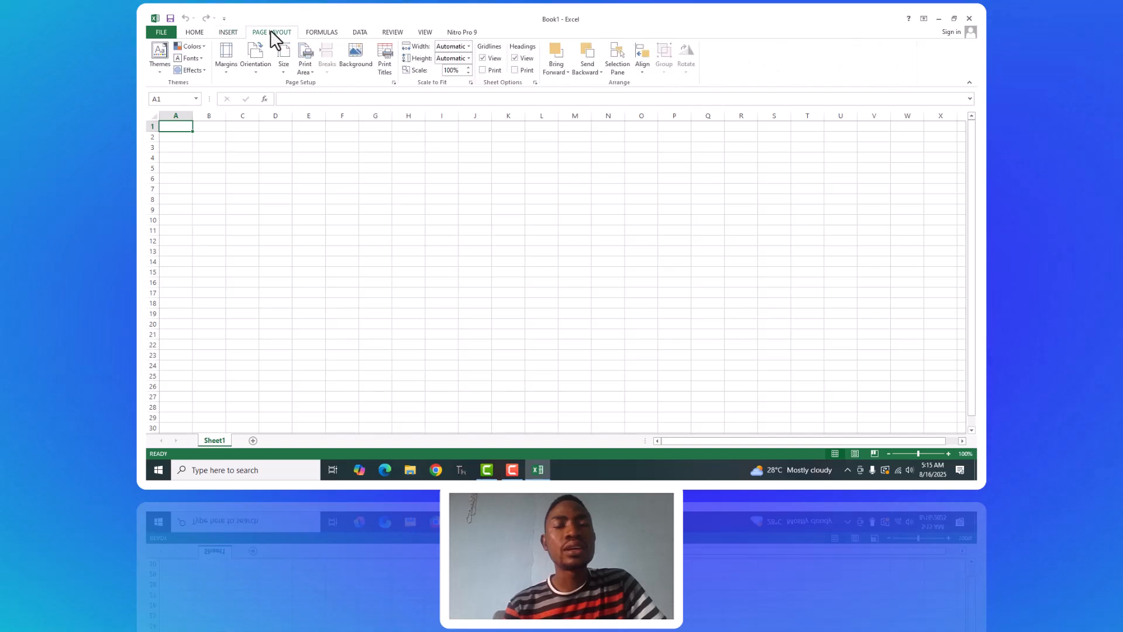
click(334, 36)
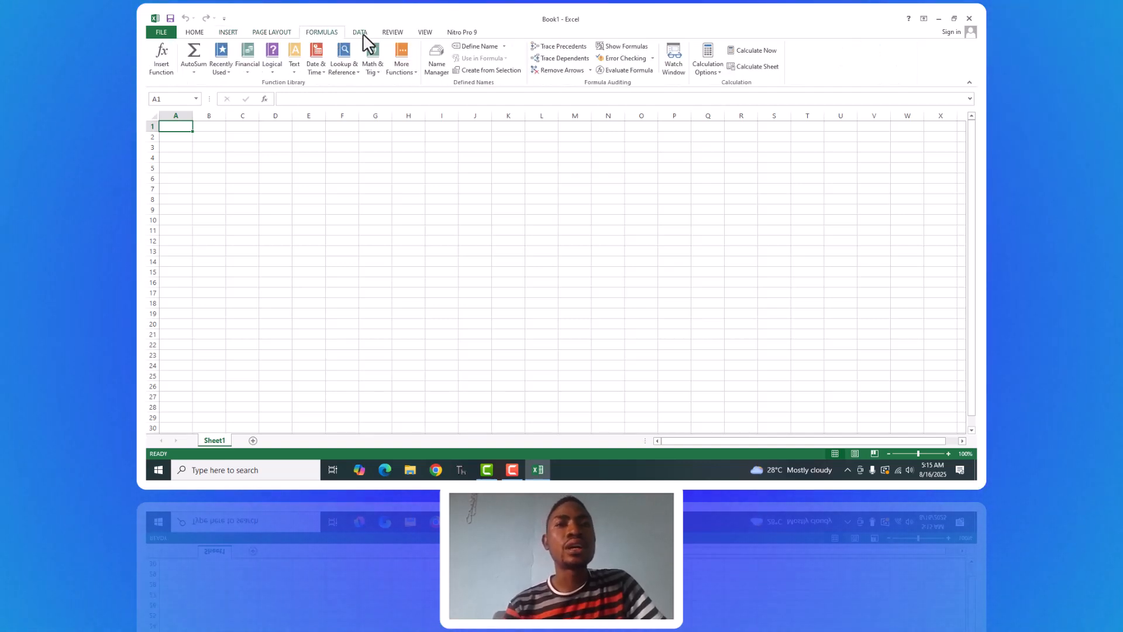
click(363, 33)
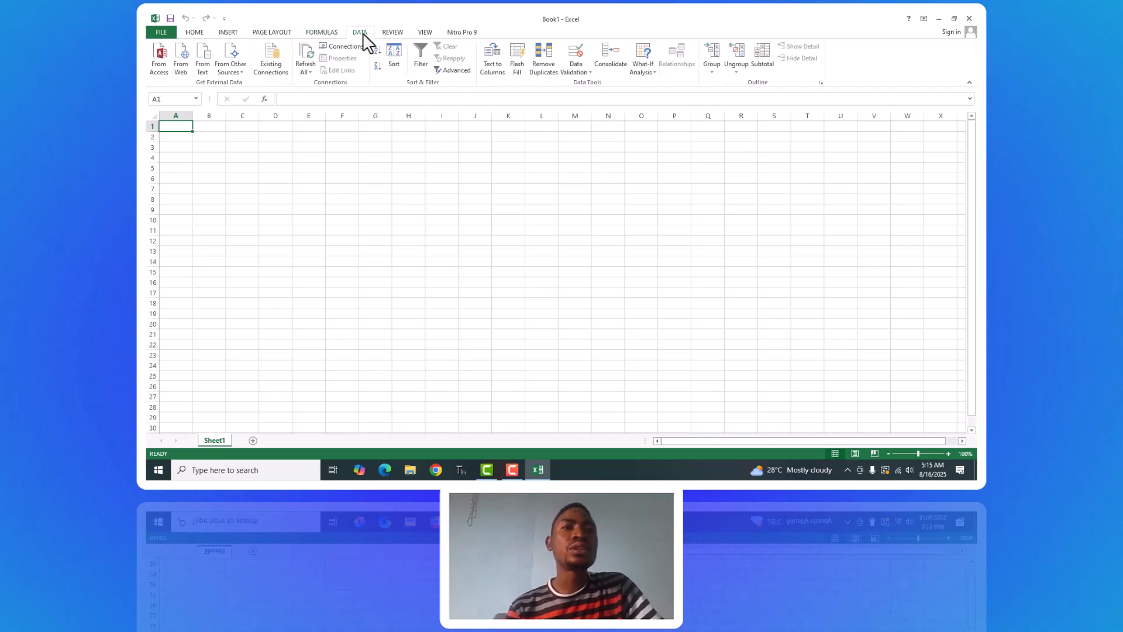
click(393, 34)
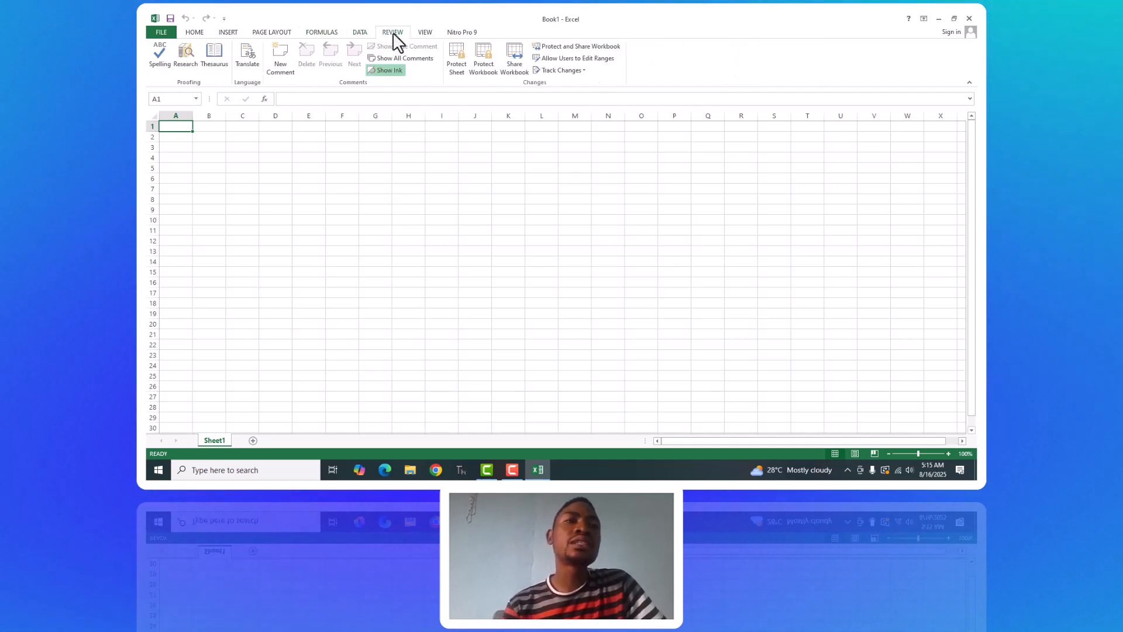
click(427, 30)
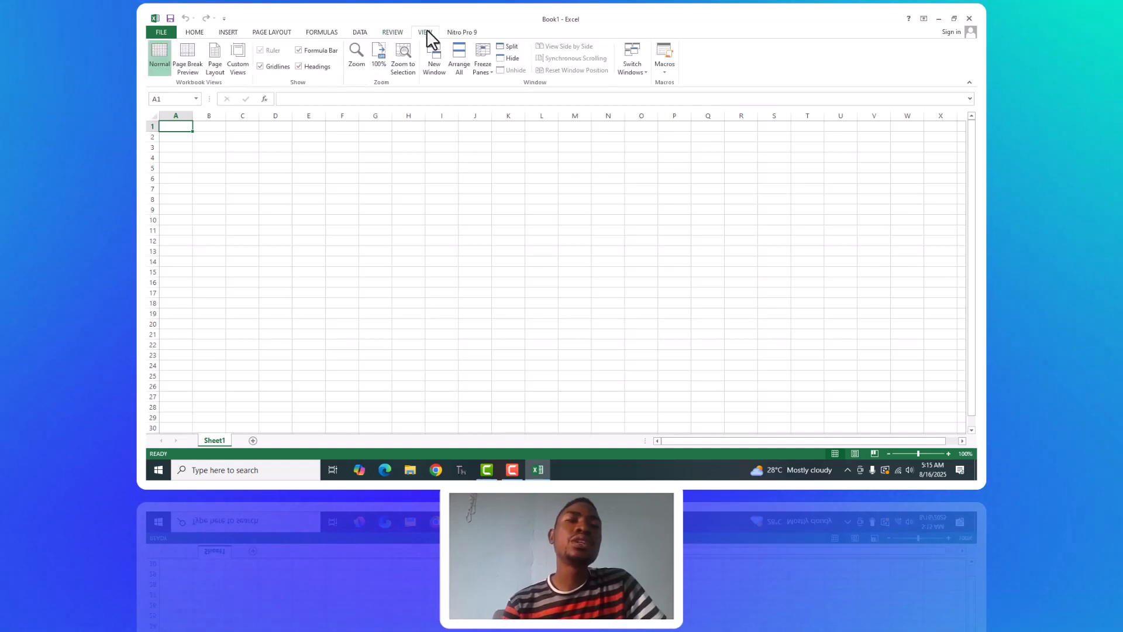
click(385, 34)
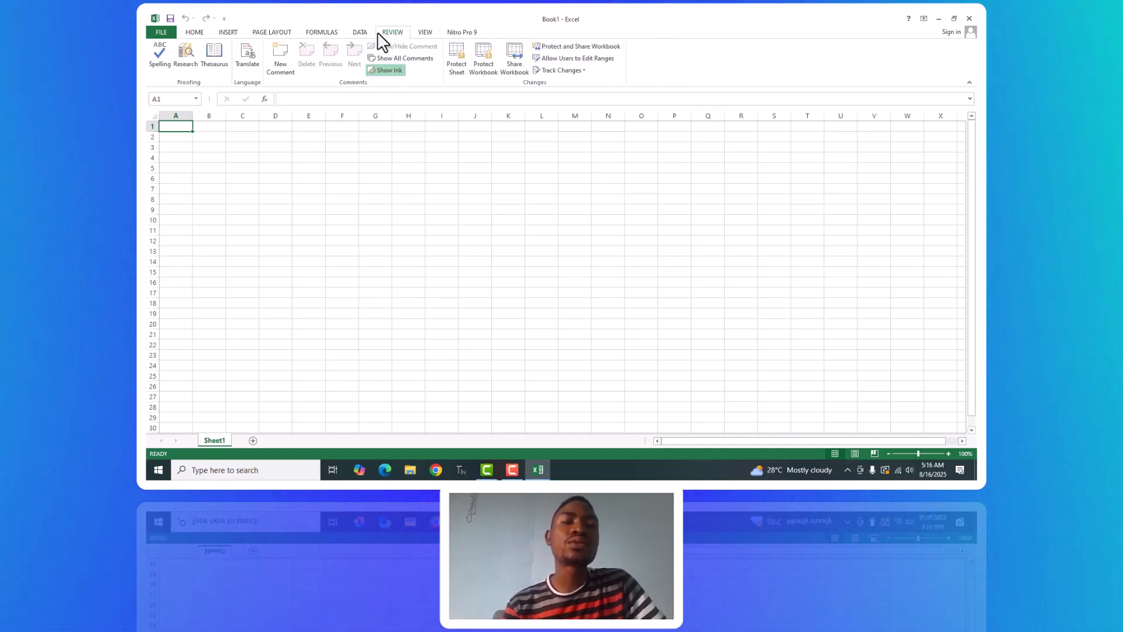
click(194, 33)
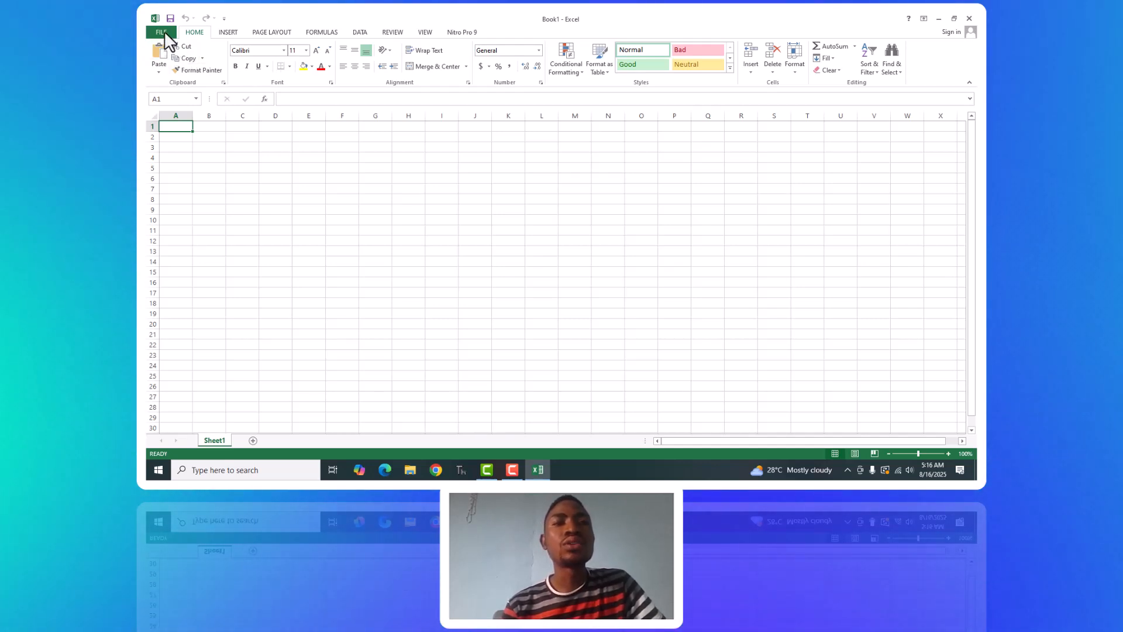
Examine the File options, including the recent workbooks, and review the command sets from Insert to View before returning to Home.
click(164, 32)
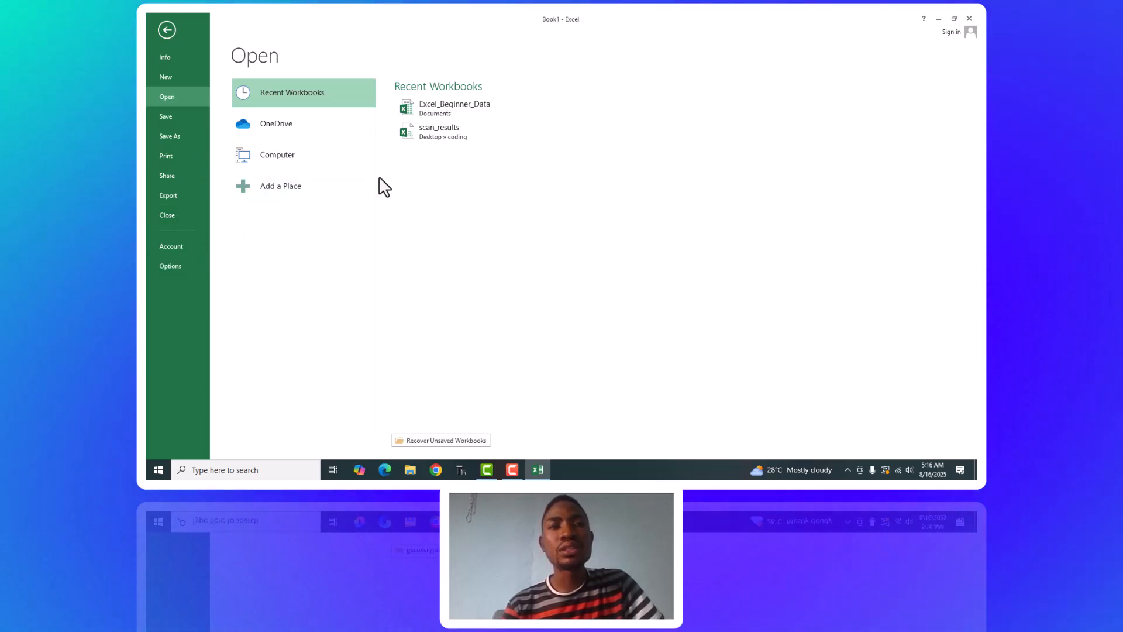
click(162, 30)
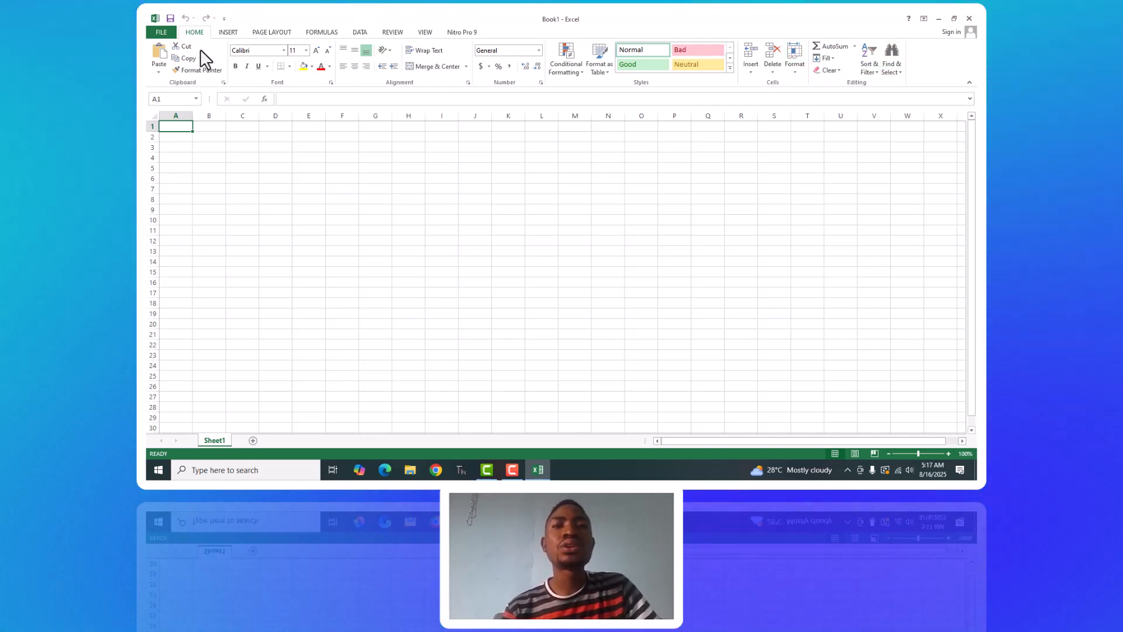
click(227, 32)
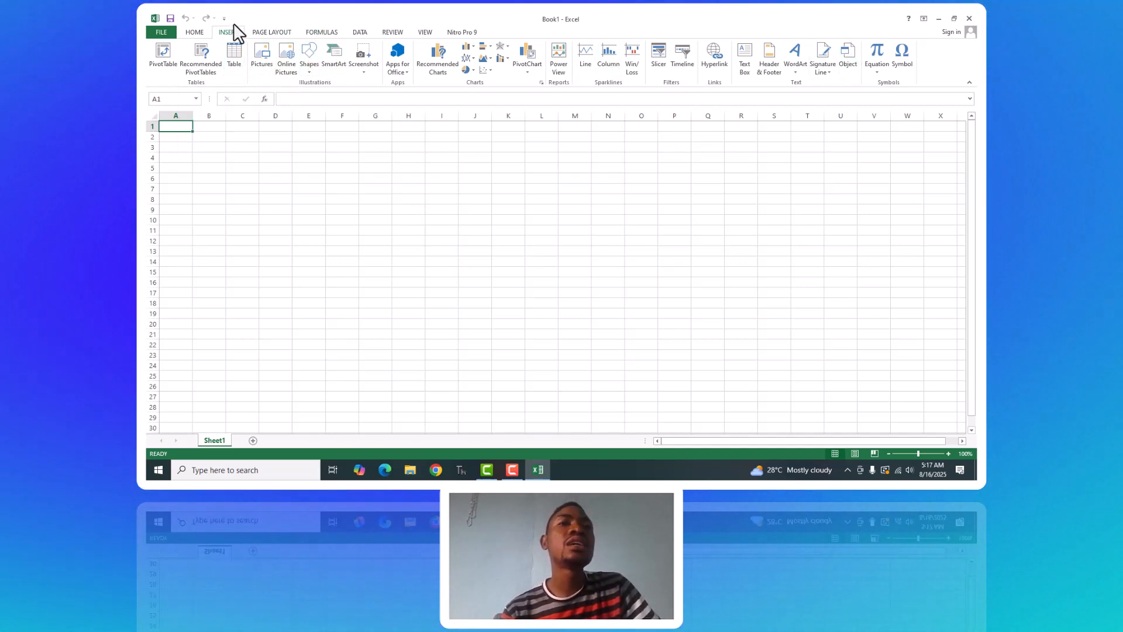
click(264, 33)
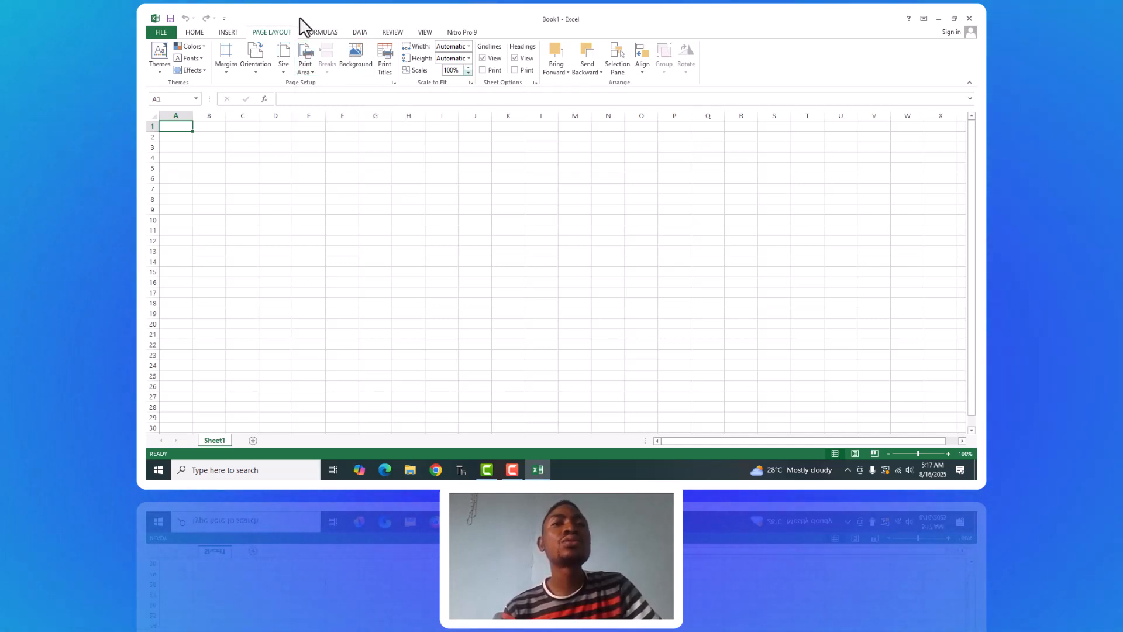
click(321, 33)
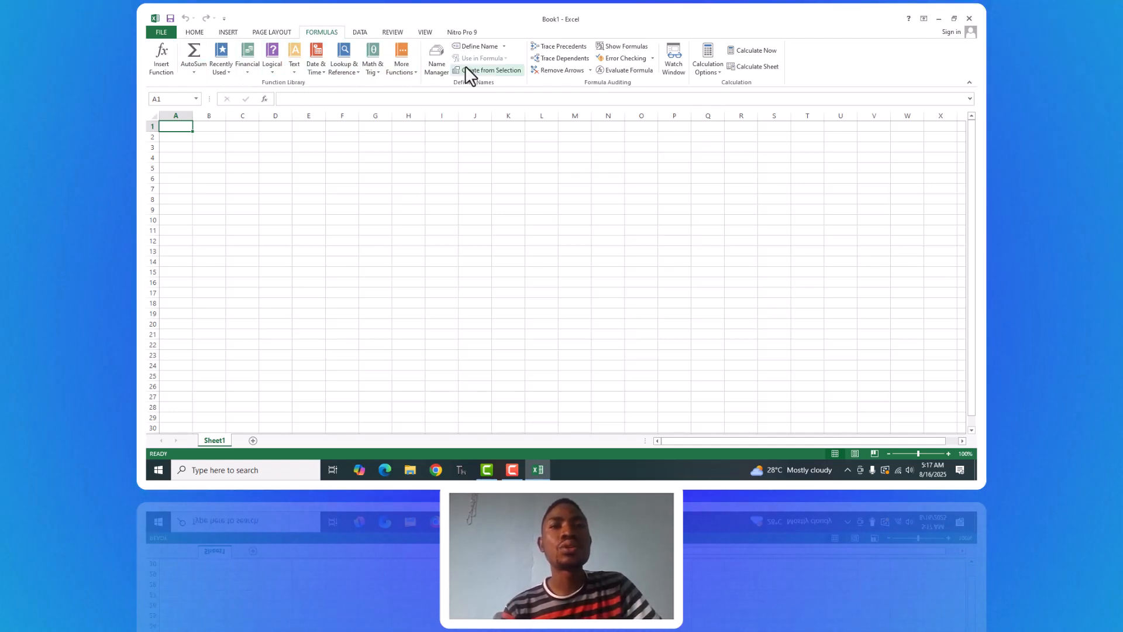
click(367, 32)
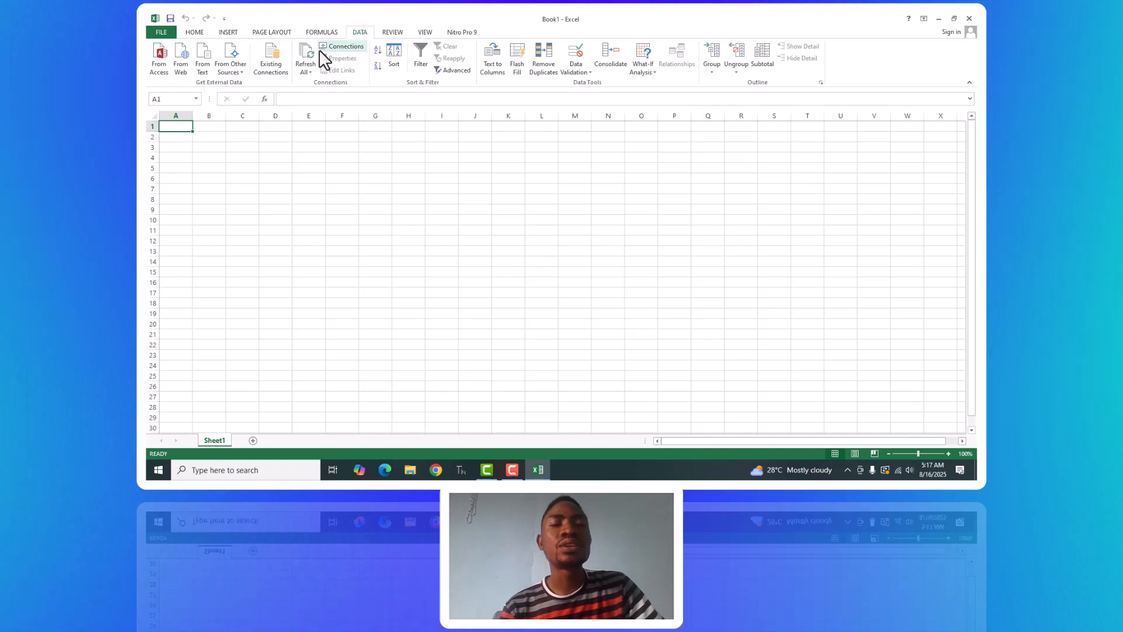
click(402, 33)
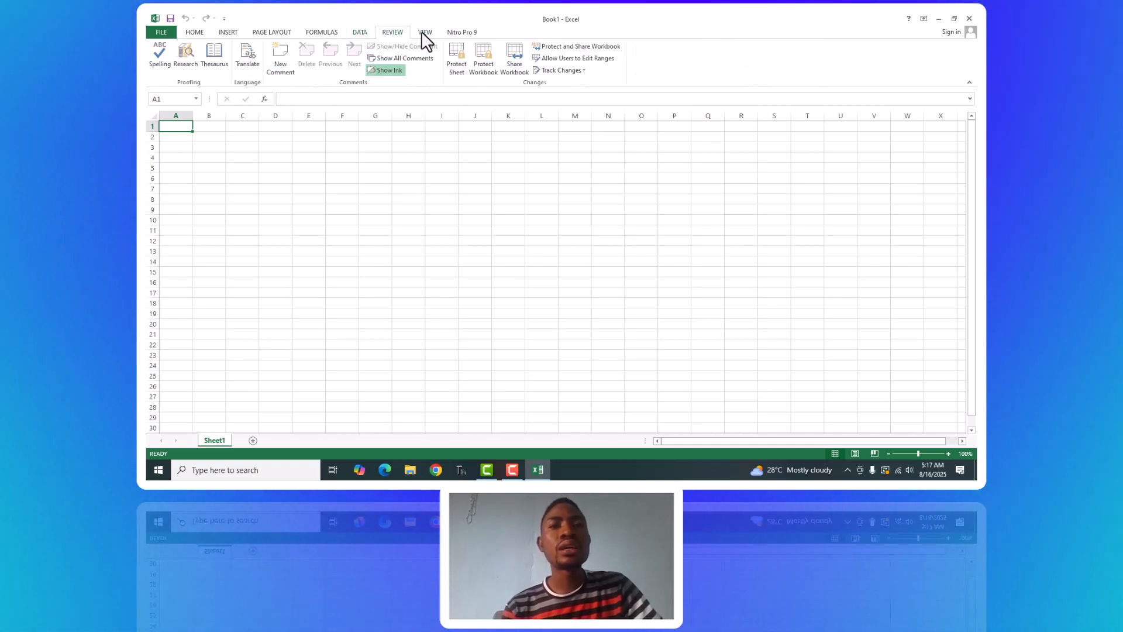
click(426, 33)
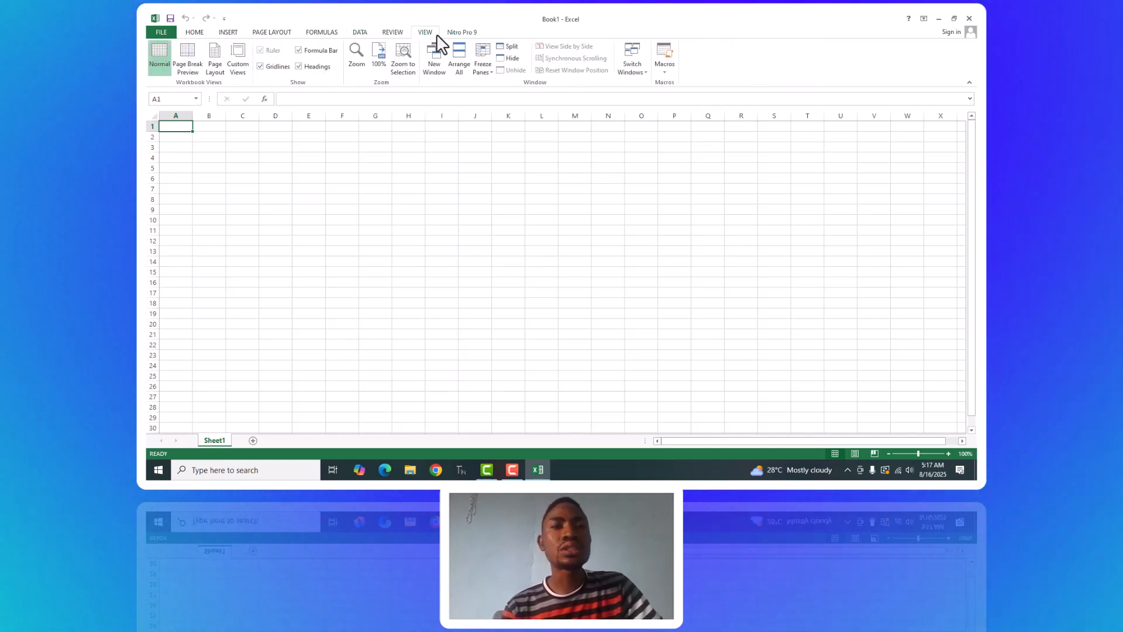
click(202, 33)
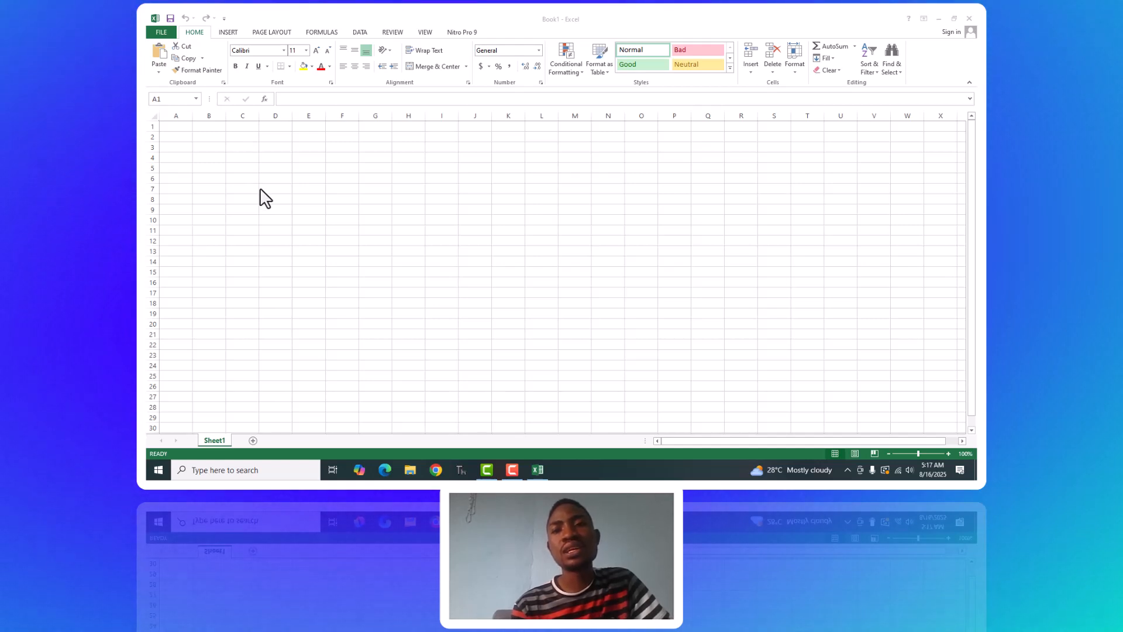
Move the active cell to A2, over to O8, and back to A2.
click(186, 135)
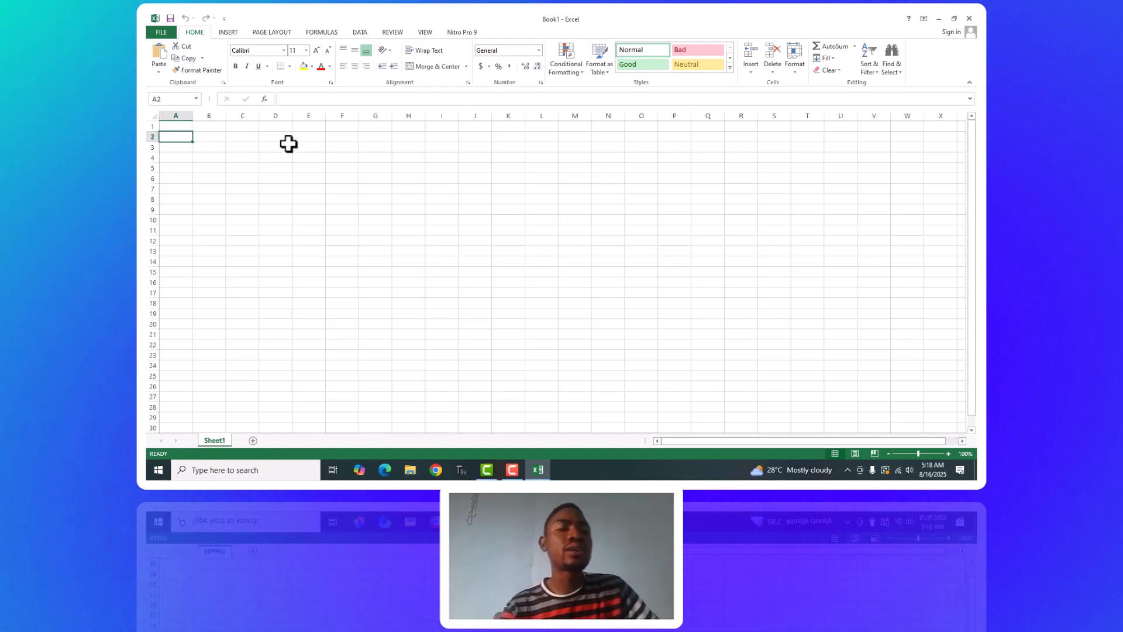
click(633, 201)
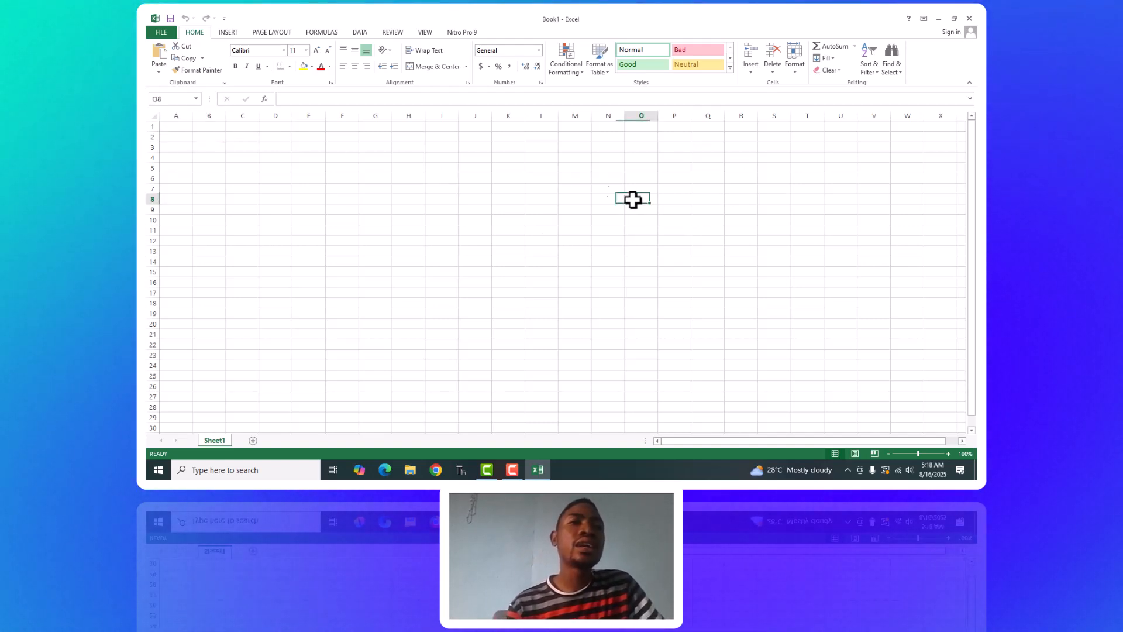
click(174, 134)
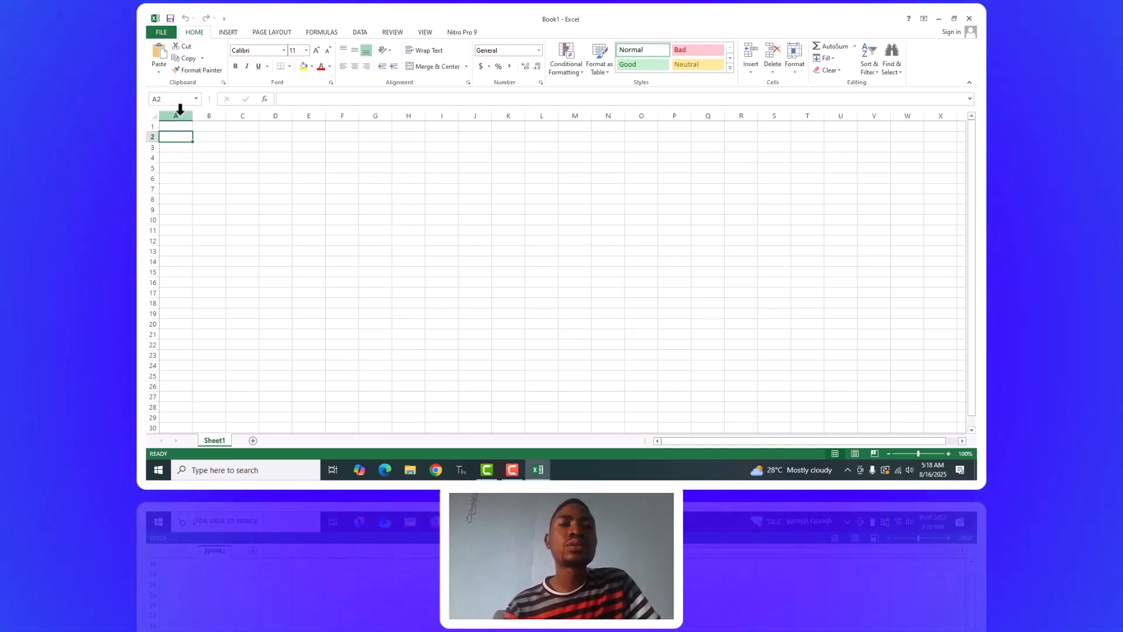
Highlight entire columns A, B and C one at a time, with row 1 highlighted for comparison.
click(180, 111)
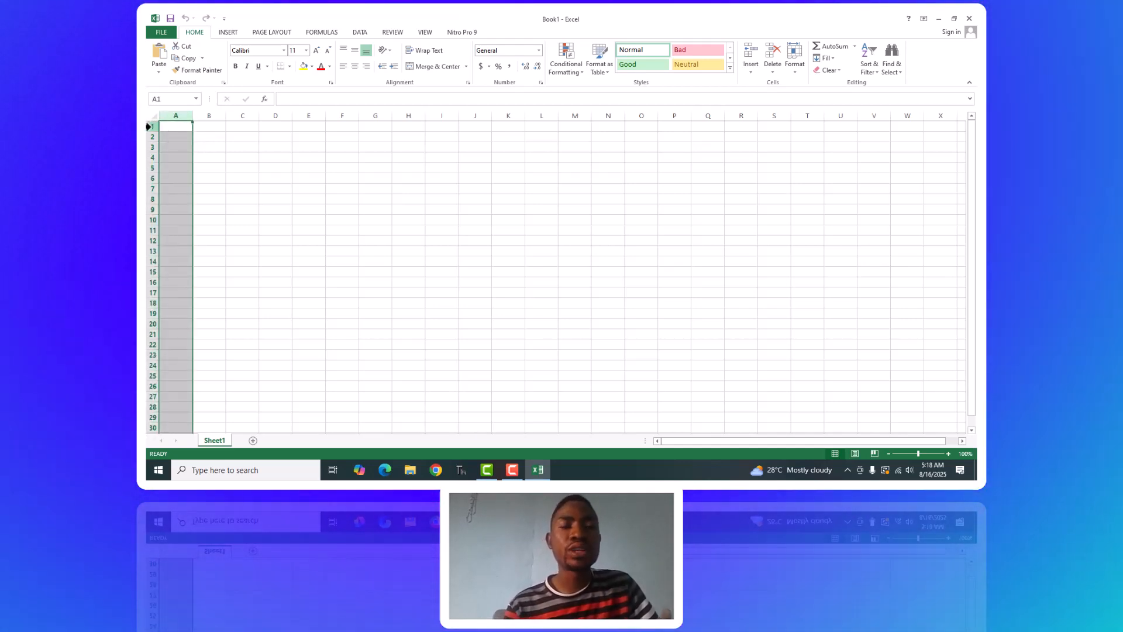
click(150, 126)
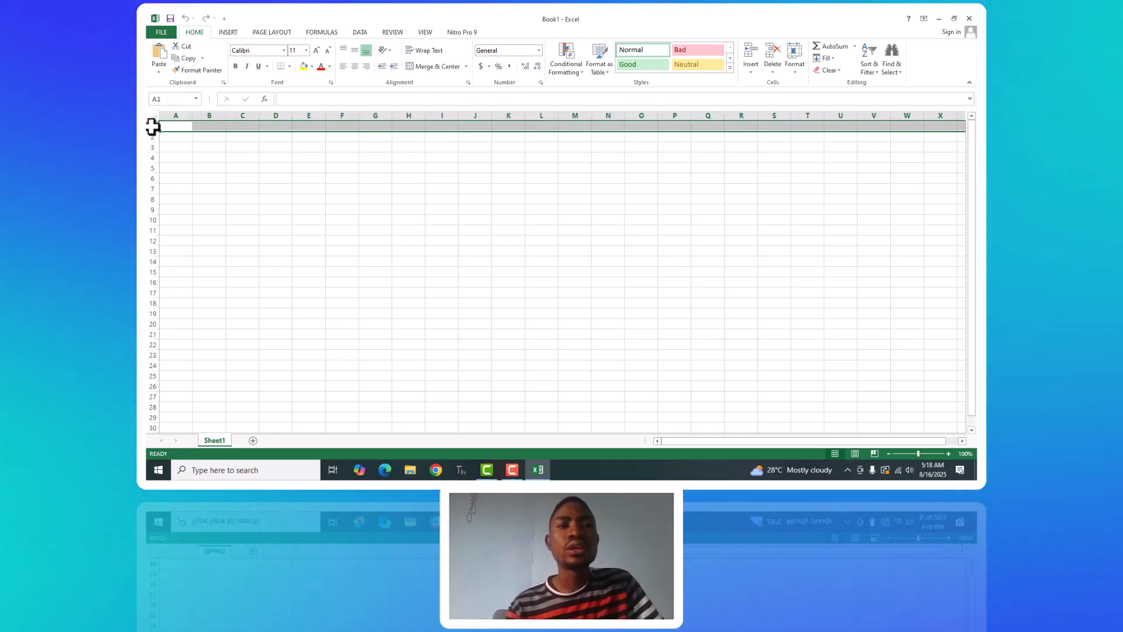
click(179, 114)
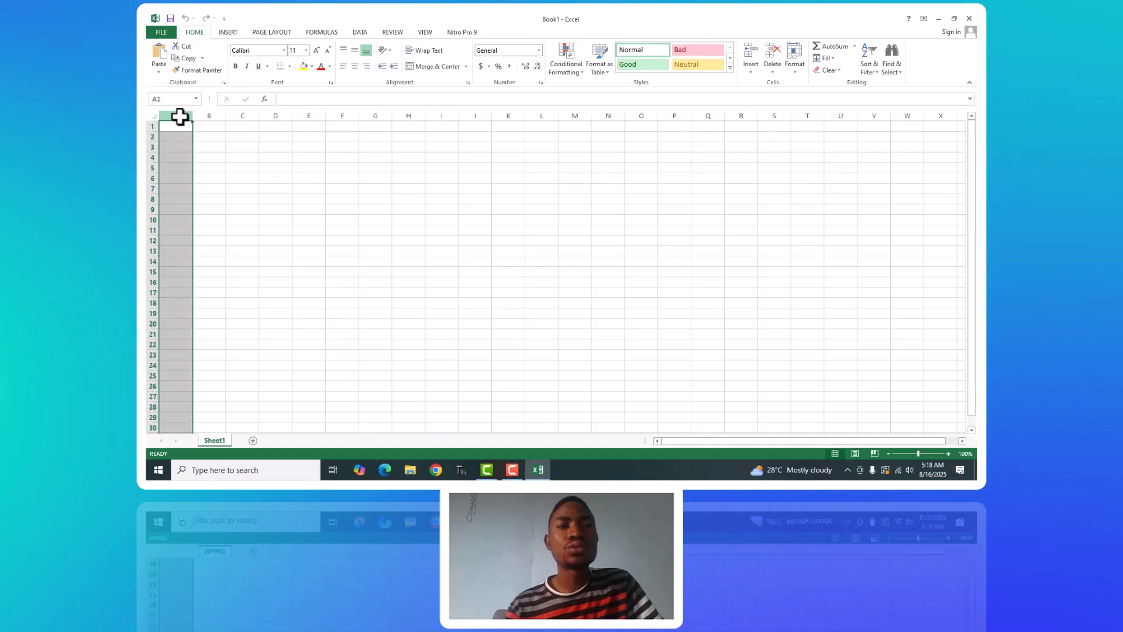
click(210, 113)
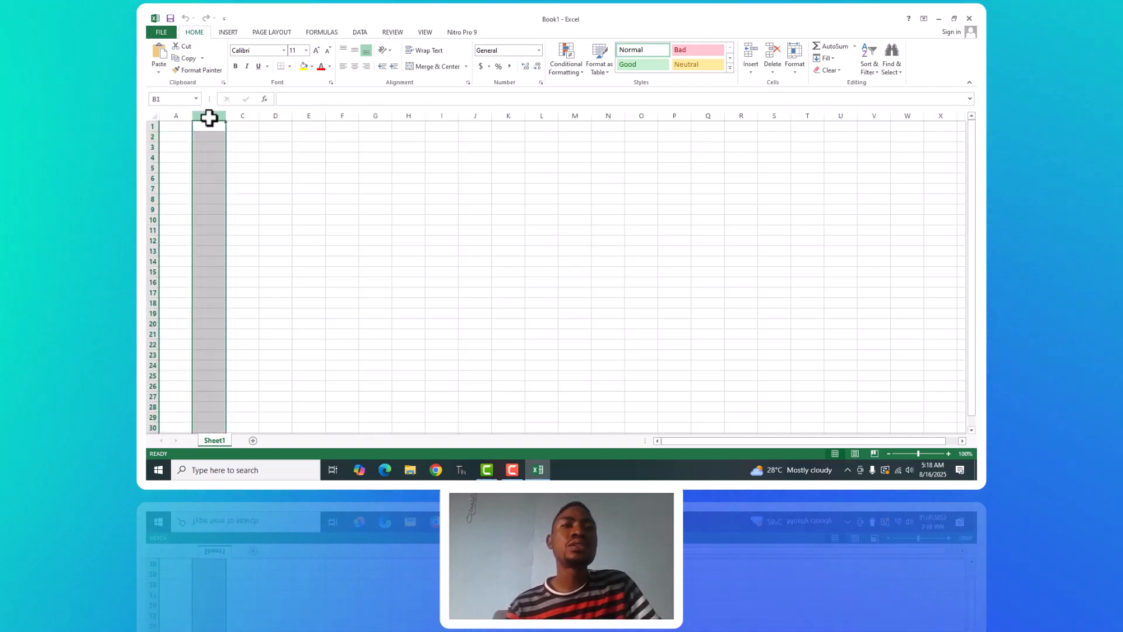
click(180, 114)
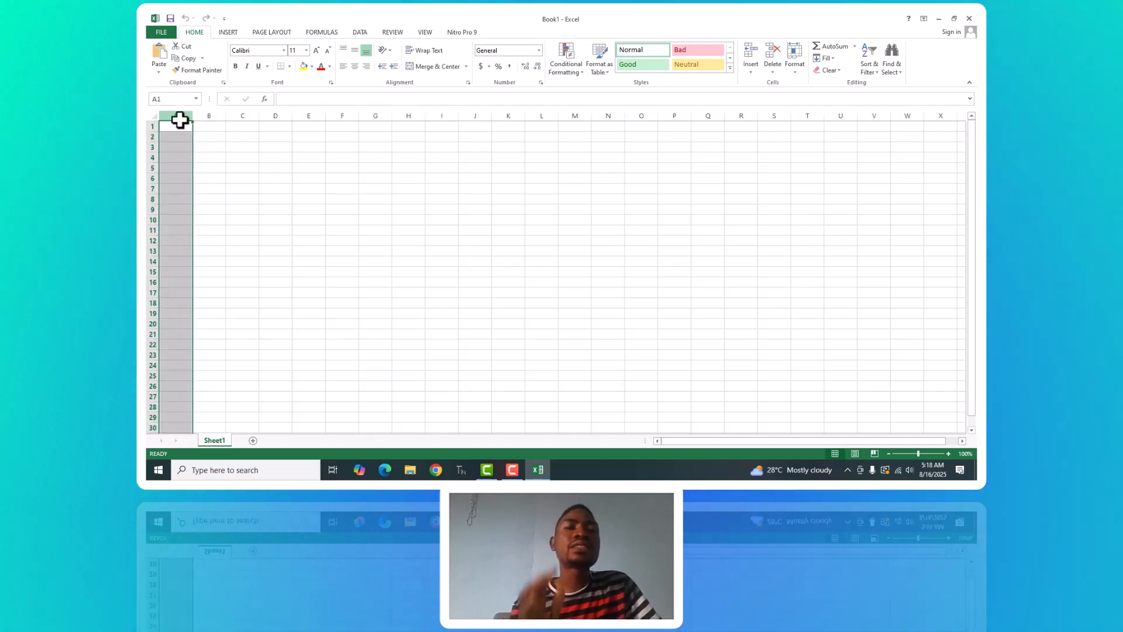
click(211, 115)
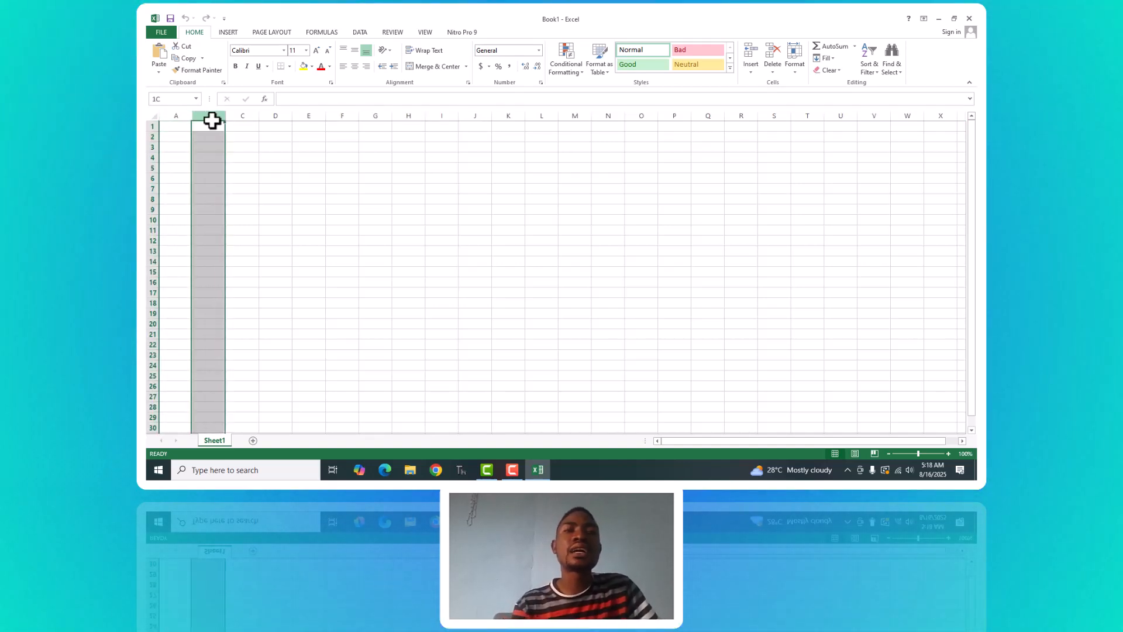
Highlight entire rows 1, 2 and 3 one at a time, finishing with cell A2 selected.
click(153, 127)
click(153, 137)
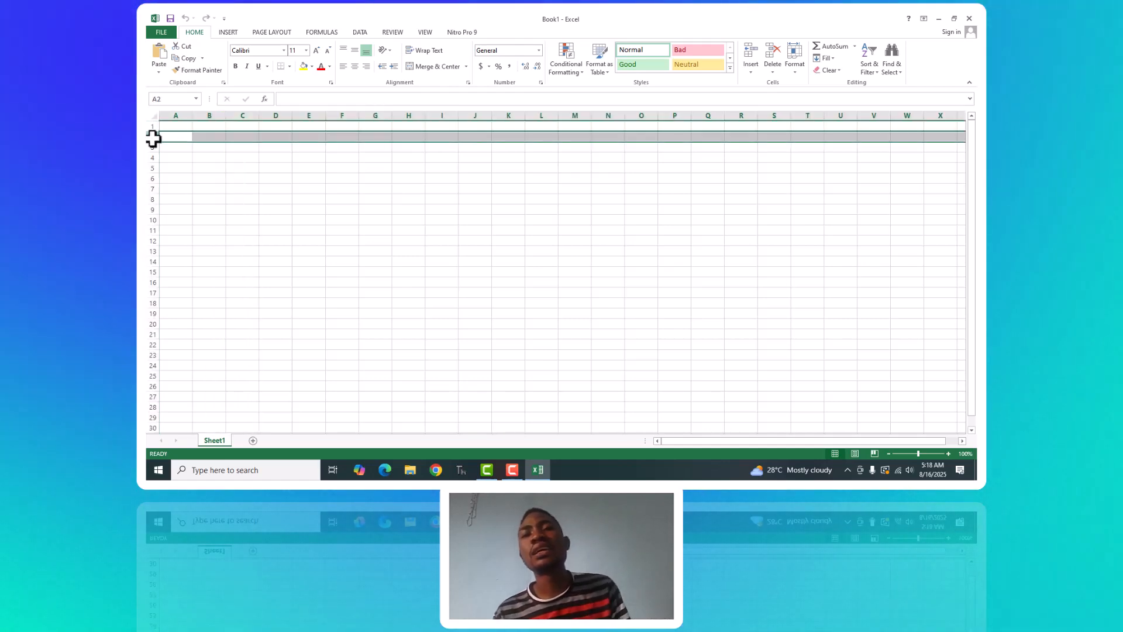
click(154, 147)
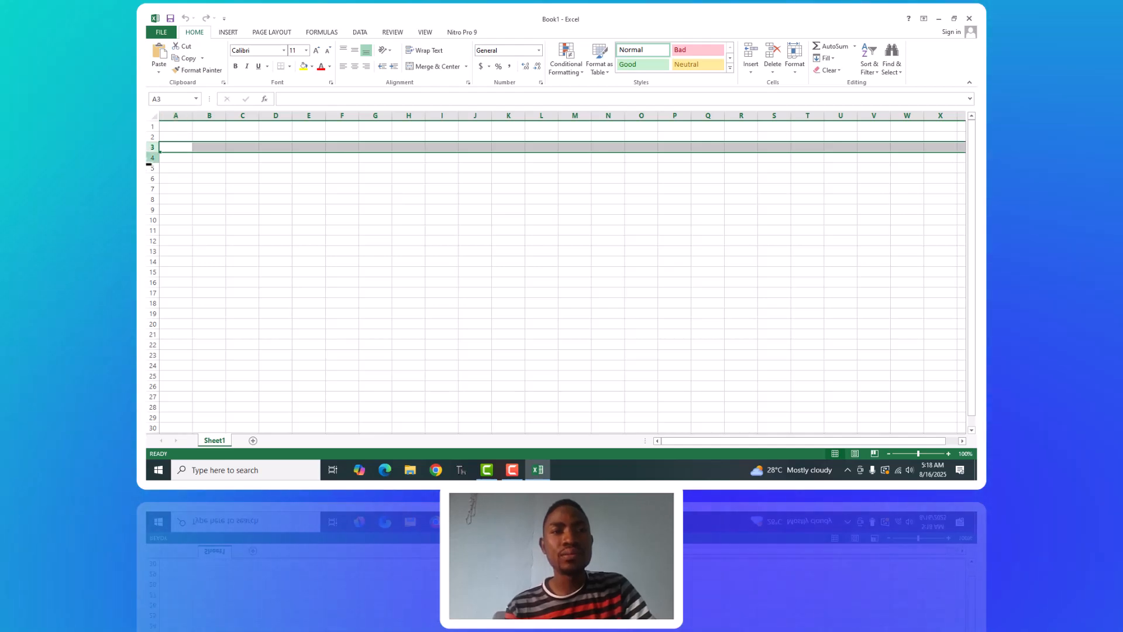
click(179, 136)
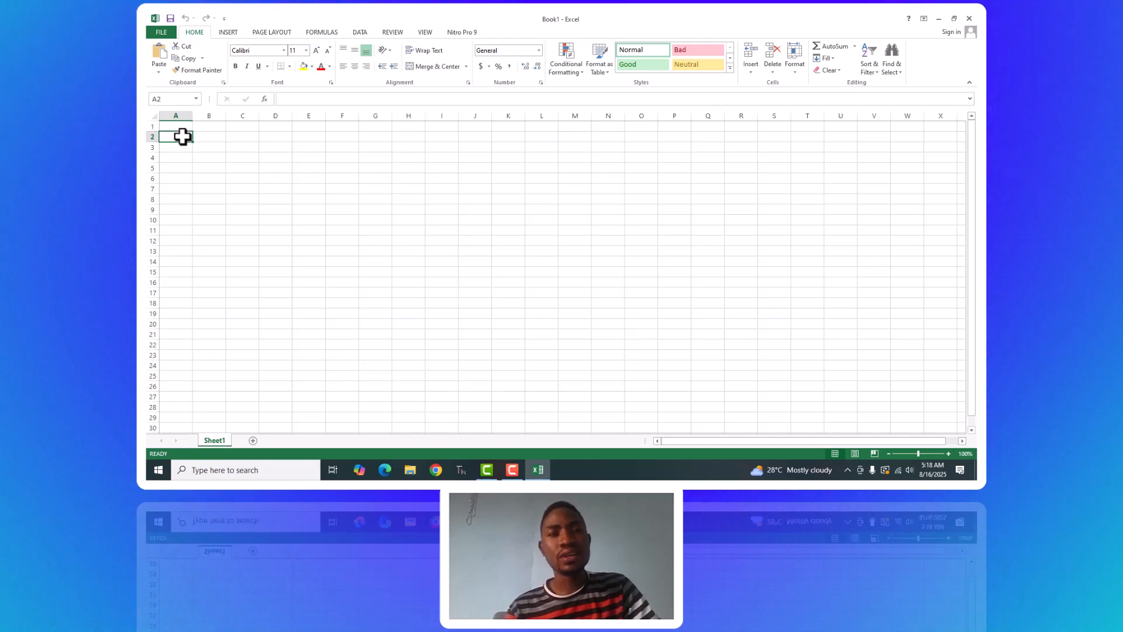
Enter the heading Name in cell A2 and begin a department heading in cell B2.
text(Name)
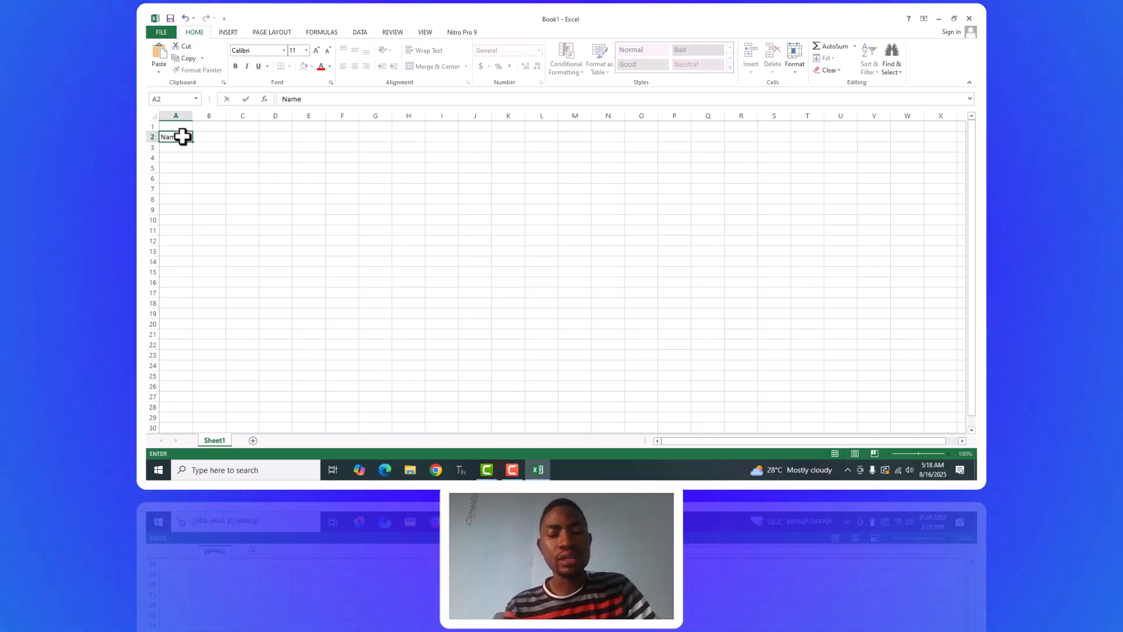
click(214, 137)
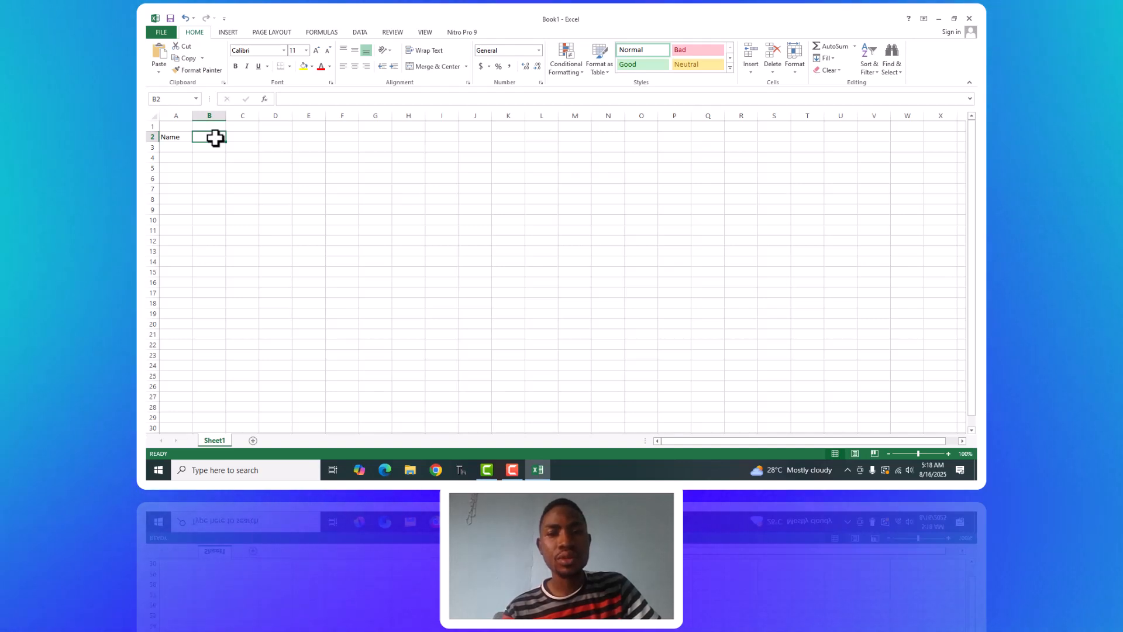
text(dep)
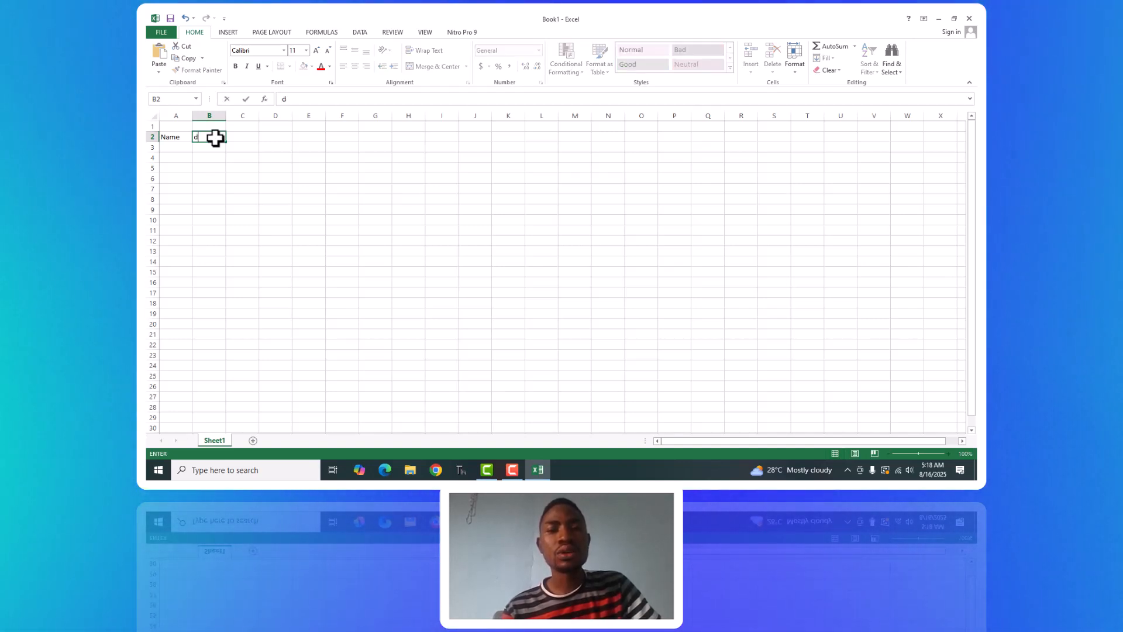
text(art)
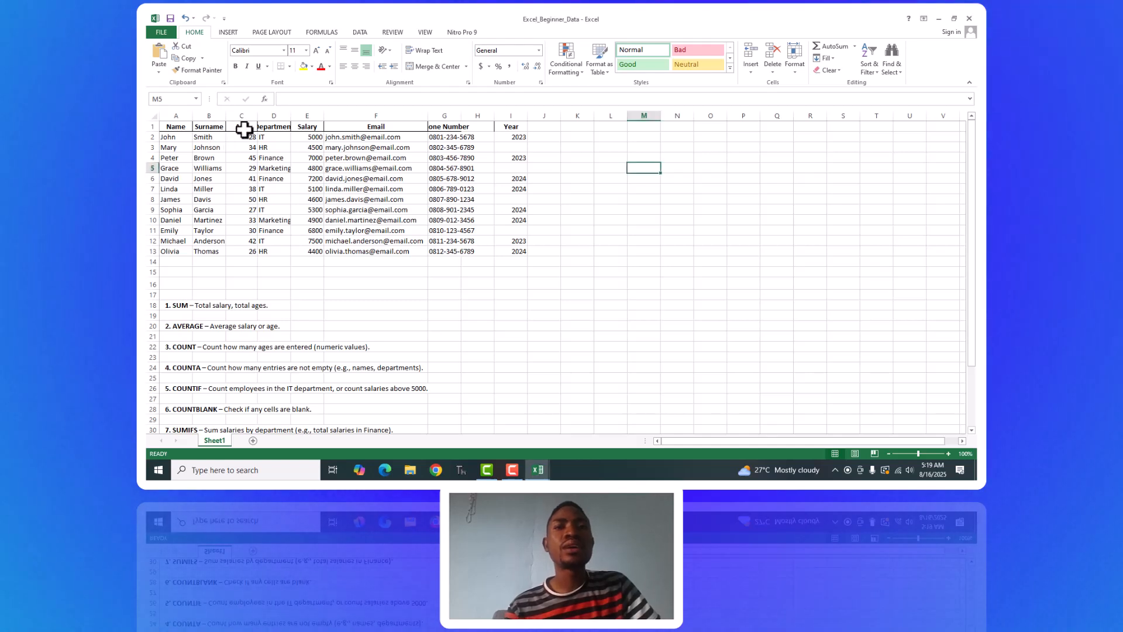
Review the table headings in row 1 of Excel_Beginner_Data, from Department through Salary, Email and Phone Number to Year.
click(274, 127)
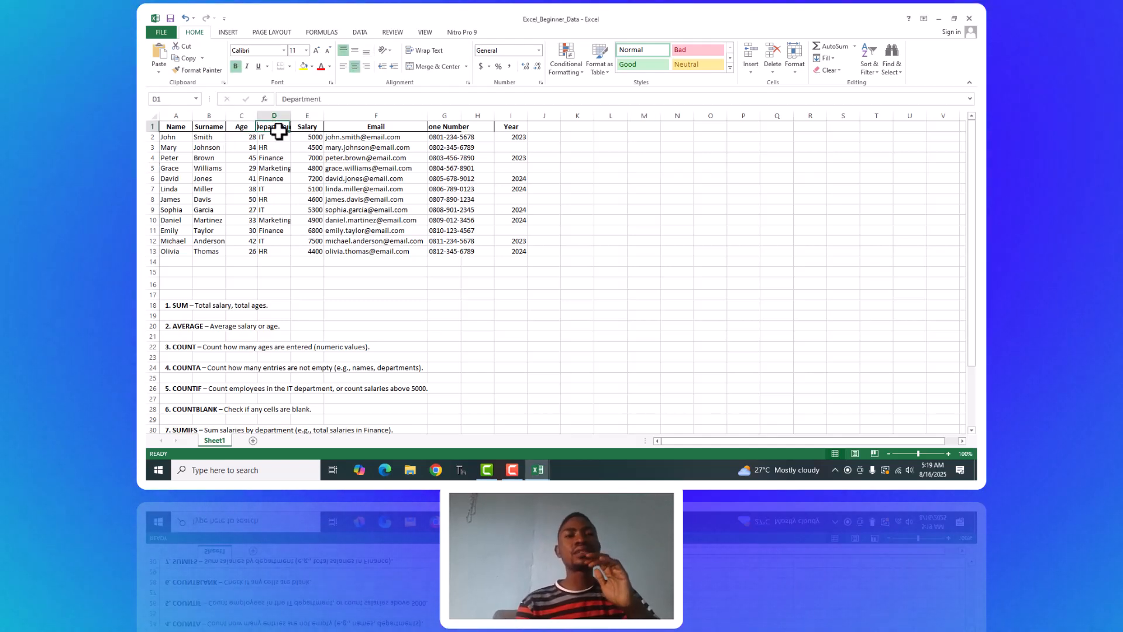
click(309, 127)
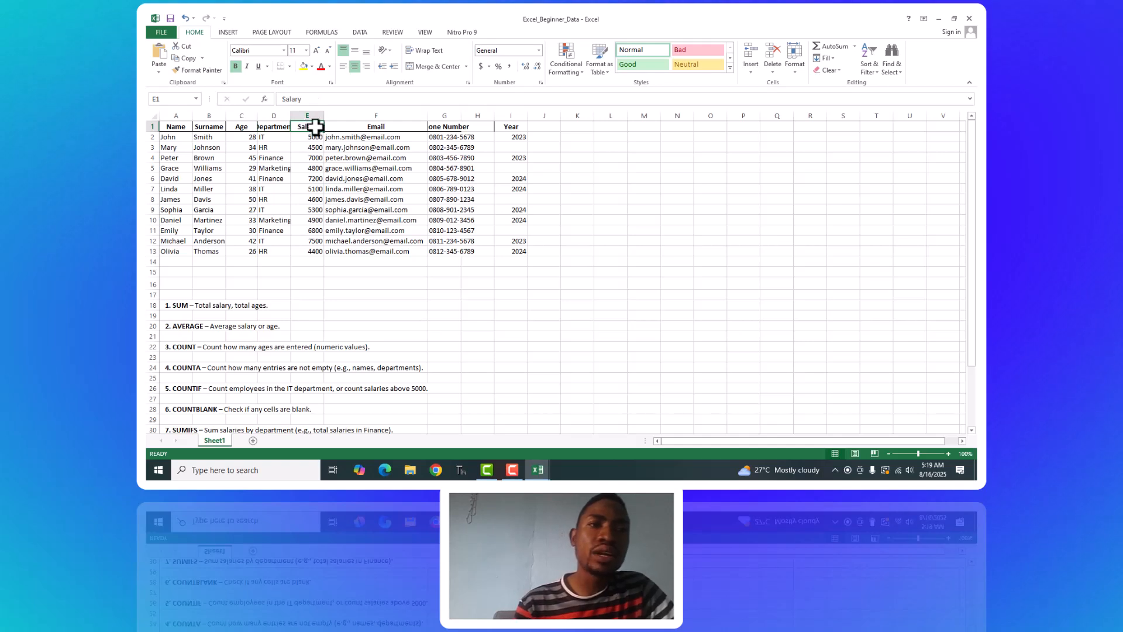
click(345, 127)
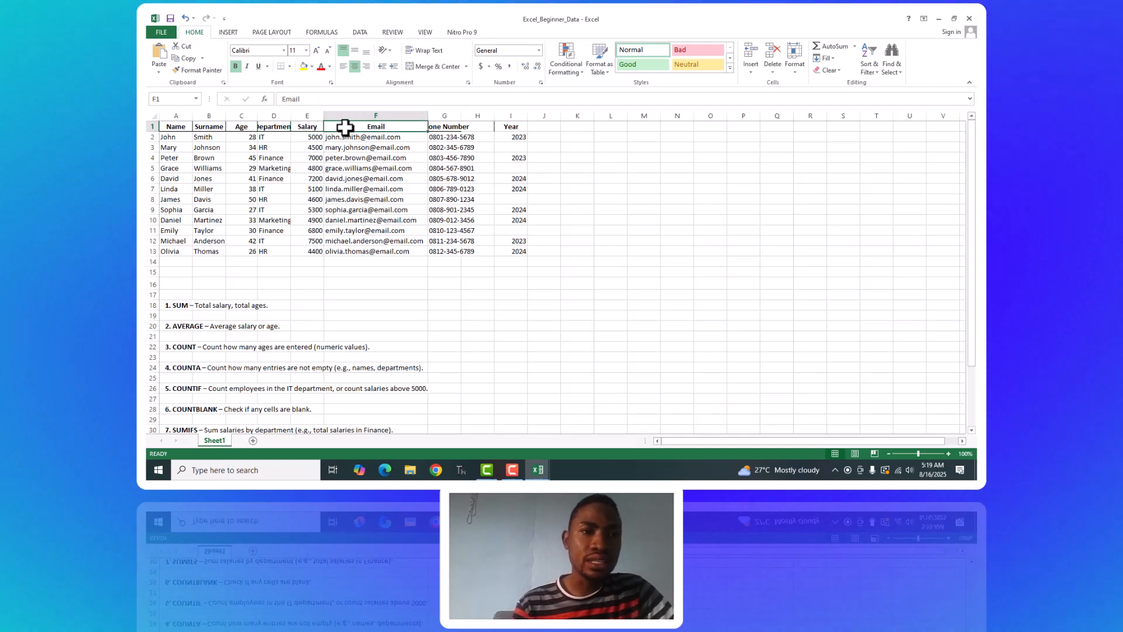
click(442, 127)
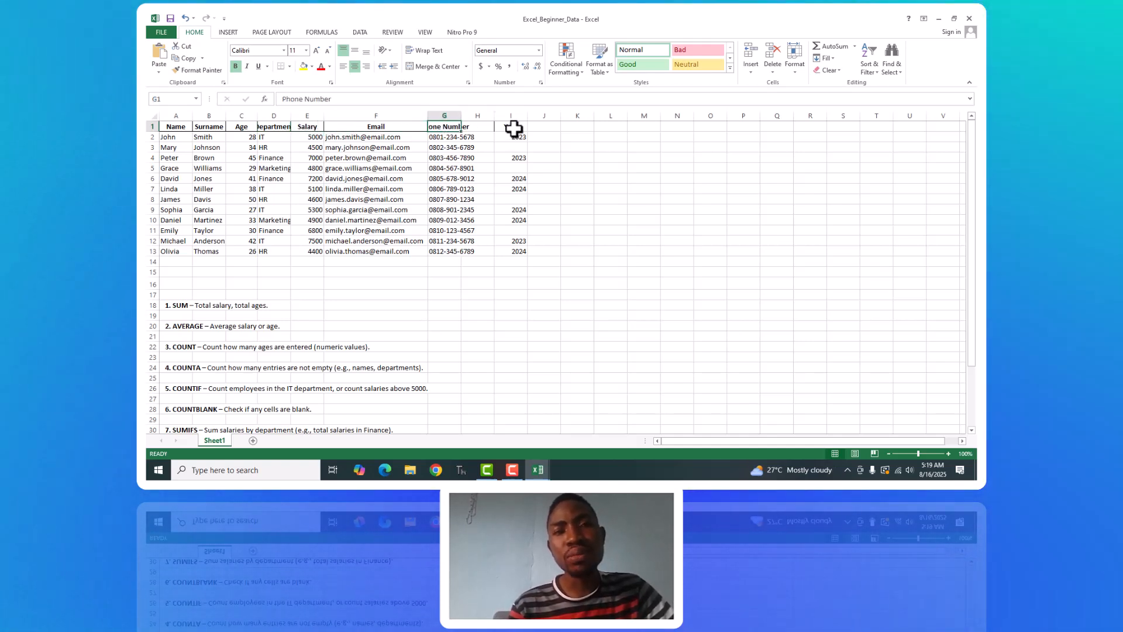
click(514, 130)
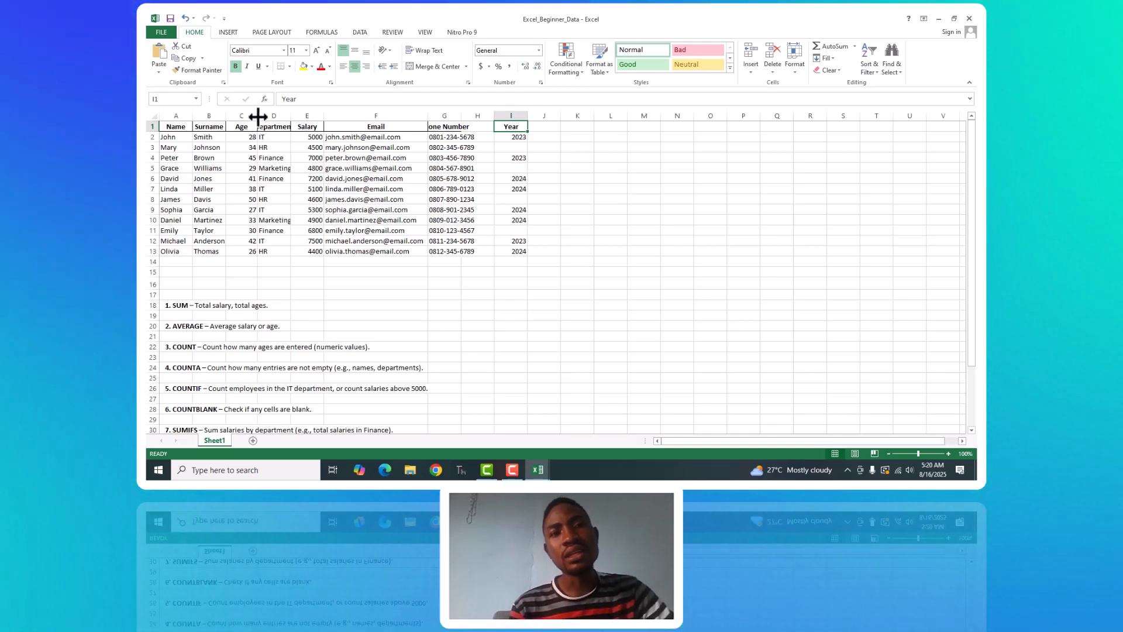
AutoFit the Age, Department and Phone Number columns to the width of their contents.
double_click(258, 115)
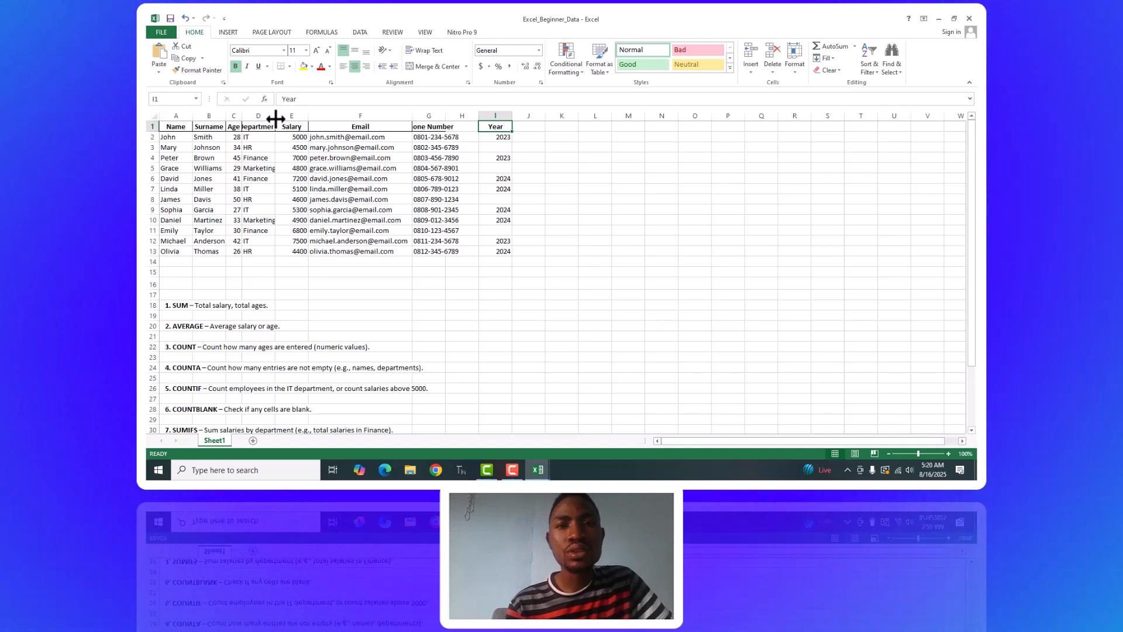
double_click(275, 119)
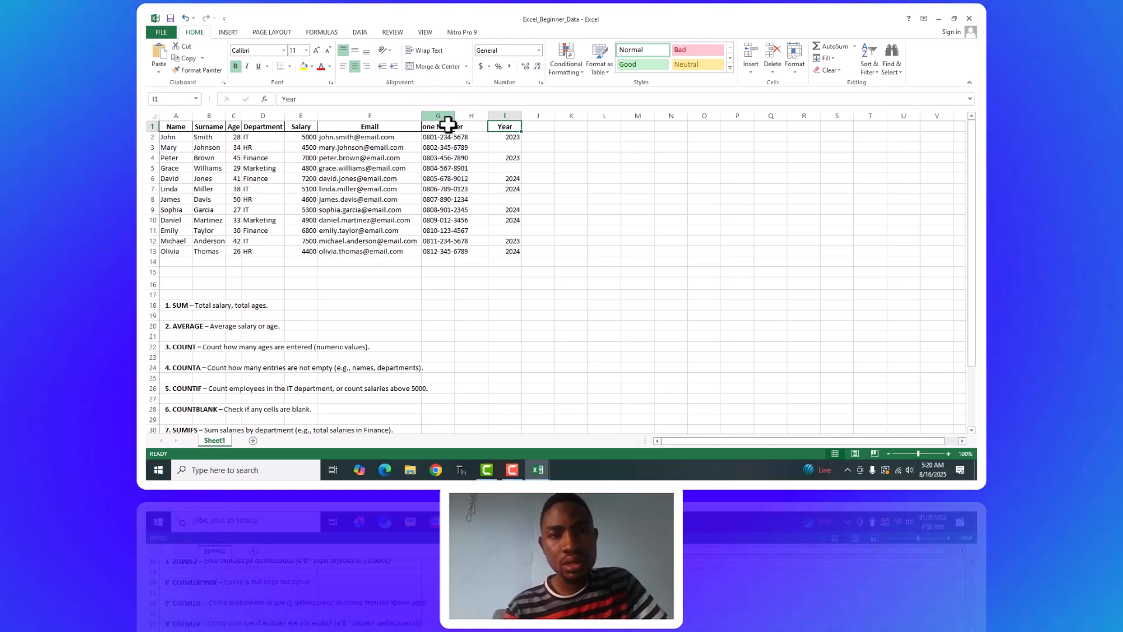
click(431, 128)
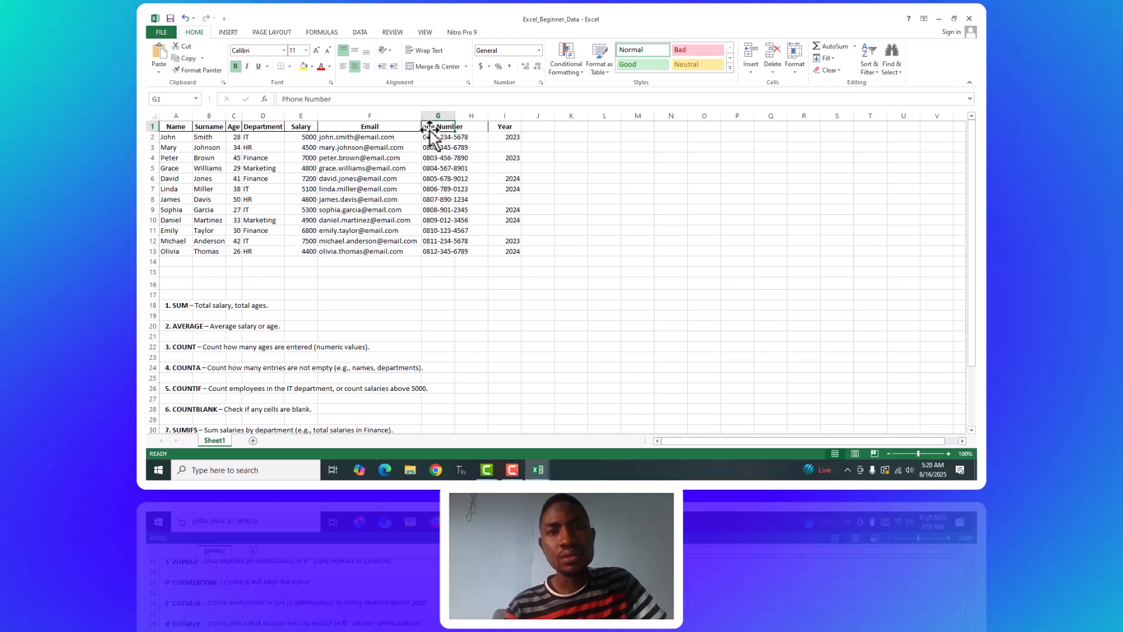
double_click(430, 129)
double_click(429, 129)
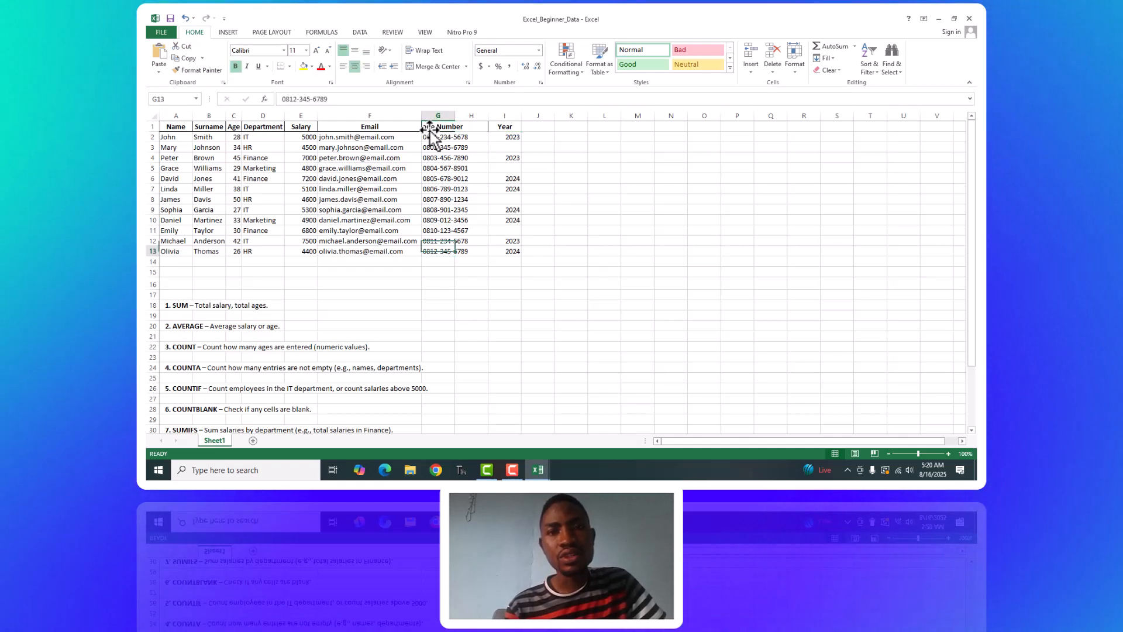
click(429, 129)
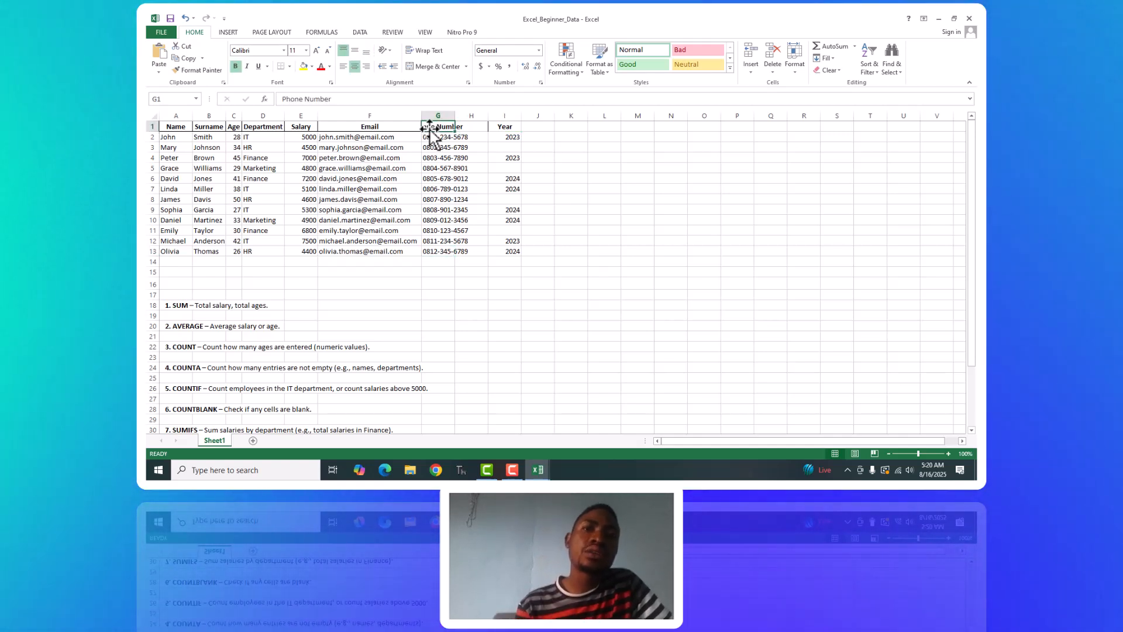
double_click(455, 117)
click(455, 117)
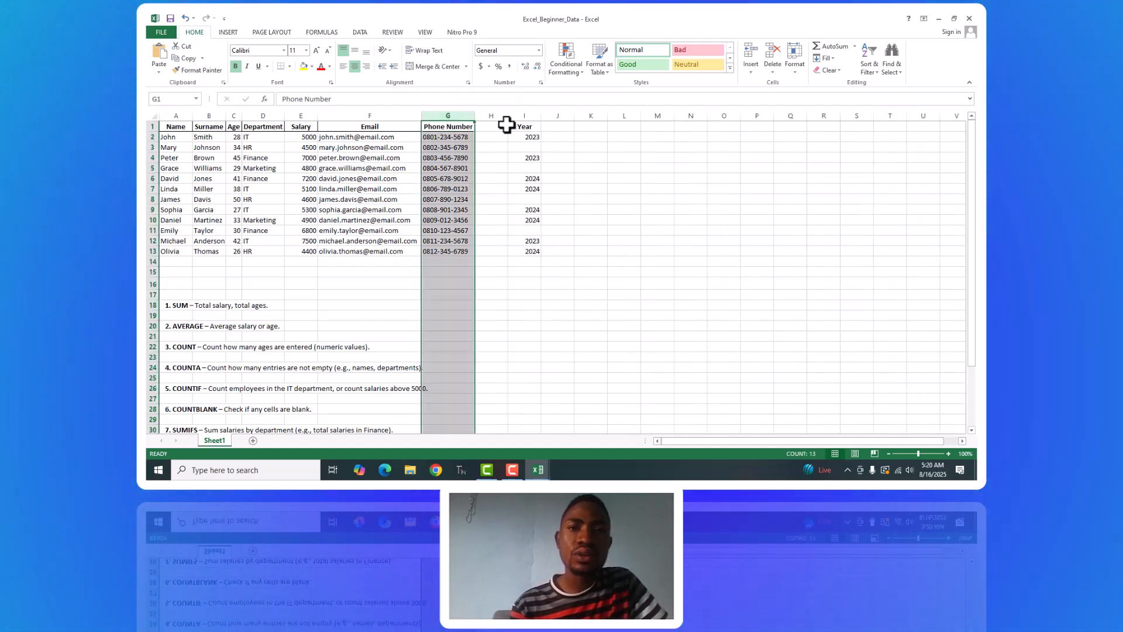
Delete the empty column H between the Phone Number and Year columns.
click(505, 125)
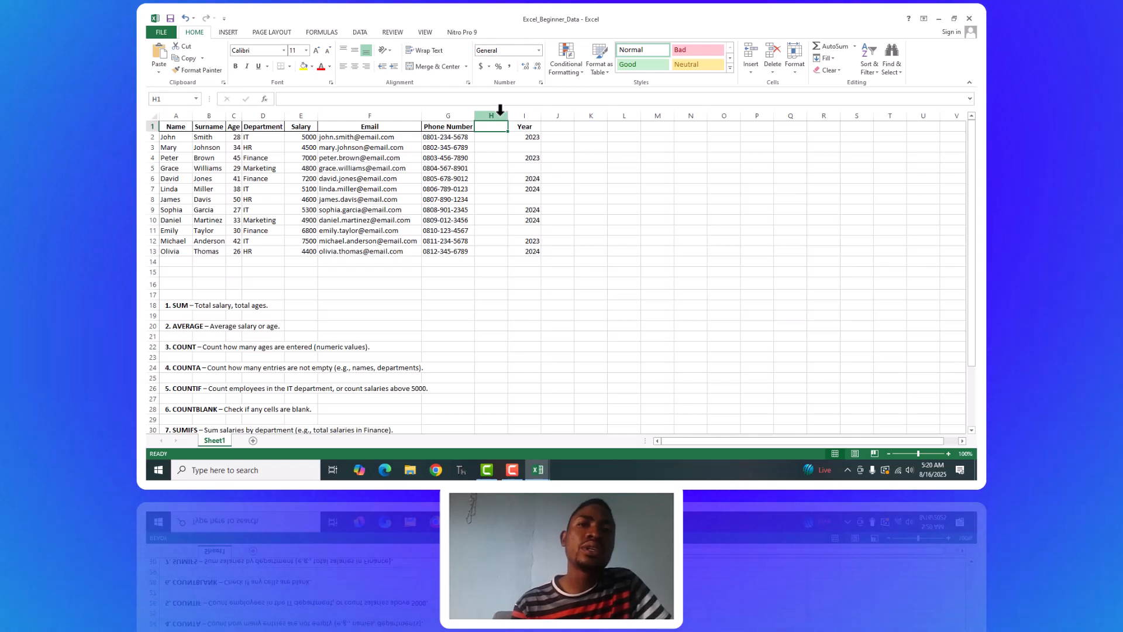
click(500, 116)
right_click(500, 114)
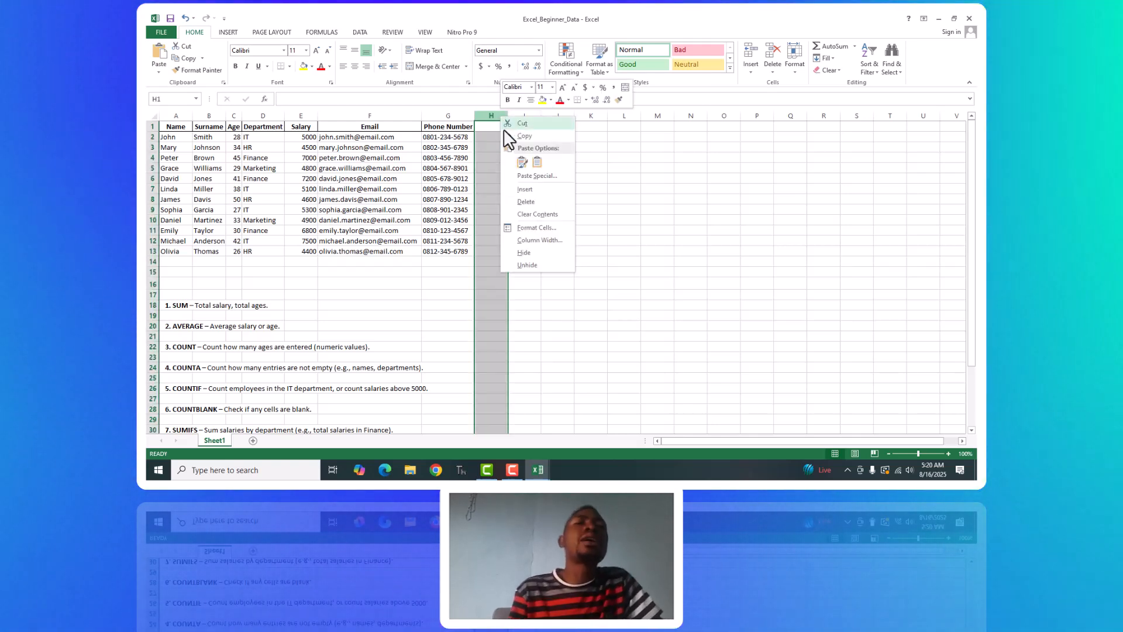
click(527, 202)
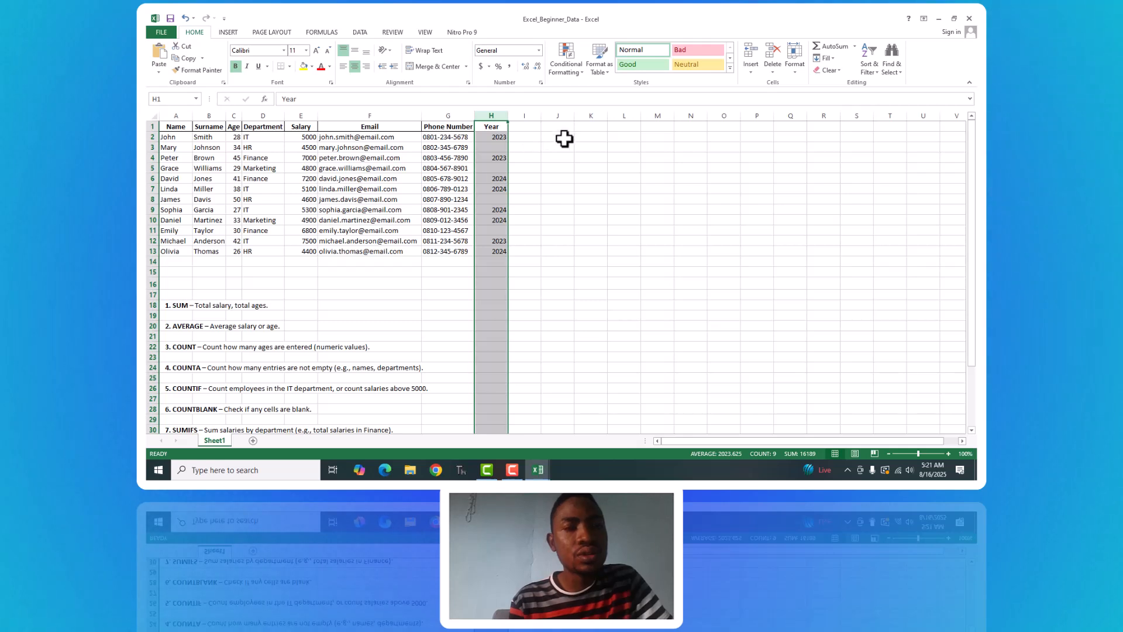
Review the table's columns from Name across to Year by highlighting them one at a time.
click(167, 136)
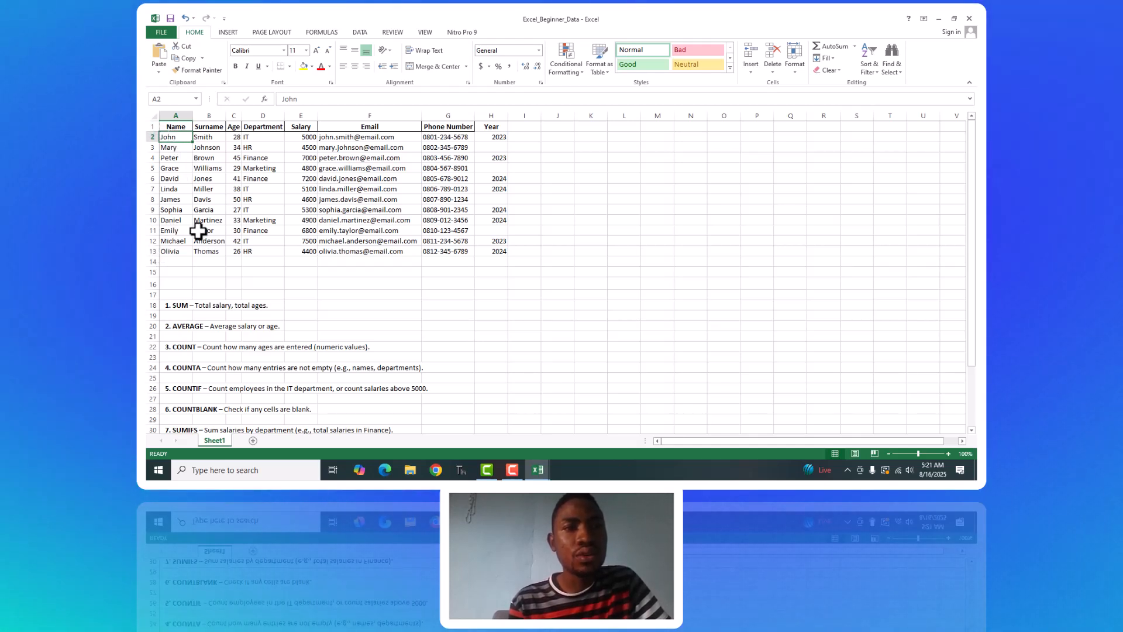
click(183, 113)
click(209, 115)
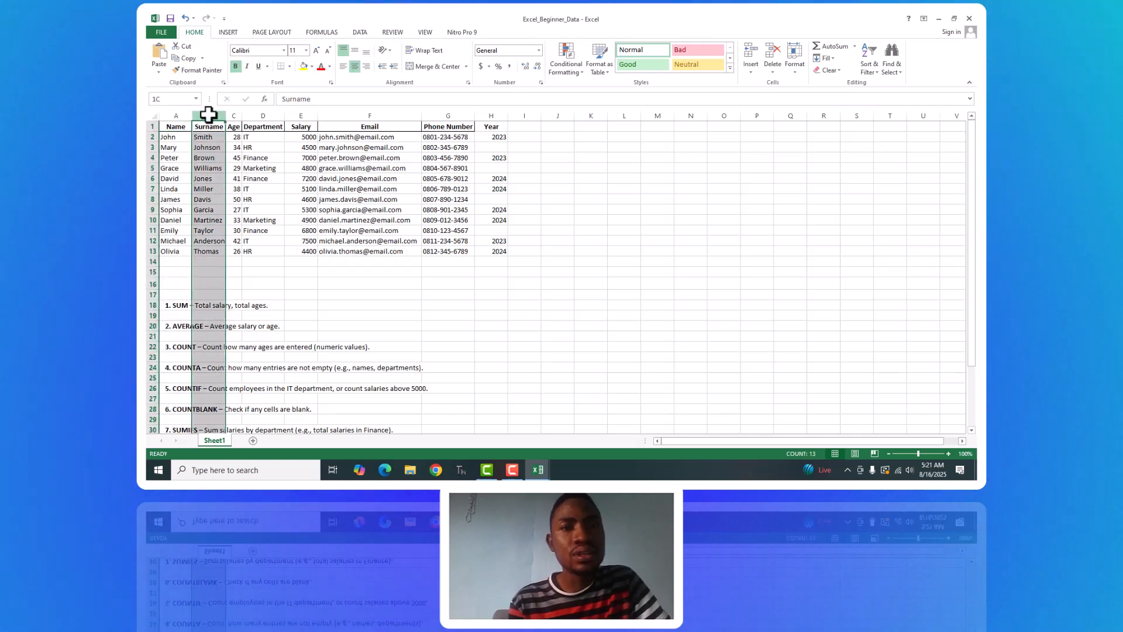
click(250, 116)
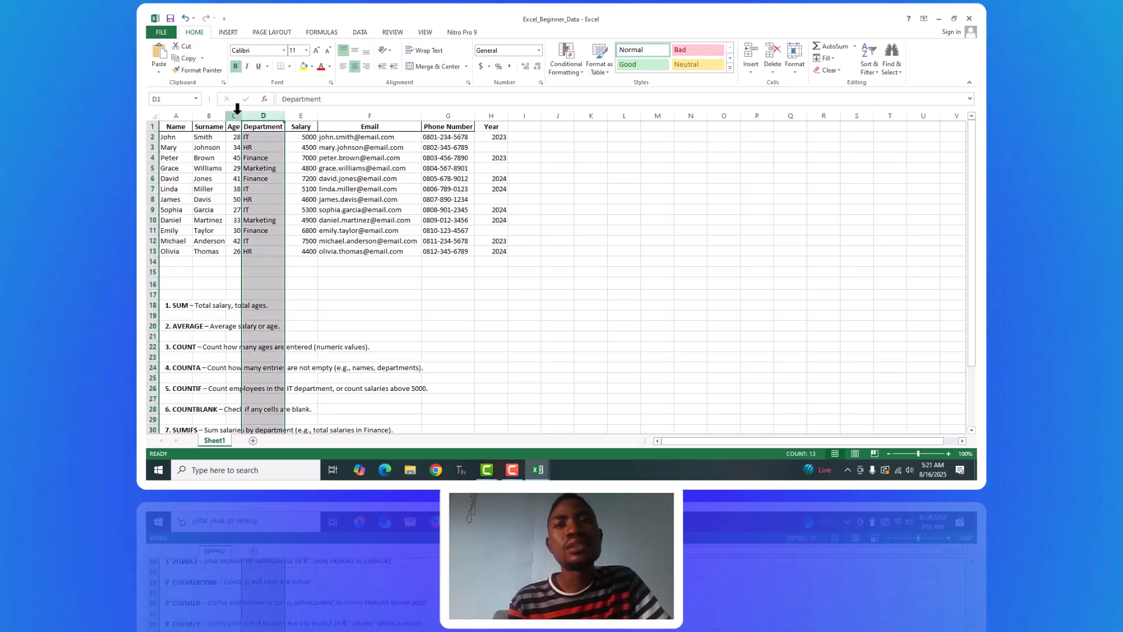
click(233, 115)
click(256, 111)
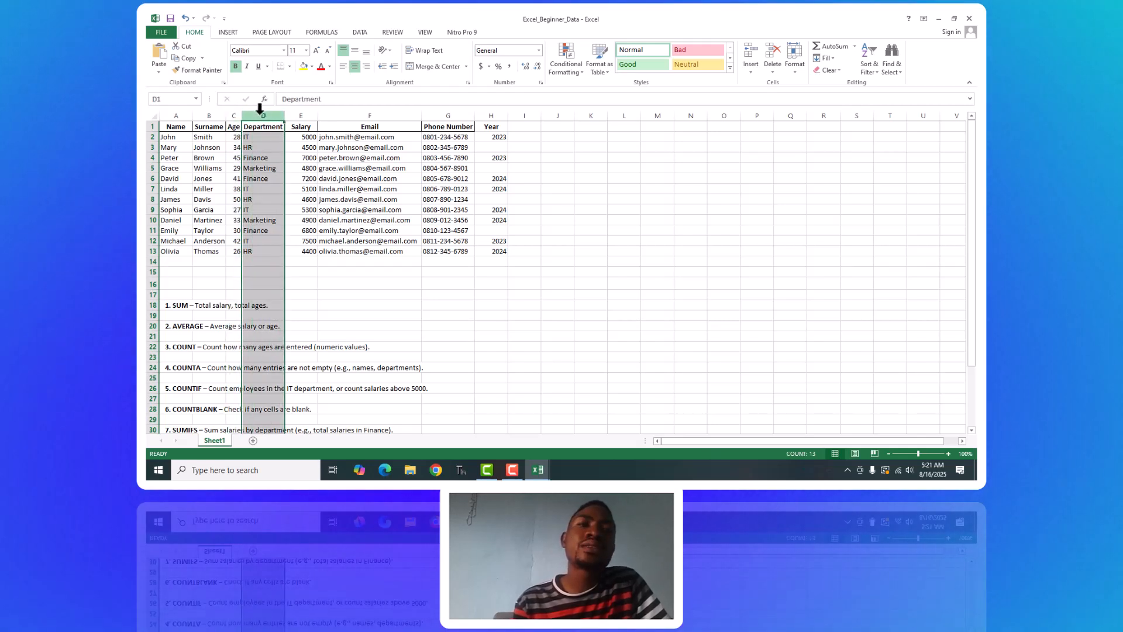
click(311, 112)
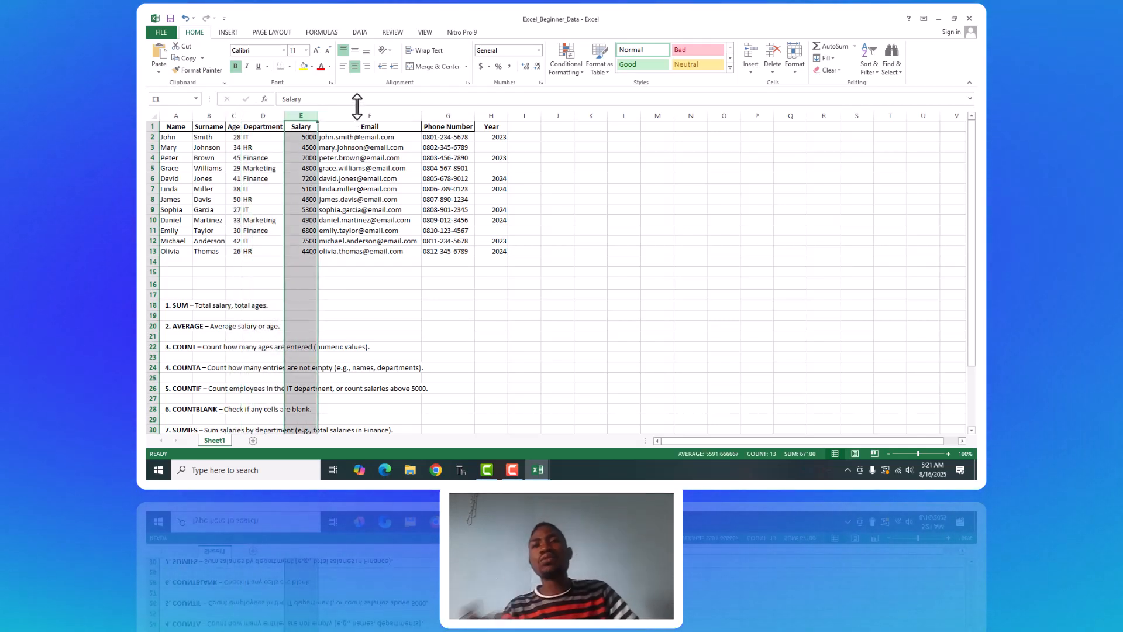
click(447, 113)
click(494, 112)
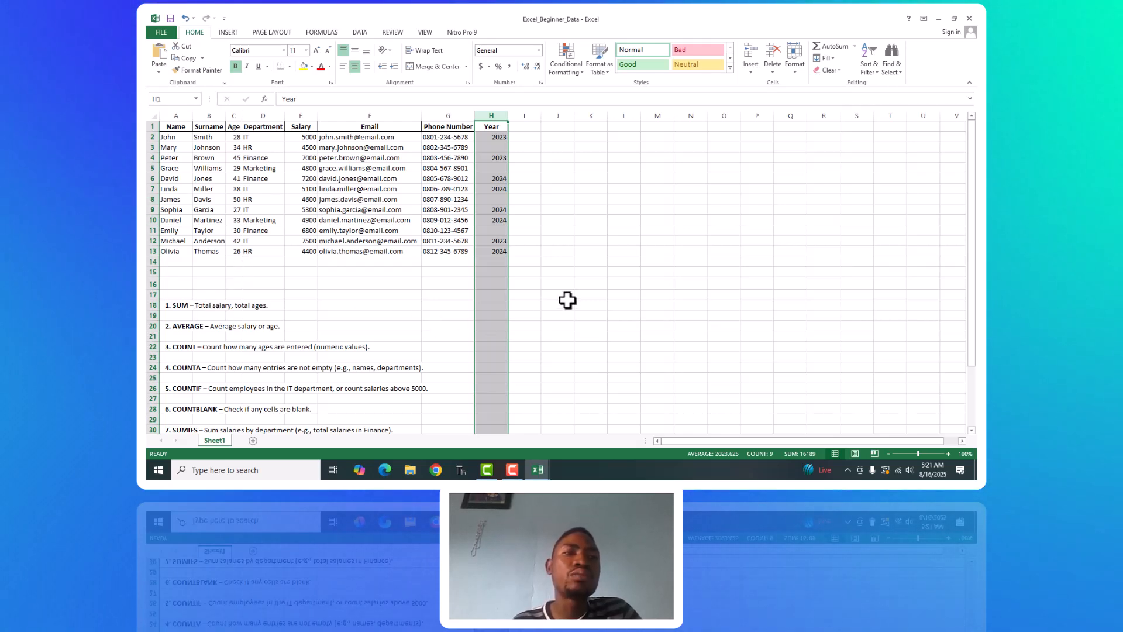
Review the list of function exercises below the table, from SUM in A18 to IF in A32.
click(974, 250)
drag(974, 250, 975, 335)
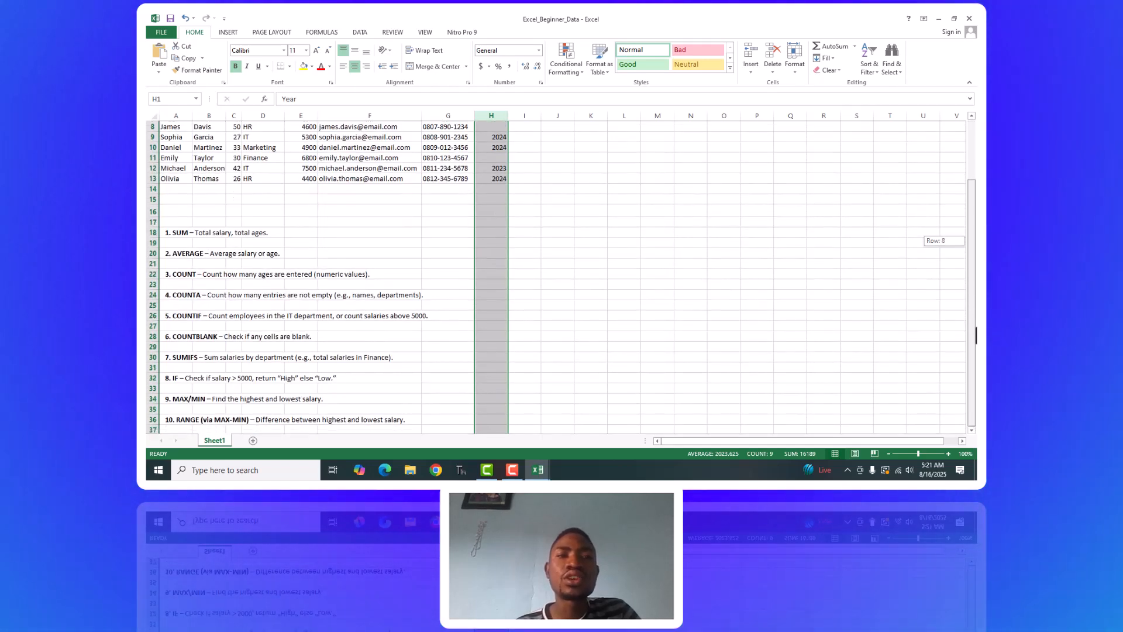
drag(159, 229, 161, 230)
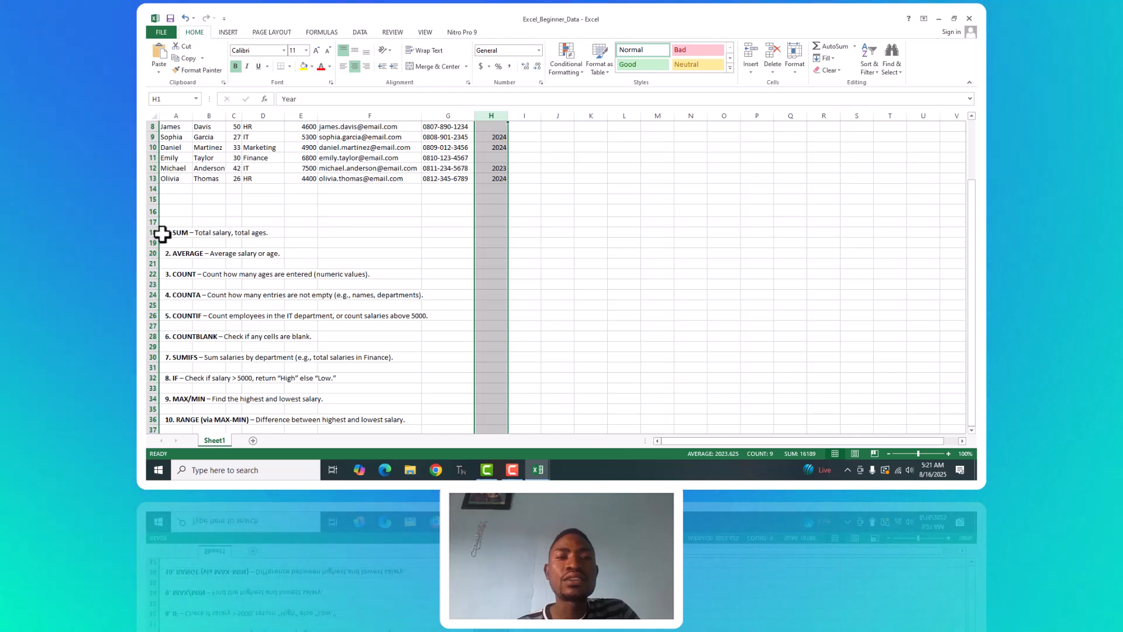
click(162, 234)
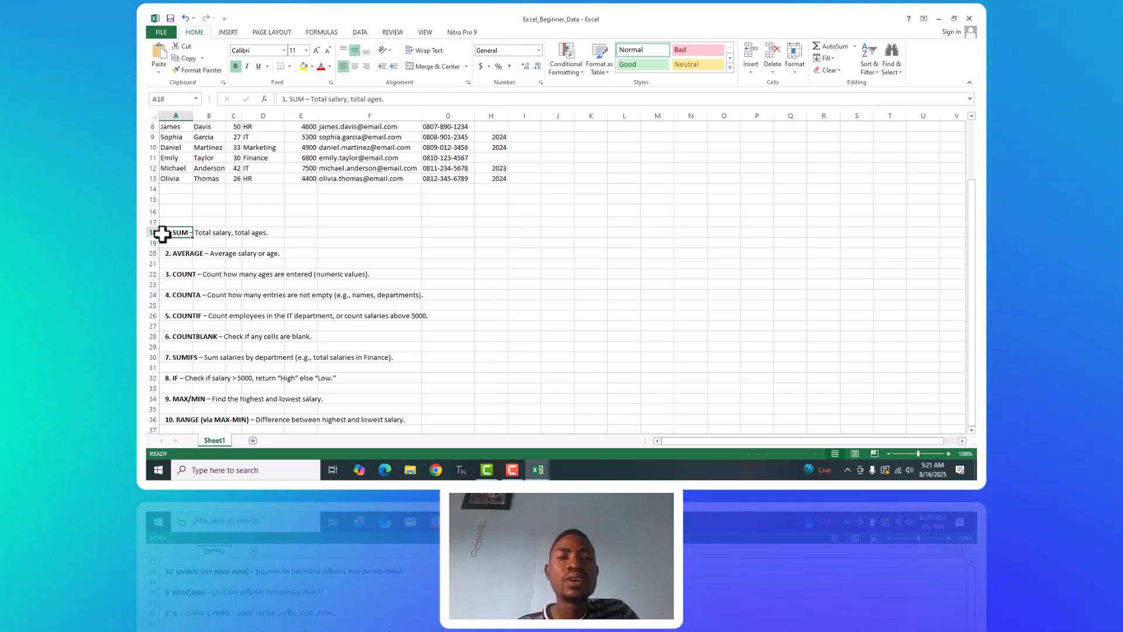
click(180, 256)
click(182, 274)
click(185, 295)
click(181, 316)
click(184, 338)
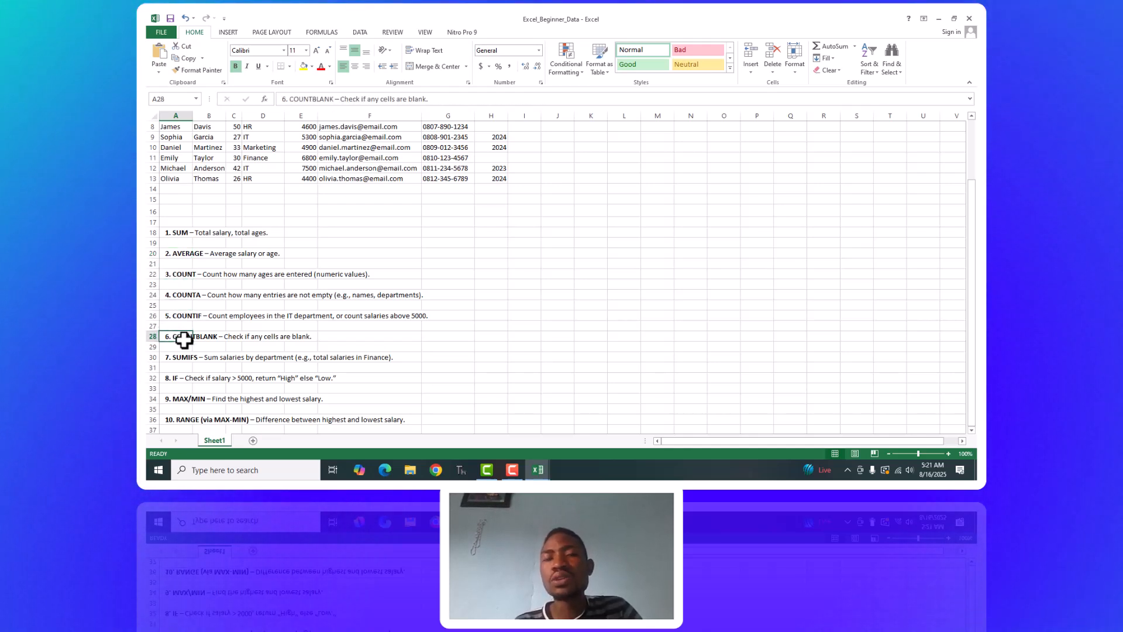
click(181, 355)
click(171, 379)
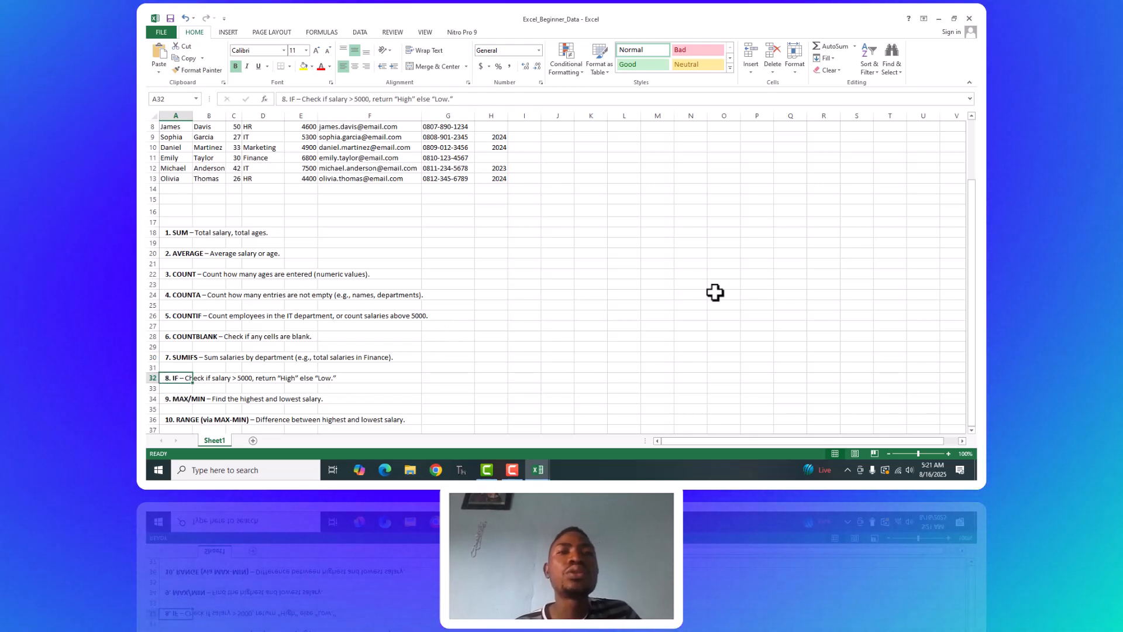
Select the employees' first names in cells A2:A13, excluding the Name header.
drag(976, 295, 970, 184)
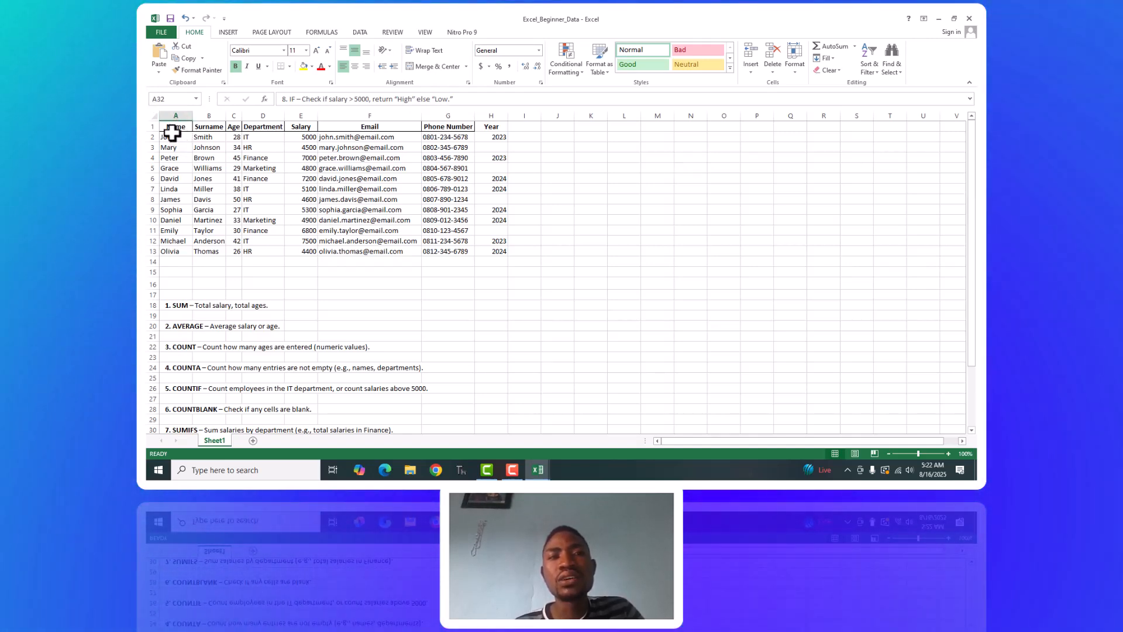
click(172, 136)
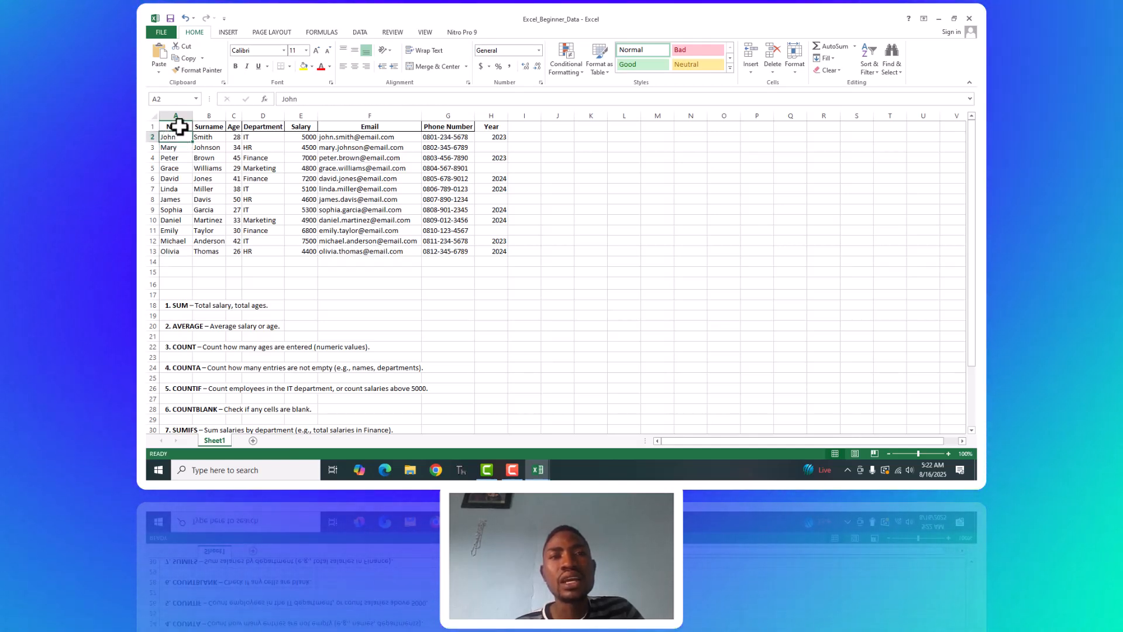
click(179, 126)
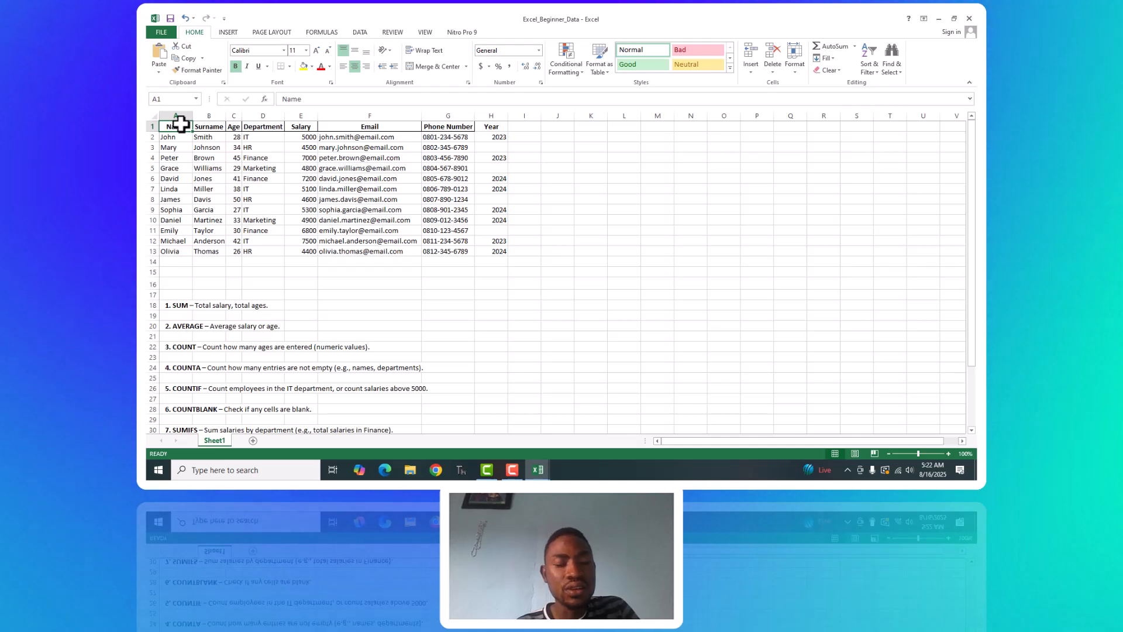
click(181, 138)
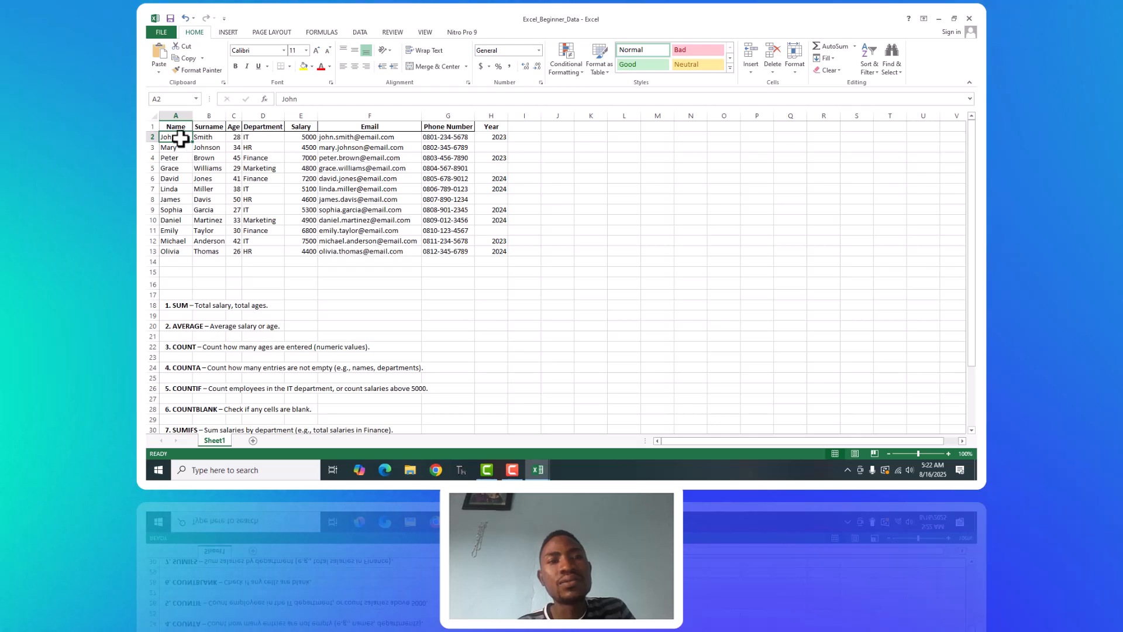
key(shift+Down)
key(shift+Down)
key(shift+Down)
key(shift+Down)
key(shift+Down)
key(shift+Down)
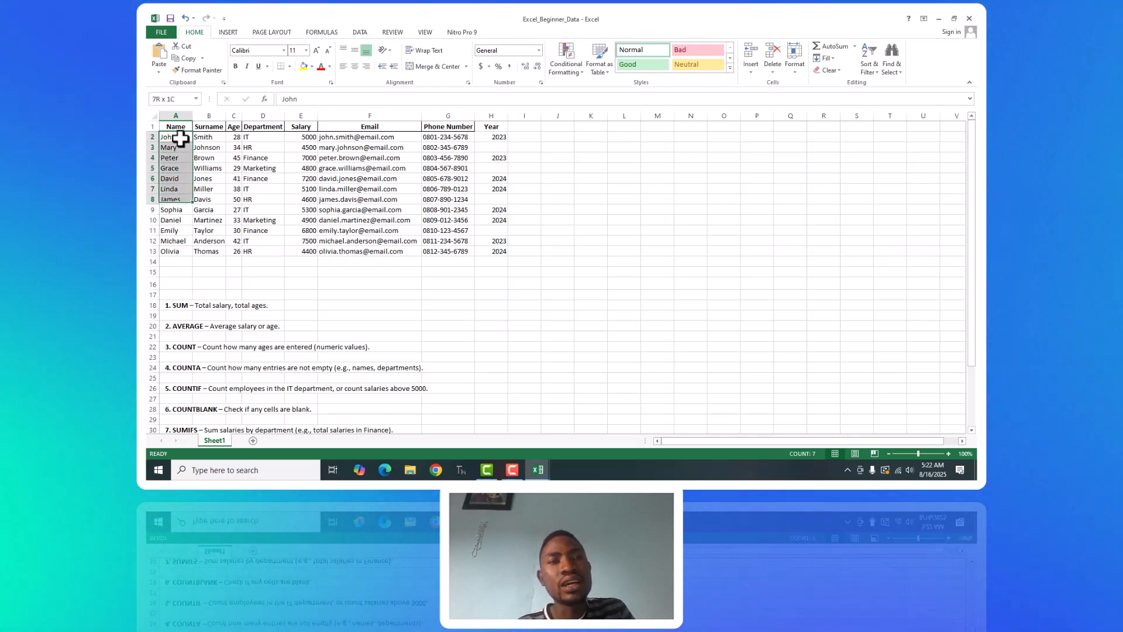
key(shift+Down)
key(shift+Down)
key(shift+Down)
key(shift+Down)
key(shift+Down)
key(shift+Down)
key(shift+Down)
key(shift+Down)
key(shift+Down)
key(shift+Down)
key(shift+Up)
key(shift+Up)
key(shift+Up)
key(shift+Up)
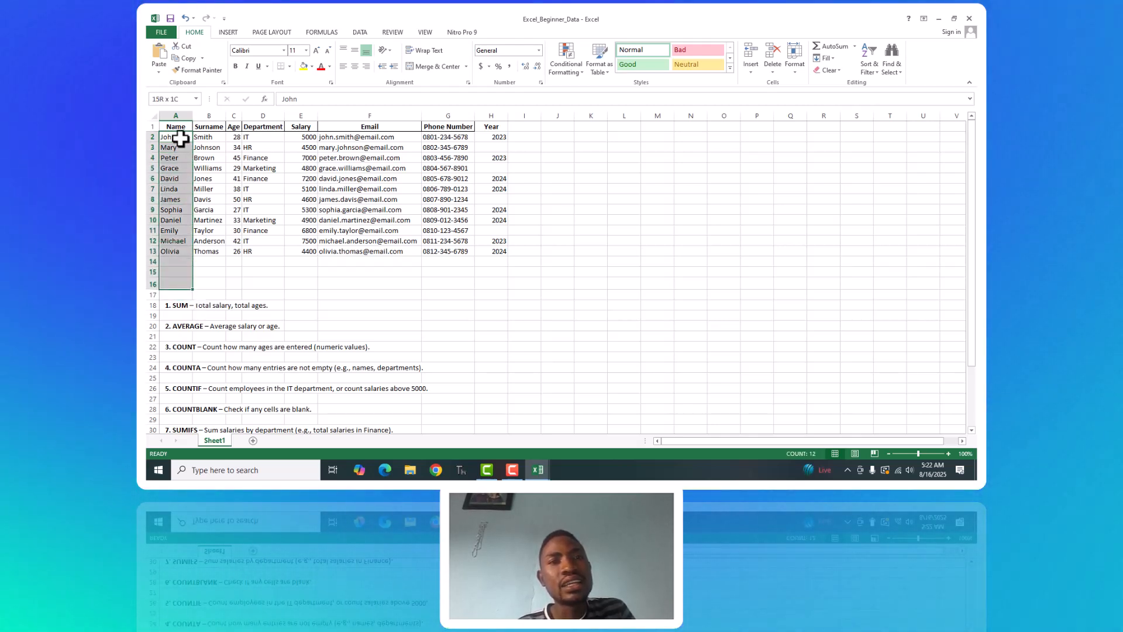
key(shift+Up)
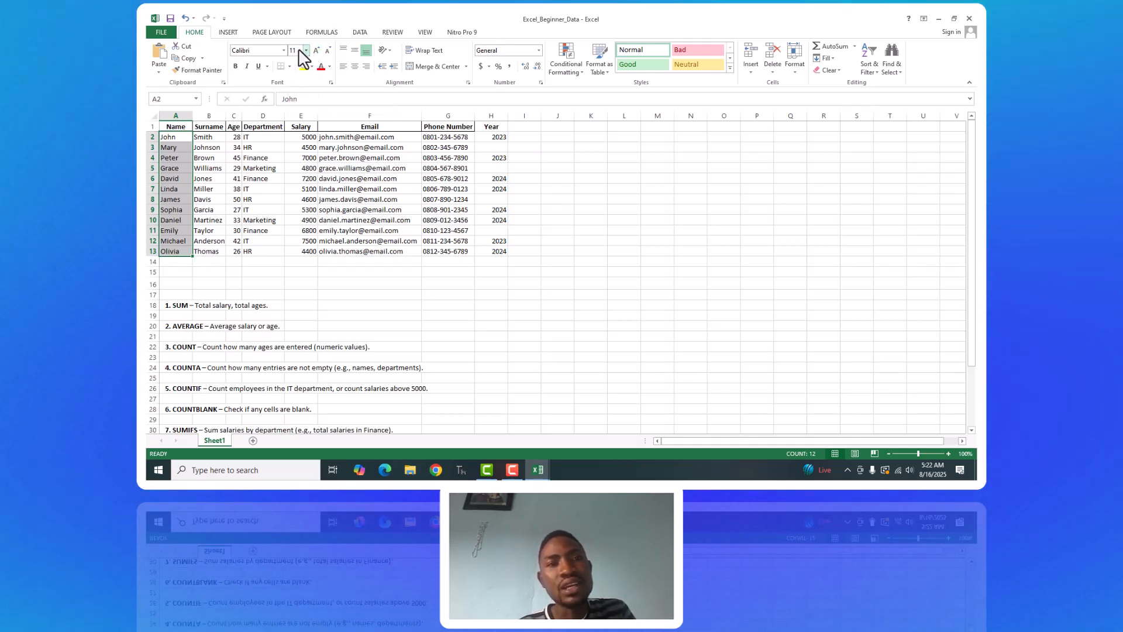
Preview larger font sizes, font colours and fill colours on the selected names without applying any of them.
click(303, 52)
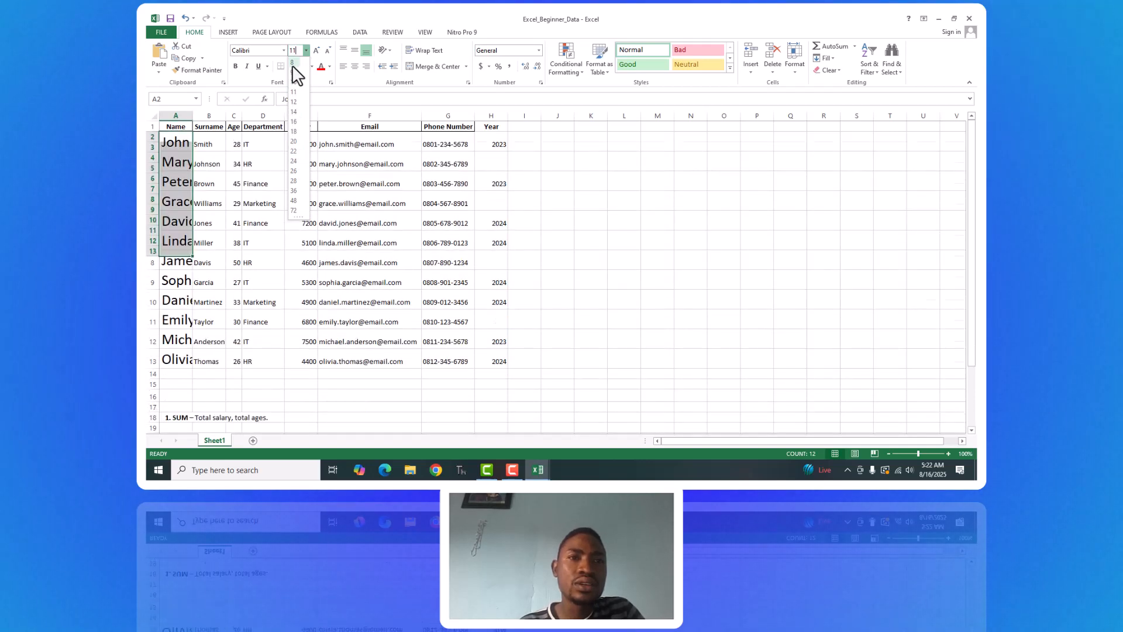
click(579, 146)
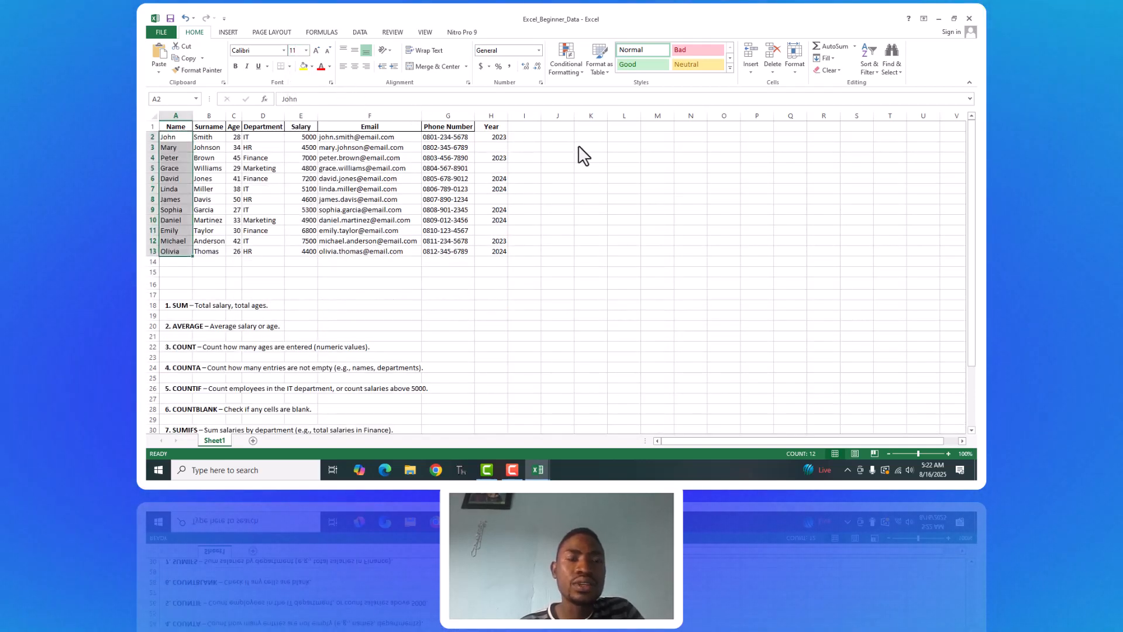
click(330, 66)
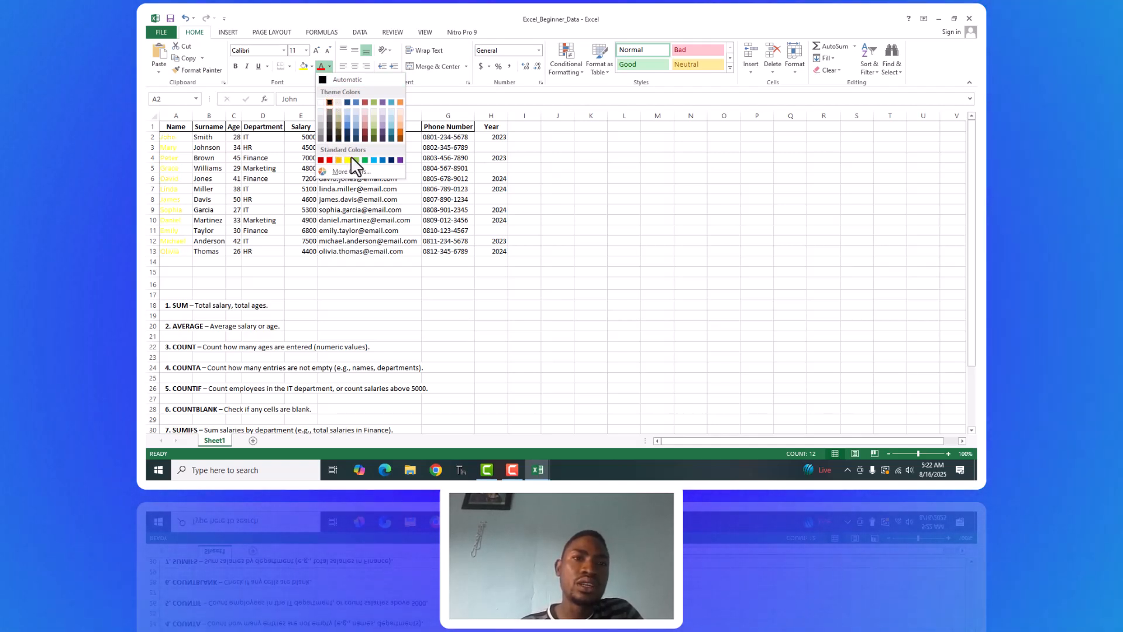
click(551, 139)
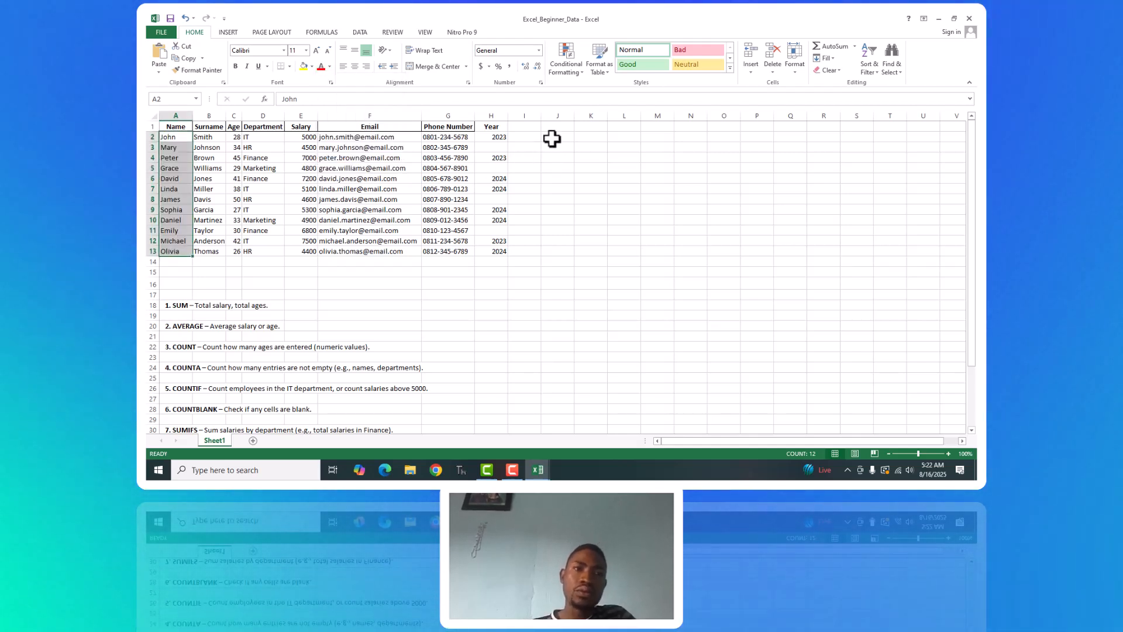
click(313, 67)
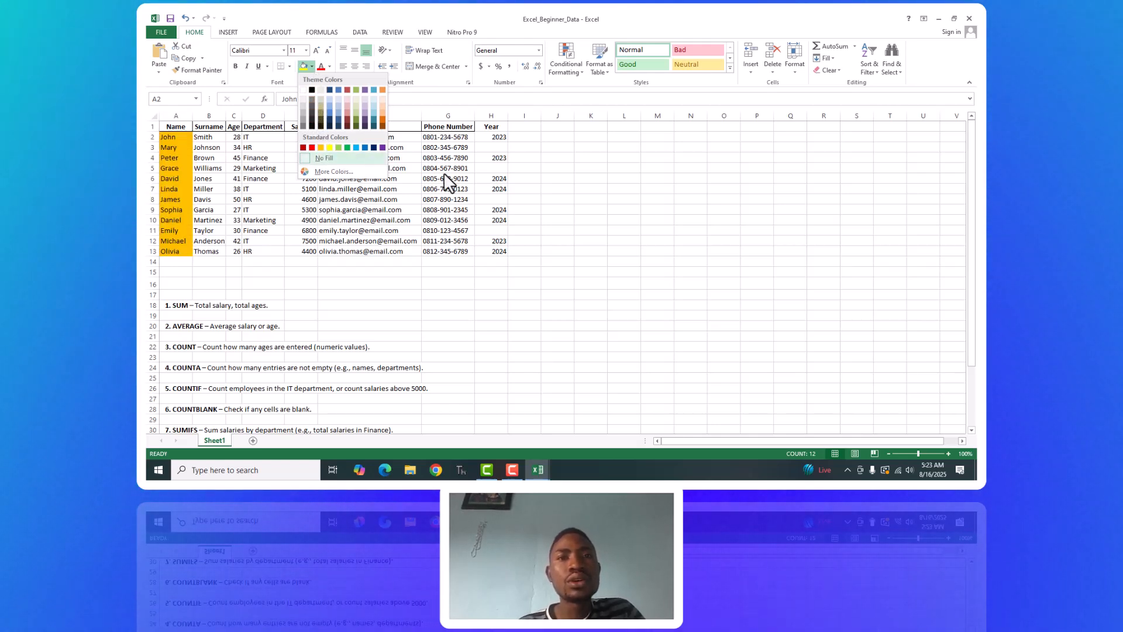
click(755, 252)
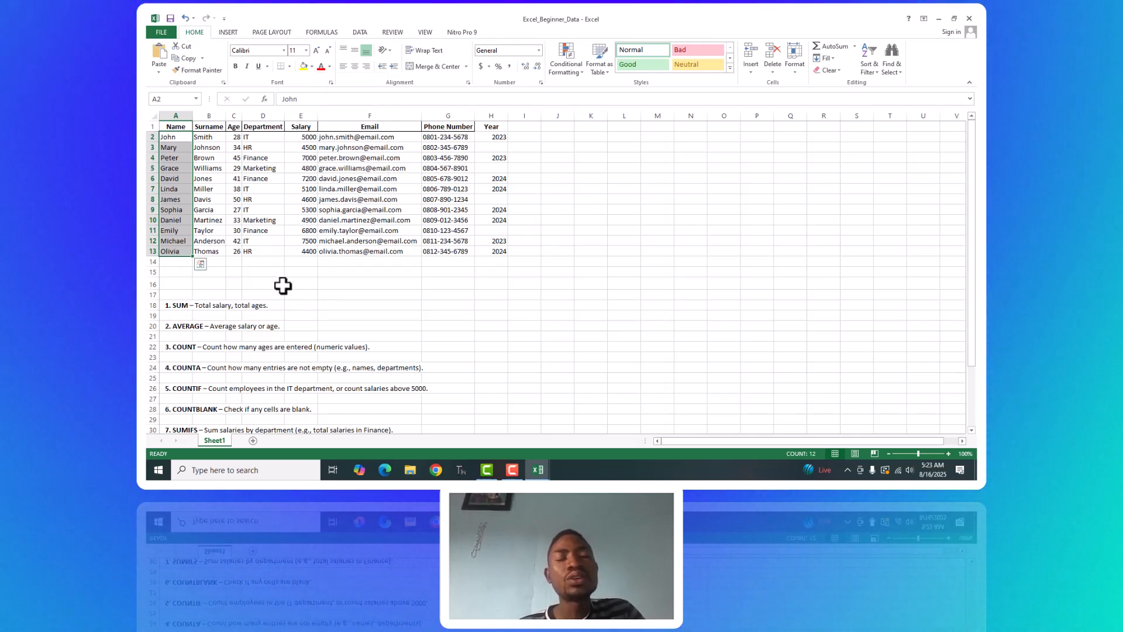
click(322, 273)
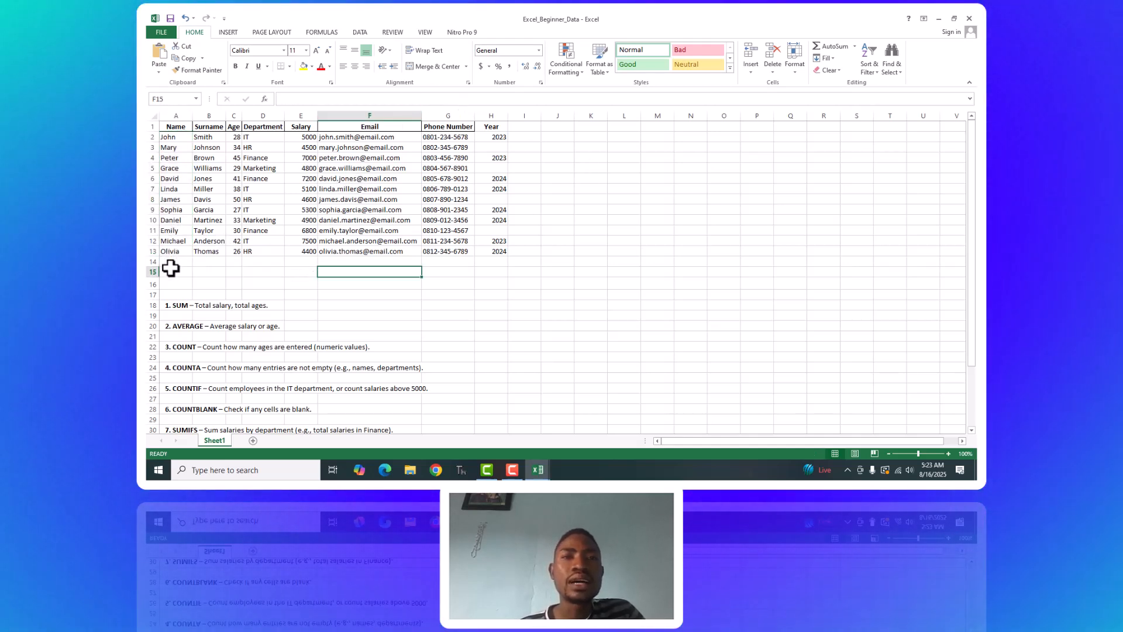
Enter the label TOTAL SALARY in cell E18 beside the SUM exercise.
click(182, 305)
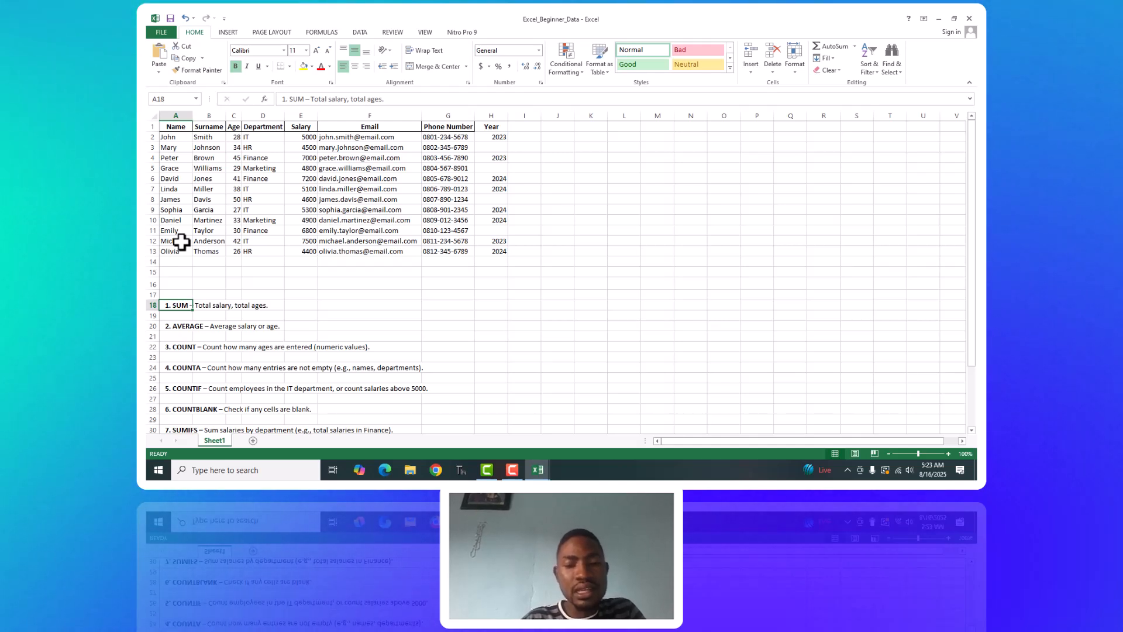
click(308, 306)
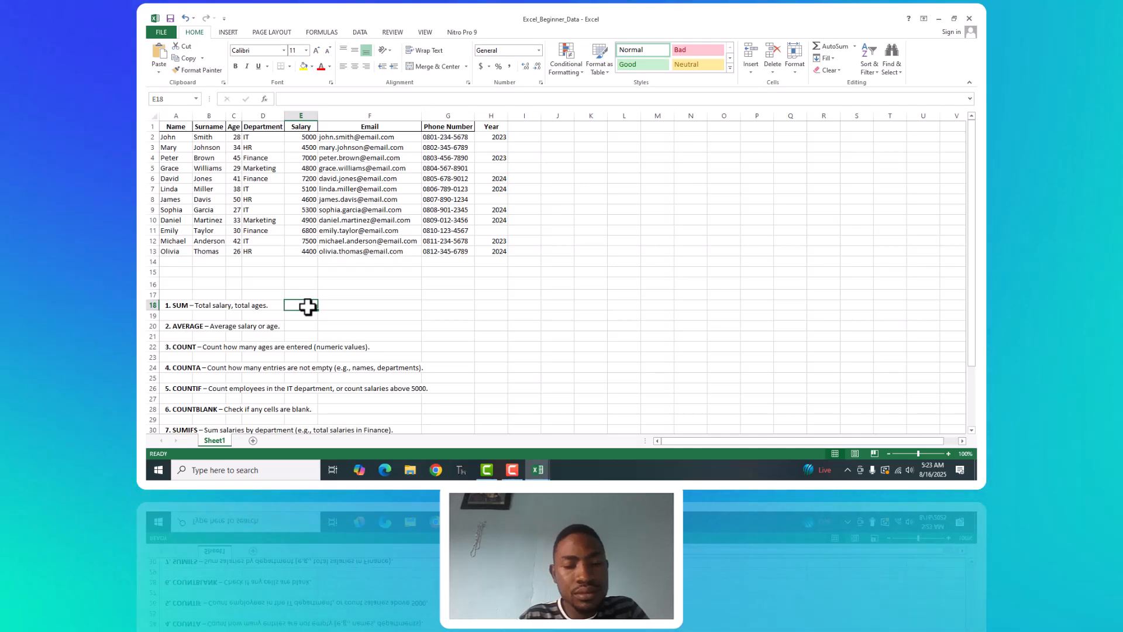
text(TOT)
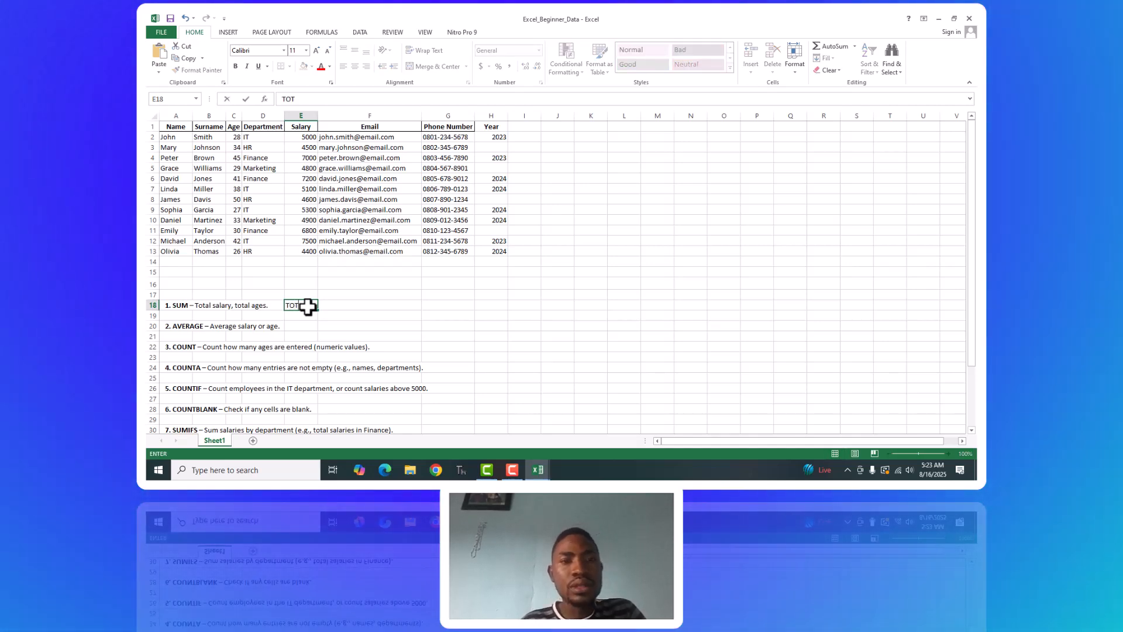
text(AL SA)
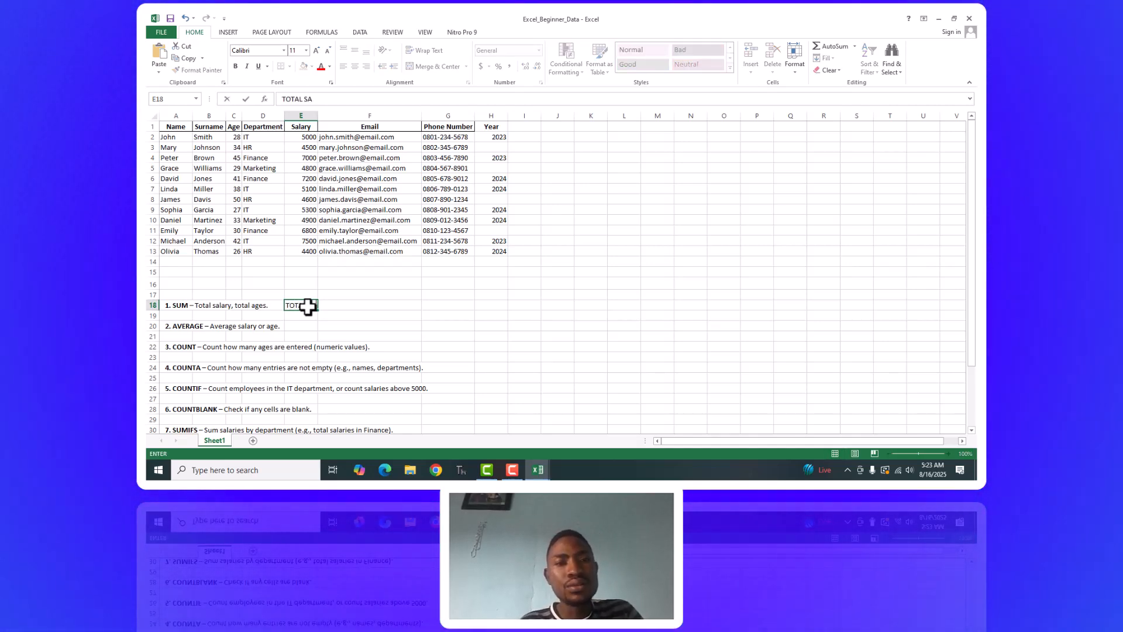
text(LA)
key(BackSpace)
key(BackSpace)
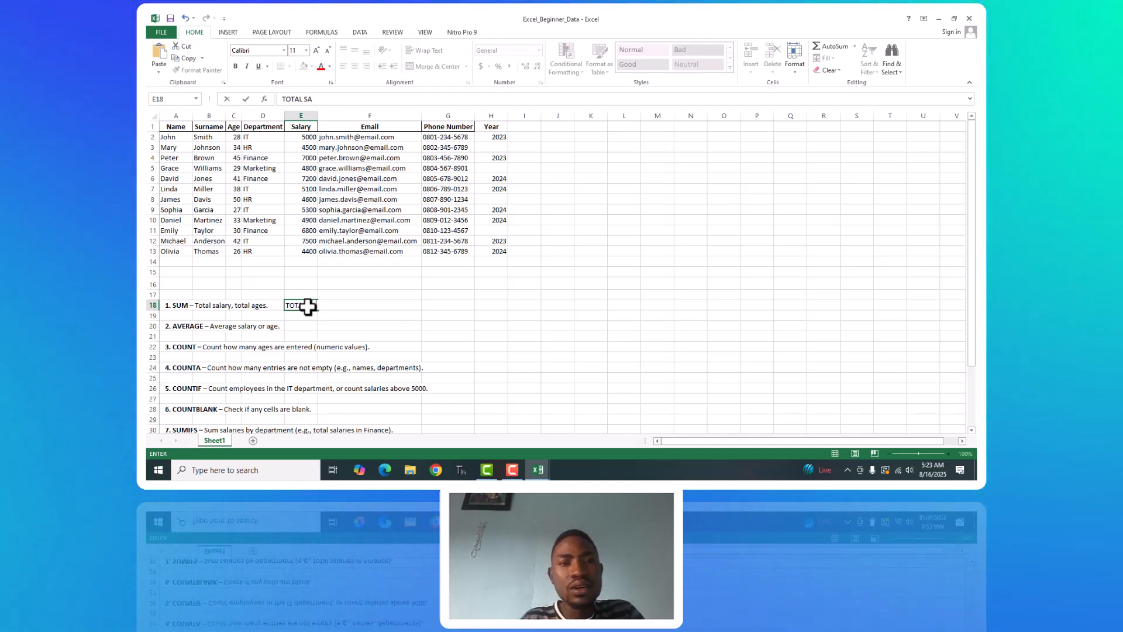
text(LARY)
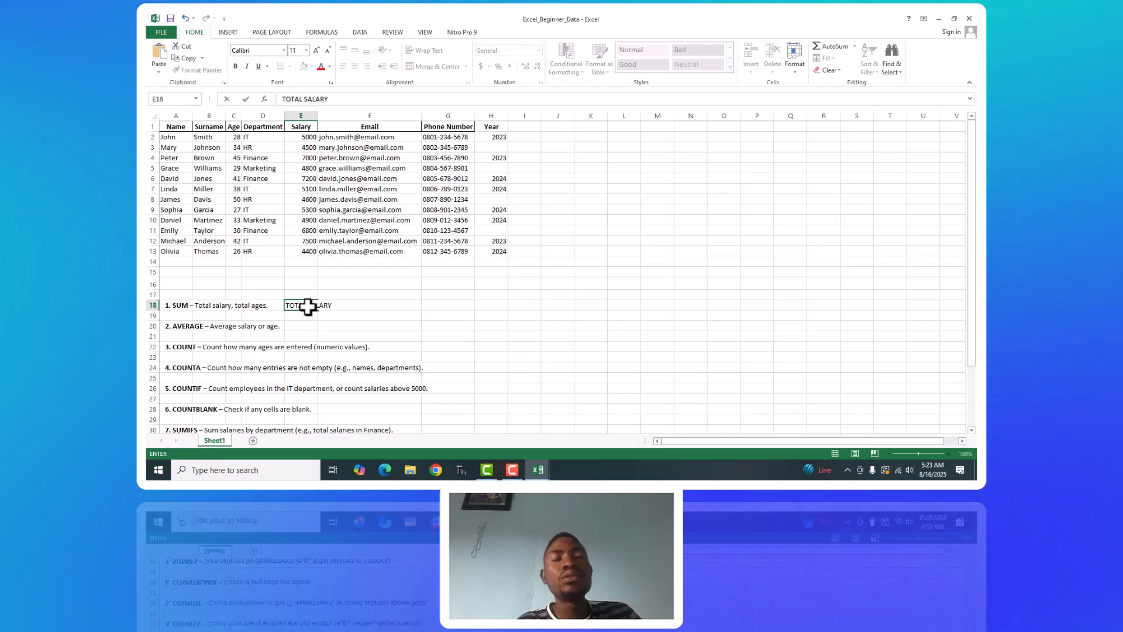
click(368, 299)
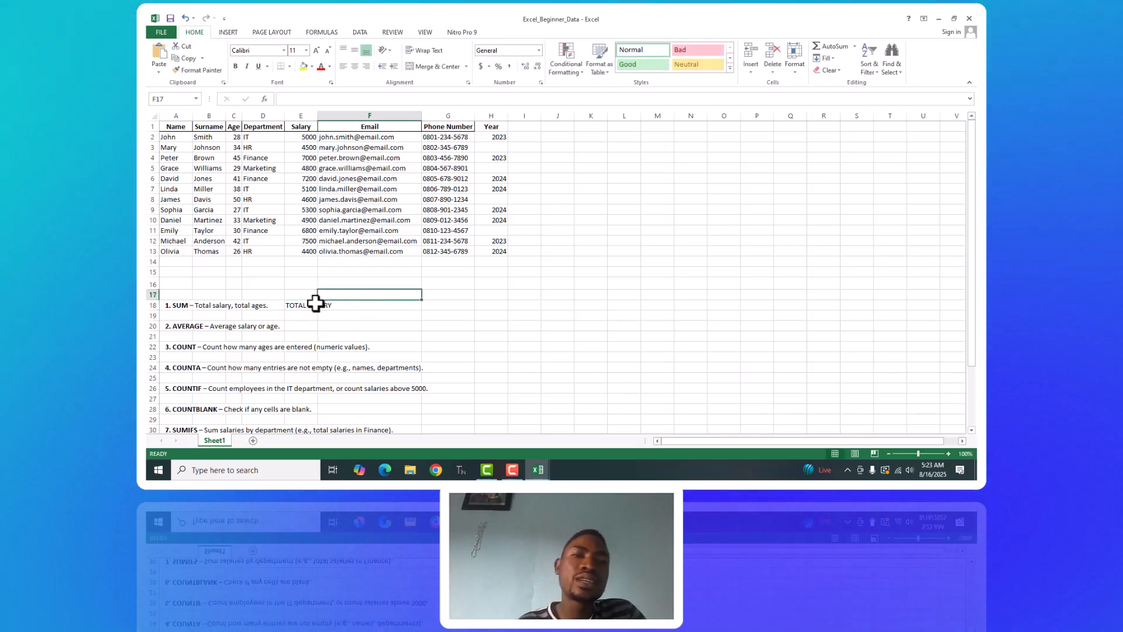
Total the salaries in F18 with =sum(E2:E13) and AutoFit column E to show its full label.
click(367, 307)
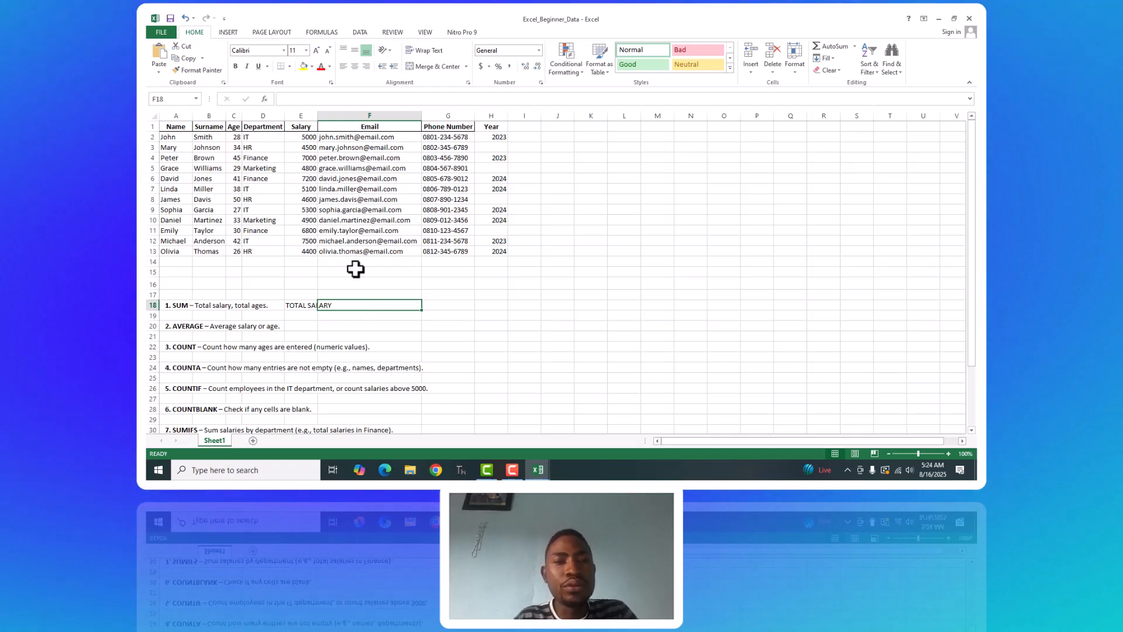
text(=)
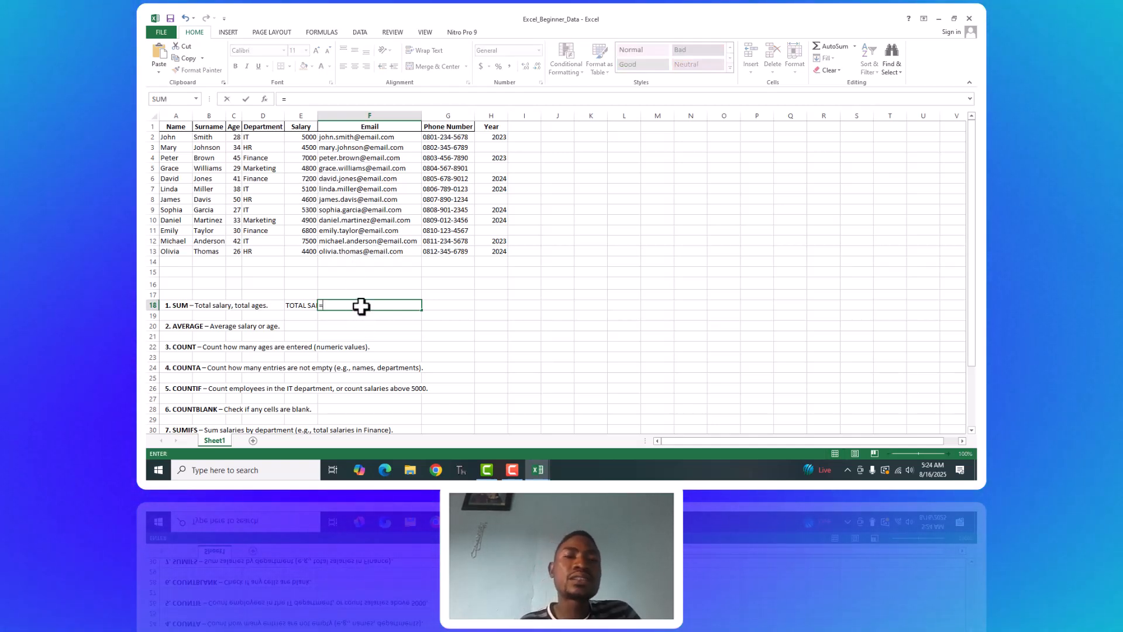
text(su)
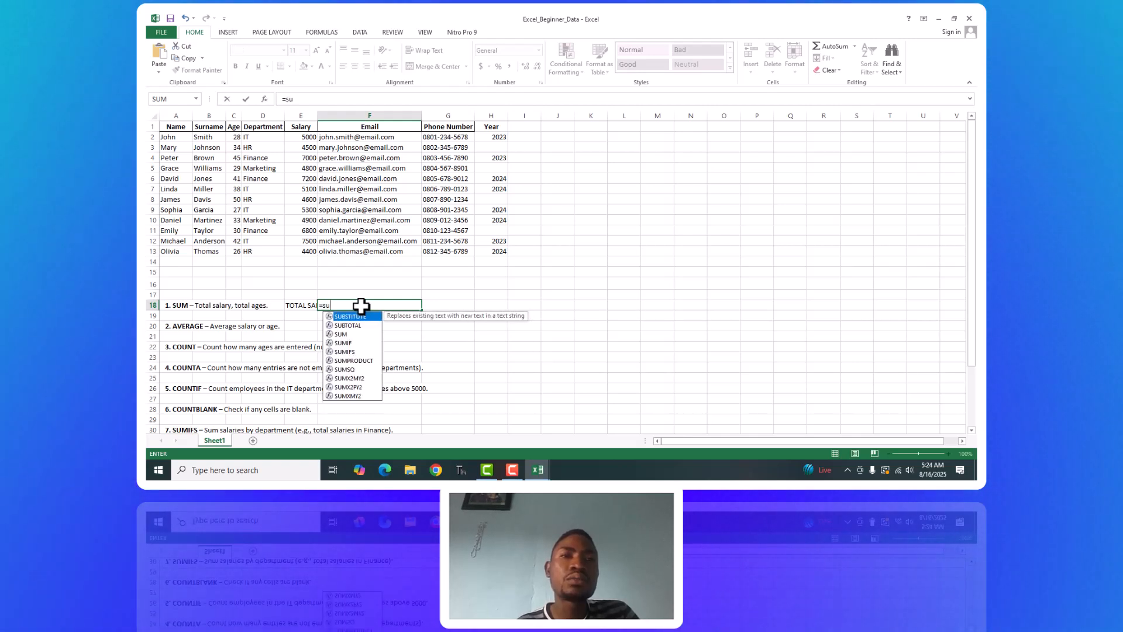
text(m)
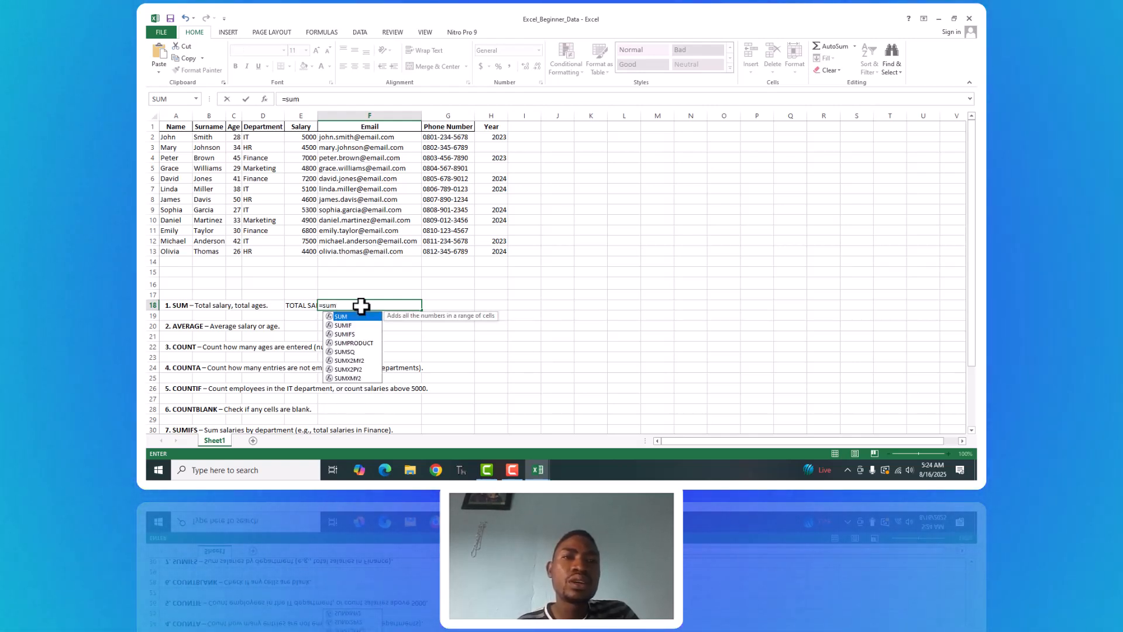
text(()
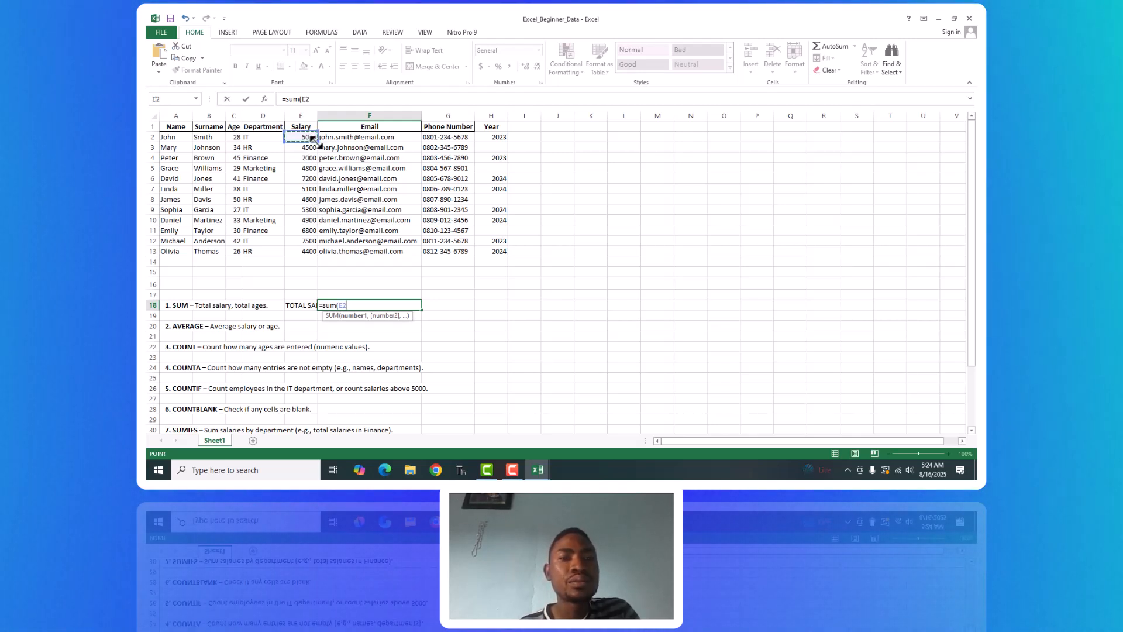
drag(314, 139, 297, 253)
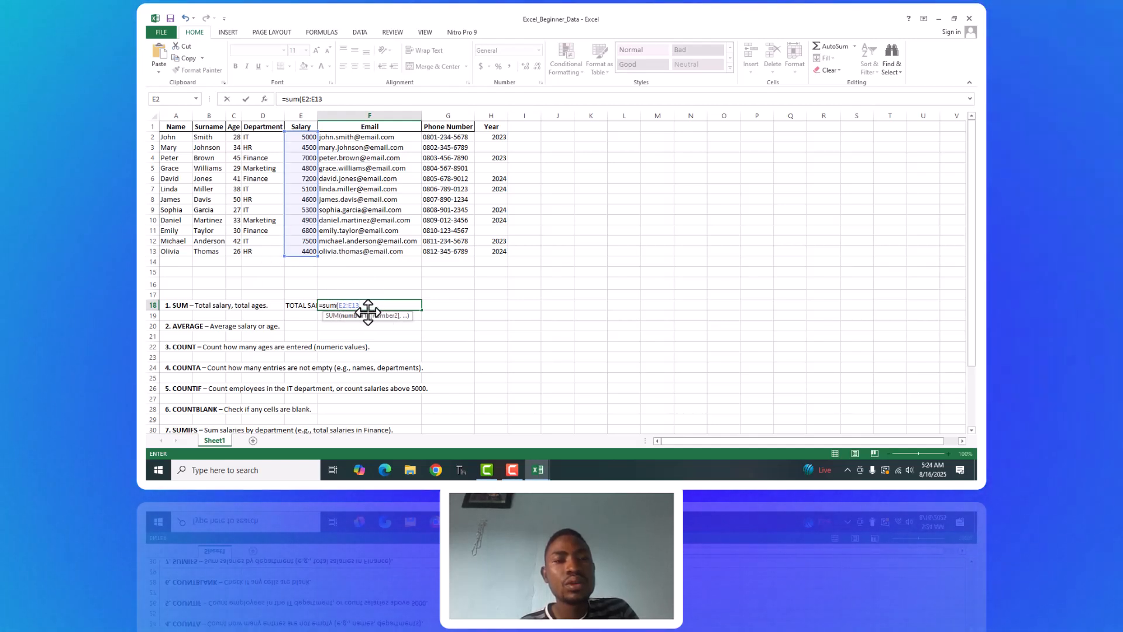
text())
key(Return)
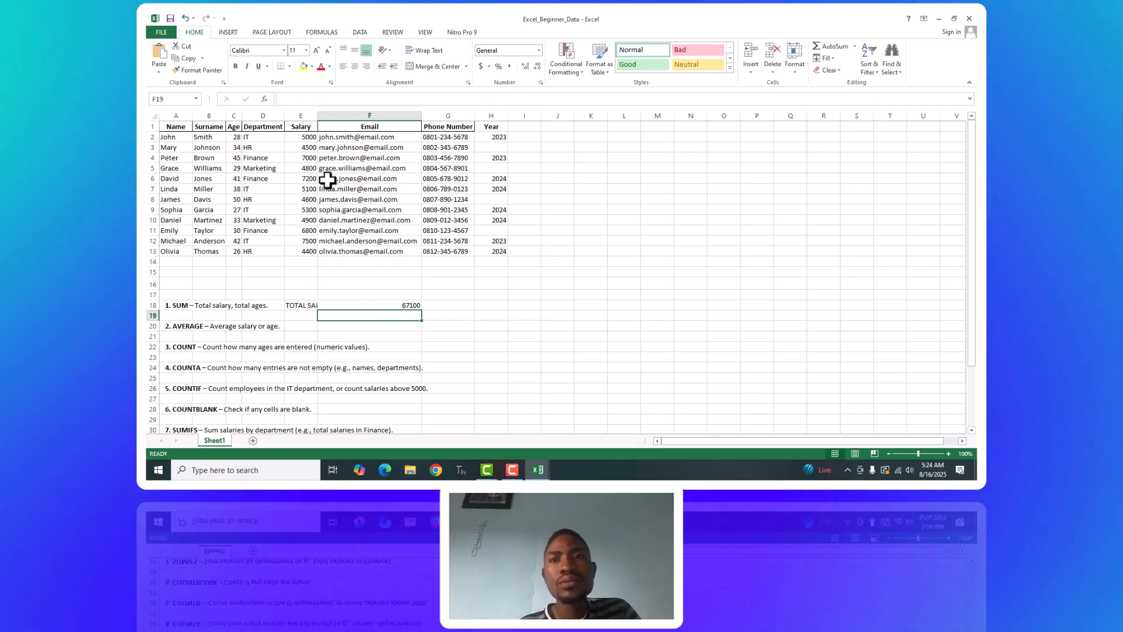
double_click(318, 114)
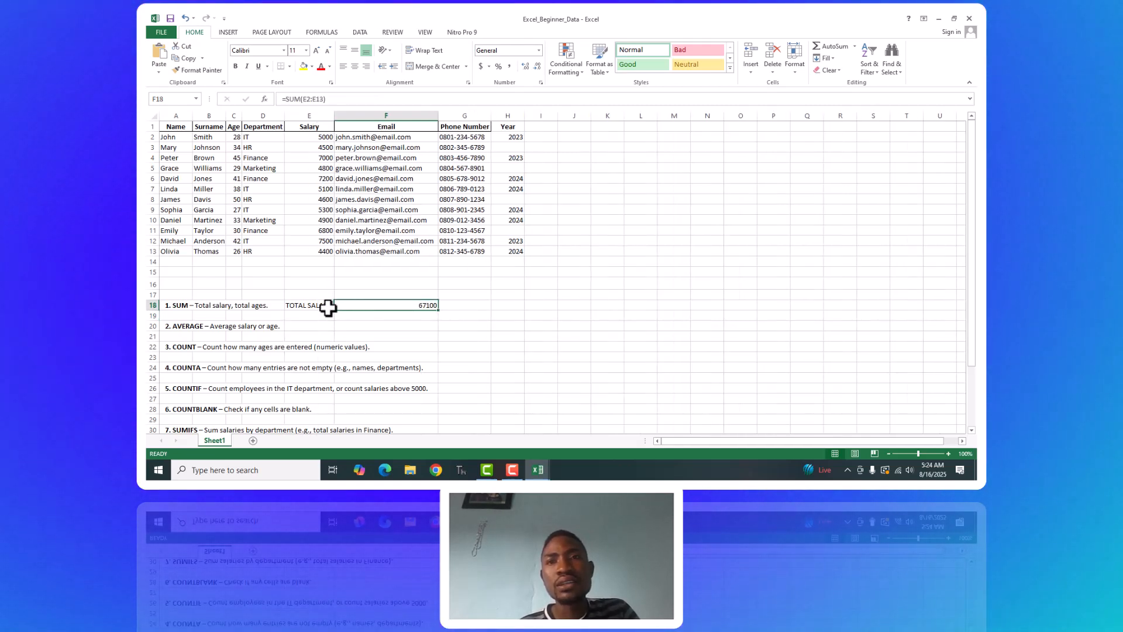
Apply the Good cell style to the TOTAL SALARY label in E18 and the Bad style to the total in F18.
click(327, 307)
click(656, 68)
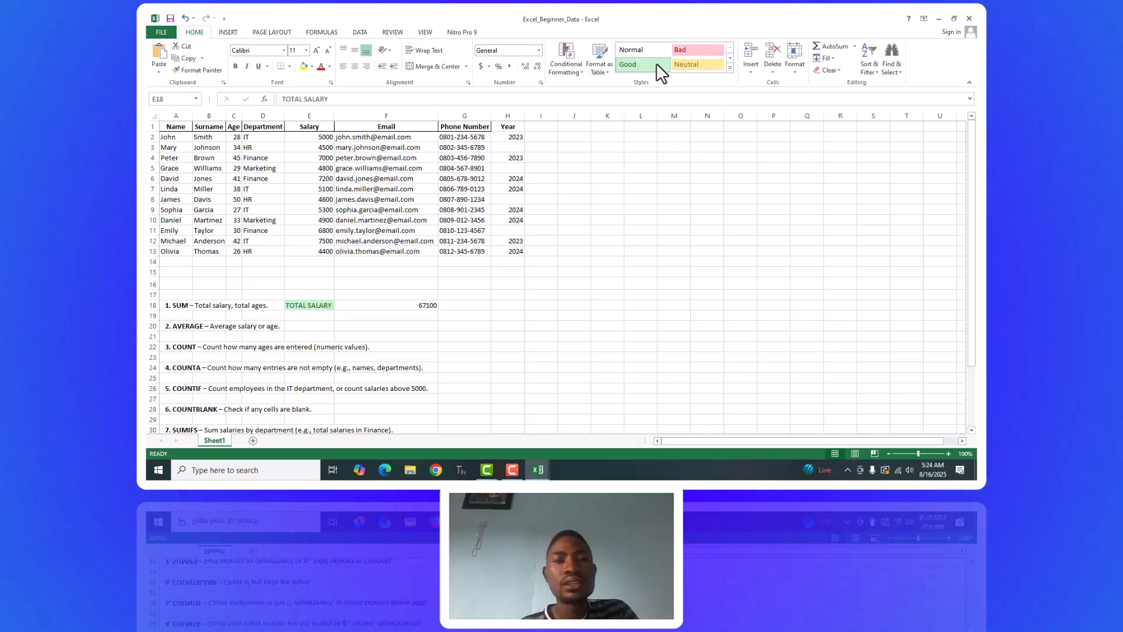
click(421, 304)
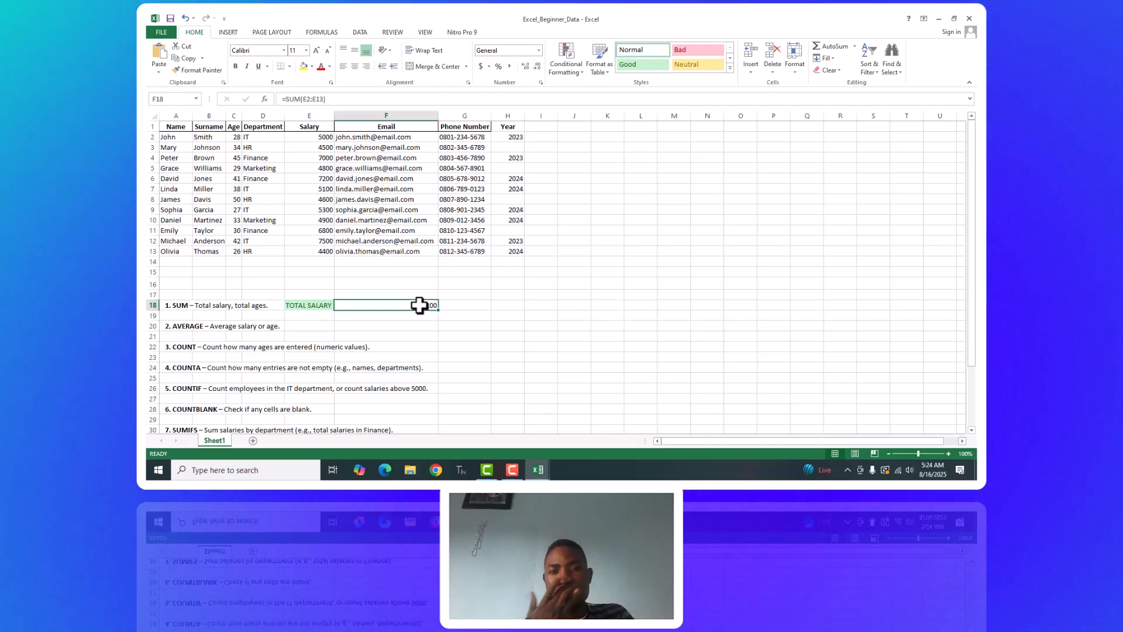
click(700, 44)
click(482, 297)
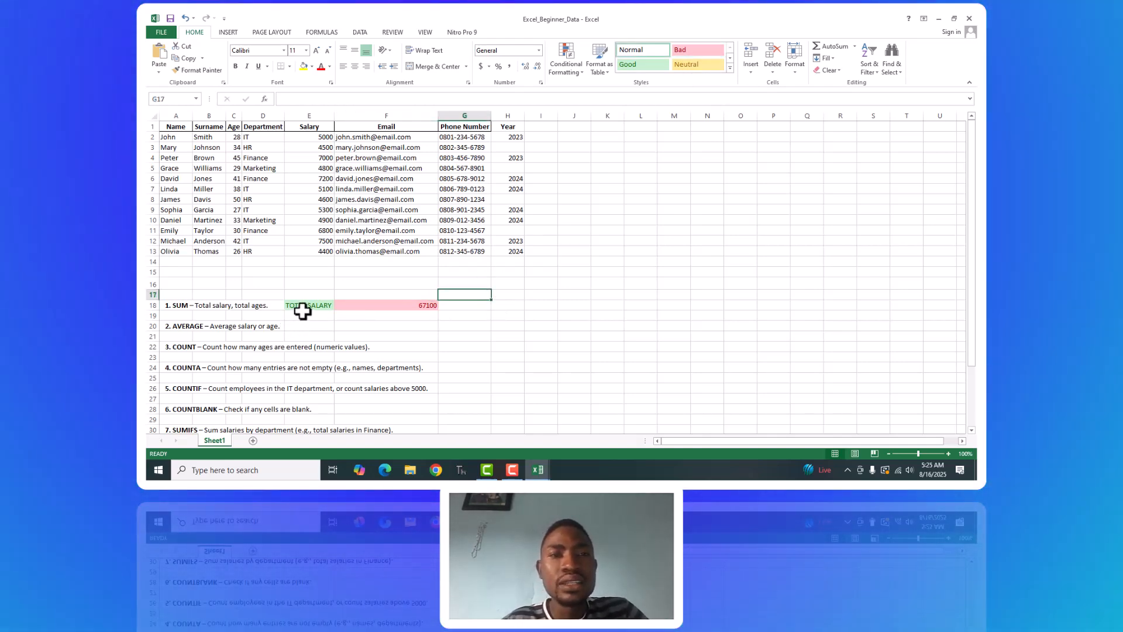
click(321, 315)
click(392, 304)
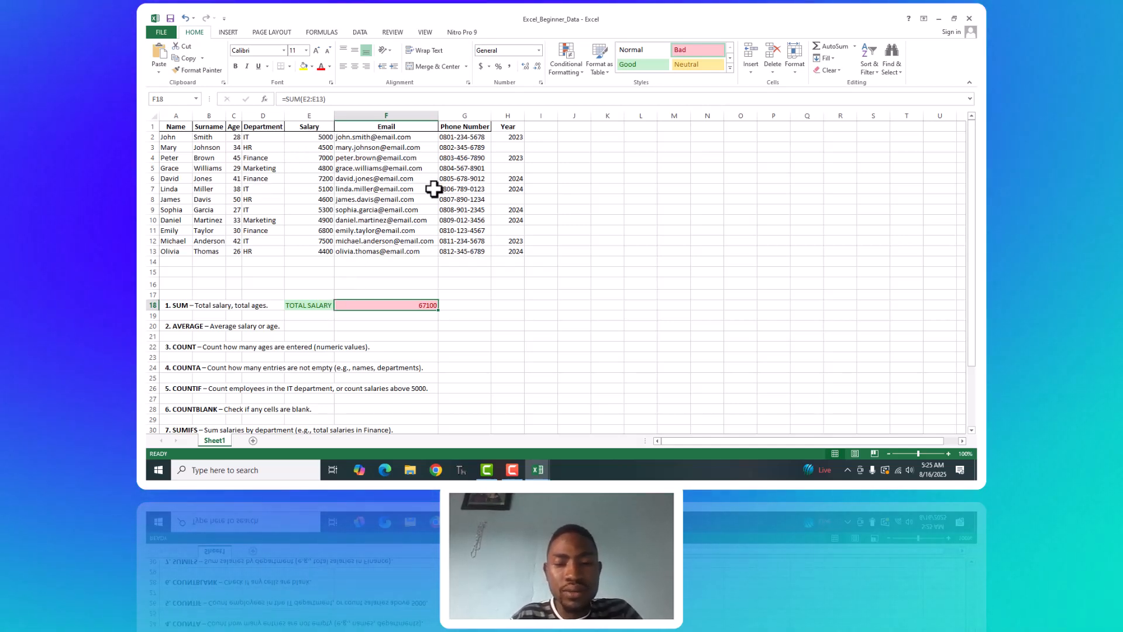
Enter the label "2. SUMIF" in cell A19, directly below the SUM exercise.
click(176, 318)
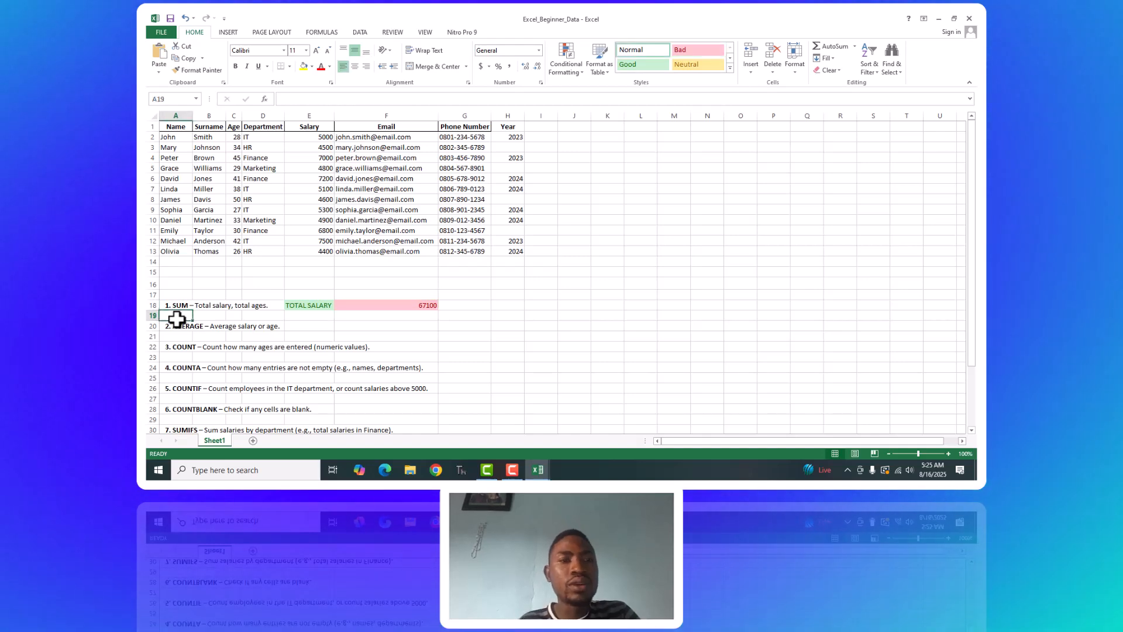
text(2)
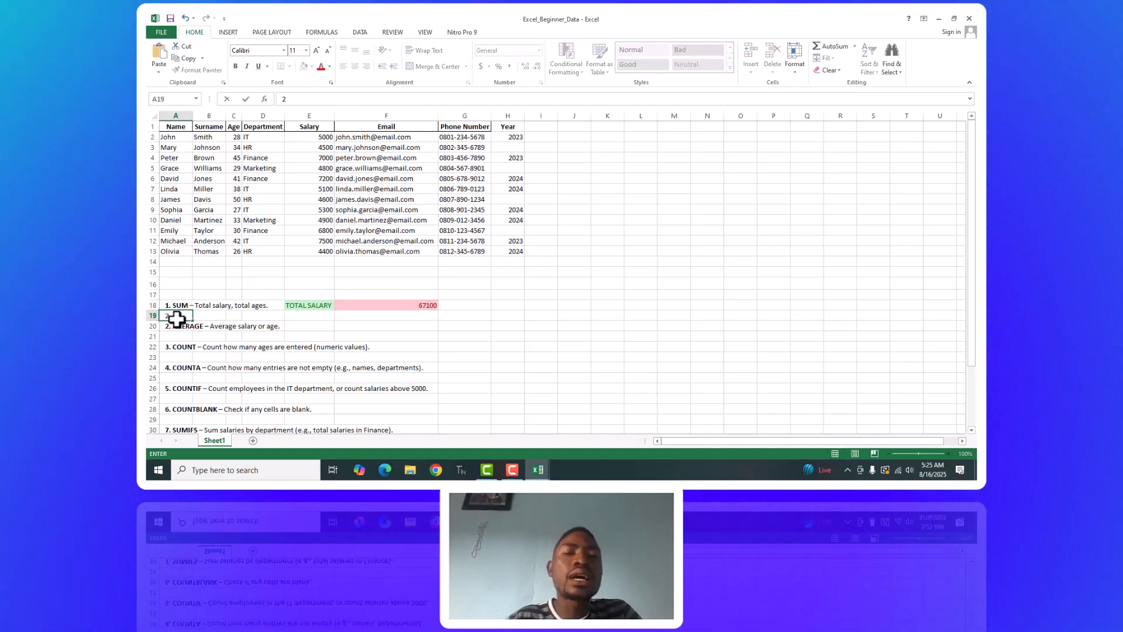
text(.)
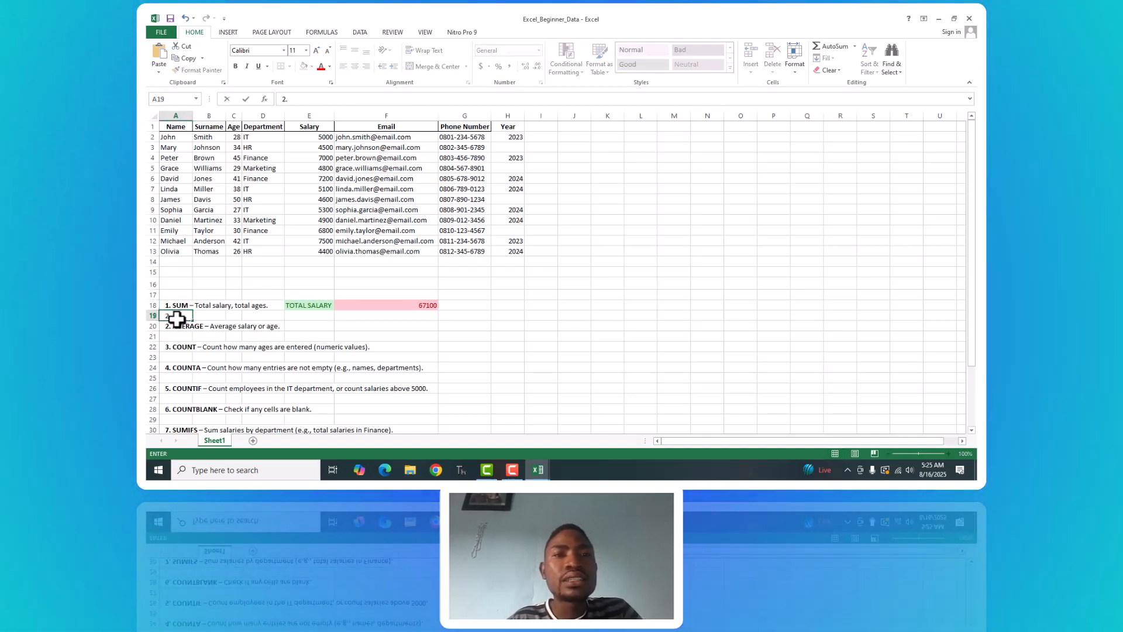
text( SU)
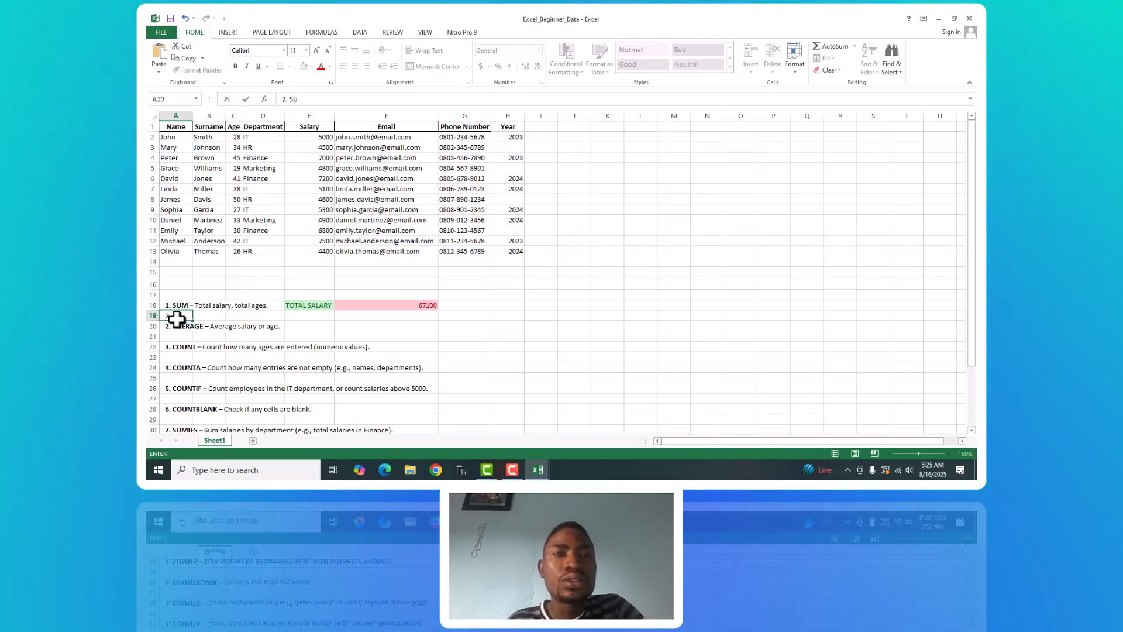
text(MIF)
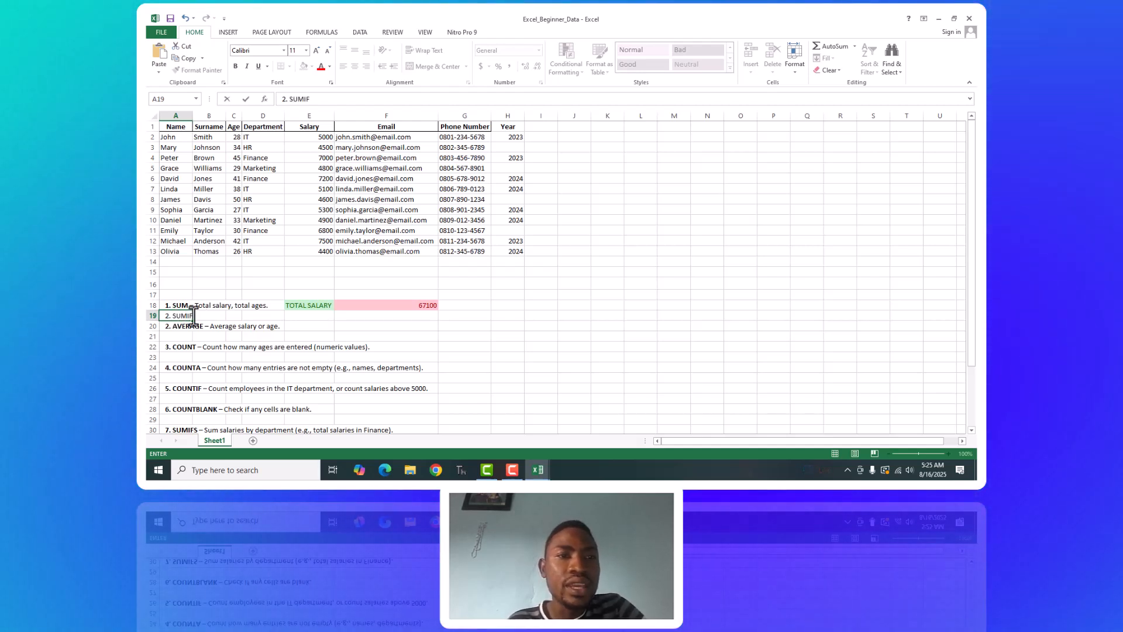
Enter the label TOTAL SALARY FOR IT in cell E19 beside the SUMIF exercise.
click(292, 315)
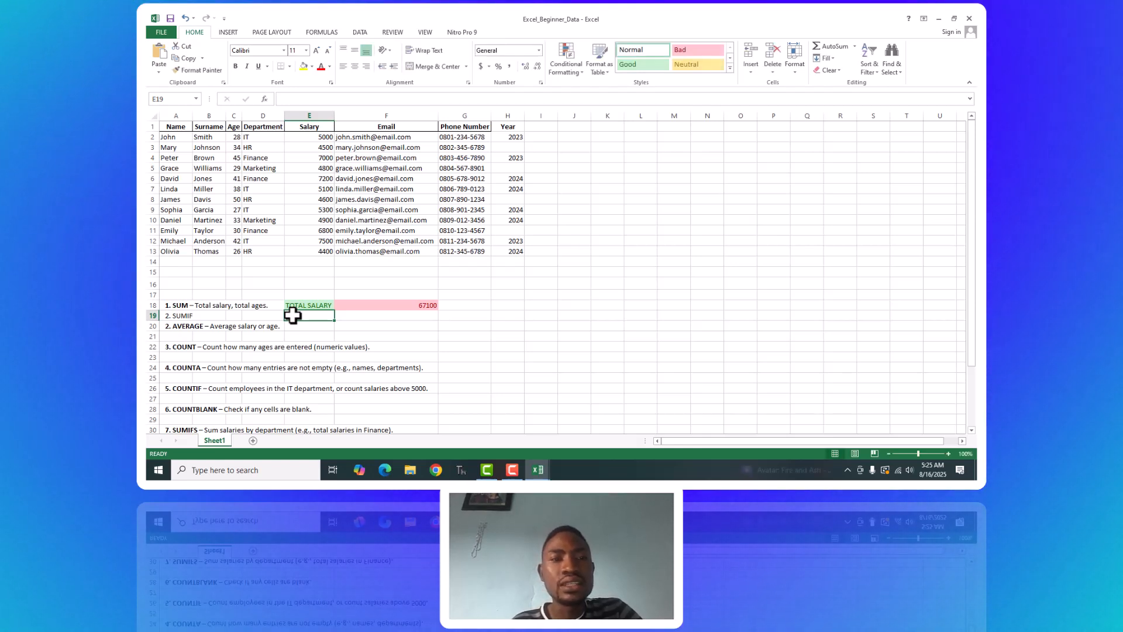
click(254, 190)
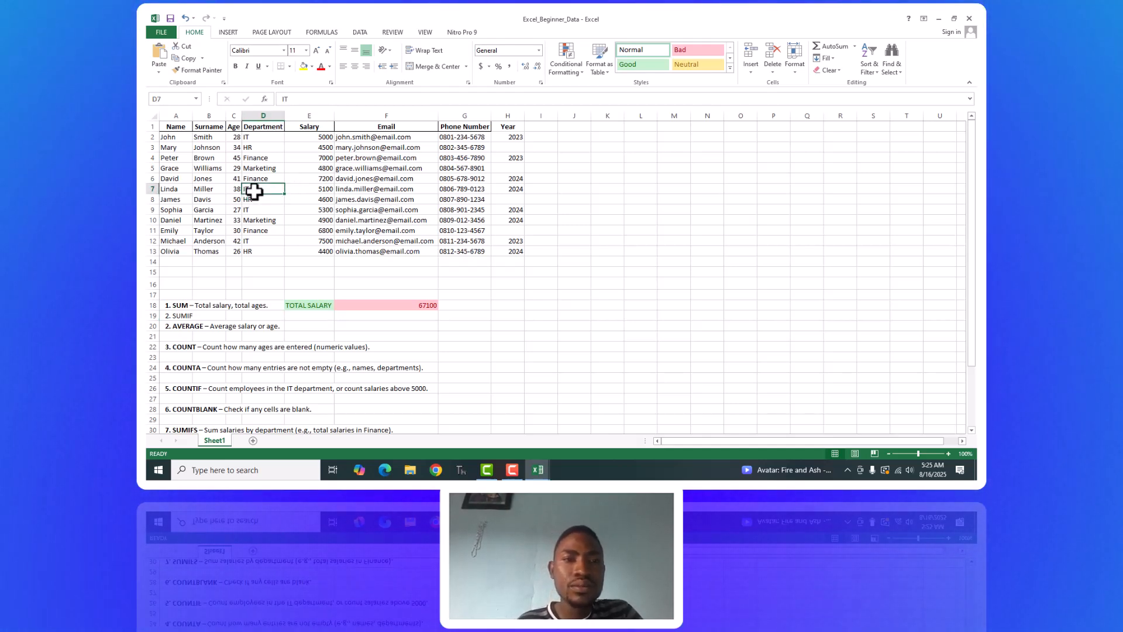
click(293, 316)
text(TOTAL SALARY)
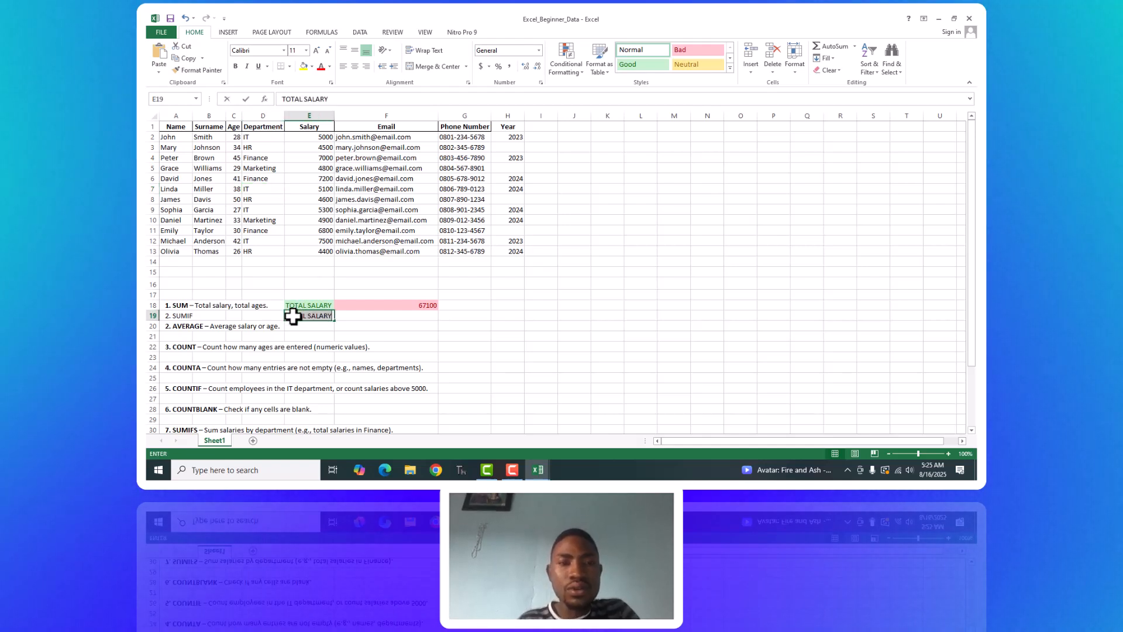
key(Tab)
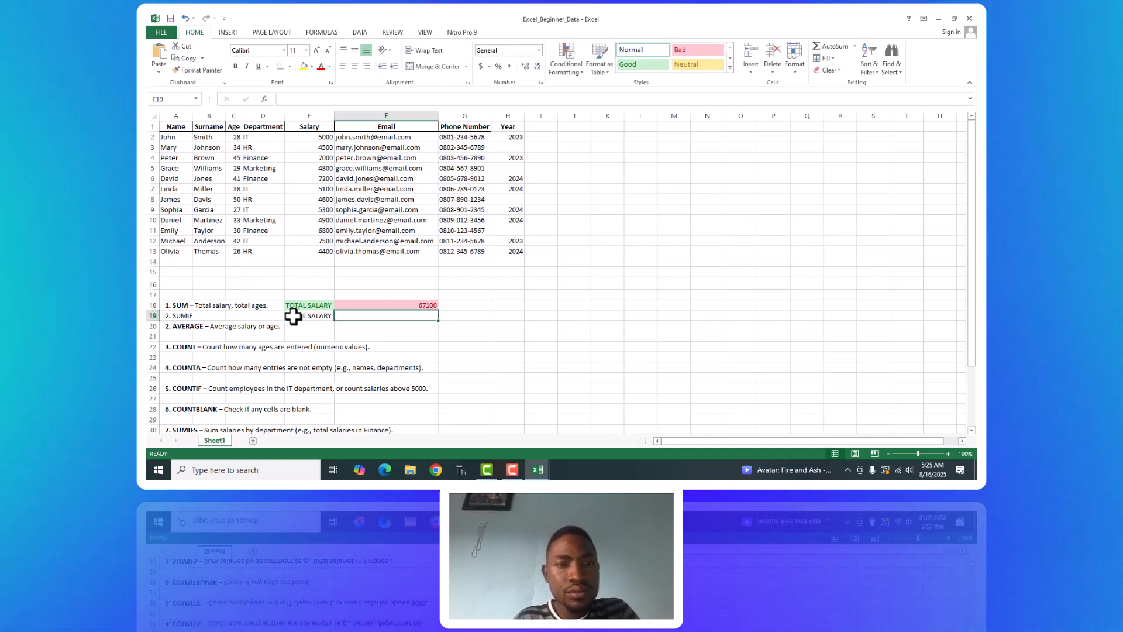
double_click(308, 316)
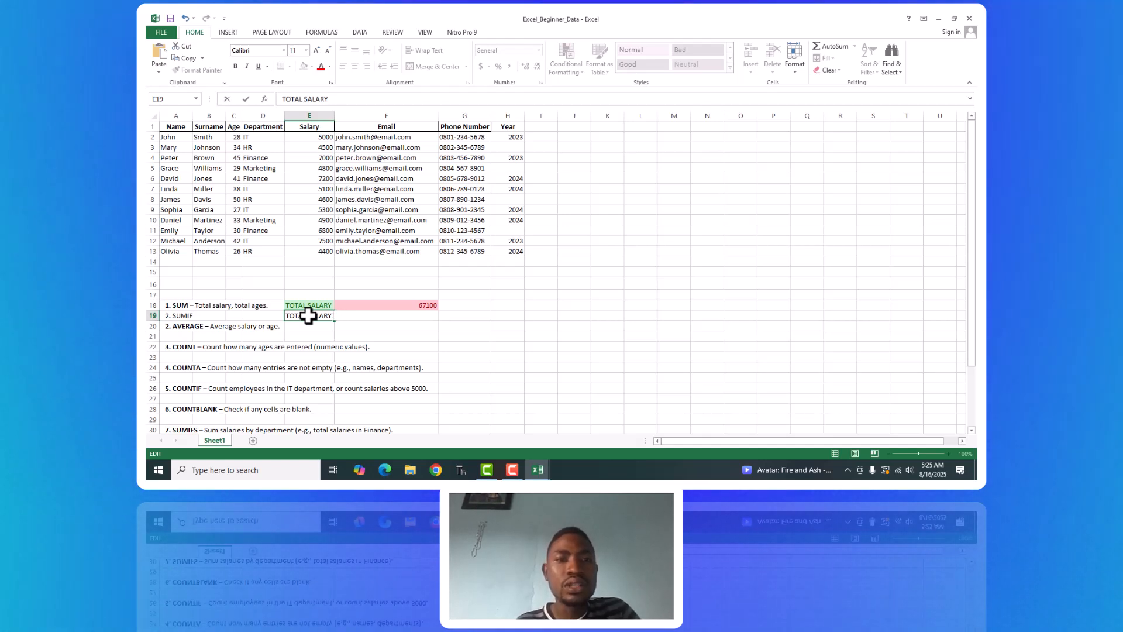
text(F)
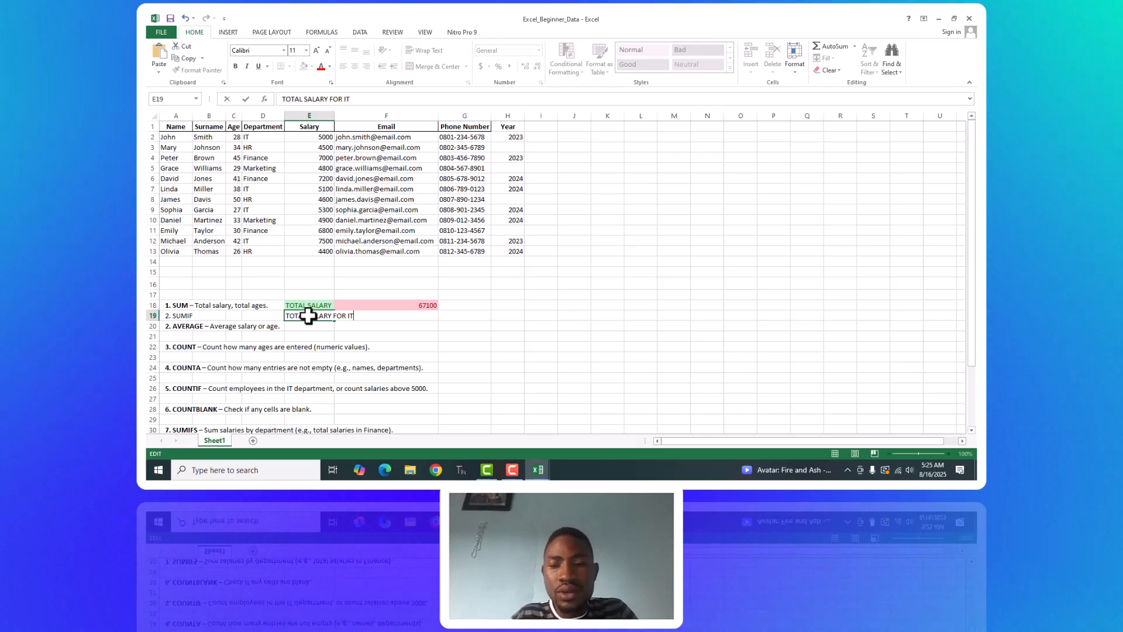
text(OR IT)
key(Return)
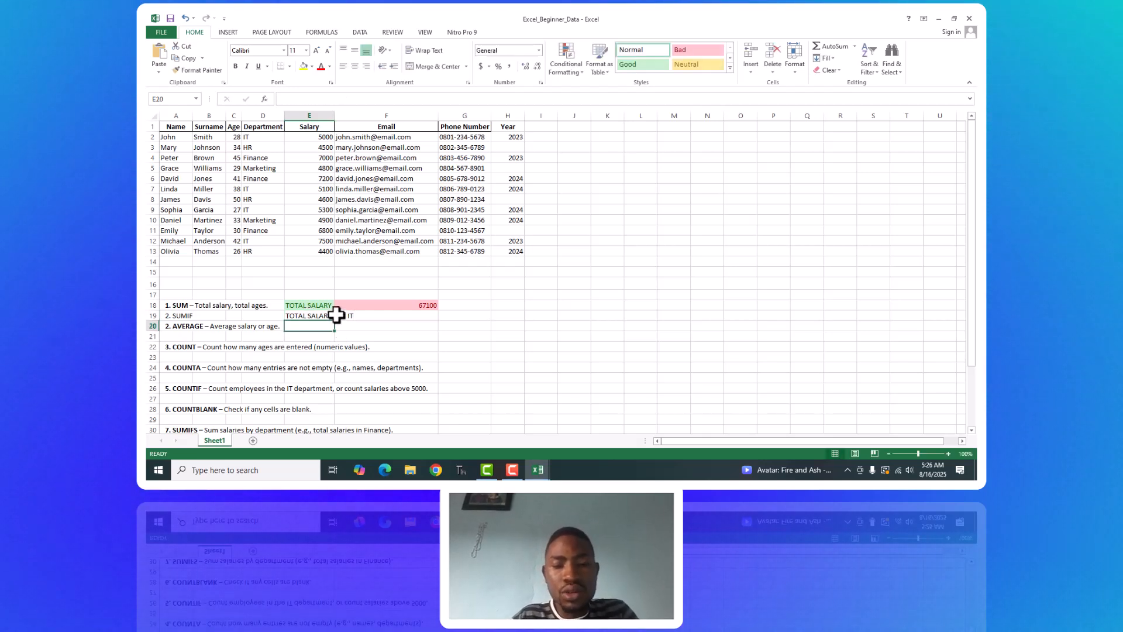
Total the IT department's salaries in F19 with =sumif(D2:D13,D2,E2:E13).
click(336, 315)
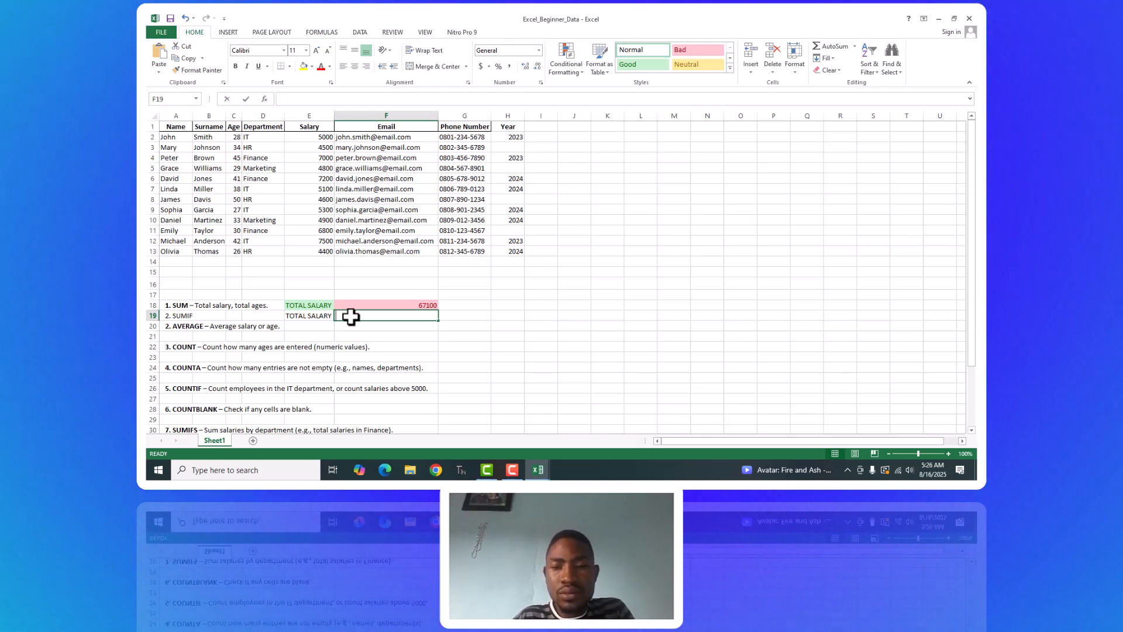
text(=S)
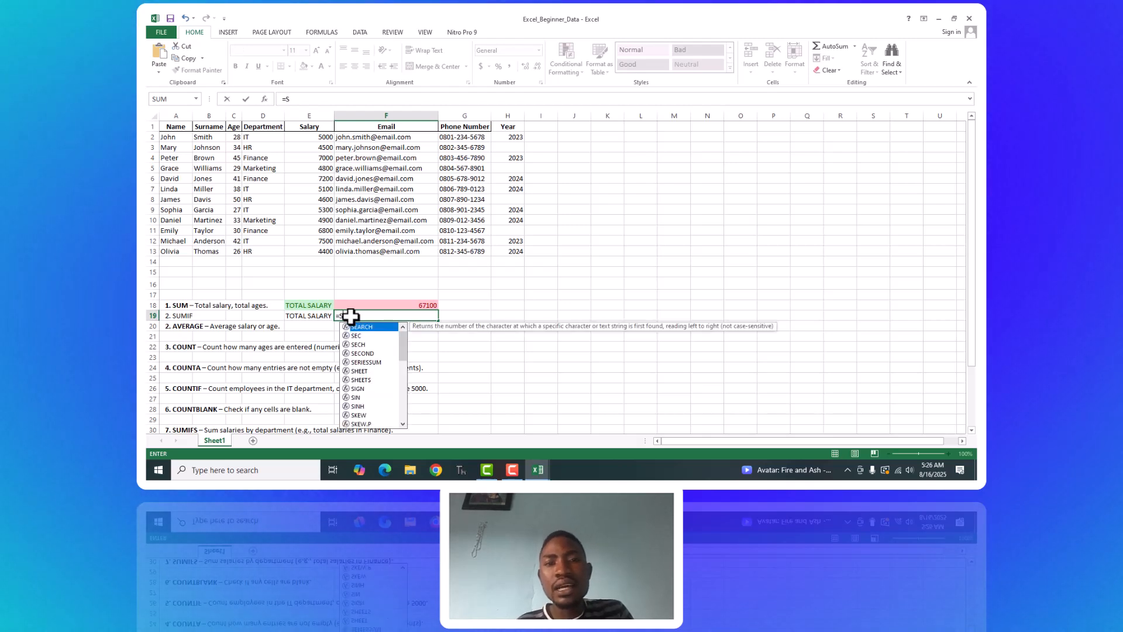
key(Escape)
text(sum)
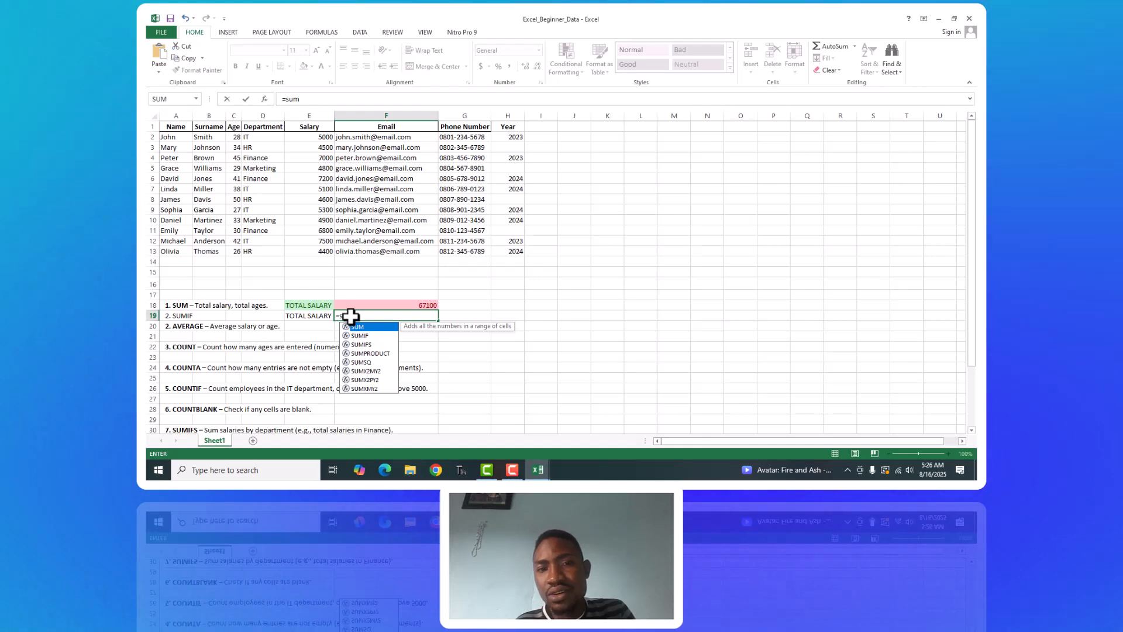
text(if)
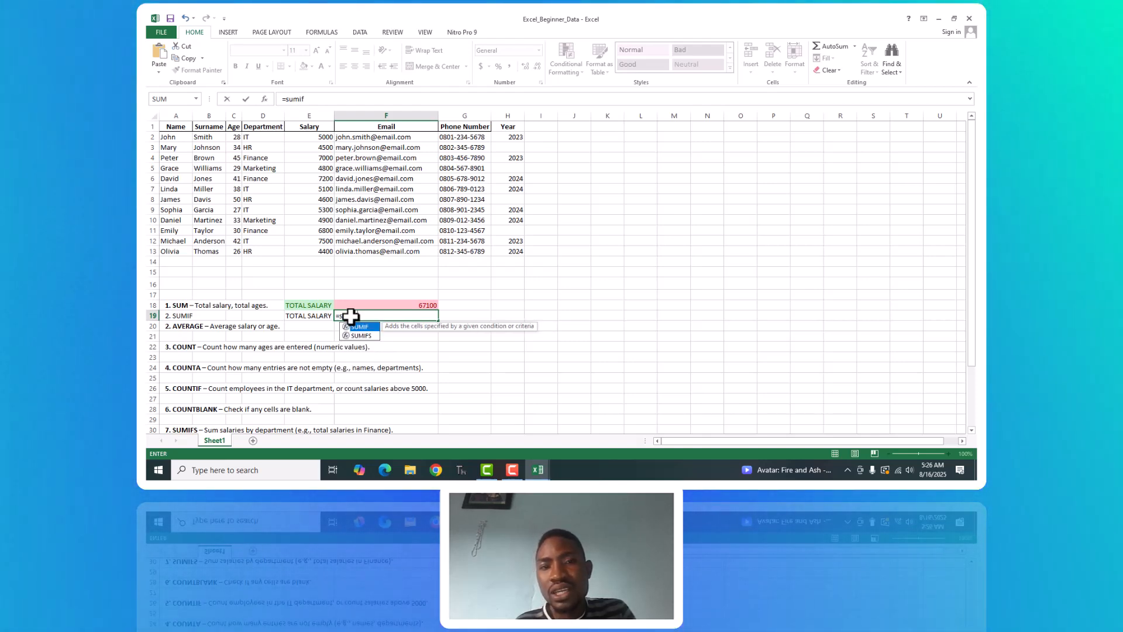
text(()
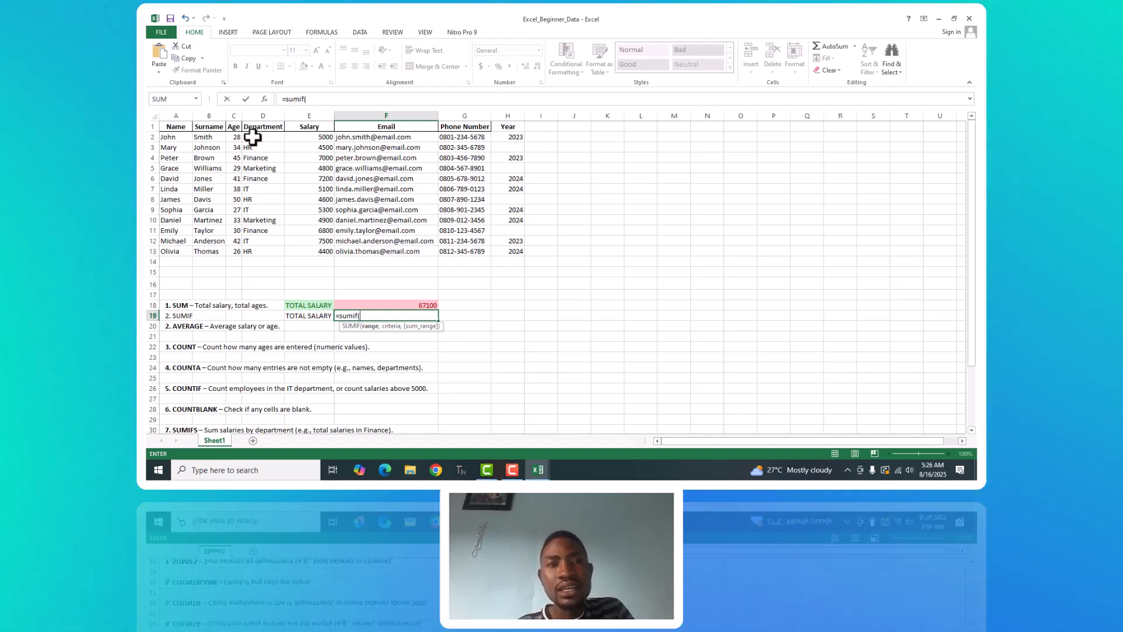
click(252, 137)
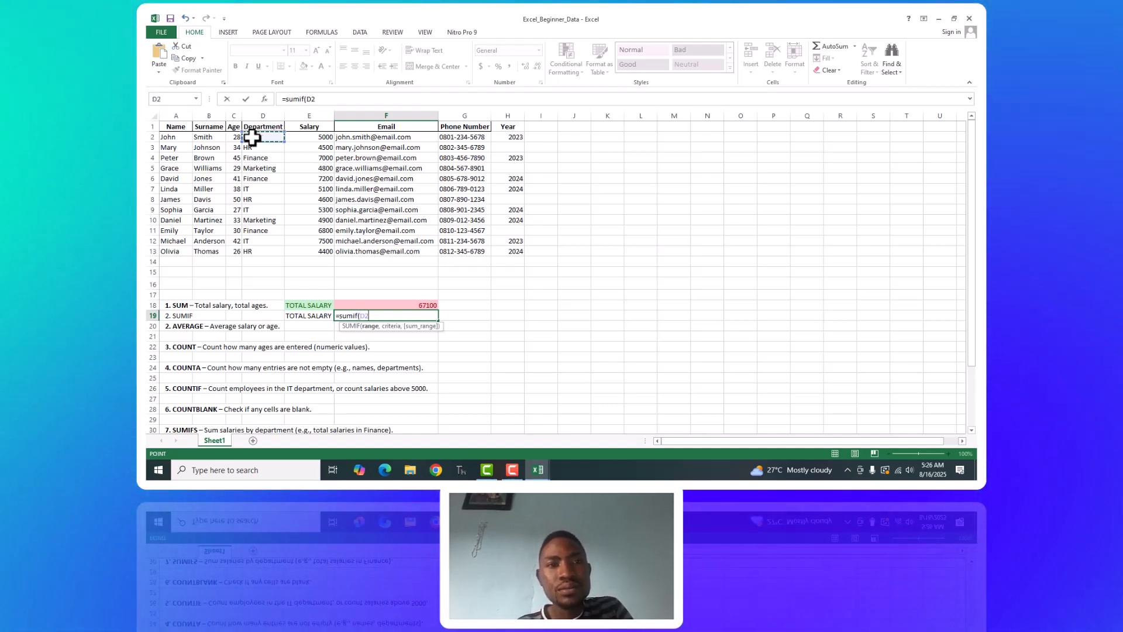
shift+click(263, 253)
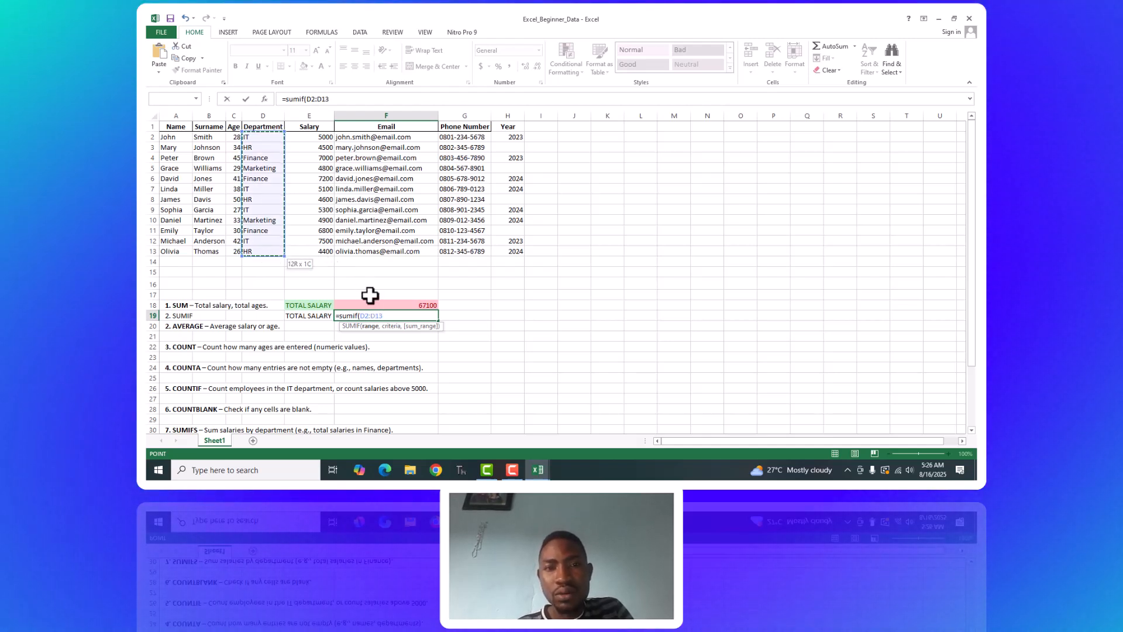
text(,D2)
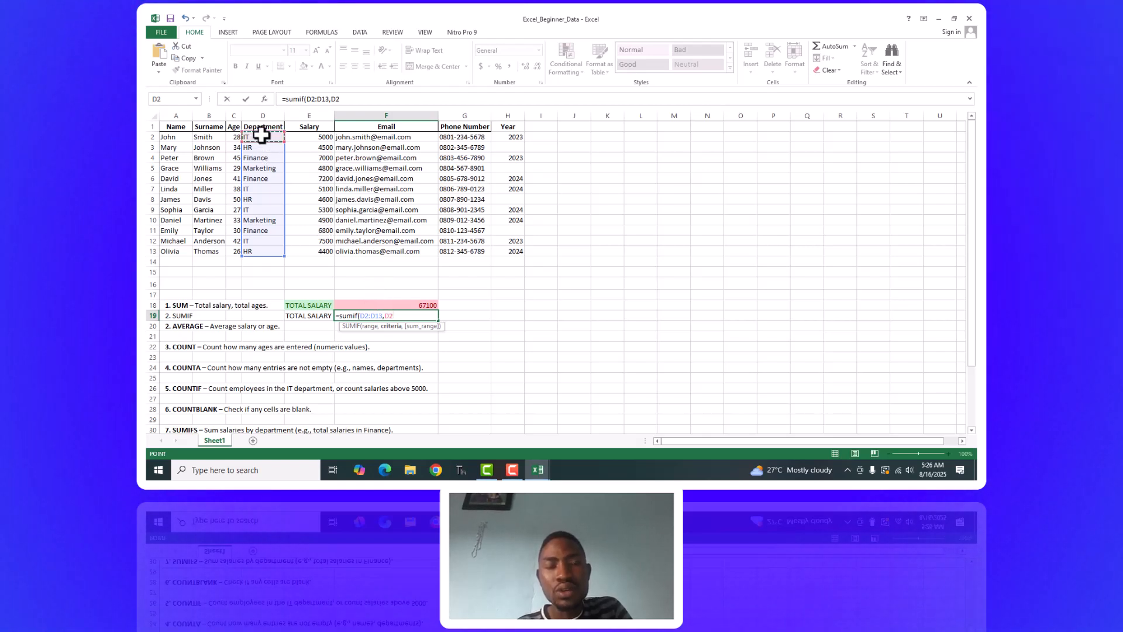
text(,)
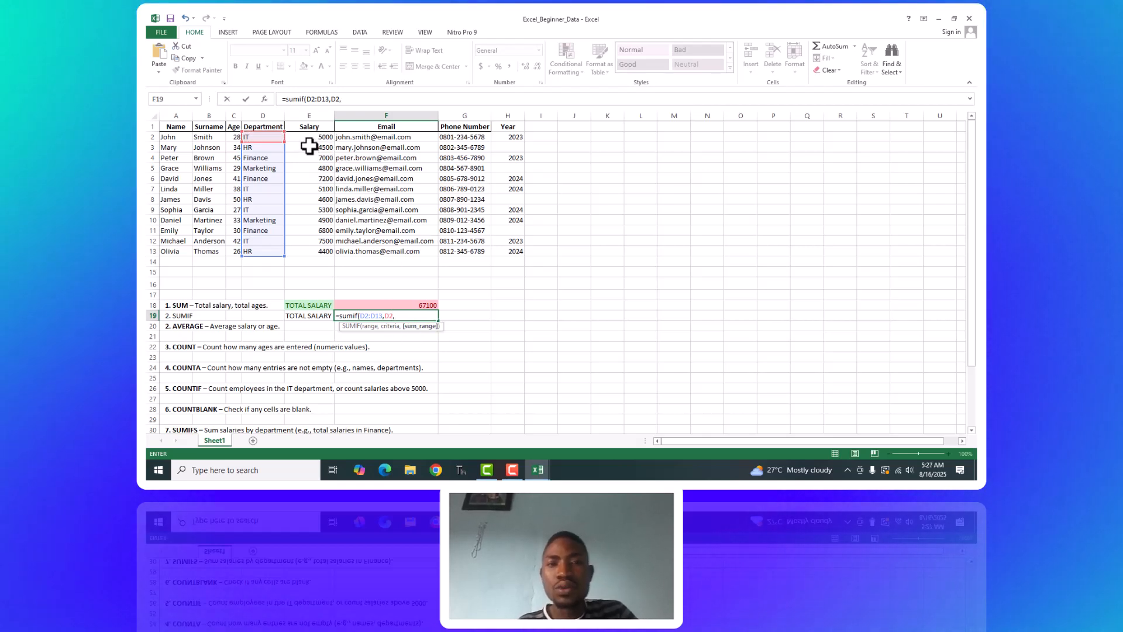
click(310, 136)
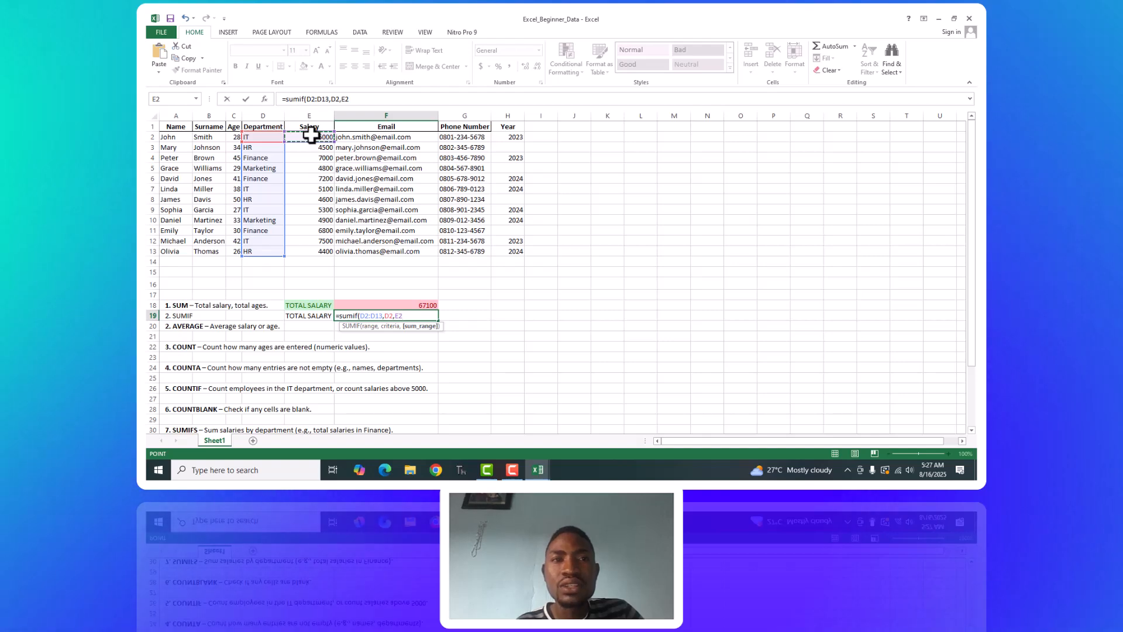
drag(311, 138, 326, 250)
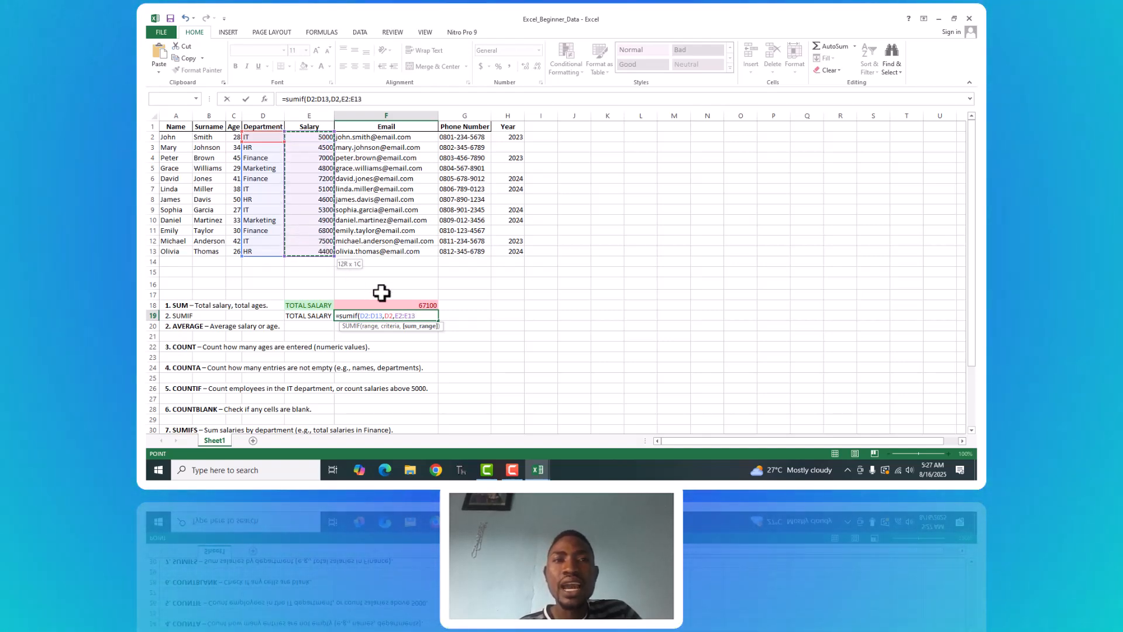
text())
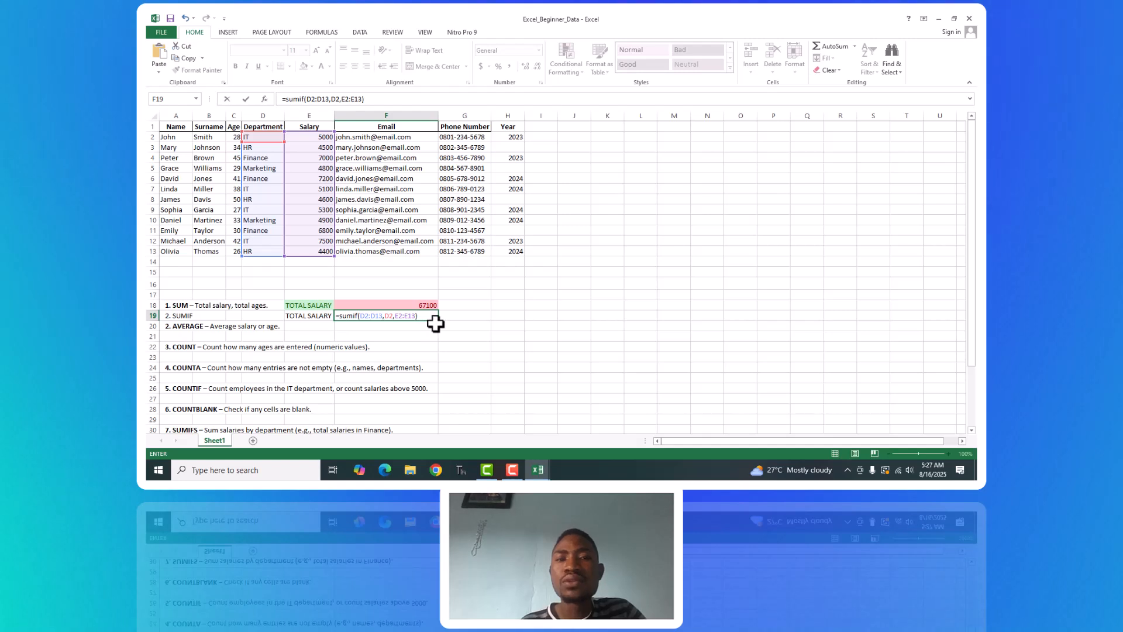
key(Return)
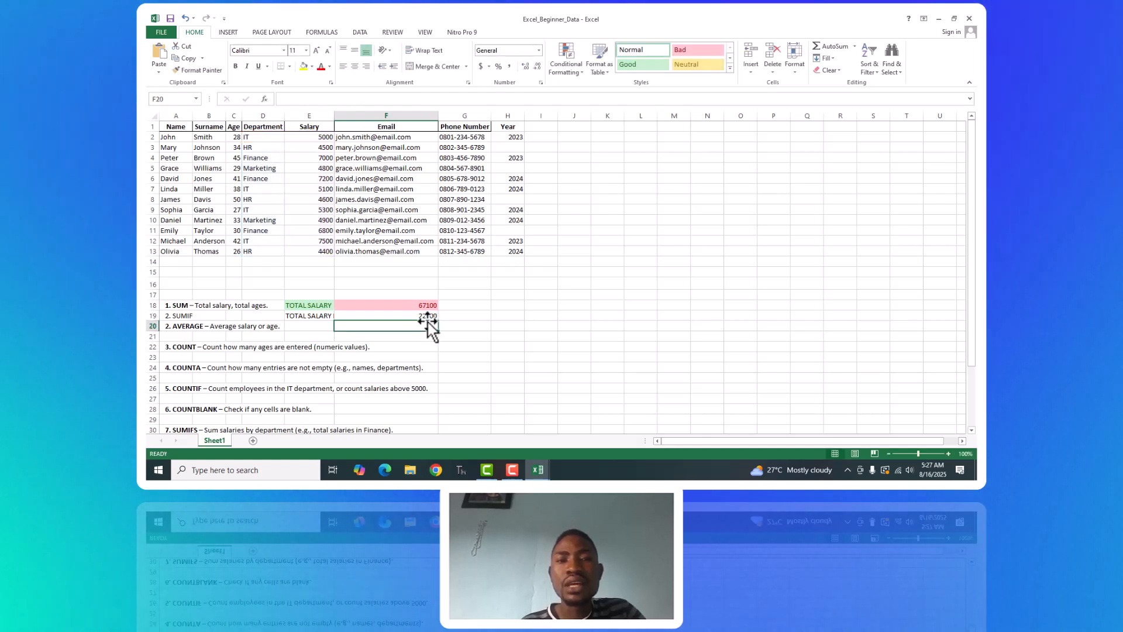
Check the SUMIF formula in F19 and AutoFit column E to the full label in E19.
click(426, 315)
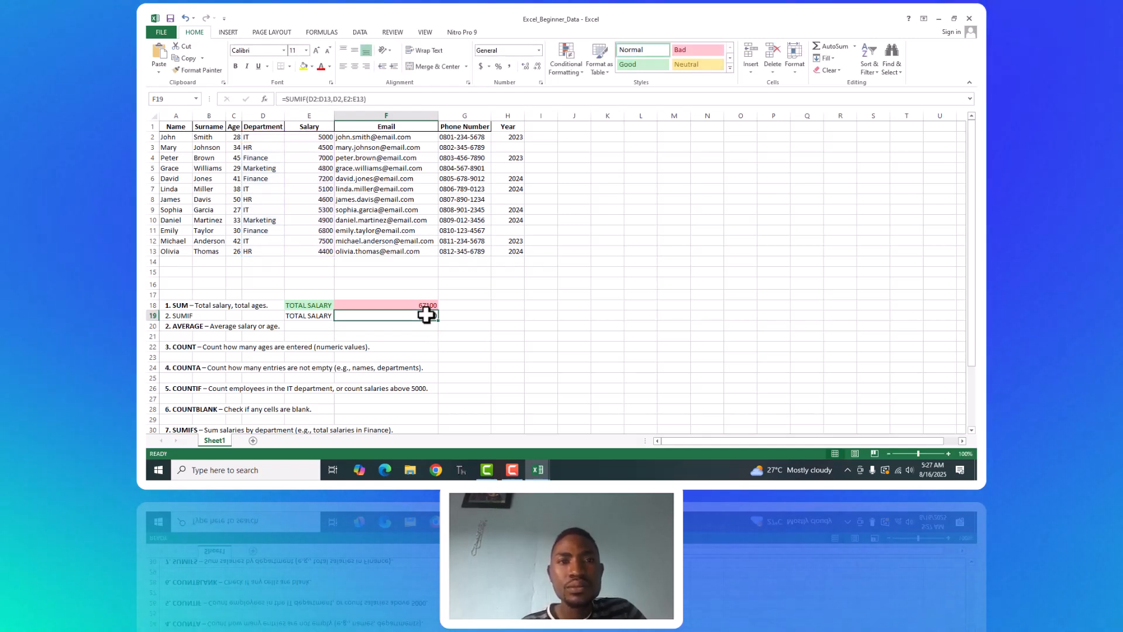
click(318, 317)
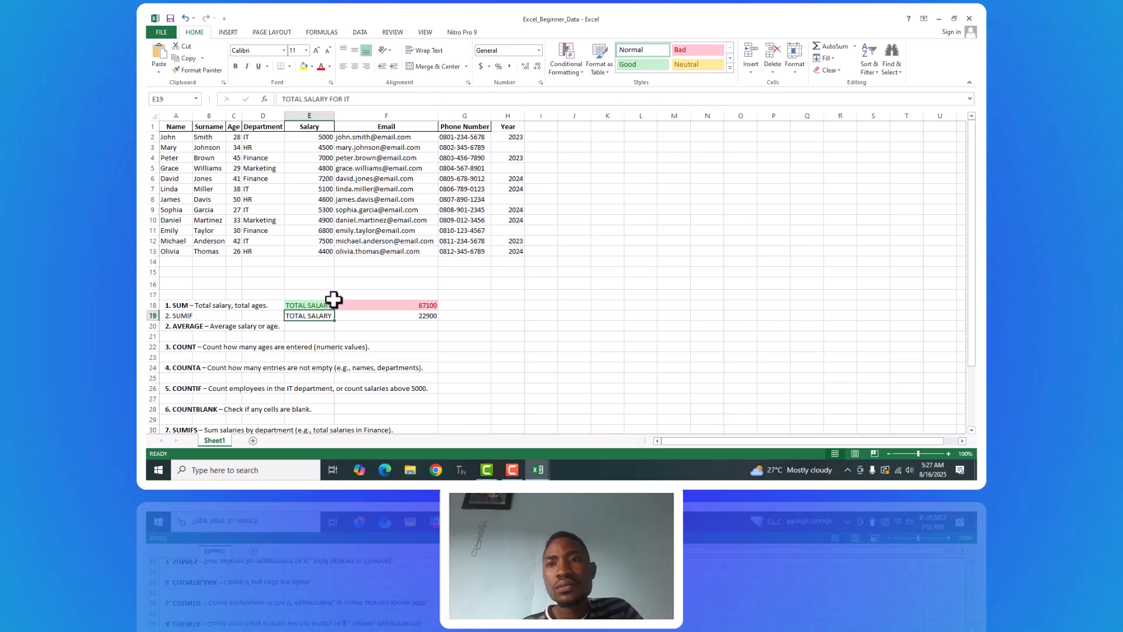
double_click(335, 117)
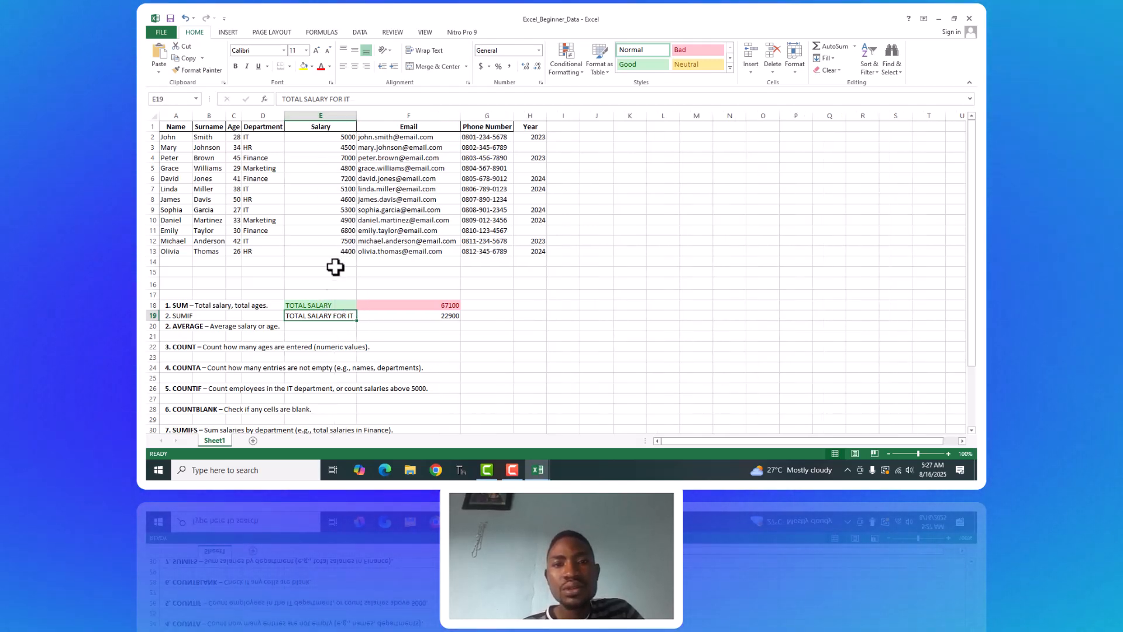
Apply the Accent1 cell style to the IT total in F19 and the Neutral style to its label in E19.
click(394, 323)
click(397, 316)
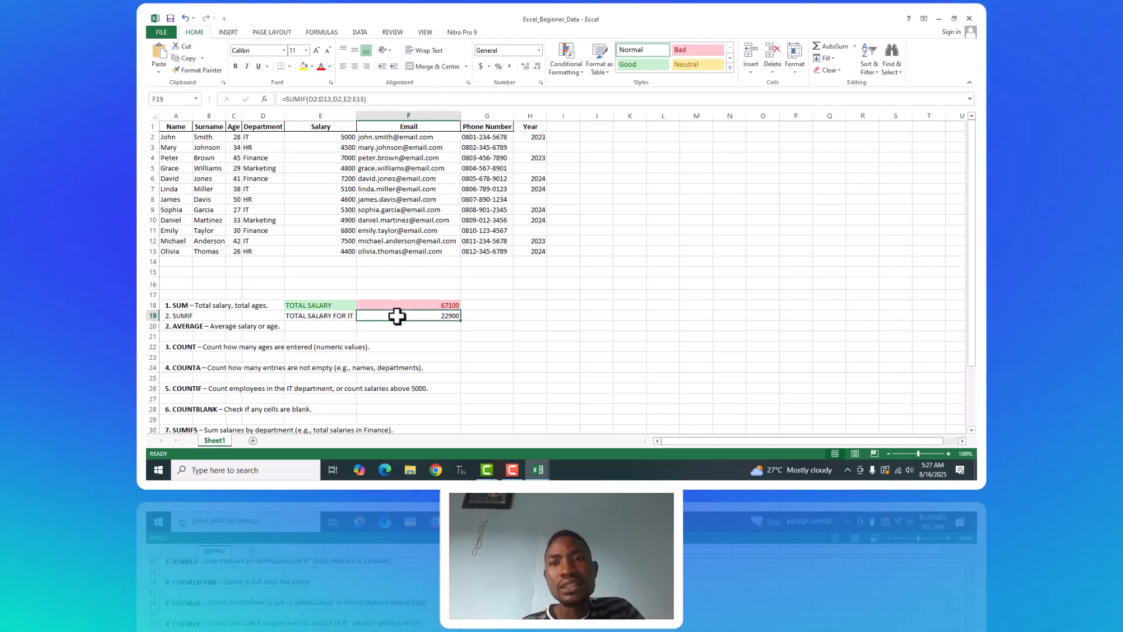
click(732, 69)
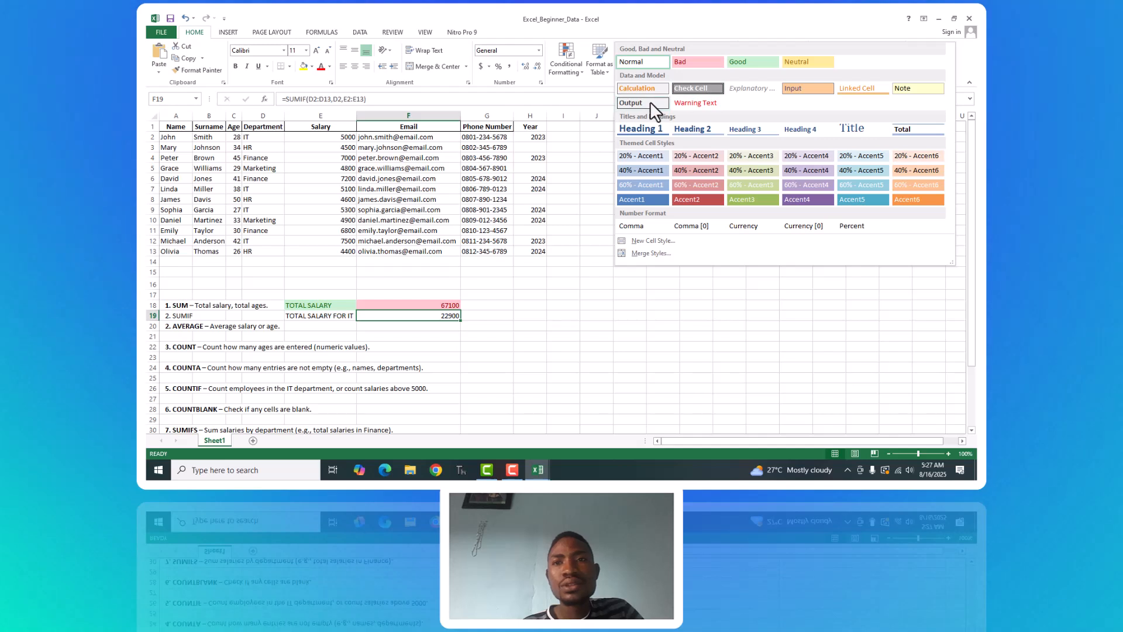
click(640, 198)
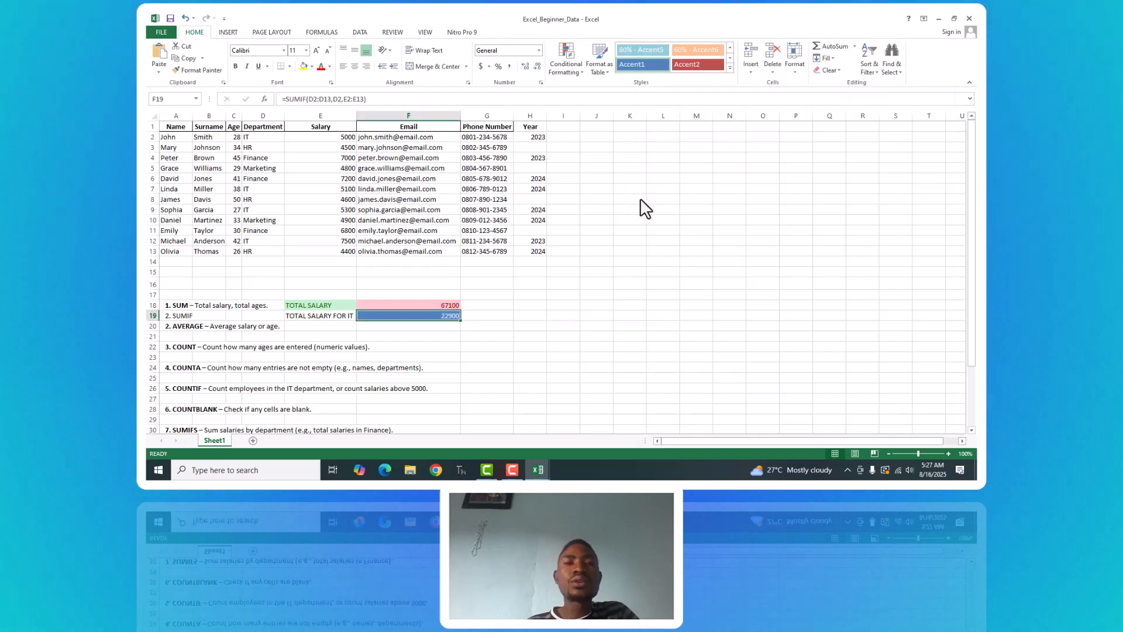
click(326, 315)
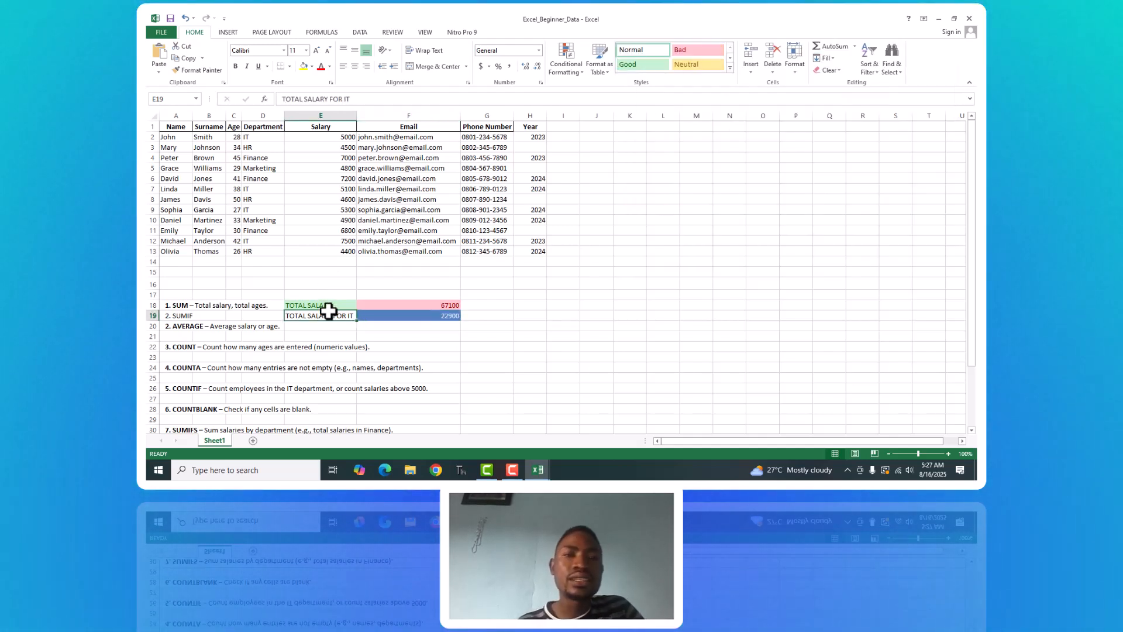
click(626, 64)
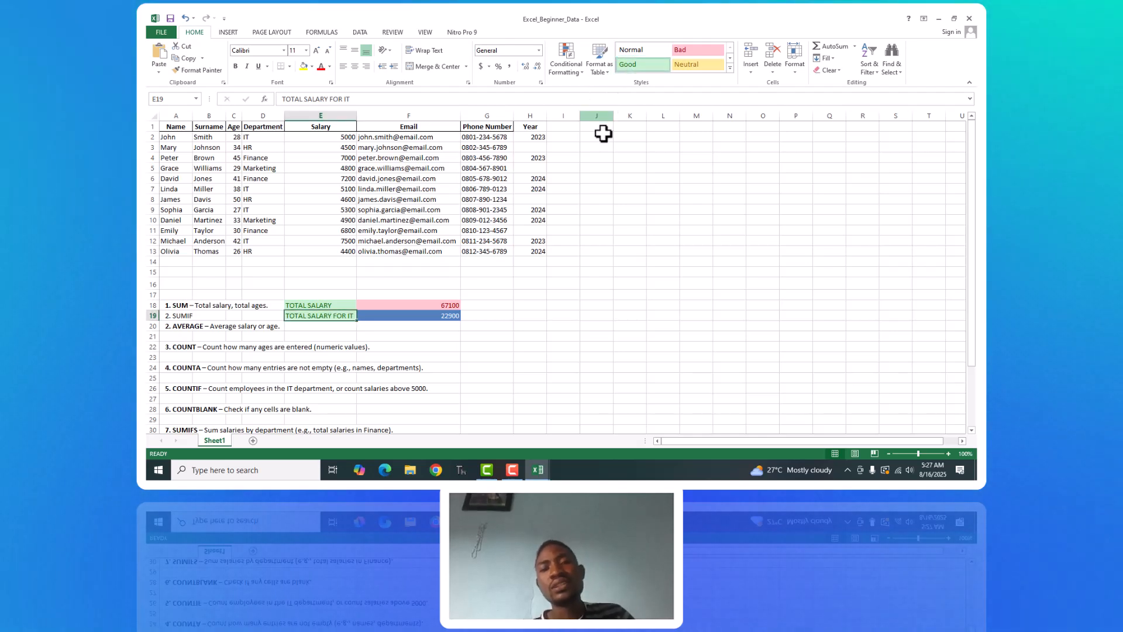
click(695, 65)
click(562, 272)
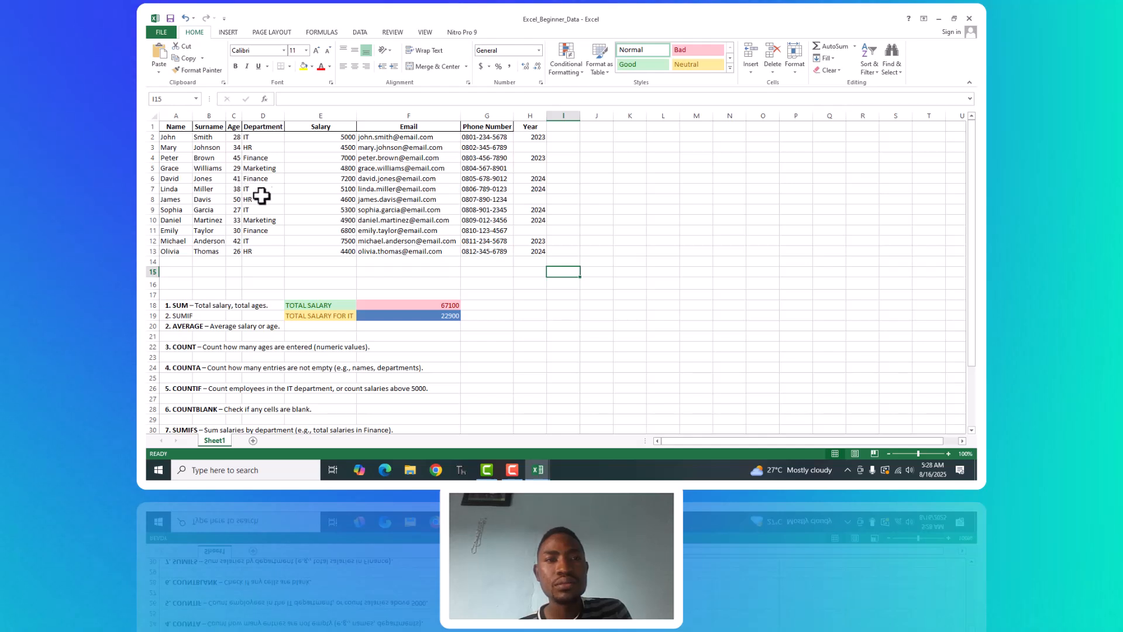
click(249, 140)
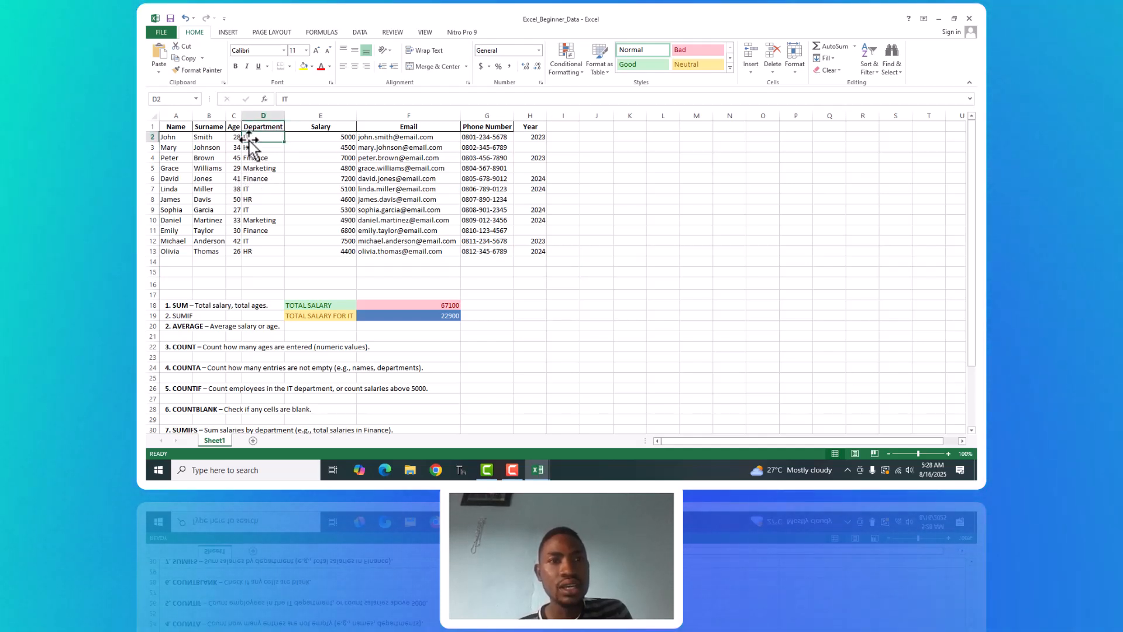
shift+click(252, 190)
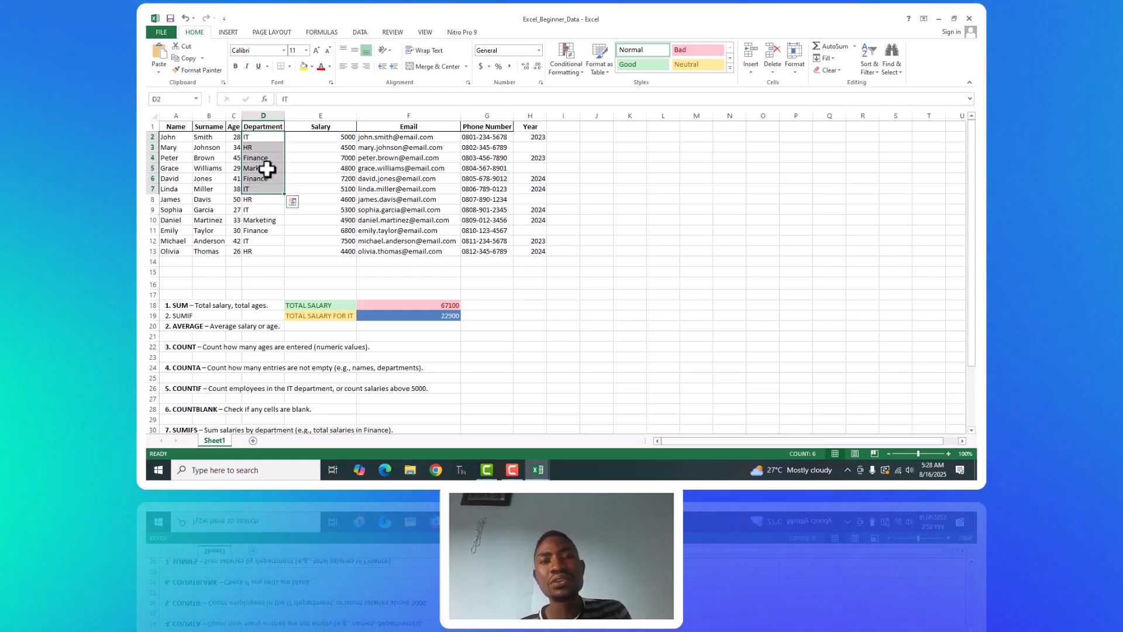
click(261, 139)
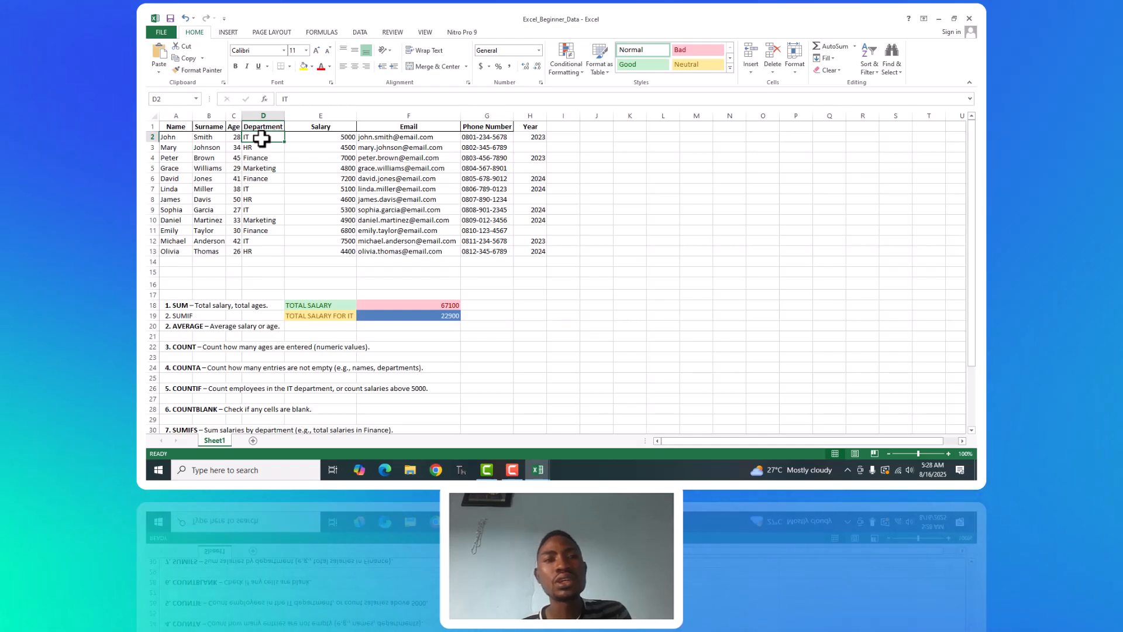
ctrl+click(252, 191)
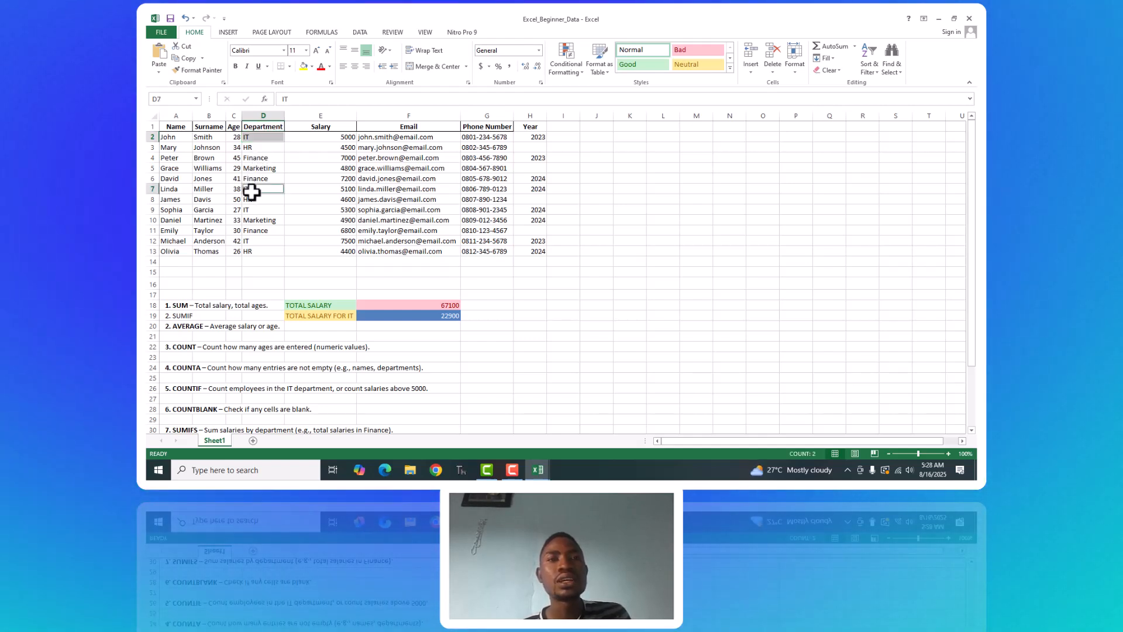
ctrl+click(253, 210)
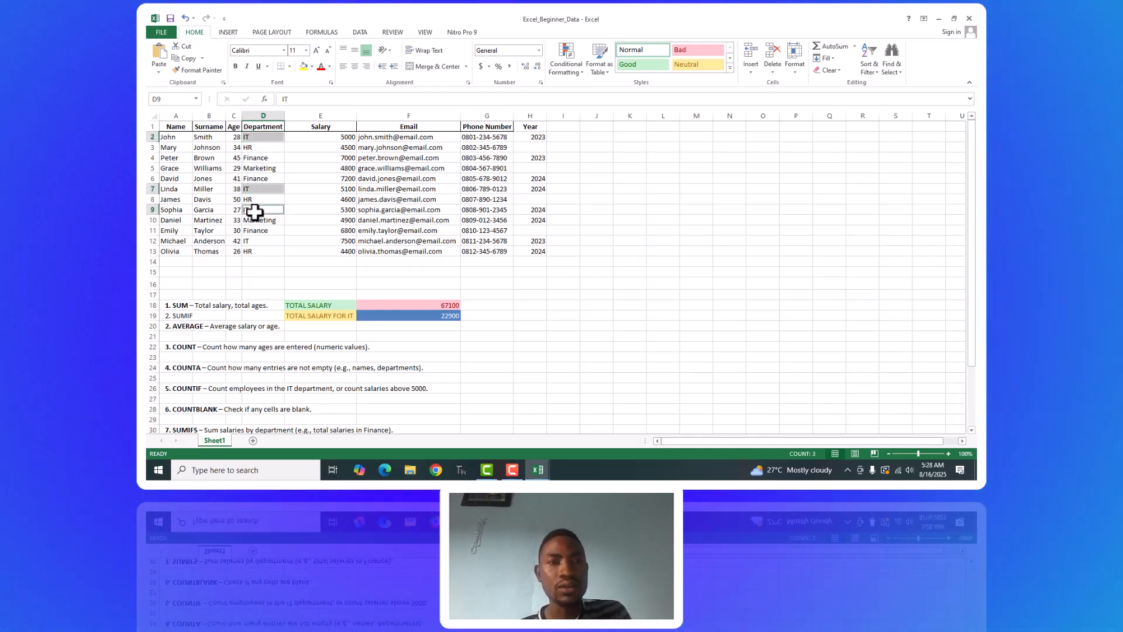
ctrl+click(247, 243)
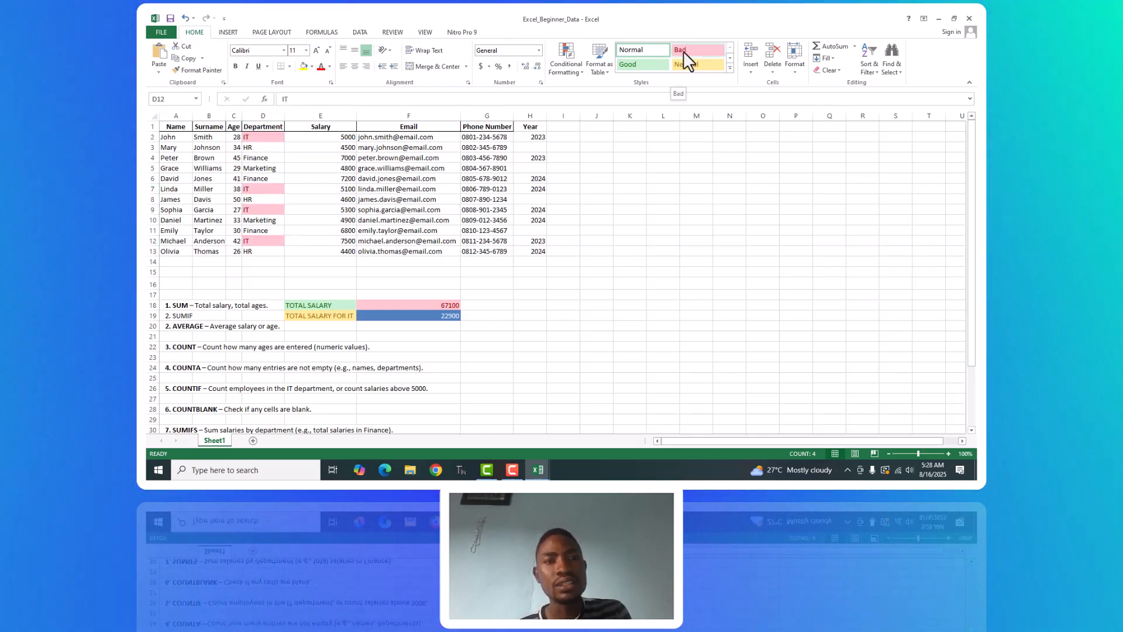
Apply the Good cell style to the four IT entries in the Department column, cells D2, D7, D9 and D12.
click(256, 141)
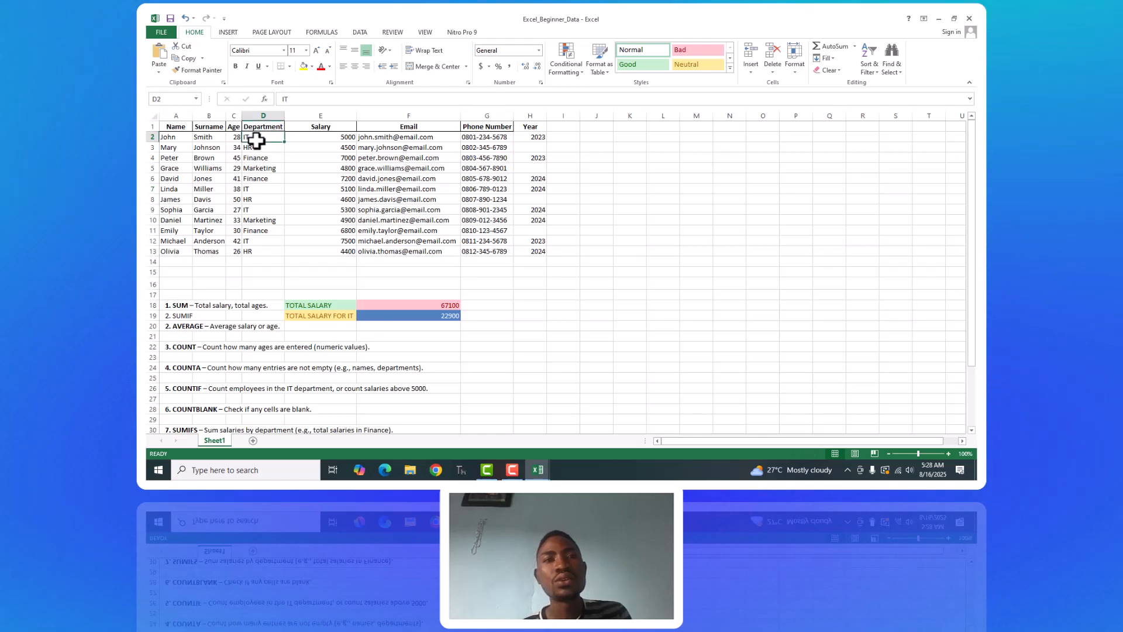
ctrl+click(250, 189)
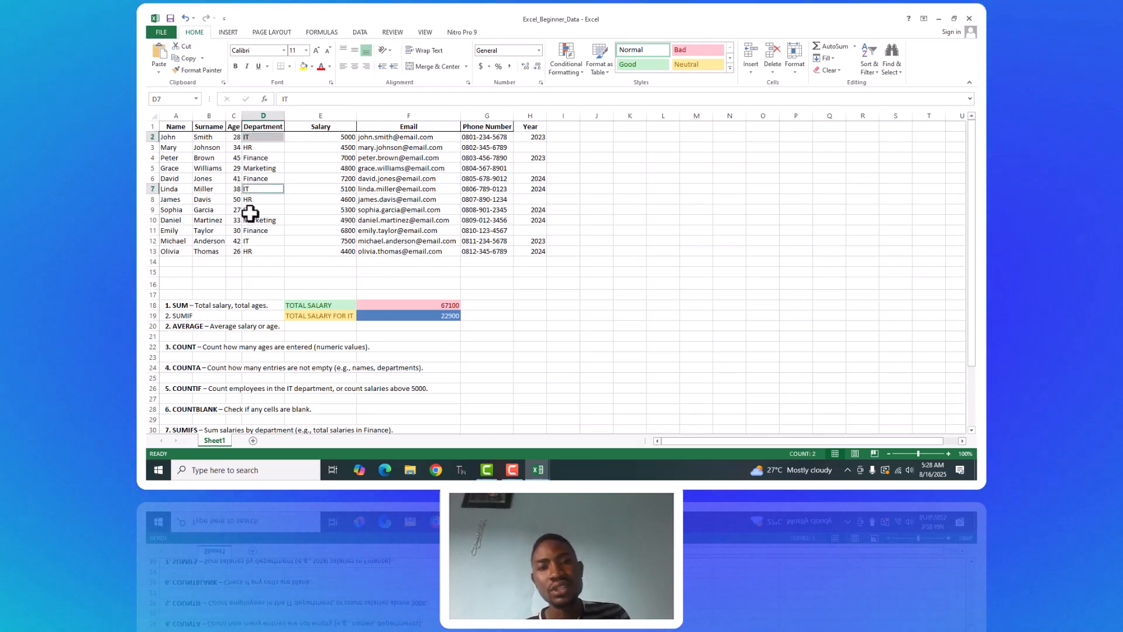
ctrl+click(250, 209)
ctrl+click(250, 241)
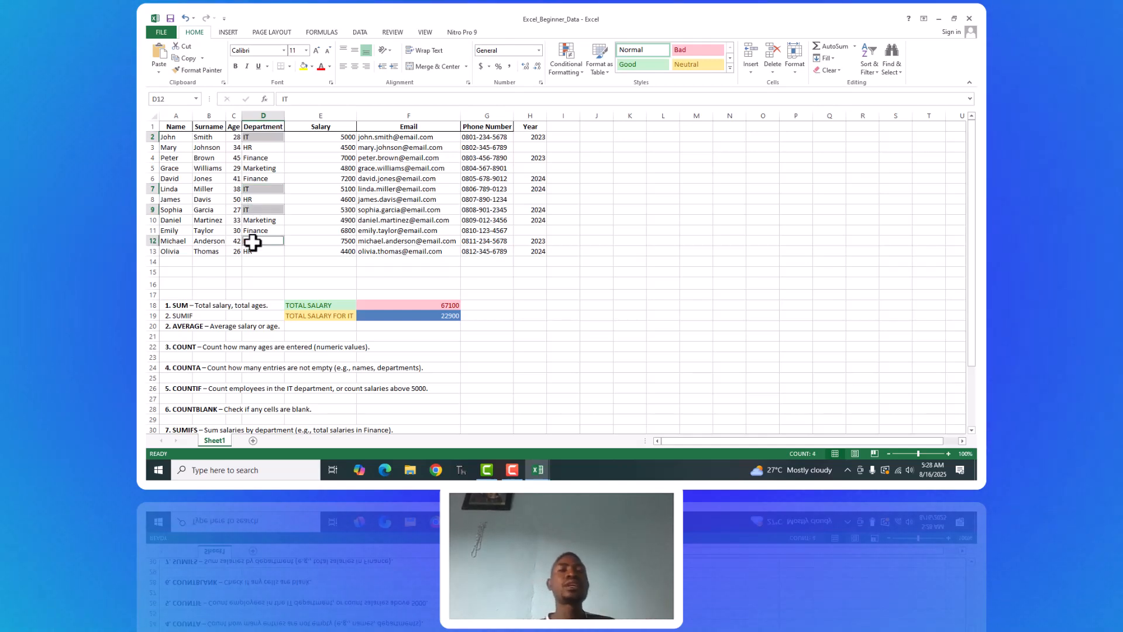
click(628, 63)
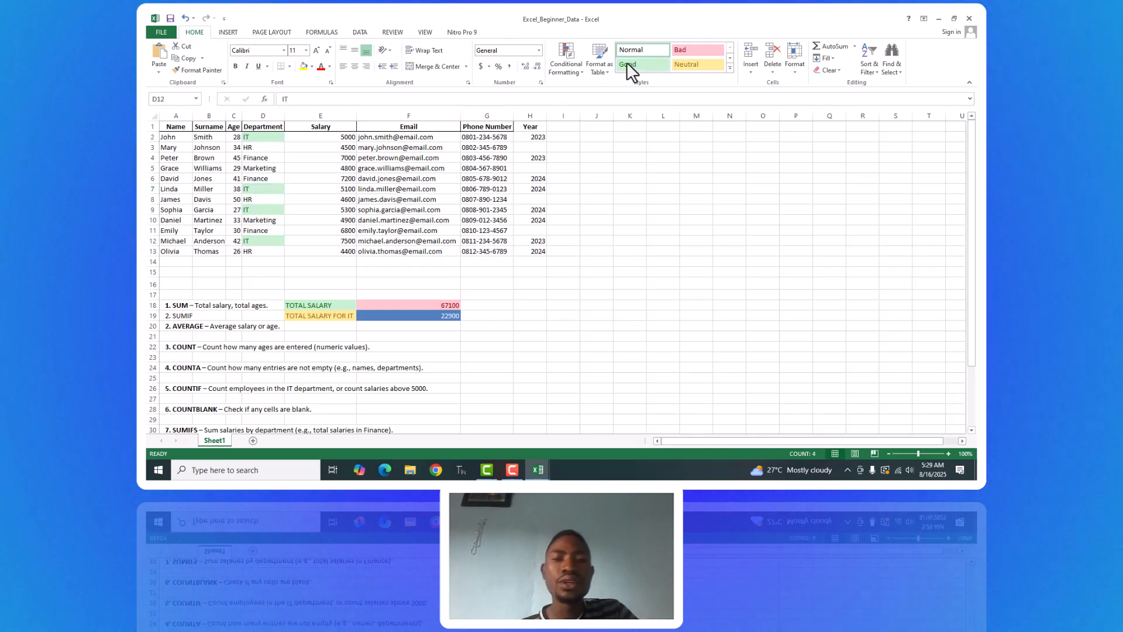
click(314, 192)
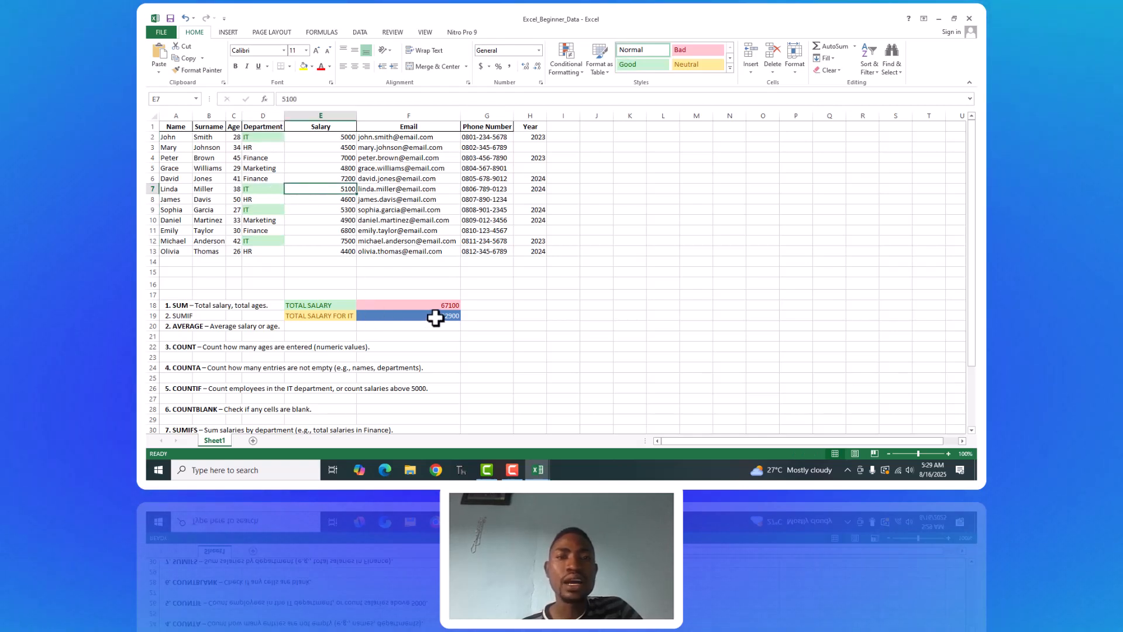
click(550, 309)
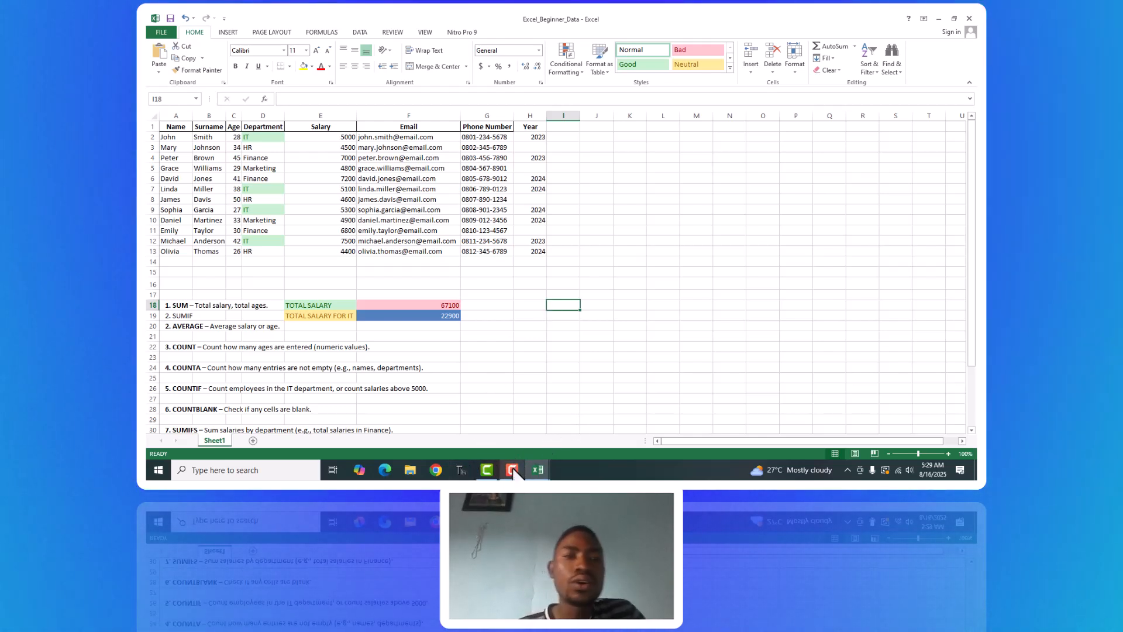
mouse_move(512, 464)
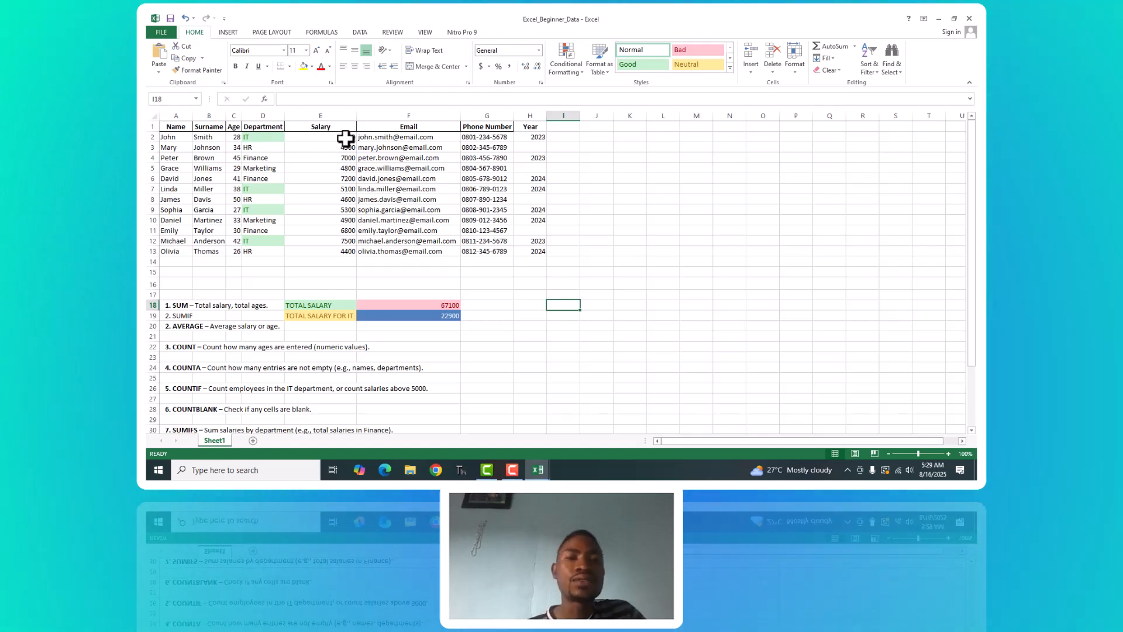
click(345, 138)
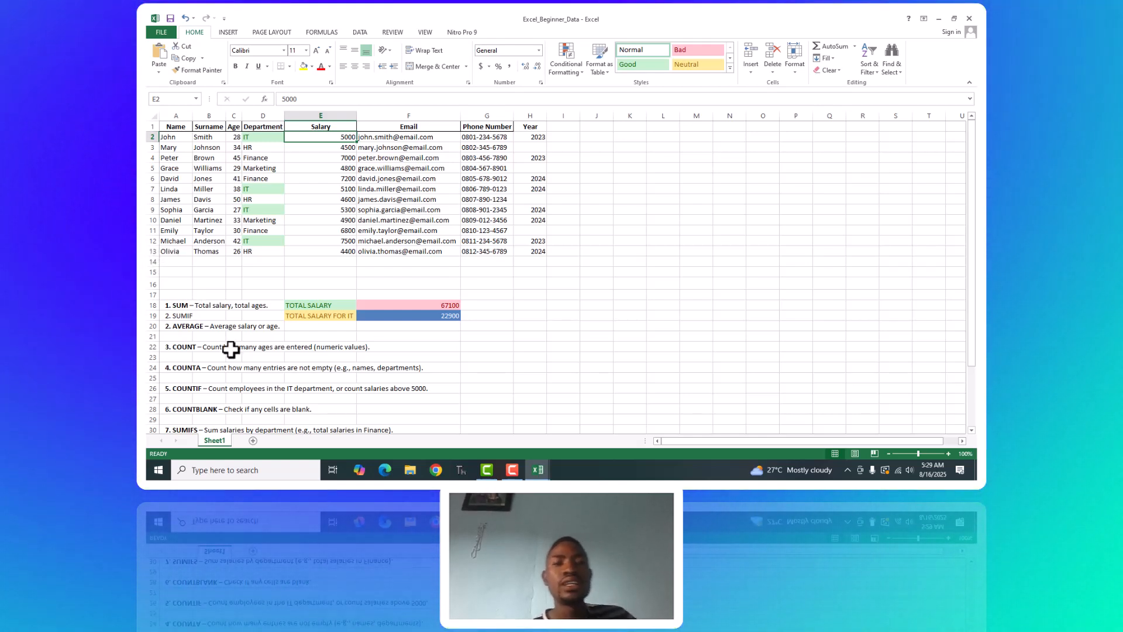
Enter the label AVERAGE SALARY in cell E20 beside the AVERAGE exercise.
click(308, 329)
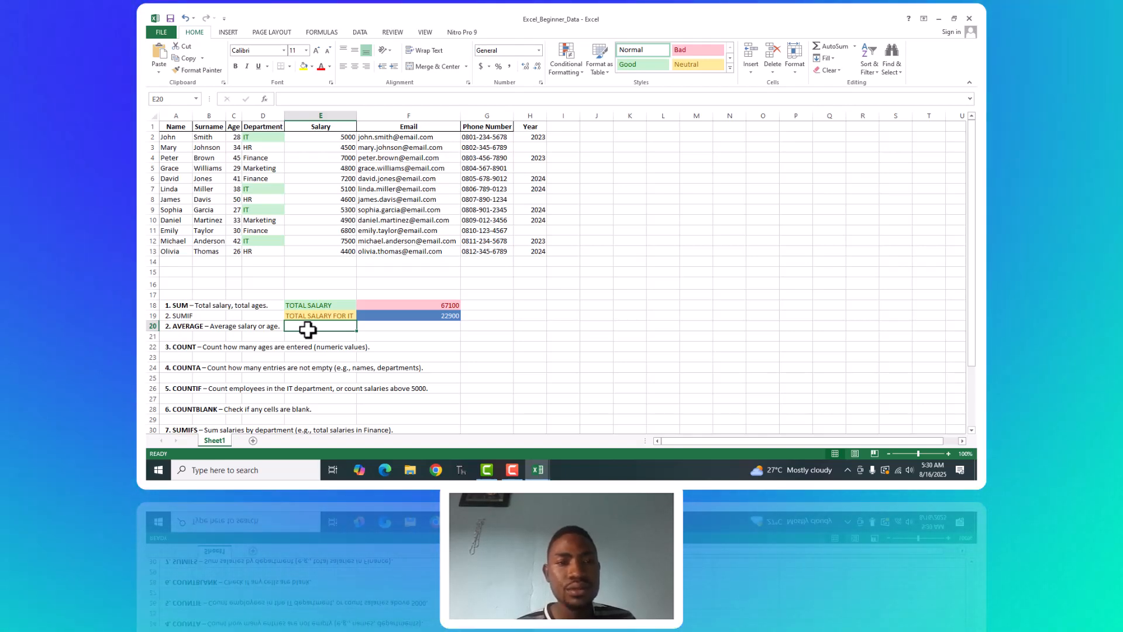
text(AV)
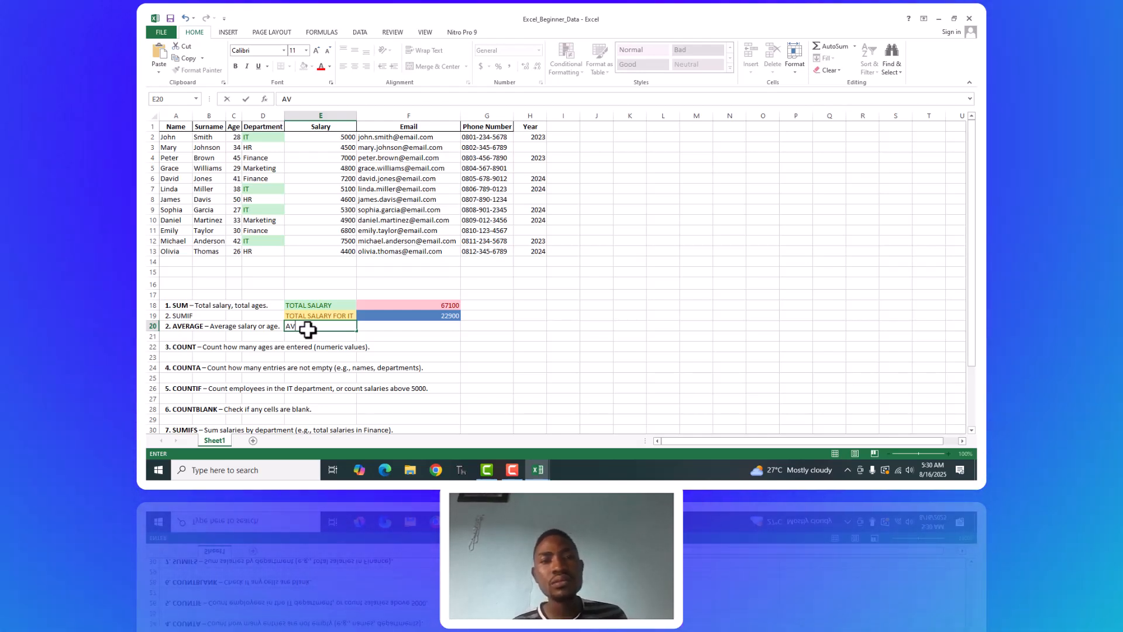
text(ER)
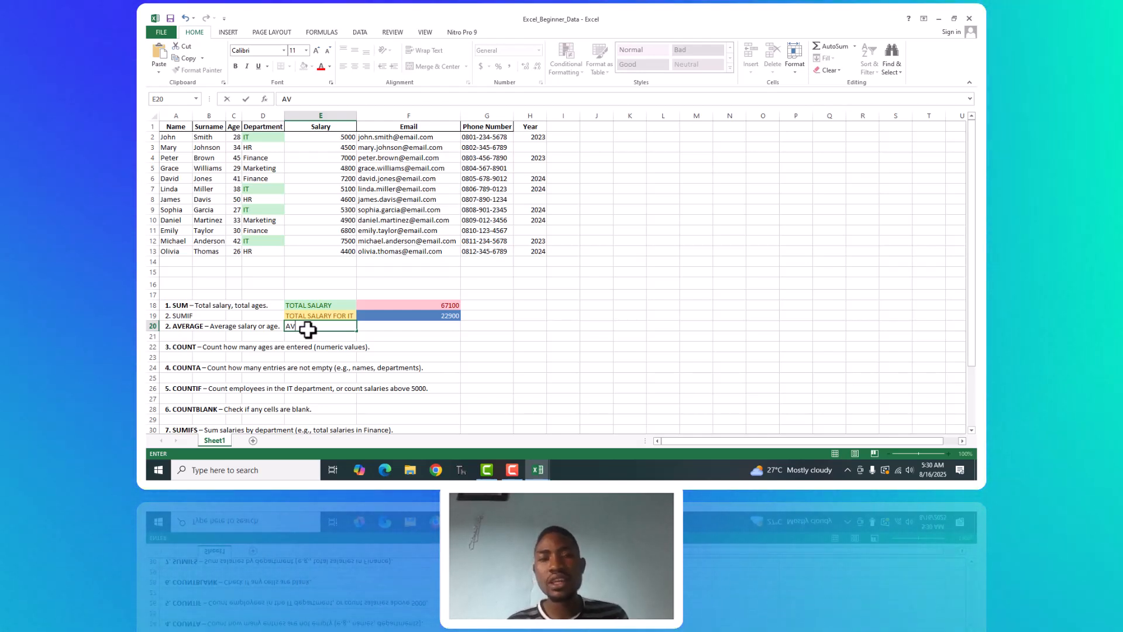
text(AGE SALARY)
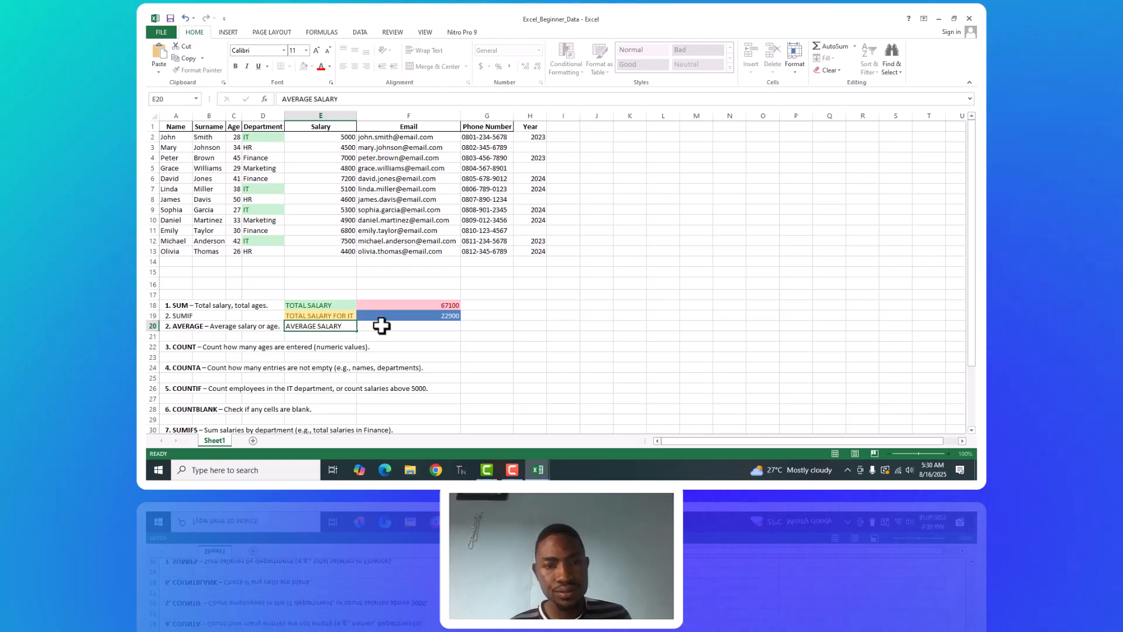
click(381, 326)
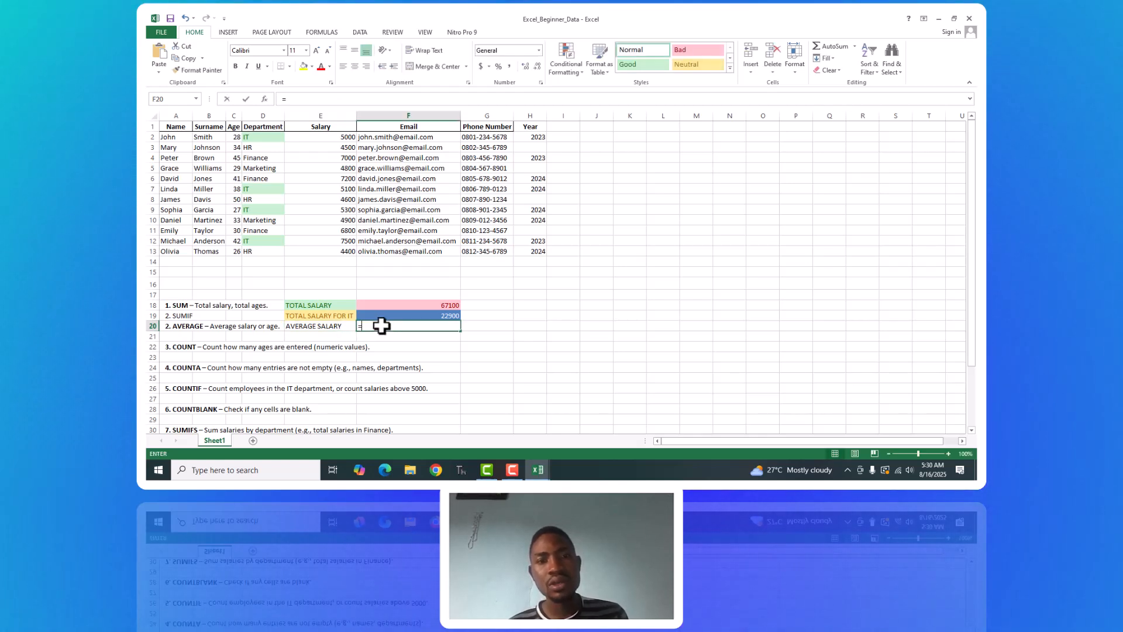
text(ava)
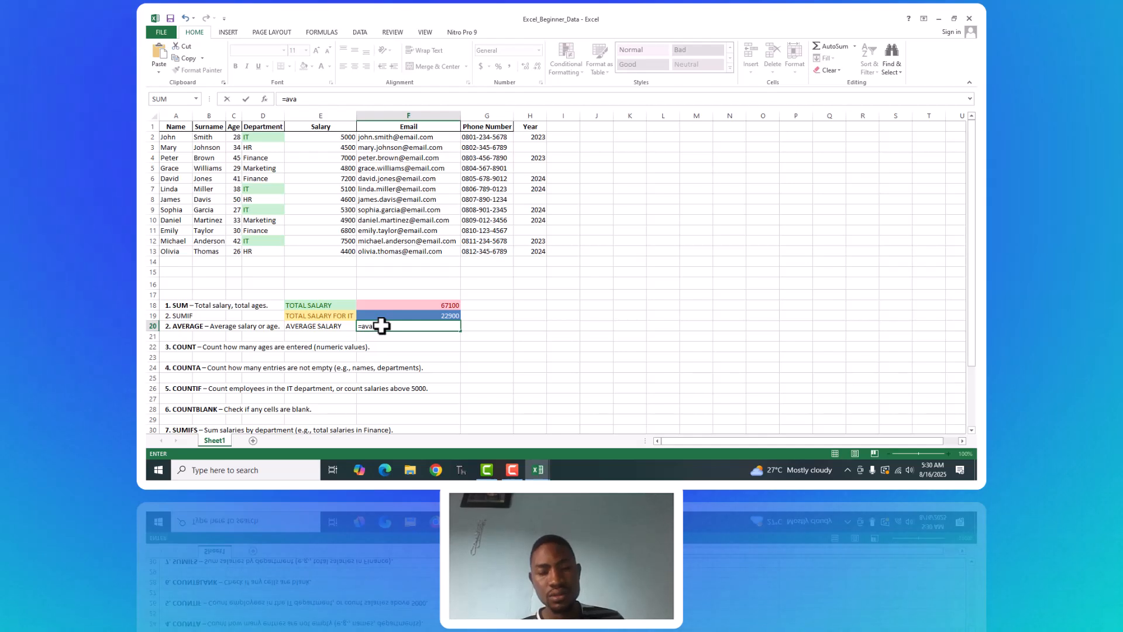
key(BackSpace)
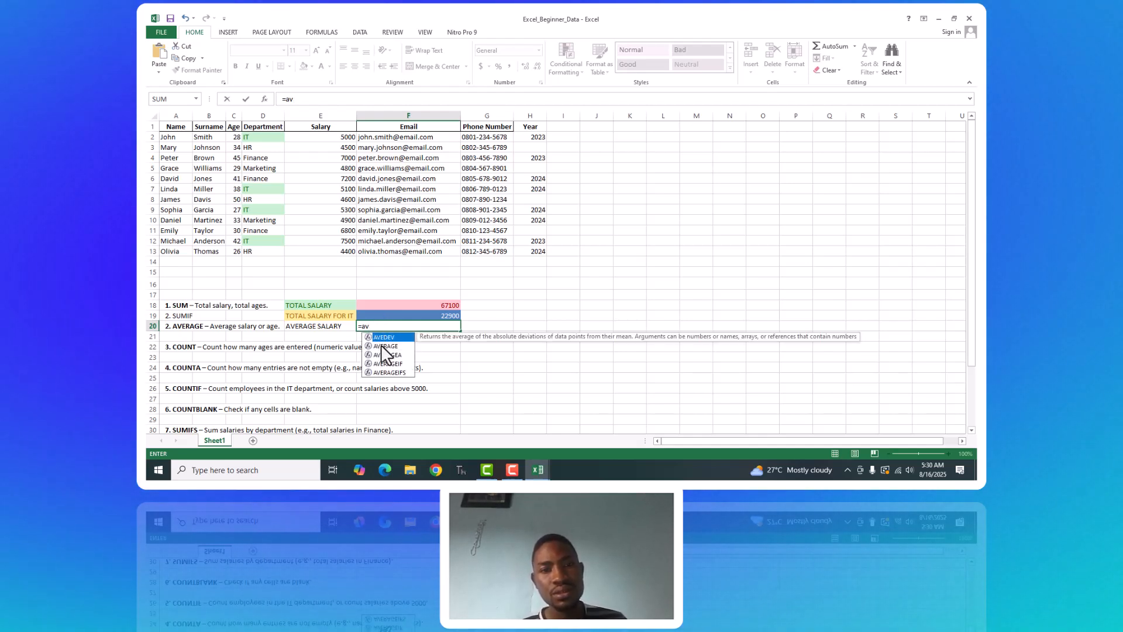
click(381, 346)
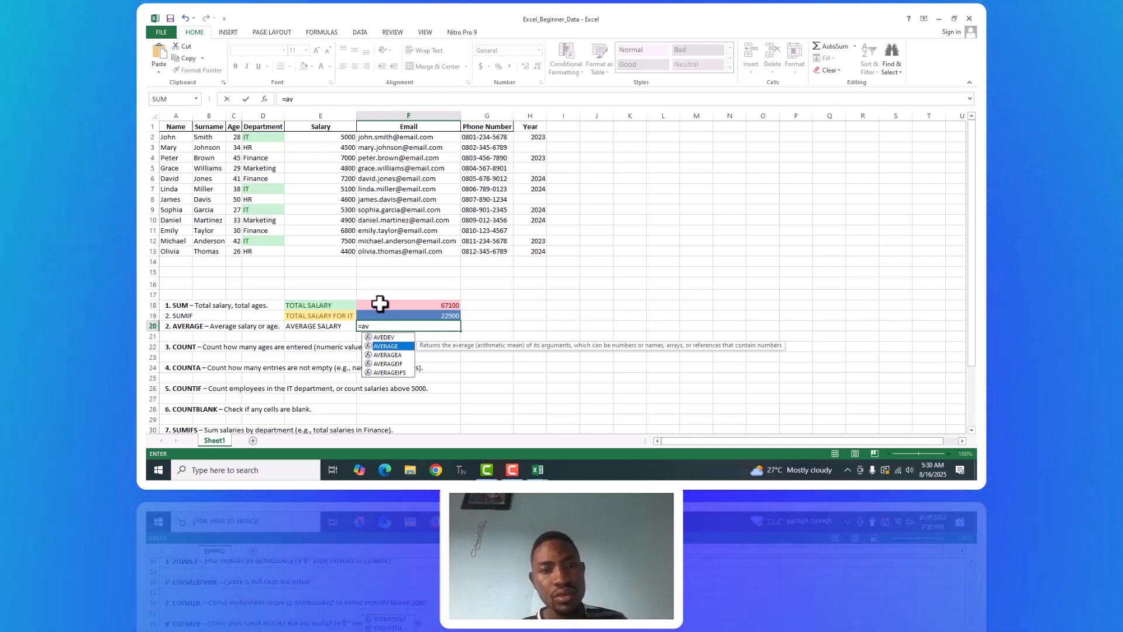
key(BackSpace)
key(BackSpace)
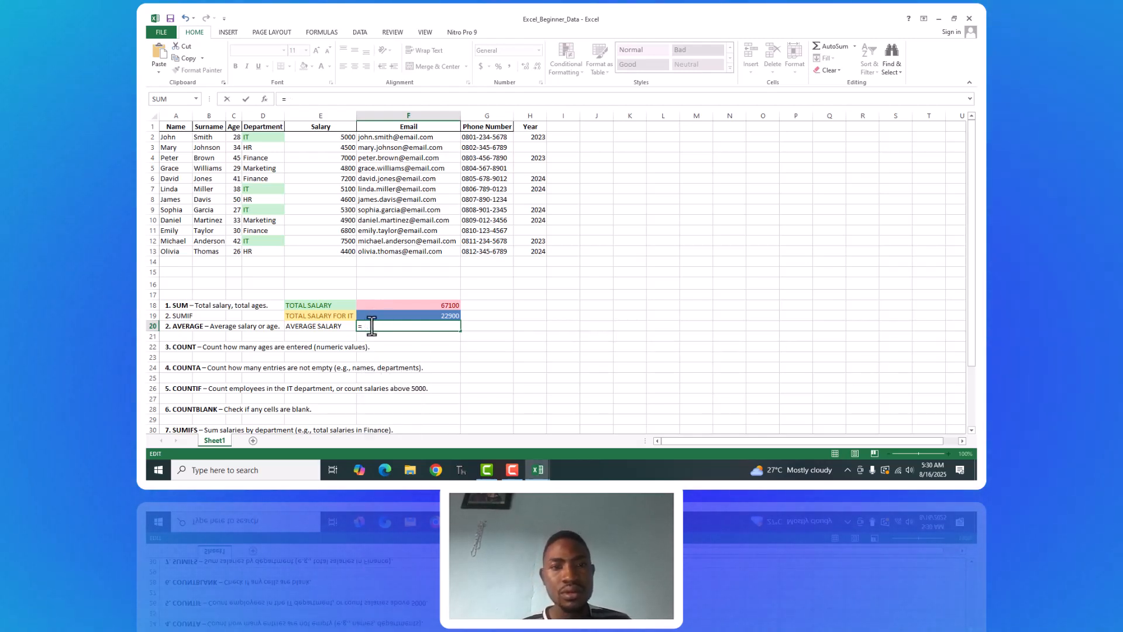
Calculate the average salary of all employees in F20 with =AVERAGE(E2:E13).
text(AVER)
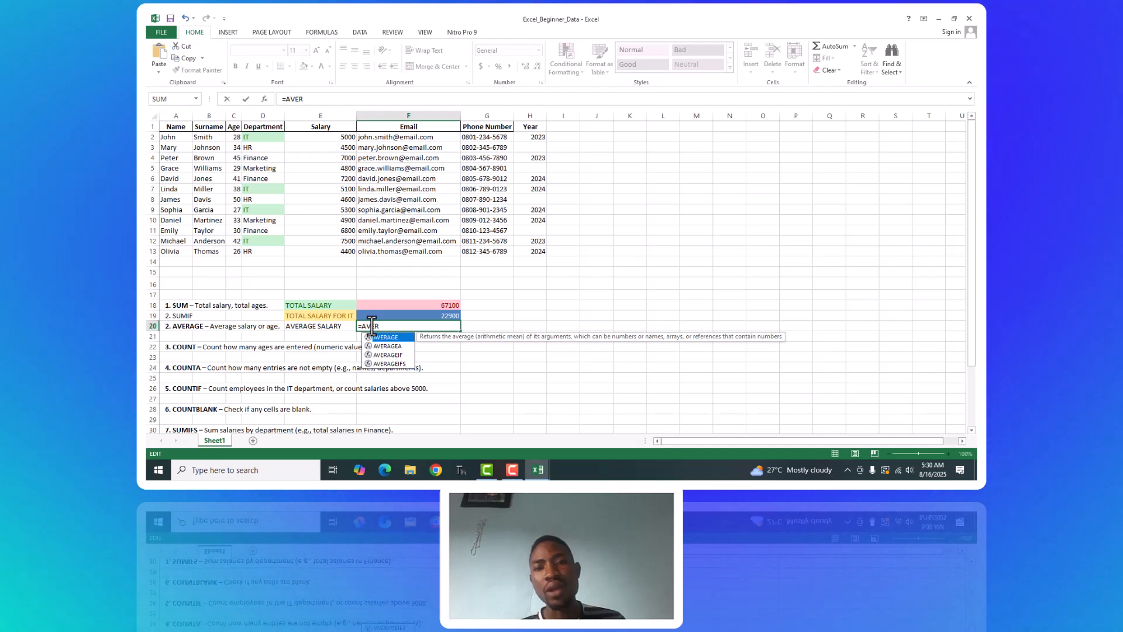
text(AGER)
key(BackSpace)
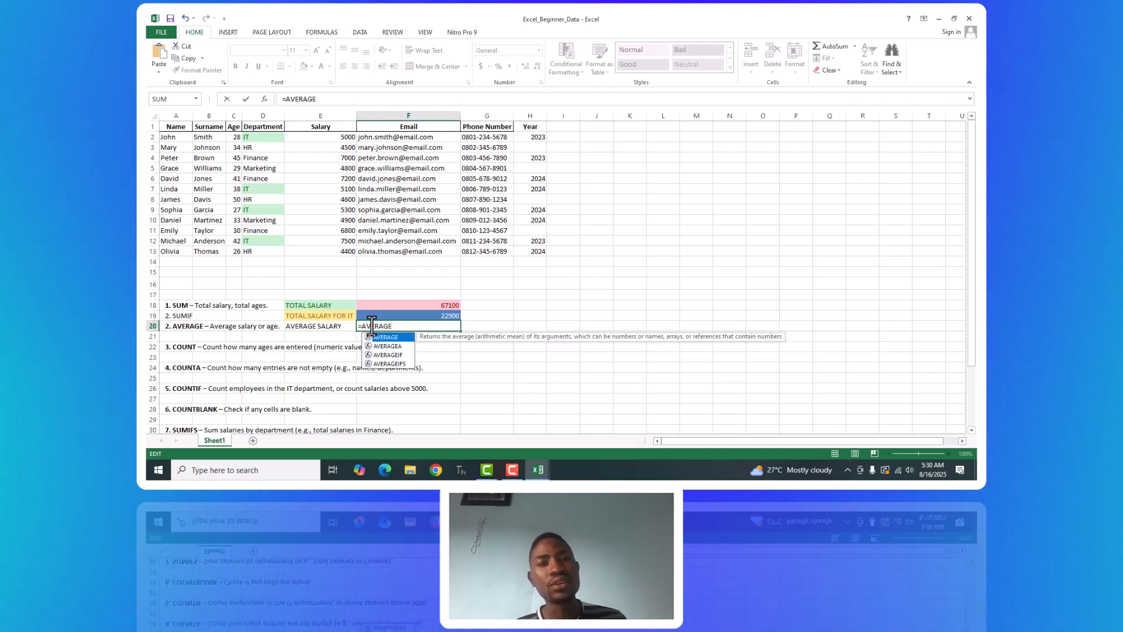
text(()
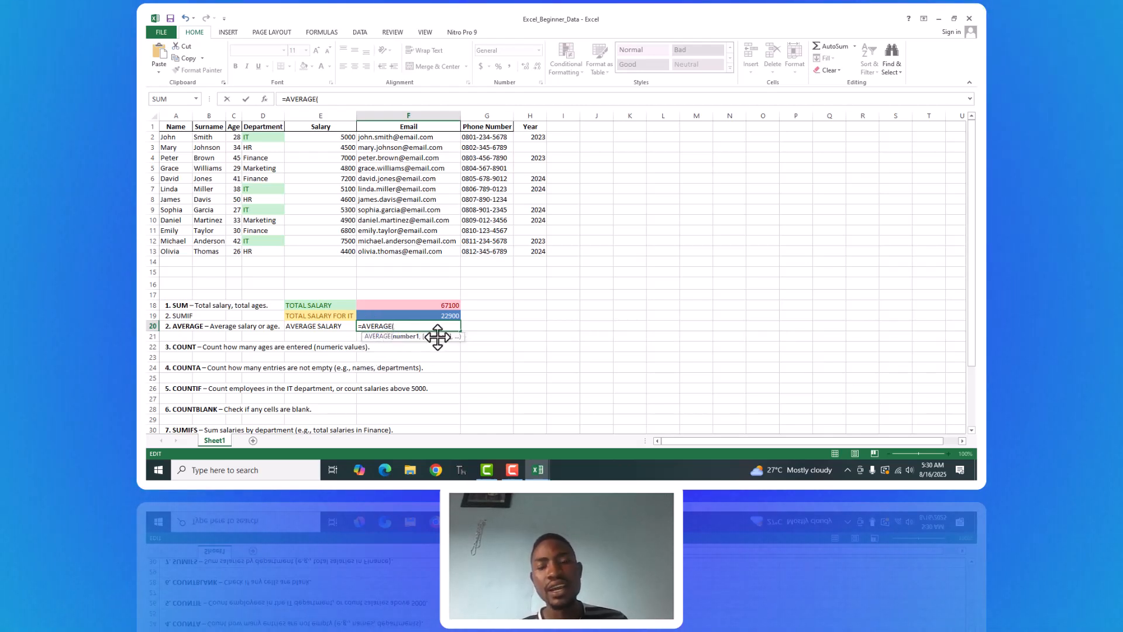
click(341, 138)
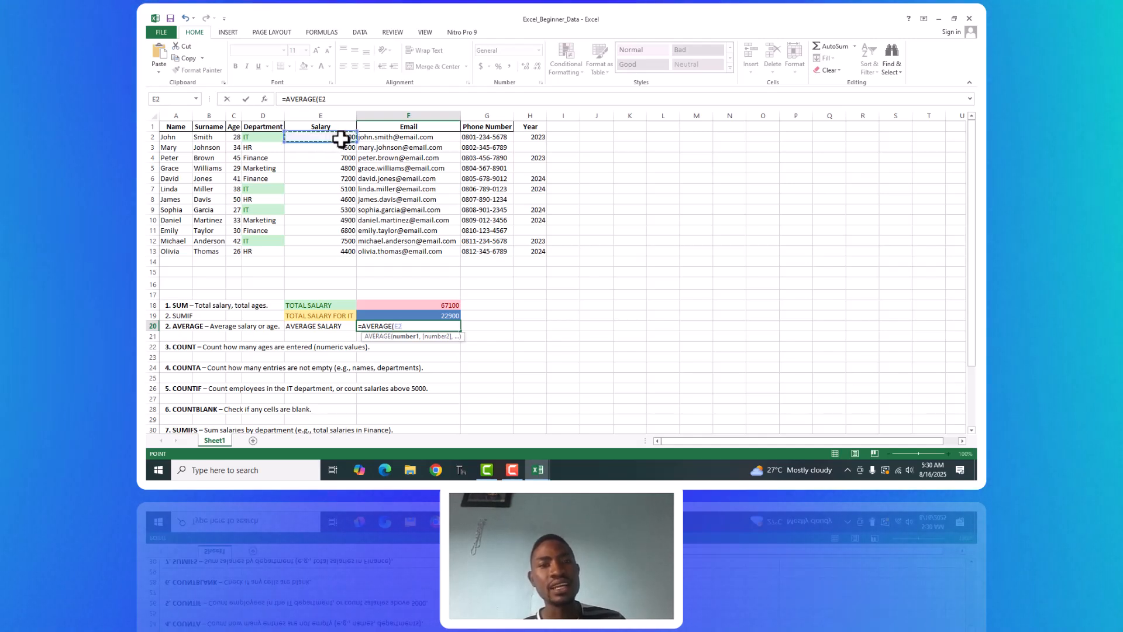
drag(340, 138, 345, 253)
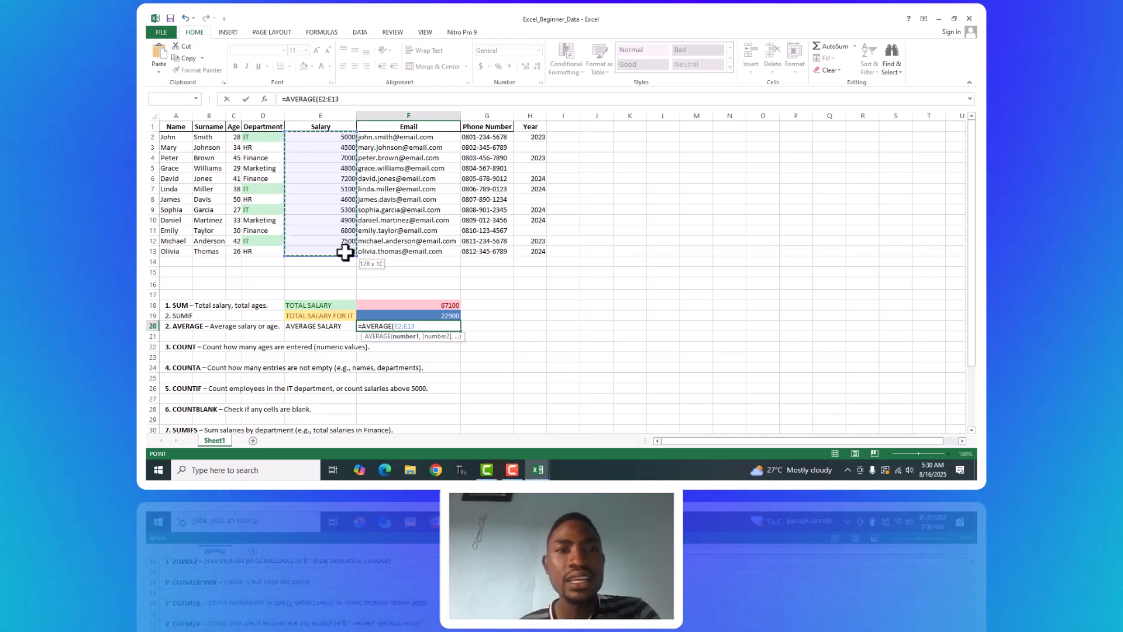
text())
key(Return)
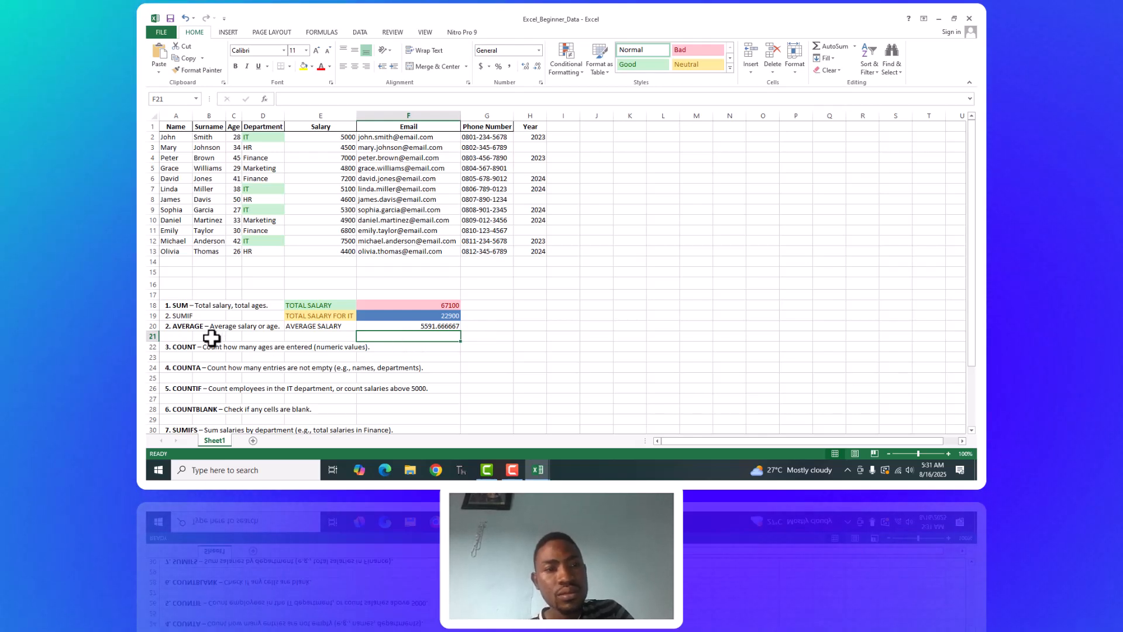
Add the exercise heading 3. AVERAGEIF in cell A21 below the AVERAGE exercise.
click(182, 337)
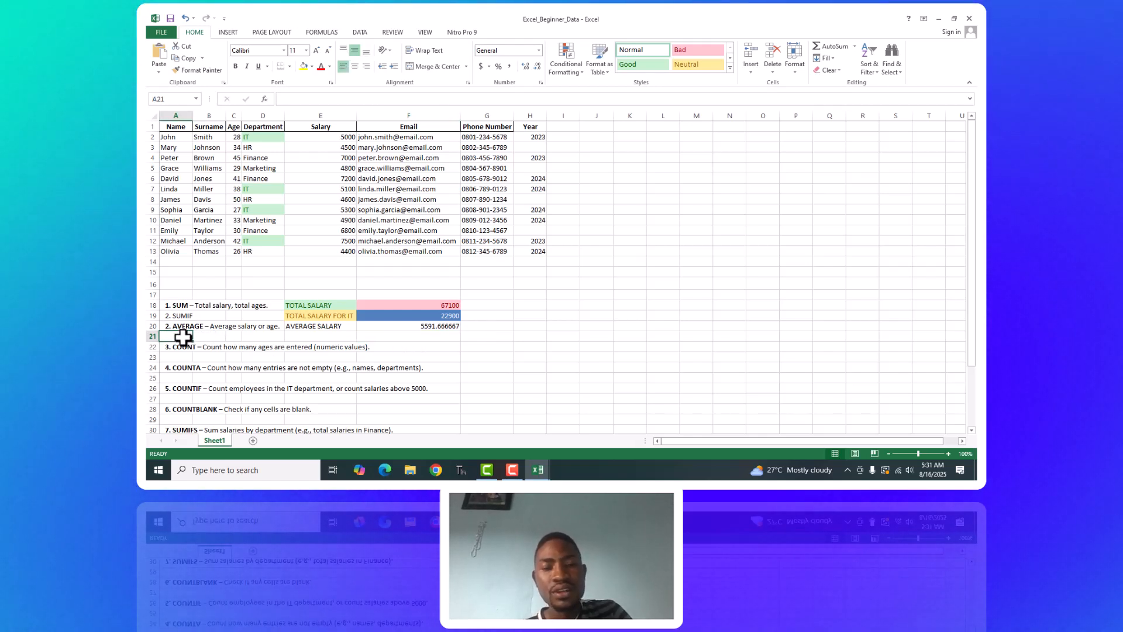
text(3. AVER)
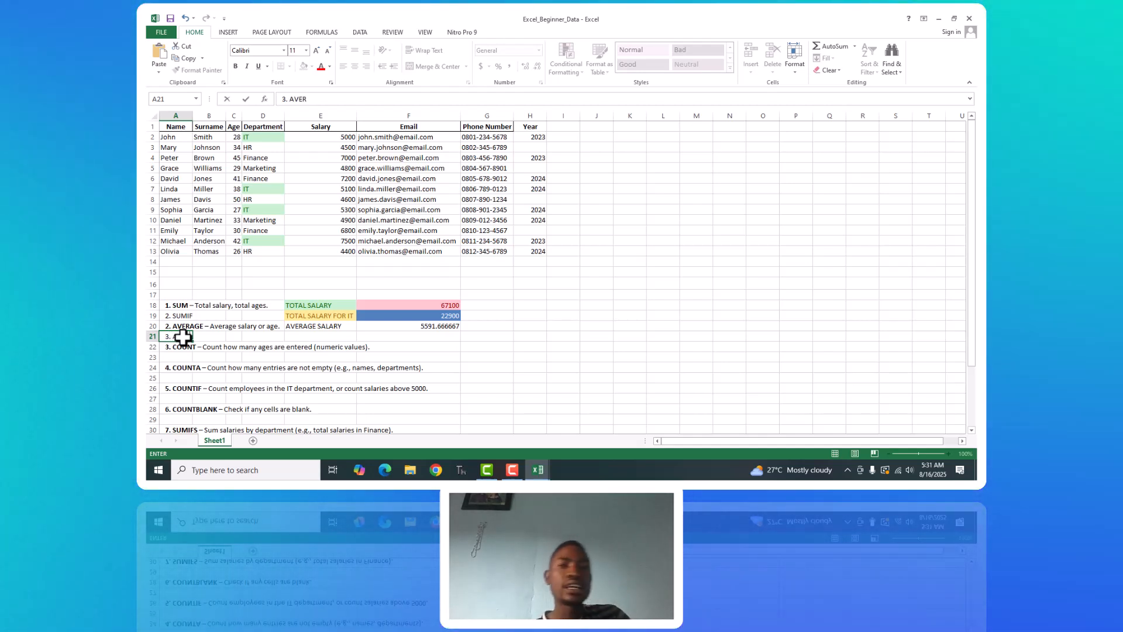
text(AGEIF)
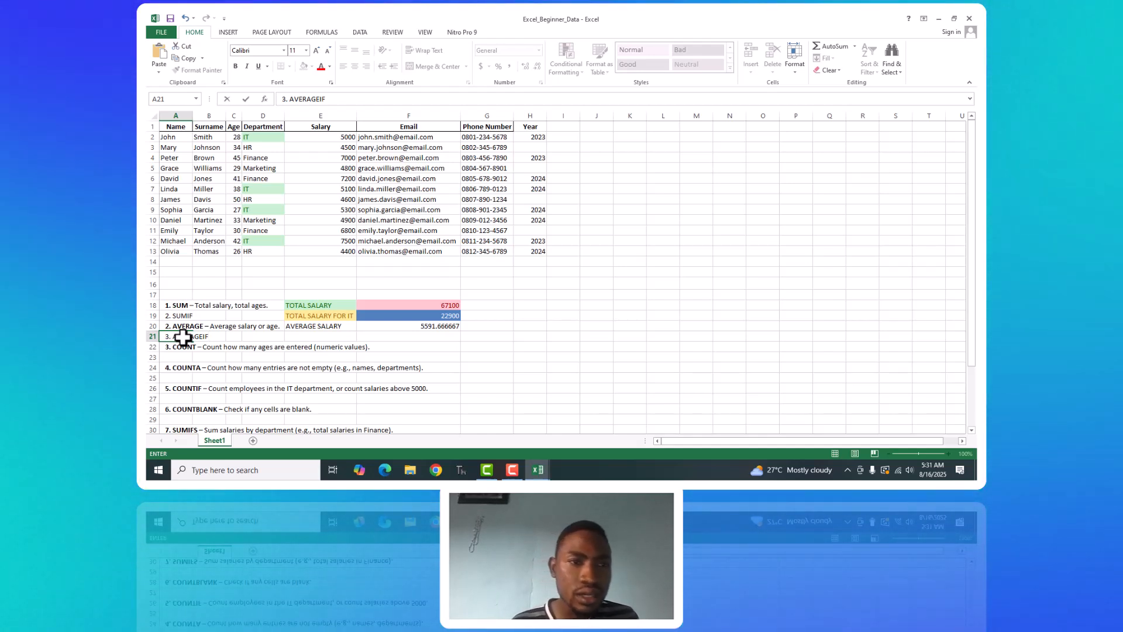
Enter the label AVERAGE SALARY in cell E21 beside the AVERAGEIF exercise.
click(308, 335)
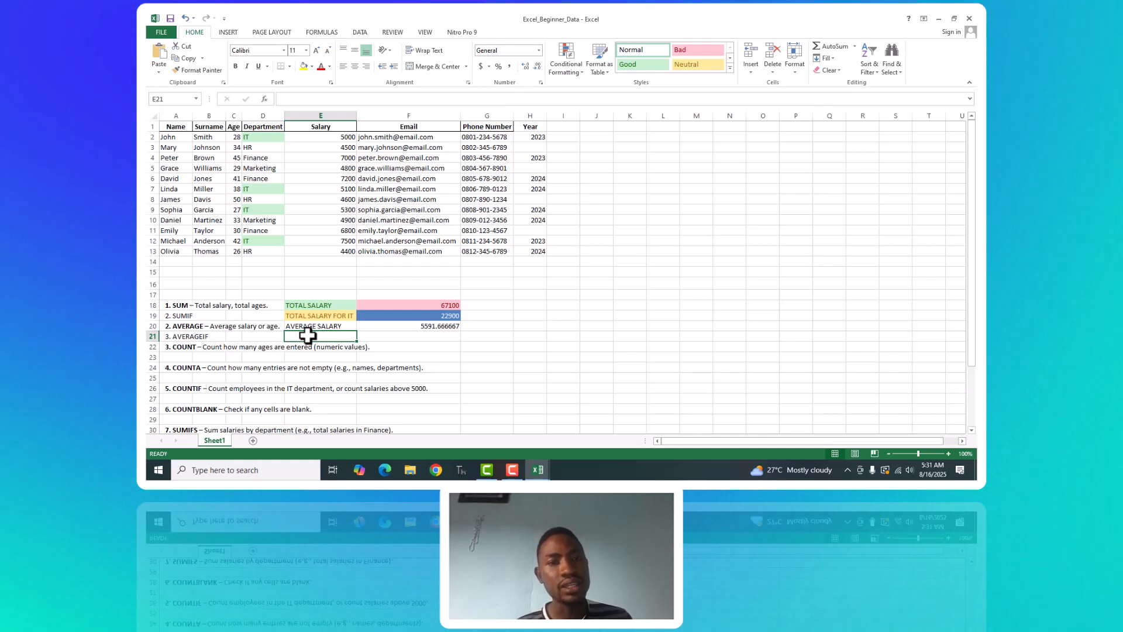
text(A)
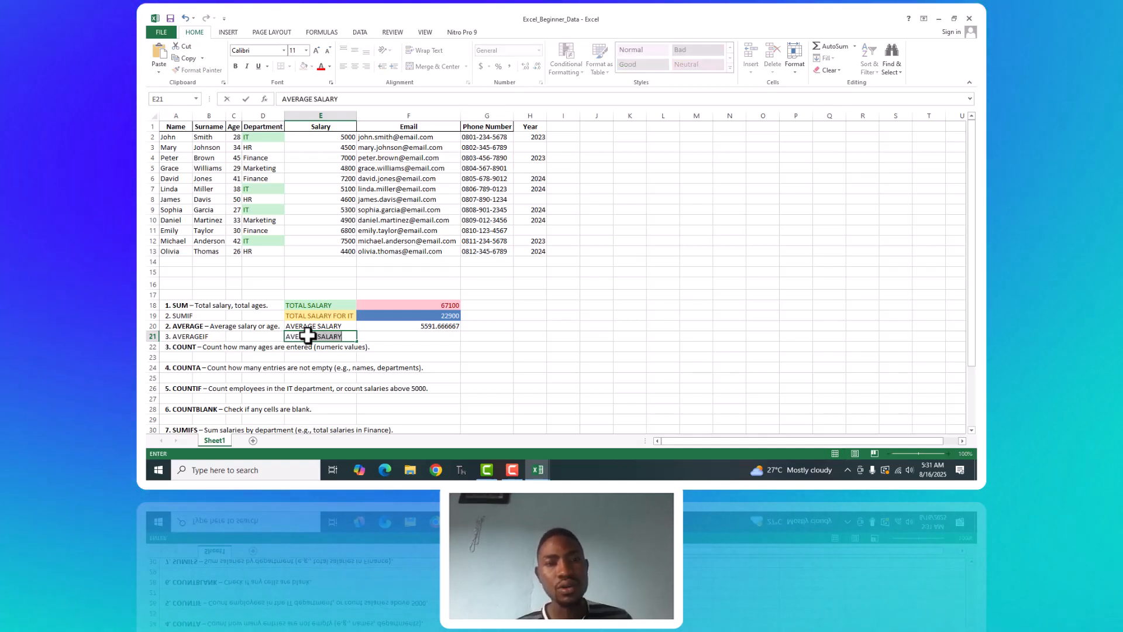
text(VERAGE)
key(Tab)
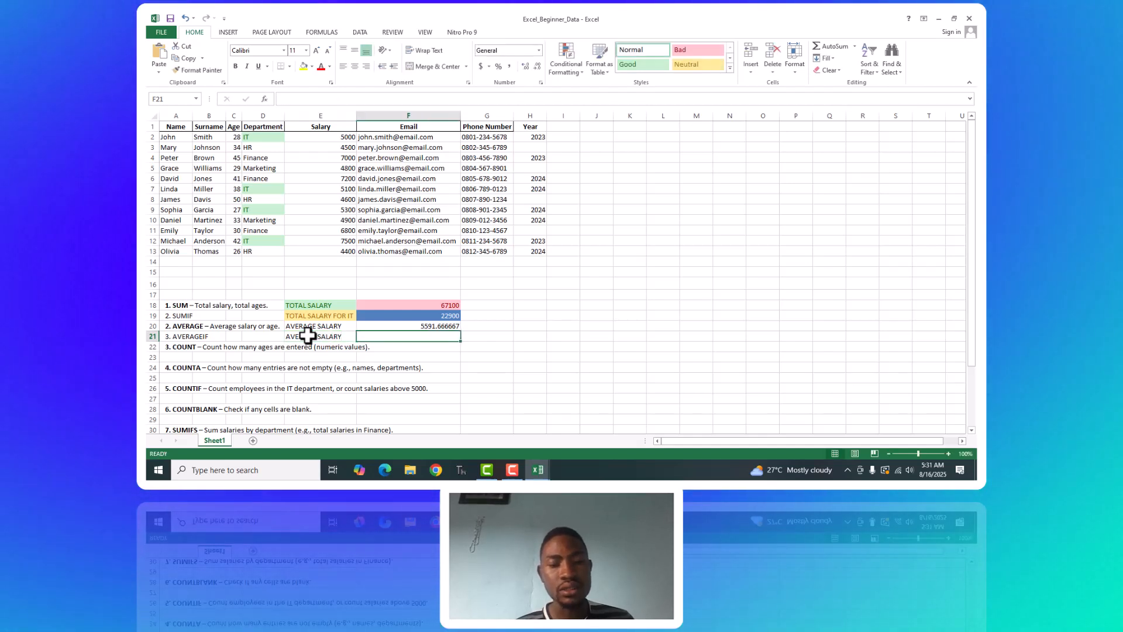
Extend the label in E21 to AVERAGE SALARY FOR MARK and fit column E to its contents.
click(308, 335)
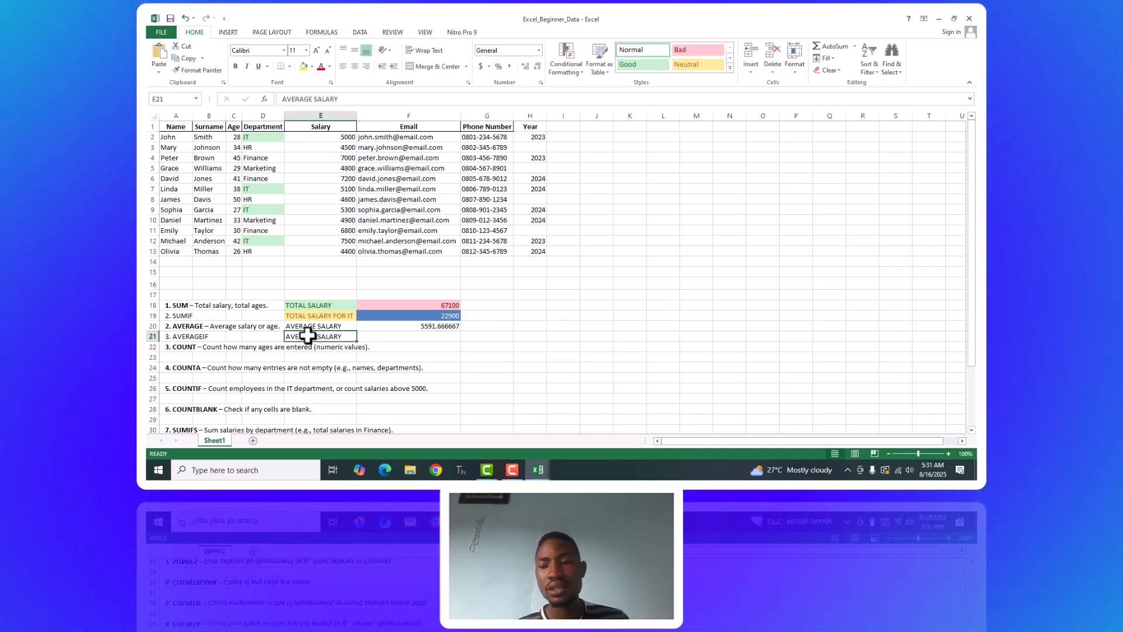
double_click(345, 335)
text(F)
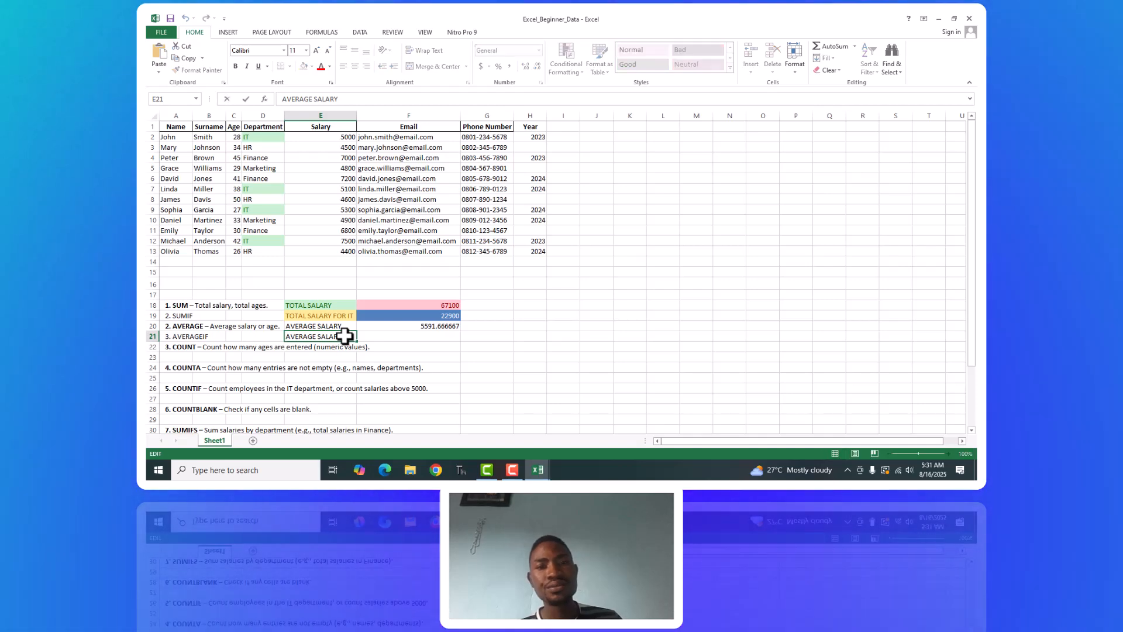
text(OR)
text( MA)
text(RL)
key(BackSpace)
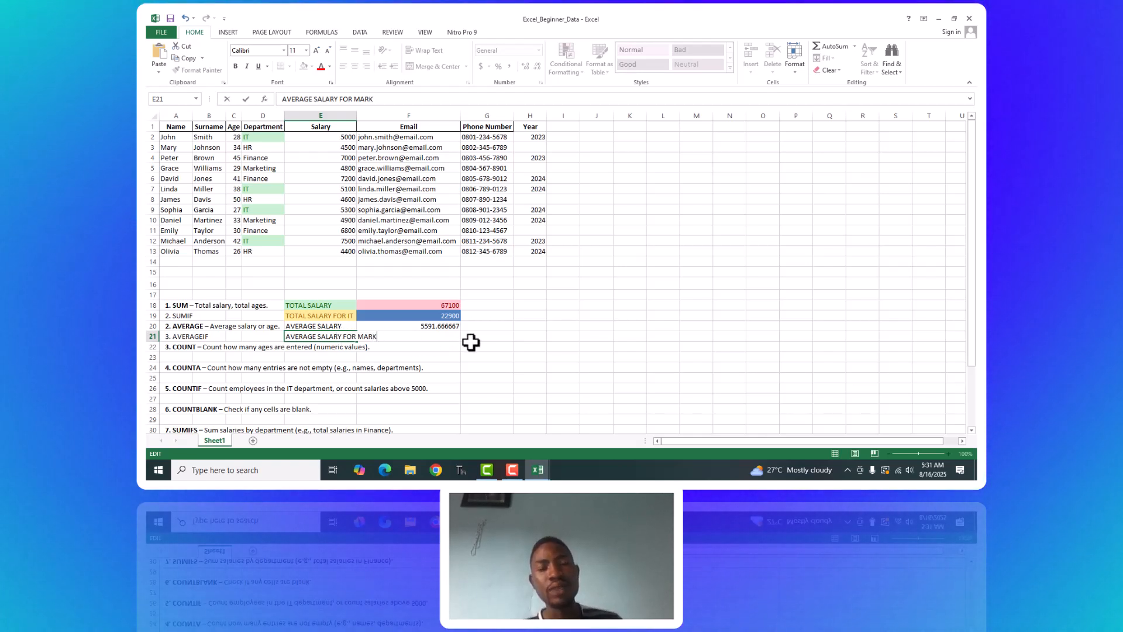
text(K)
click(471, 344)
click(347, 337)
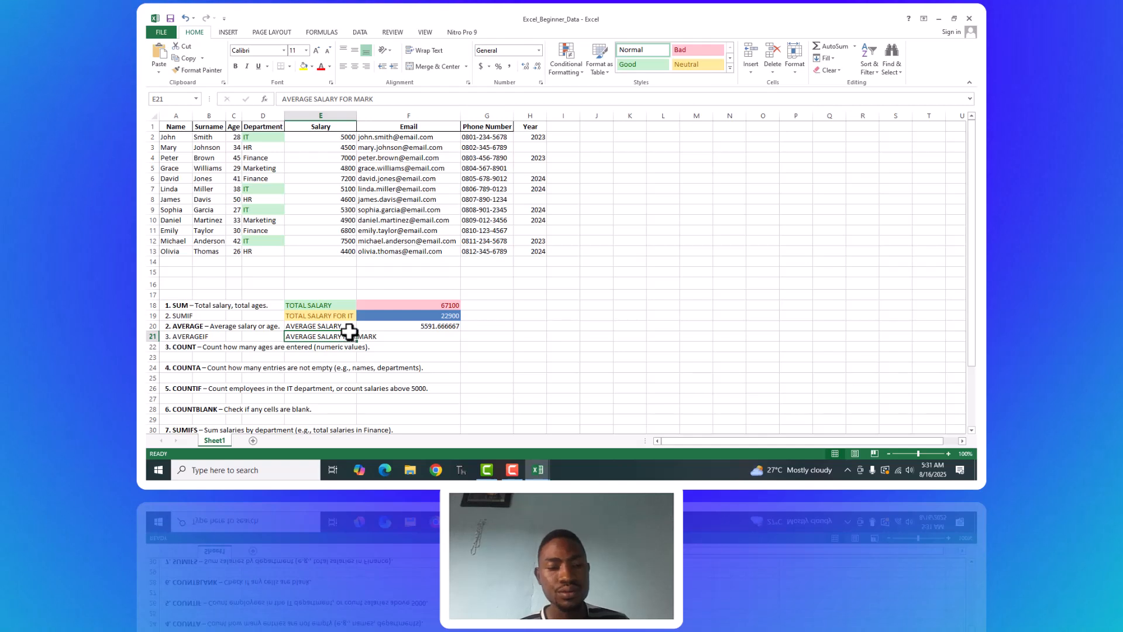
double_click(357, 119)
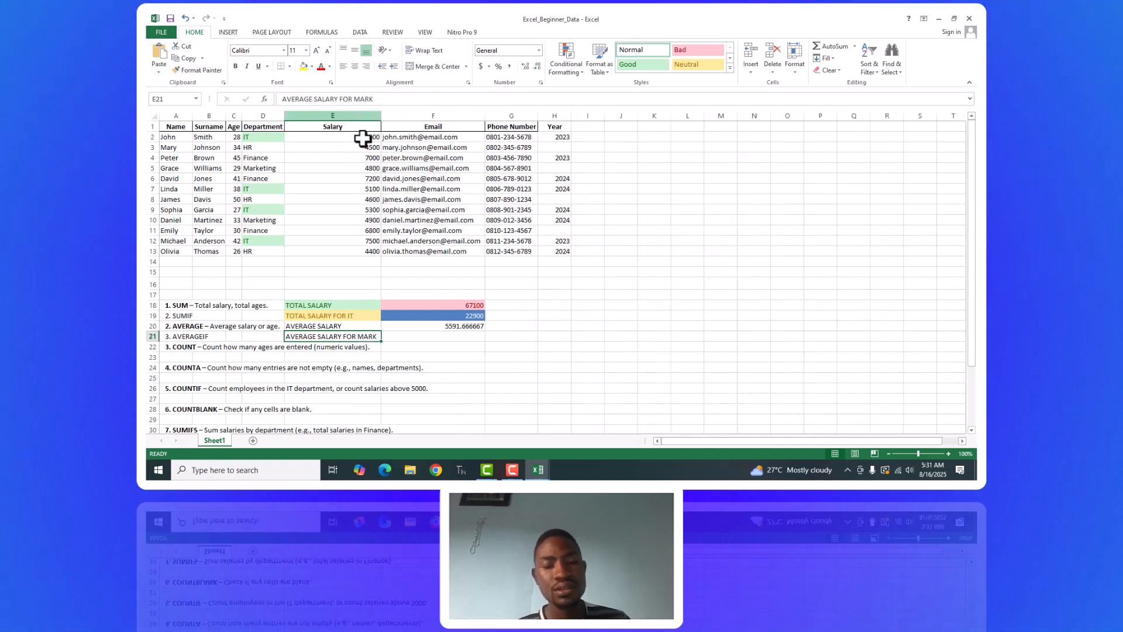
Calculate the average salary of the Marketing department in F21 with =AVERAGEIF(D2:D13,D5,E2:E13).
click(439, 340)
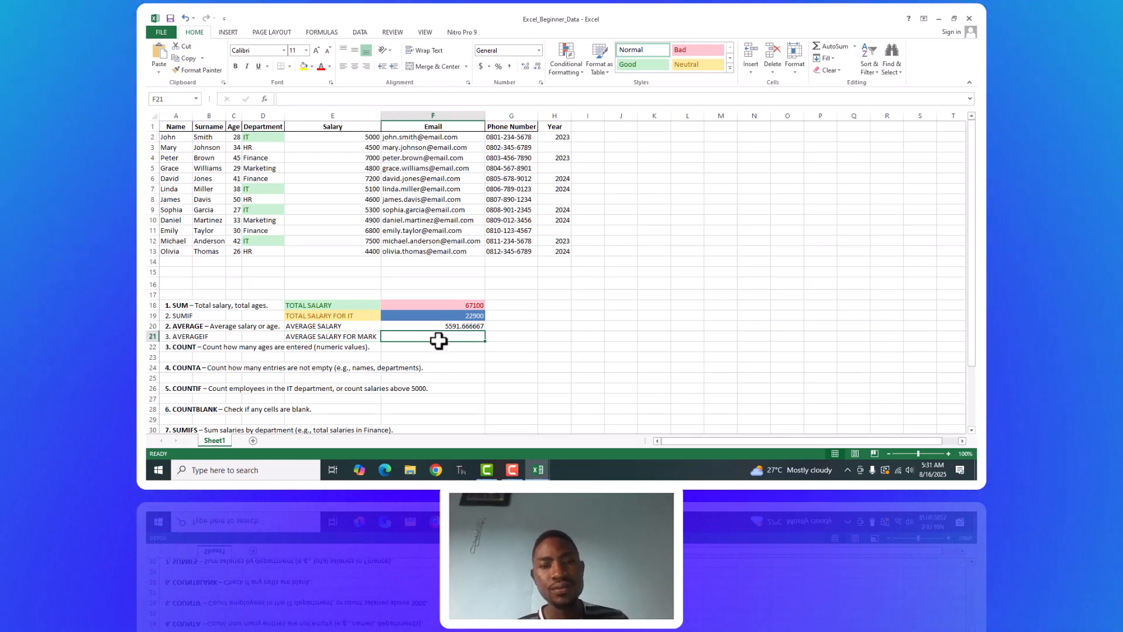
text(=AVERAGEIF)
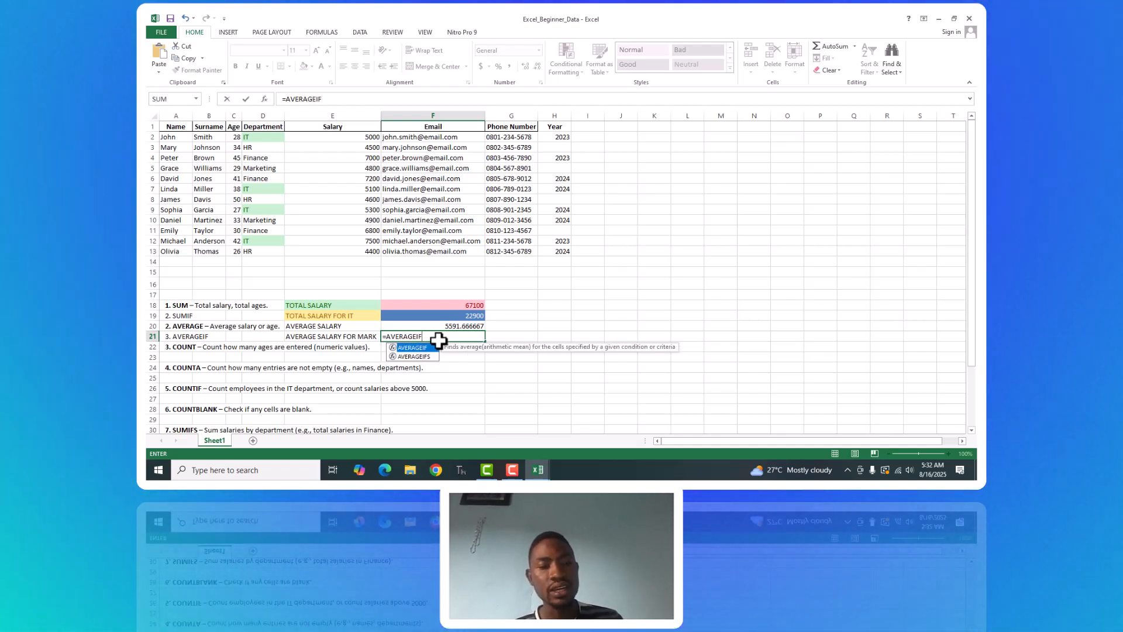
text(()
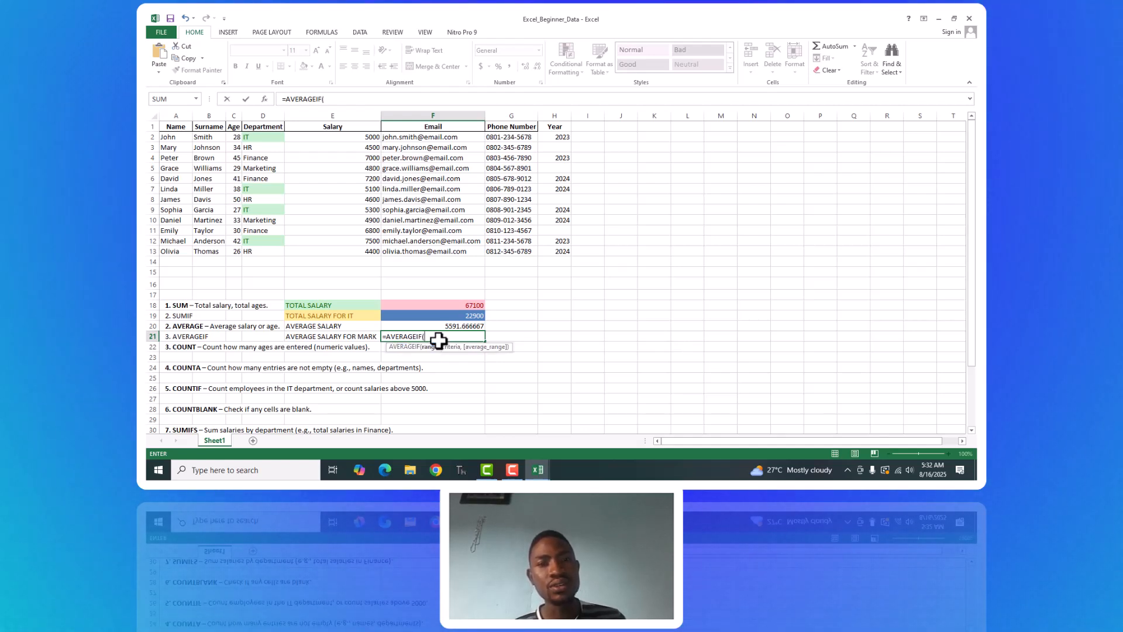
click(251, 139)
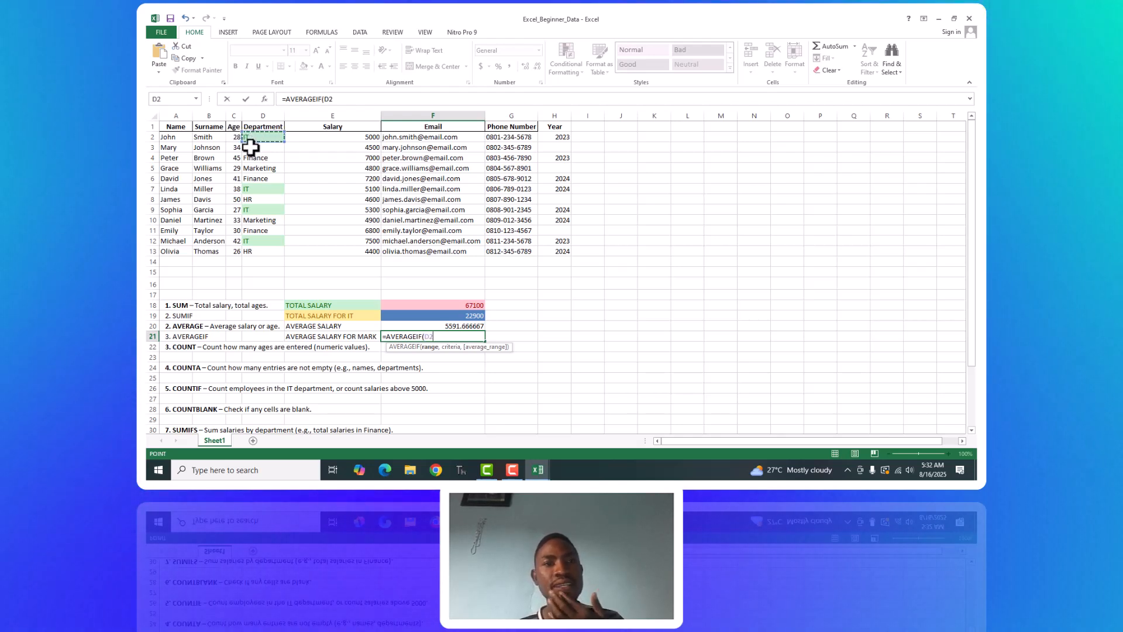
shift+click(256, 252)
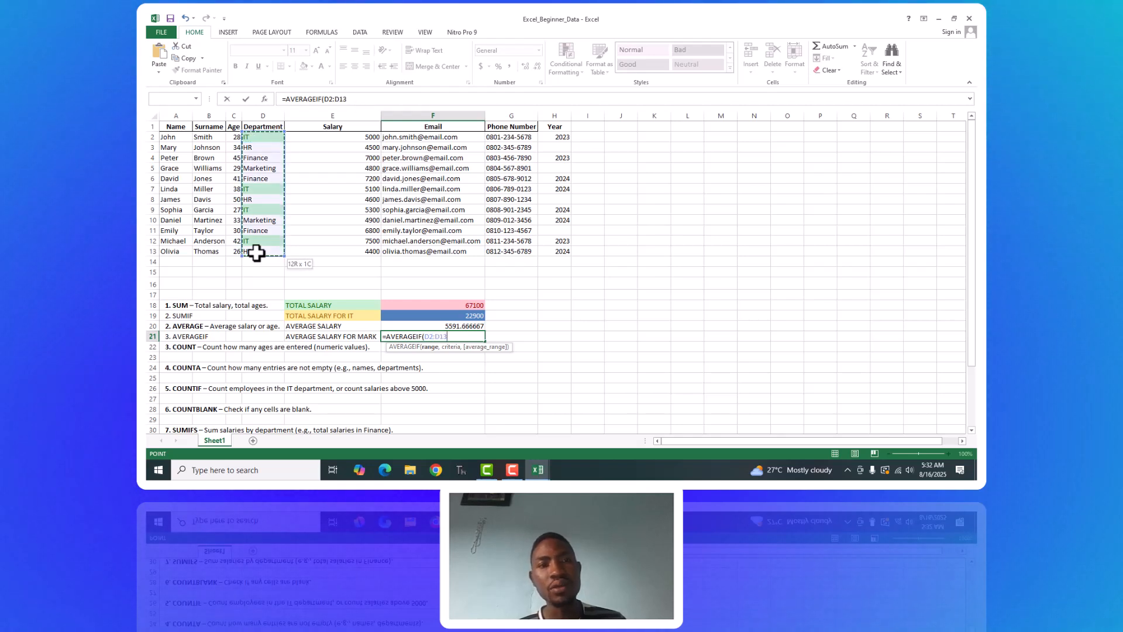
text(,)
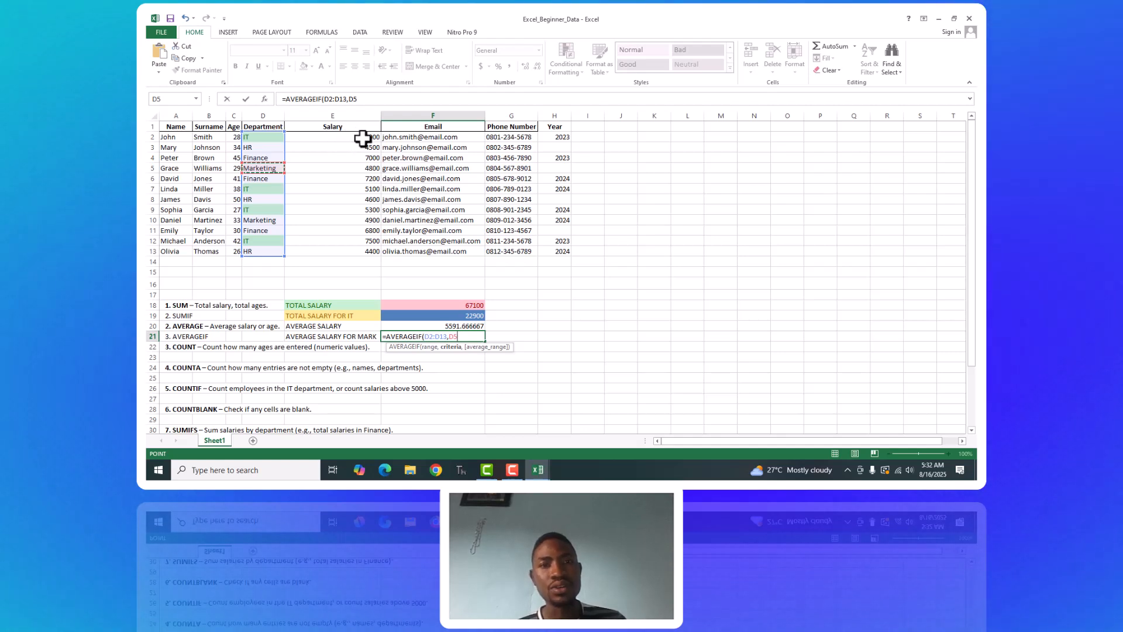
text(,)
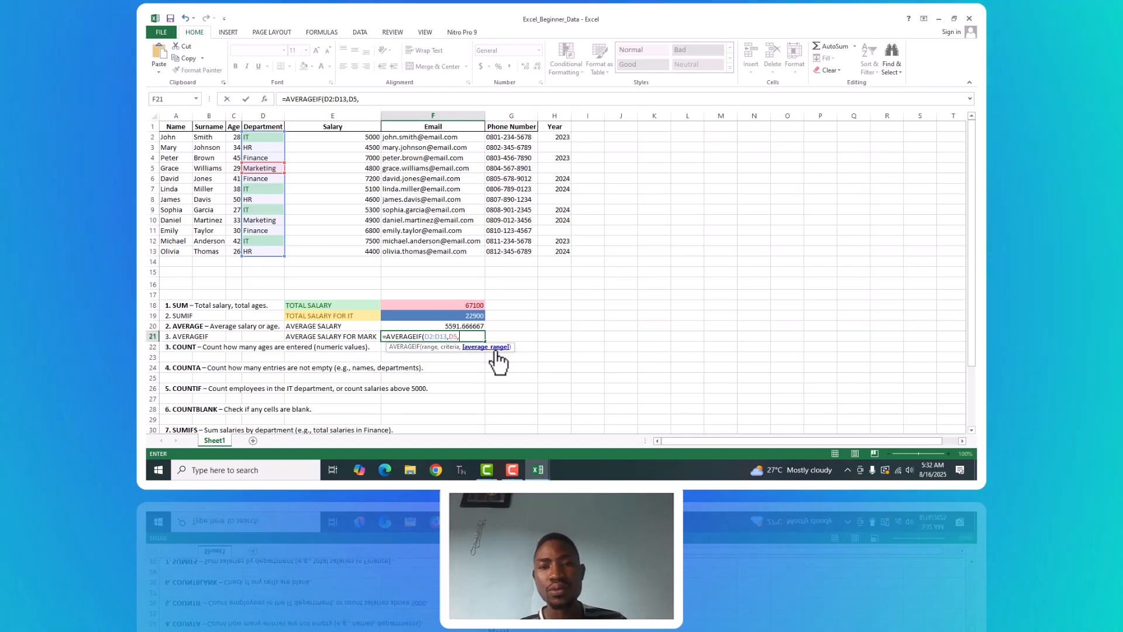
click(362, 136)
drag(372, 253, 372, 253)
text())
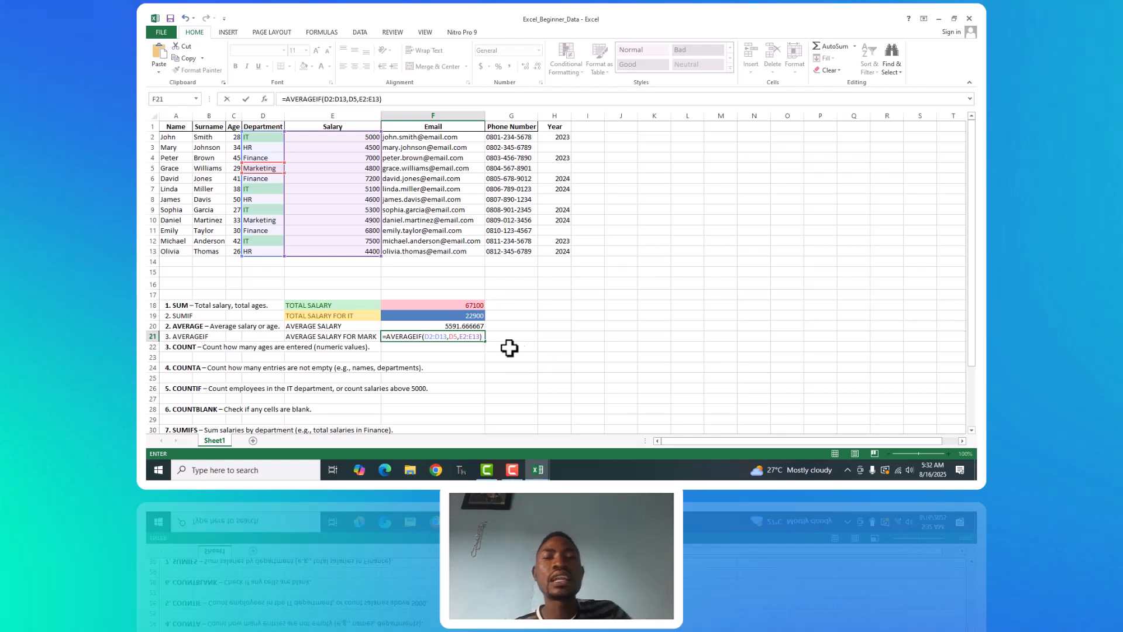
key(Return)
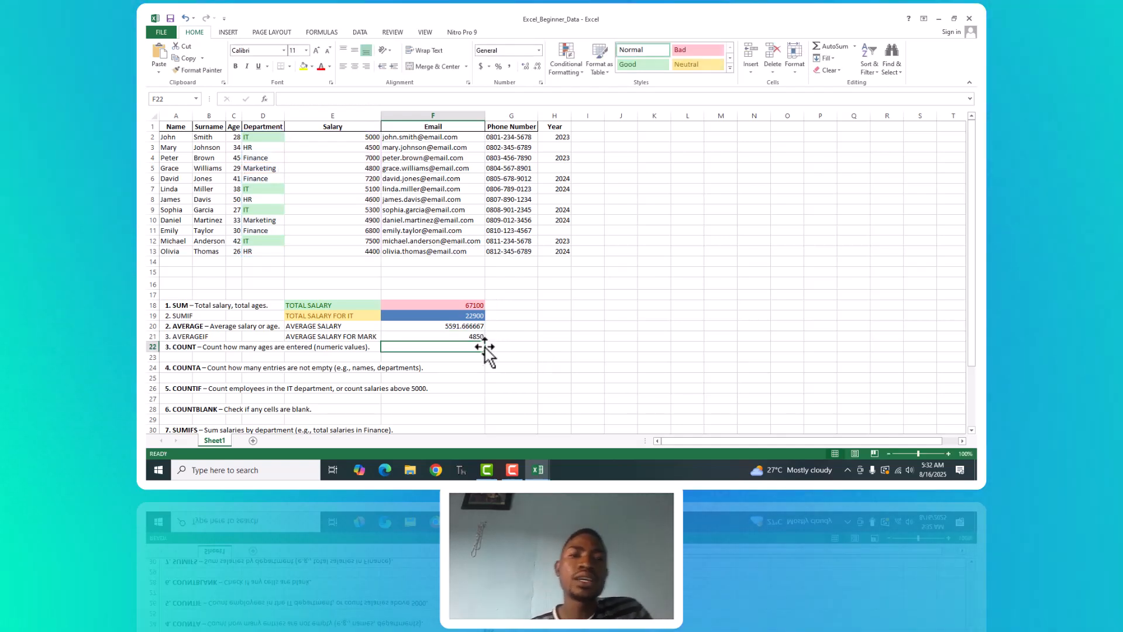
click(471, 336)
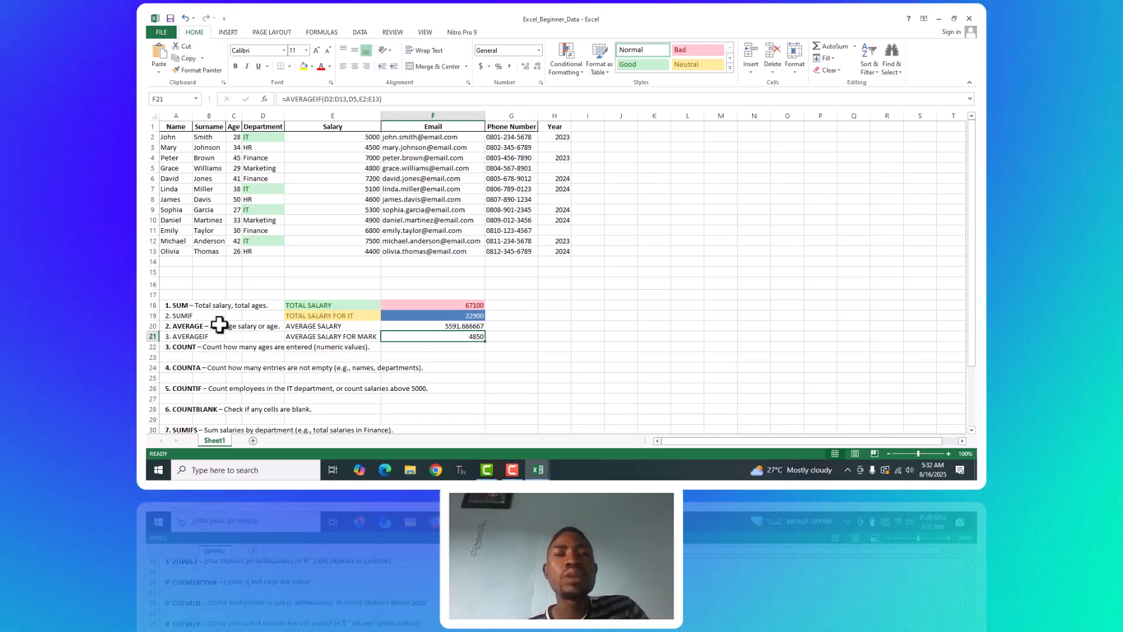
click(169, 348)
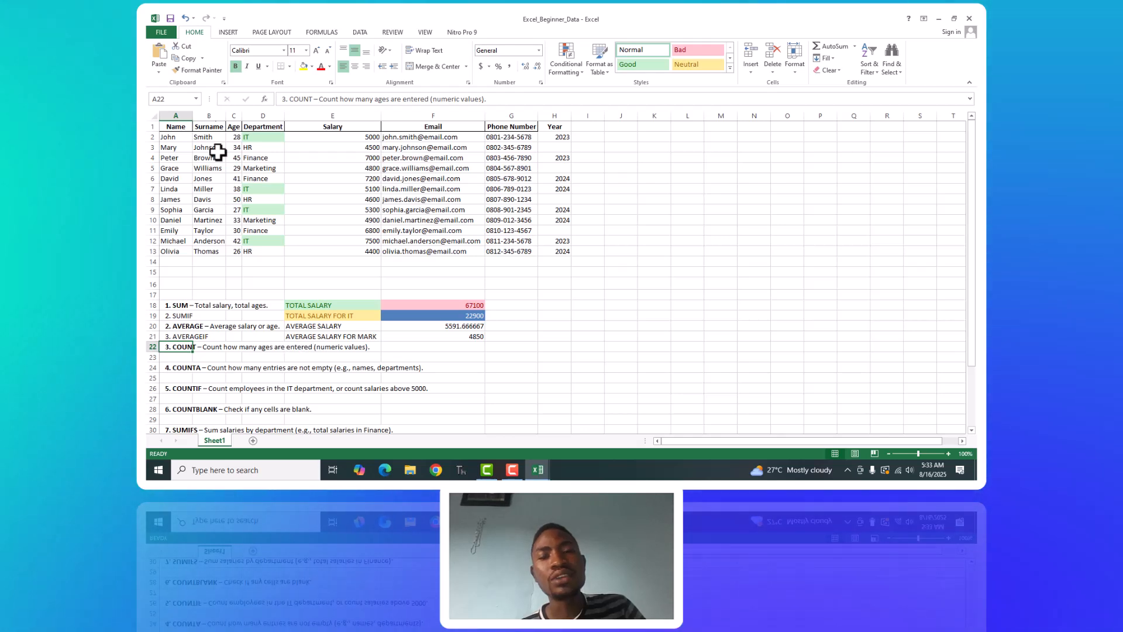
click(203, 137)
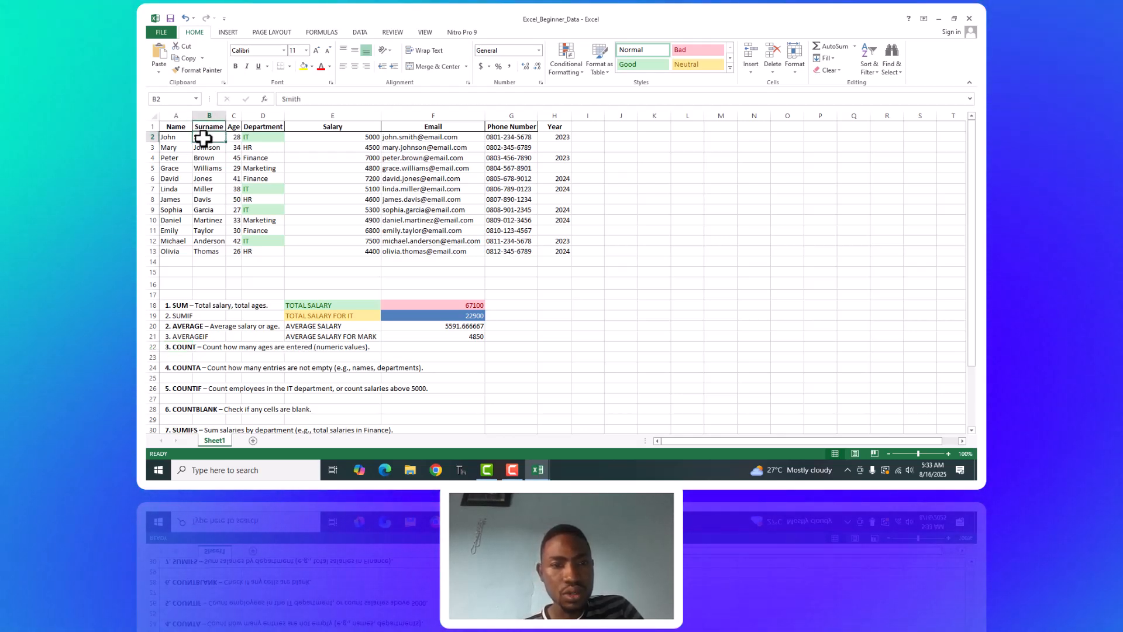
shift+click(207, 258)
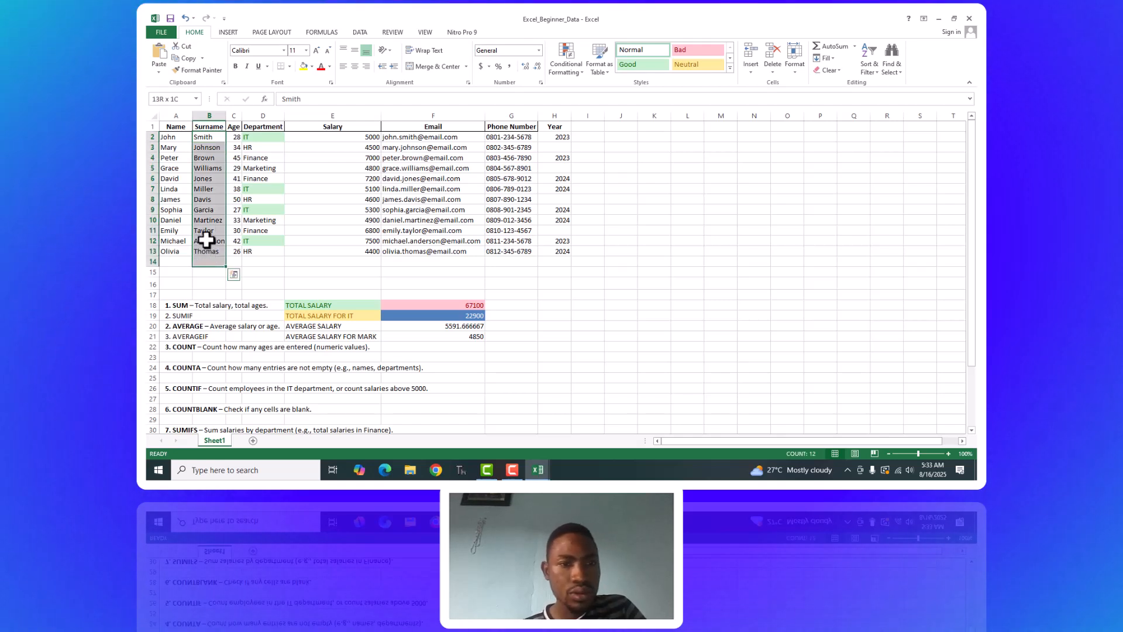
click(162, 138)
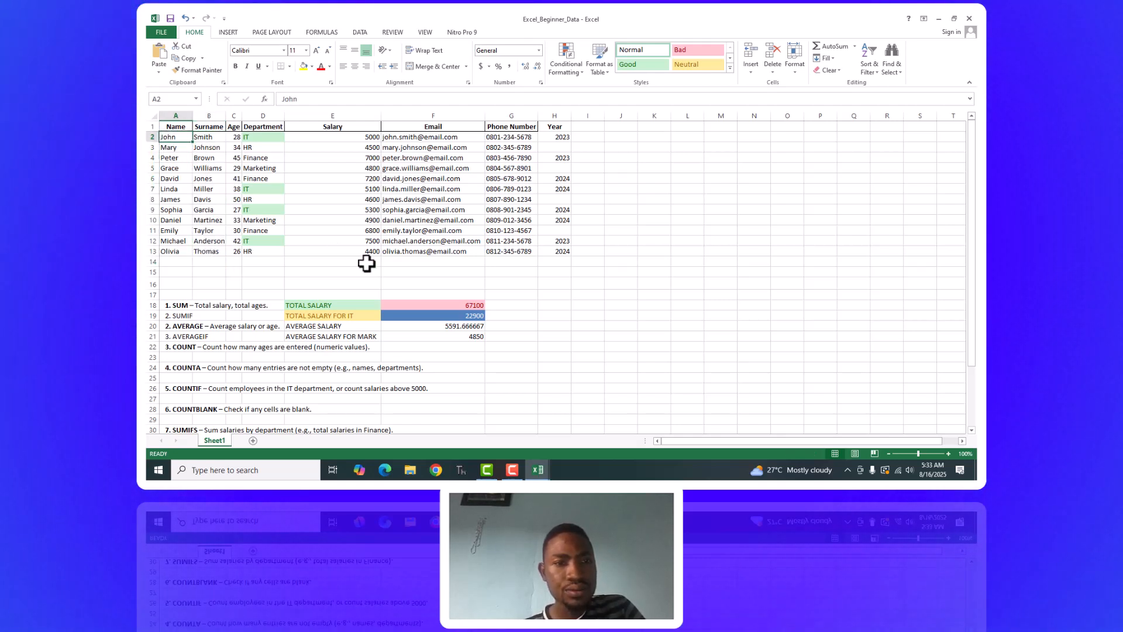
click(408, 349)
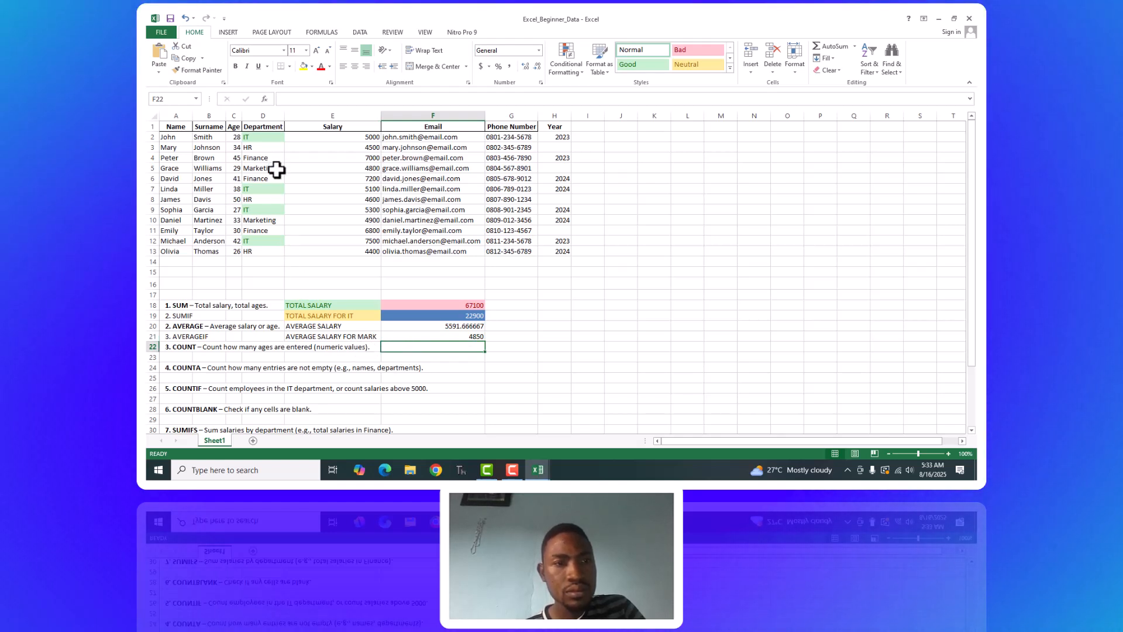
Widen column A to fit the full exercise descriptions.
click(269, 328)
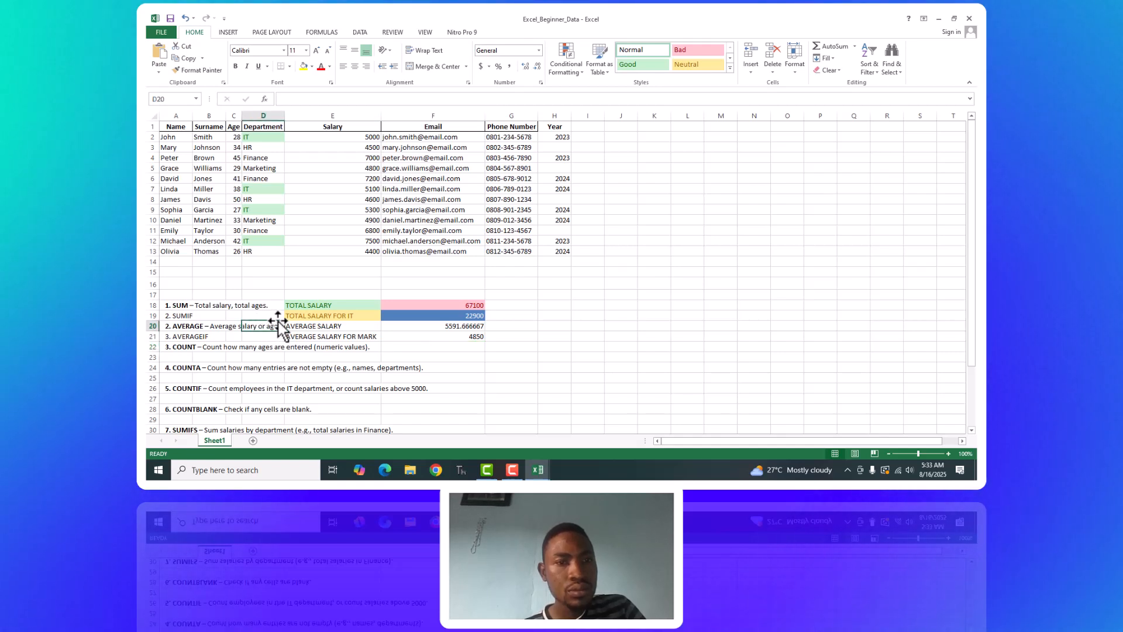
click(178, 324)
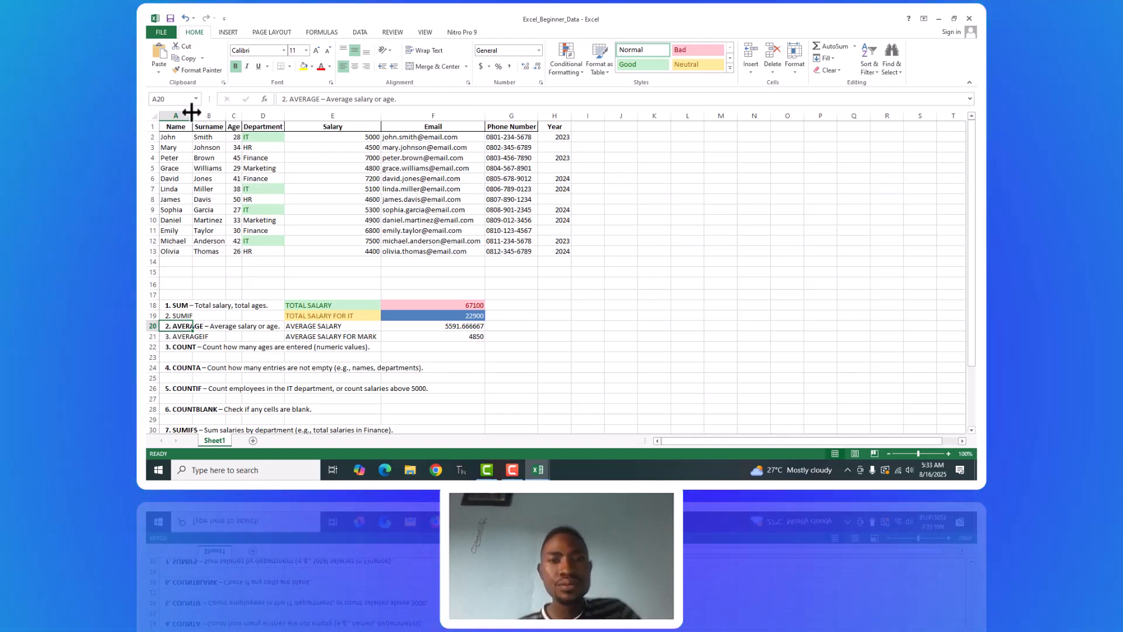
double_click(193, 115)
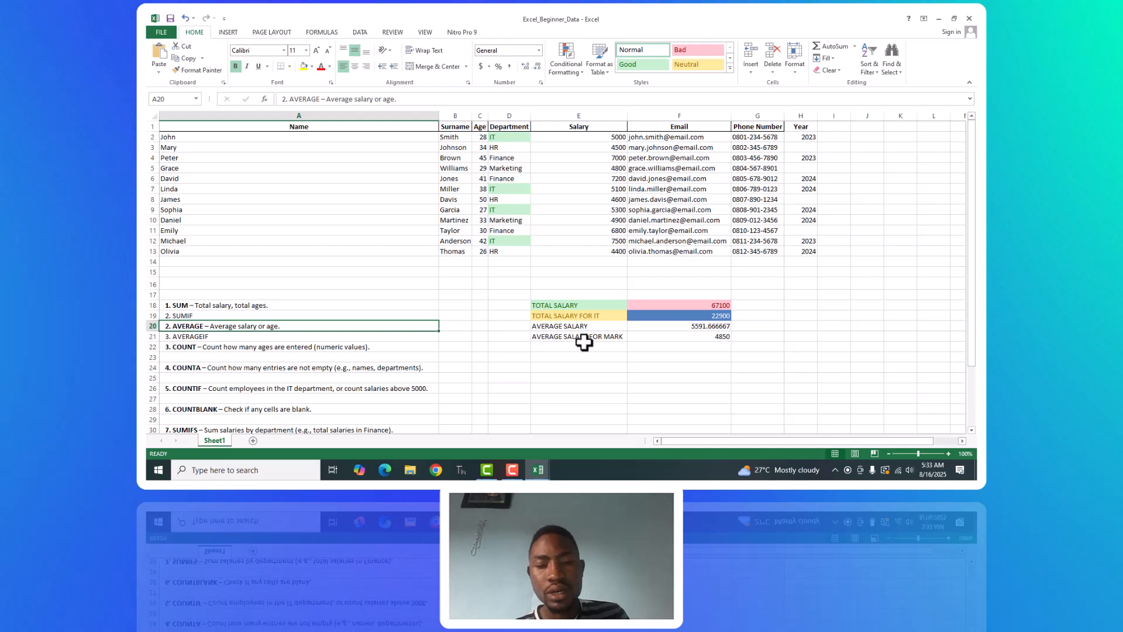
Enter the label COUNT in cell E22 beside the COUNT exercise.
click(563, 349)
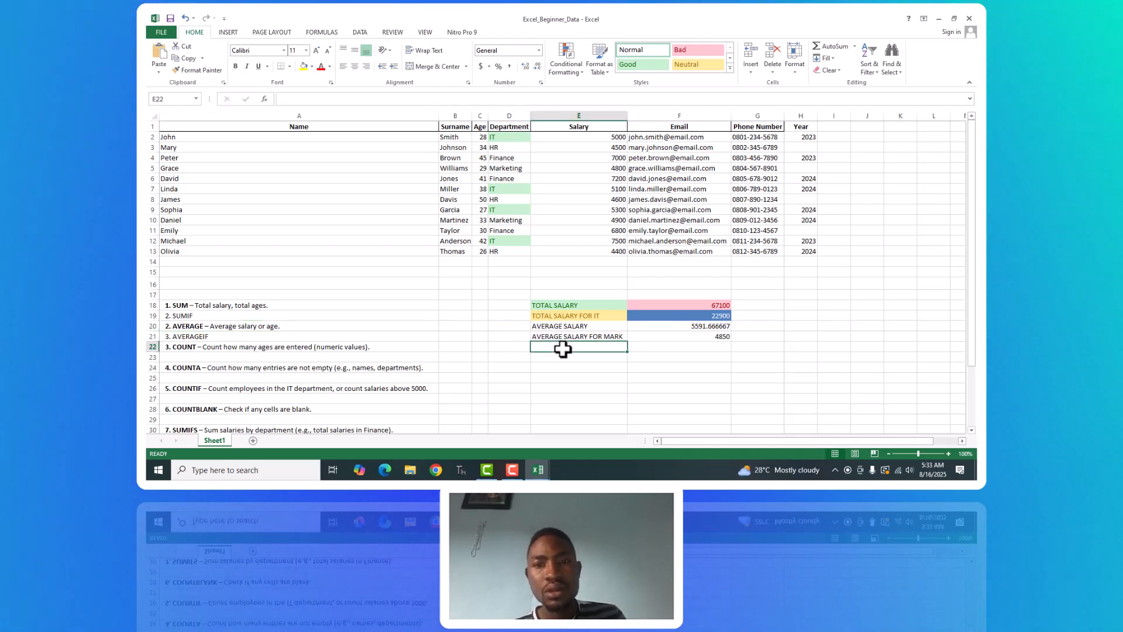
text(COUNT)
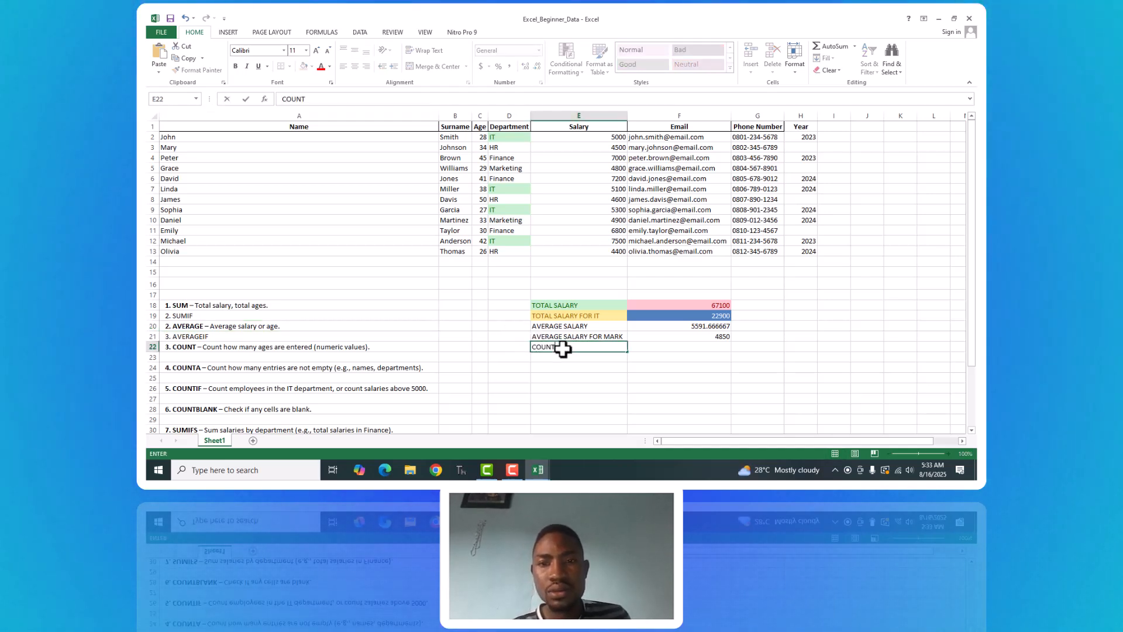
click(692, 351)
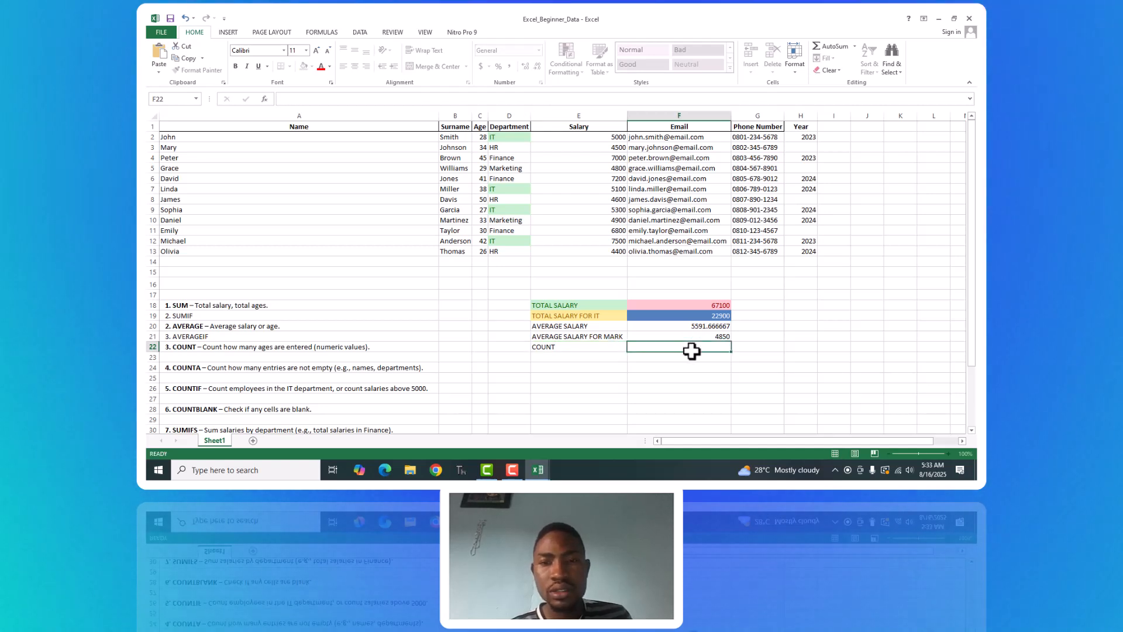
Apply the COUNT function to the Surname column in F22 with =COUNT(B2:B13) and reselect the cell to review its formula.
text(=CONUT)
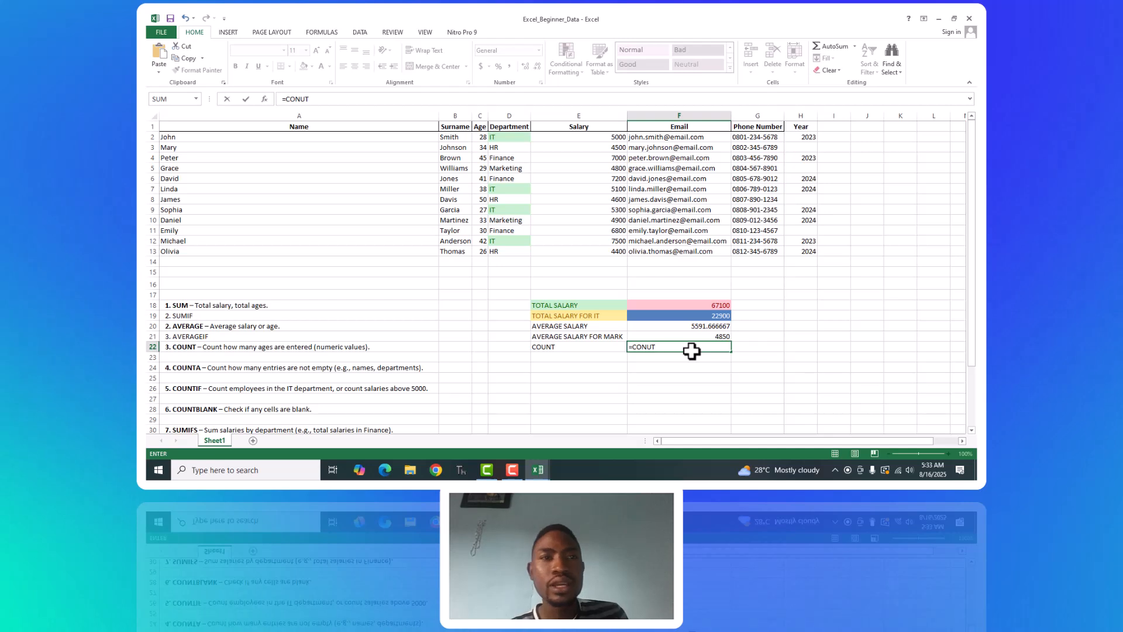
key(BackSpace)
key(BackSpace)
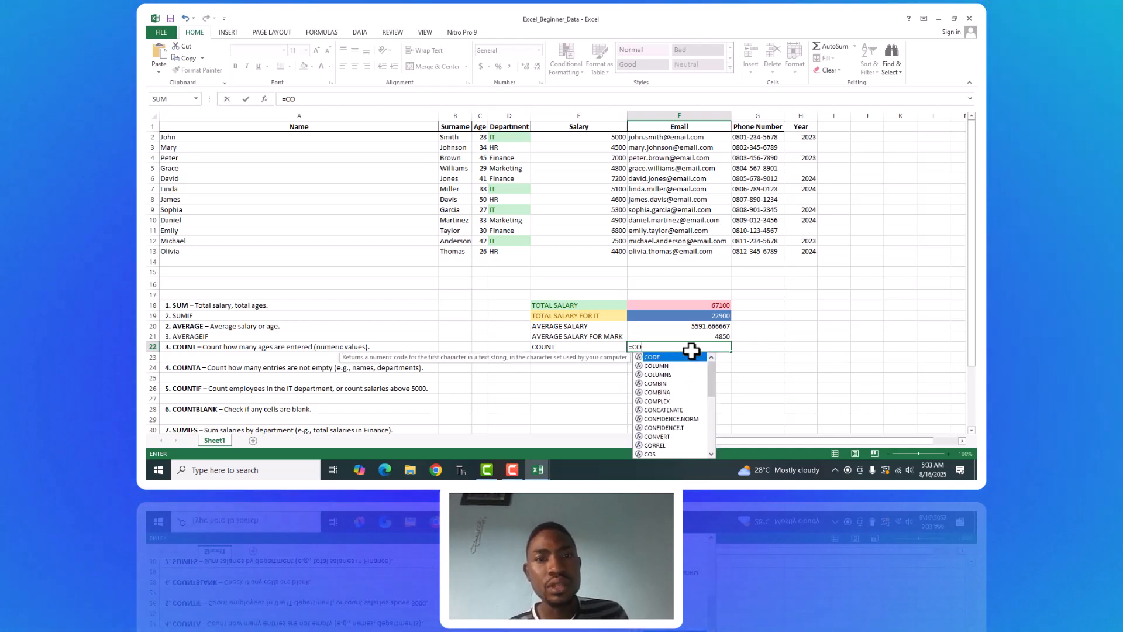
text(UNT)
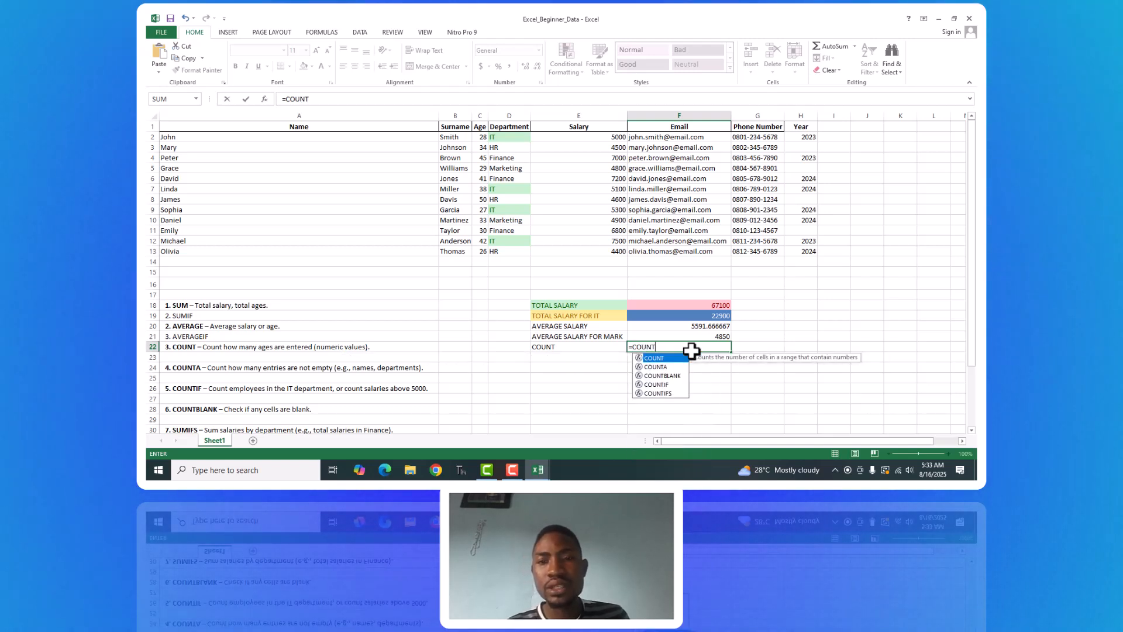
text(()
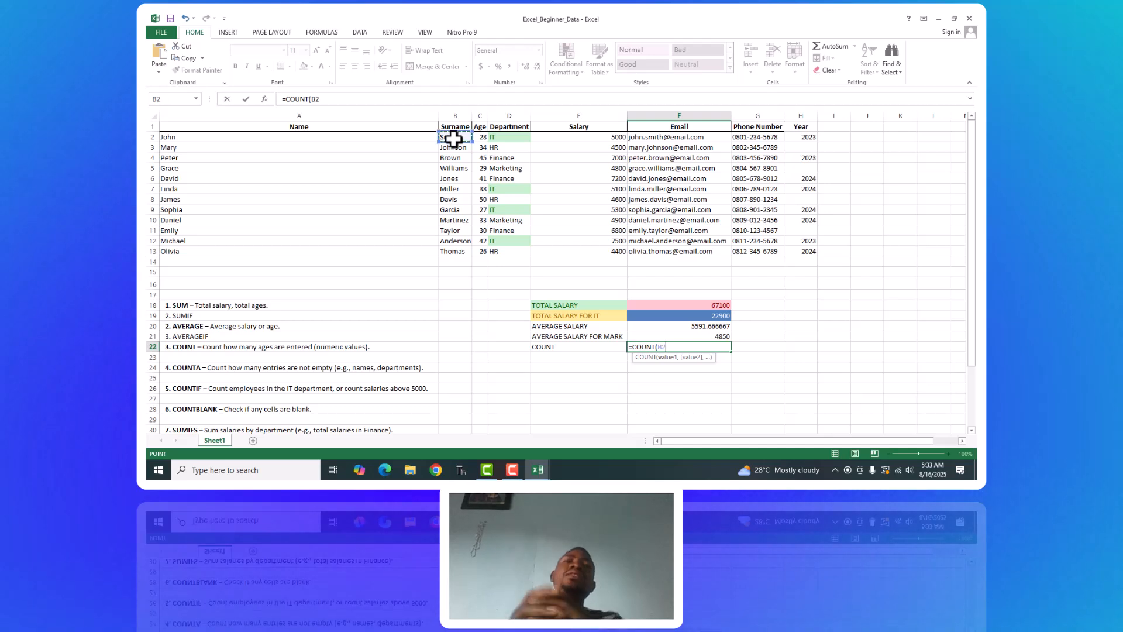
drag(453, 139, 453, 250)
key(Return)
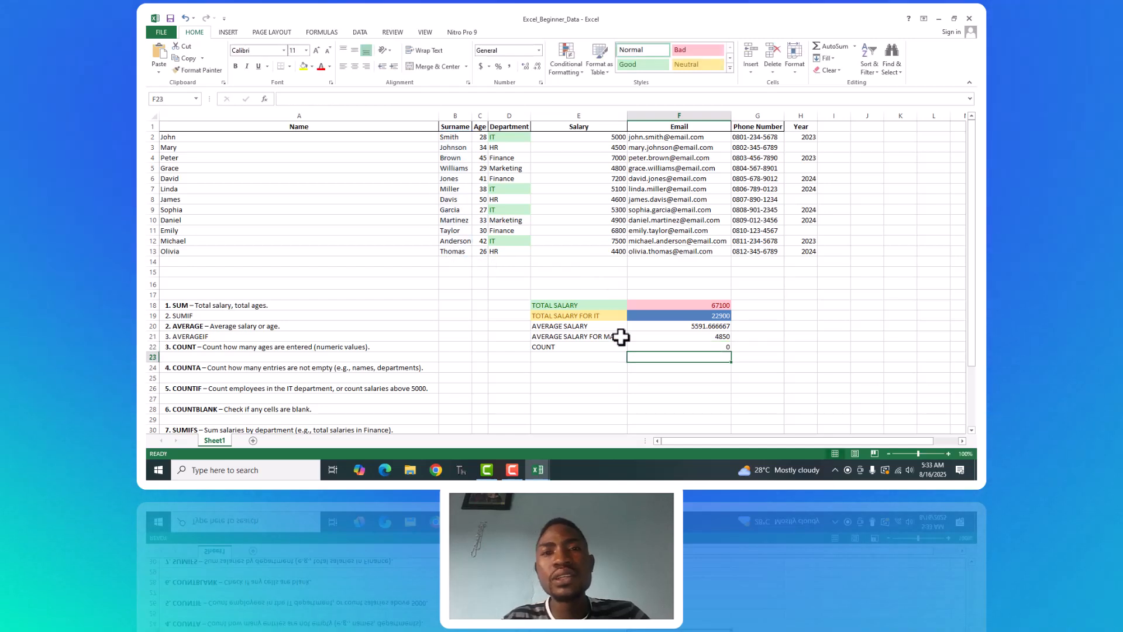
click(685, 346)
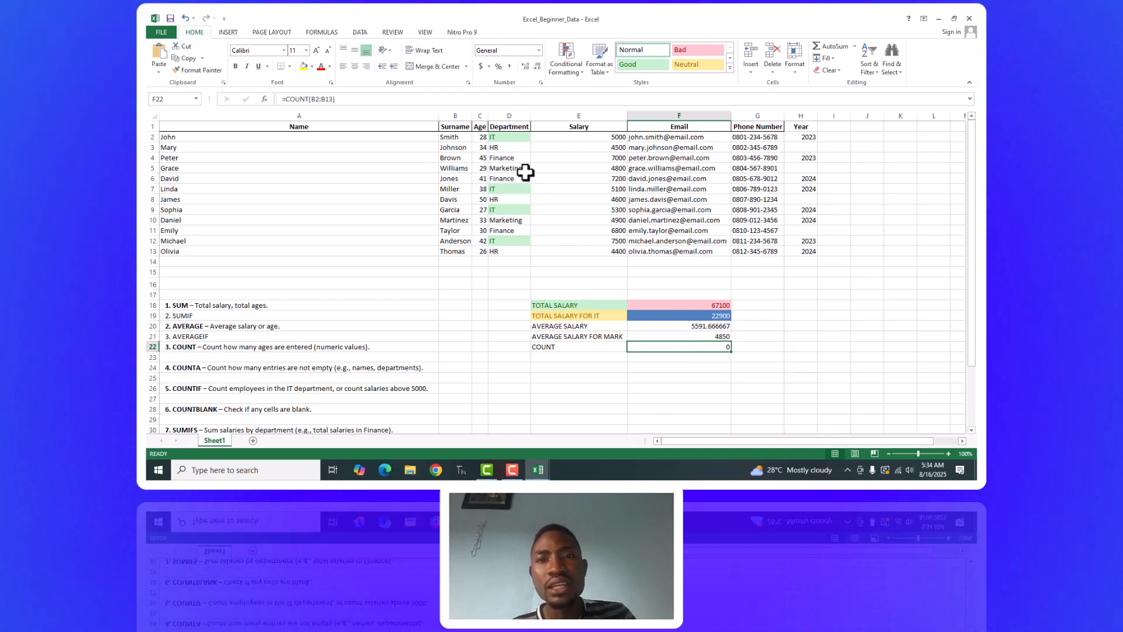
Count the numeric entries in the Age column in G22 with =COUNT(C2:C13) and reselect the cell to review its formula.
click(480, 138)
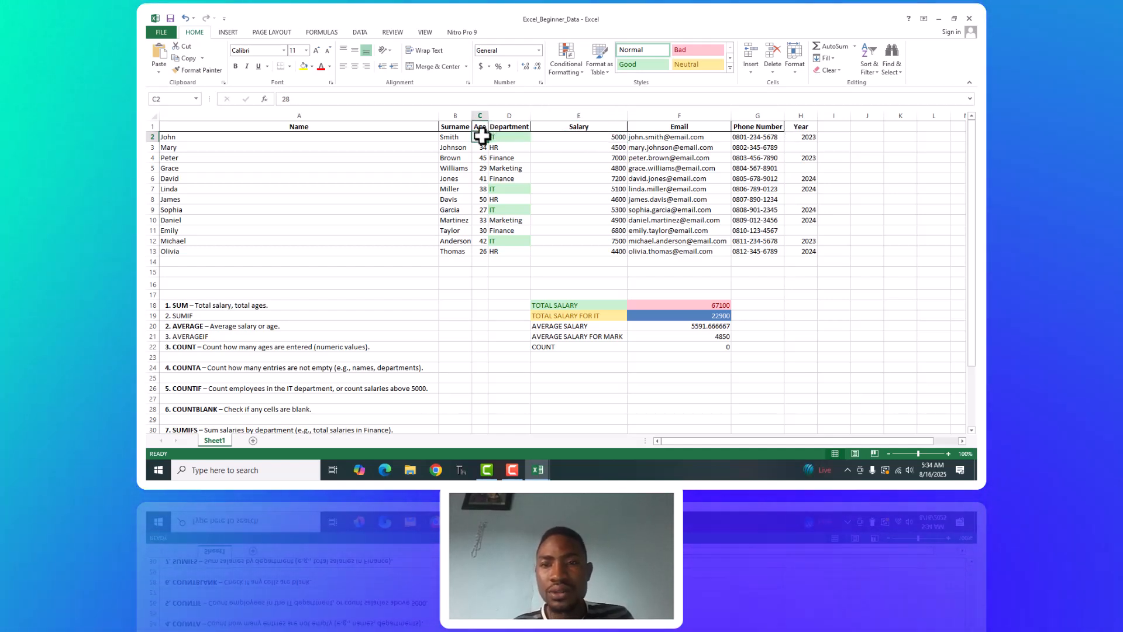
click(761, 350)
text(=COUNT)
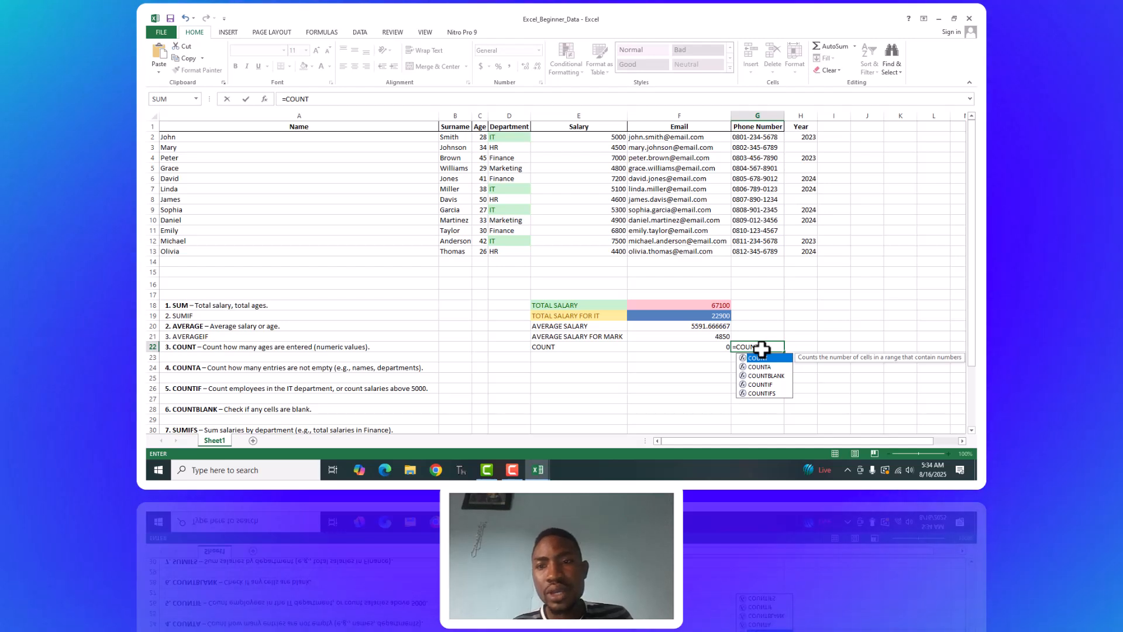
text(()
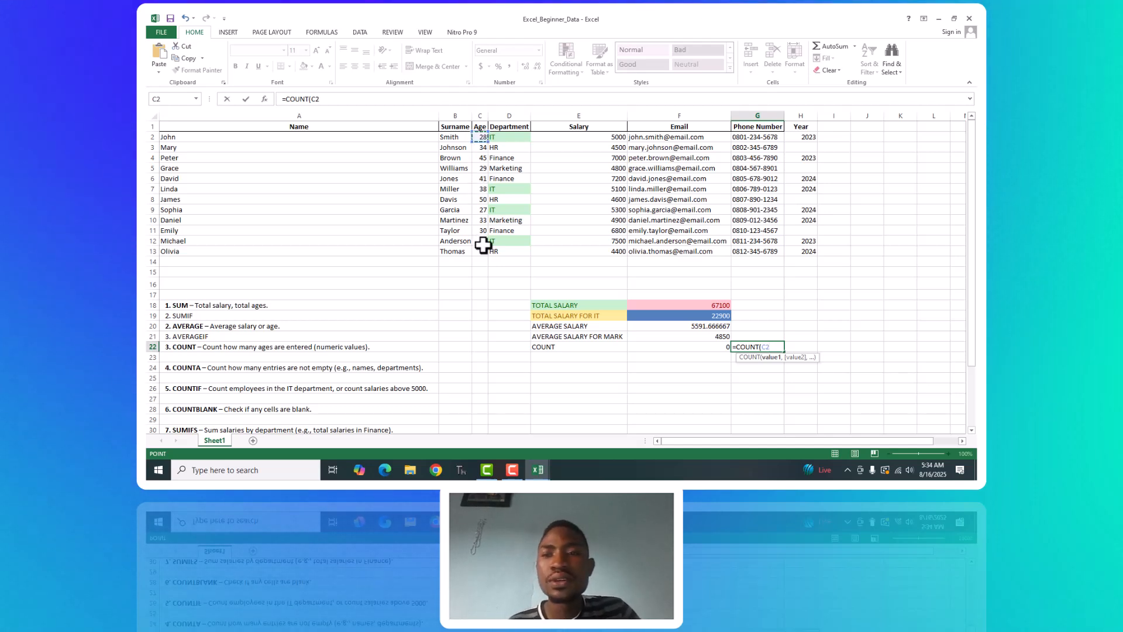
drag(482, 253, 482, 253)
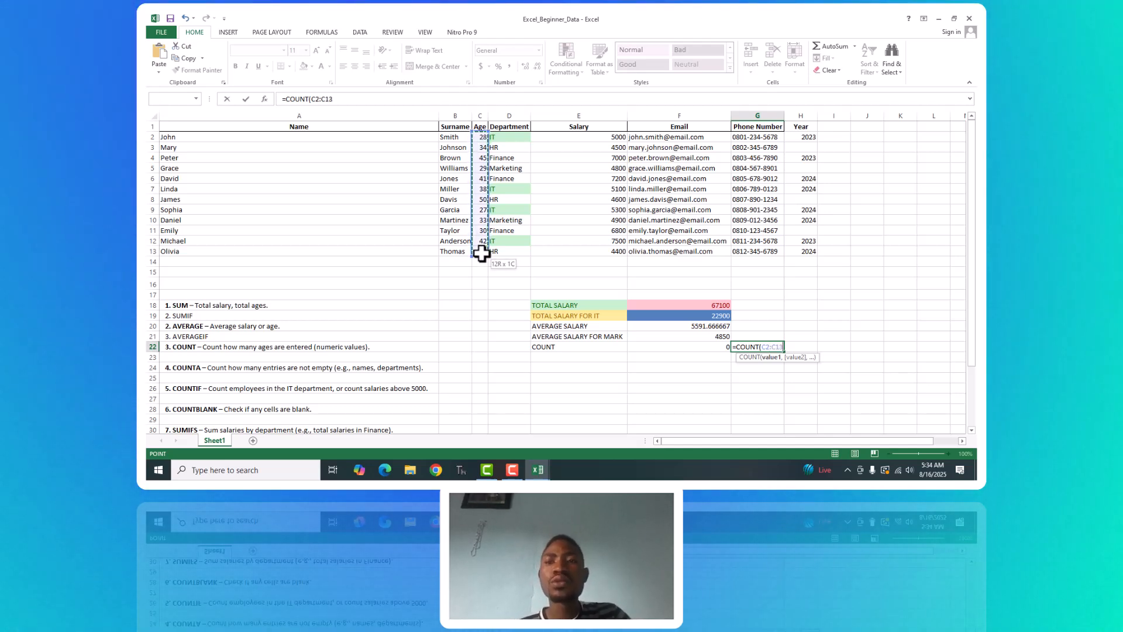
key(Return)
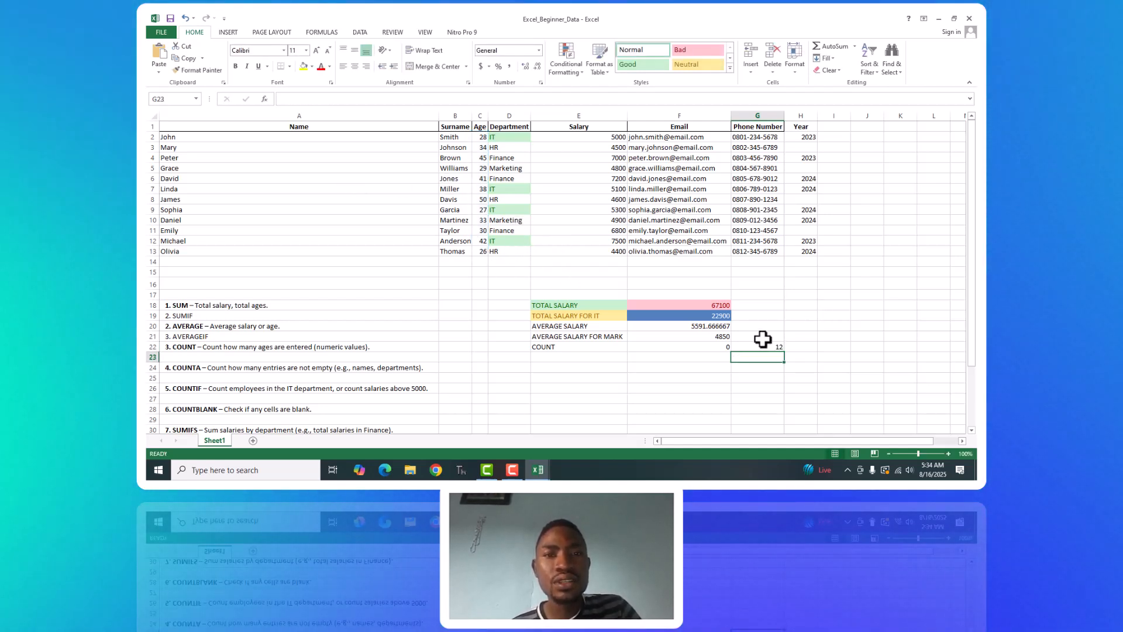
click(773, 347)
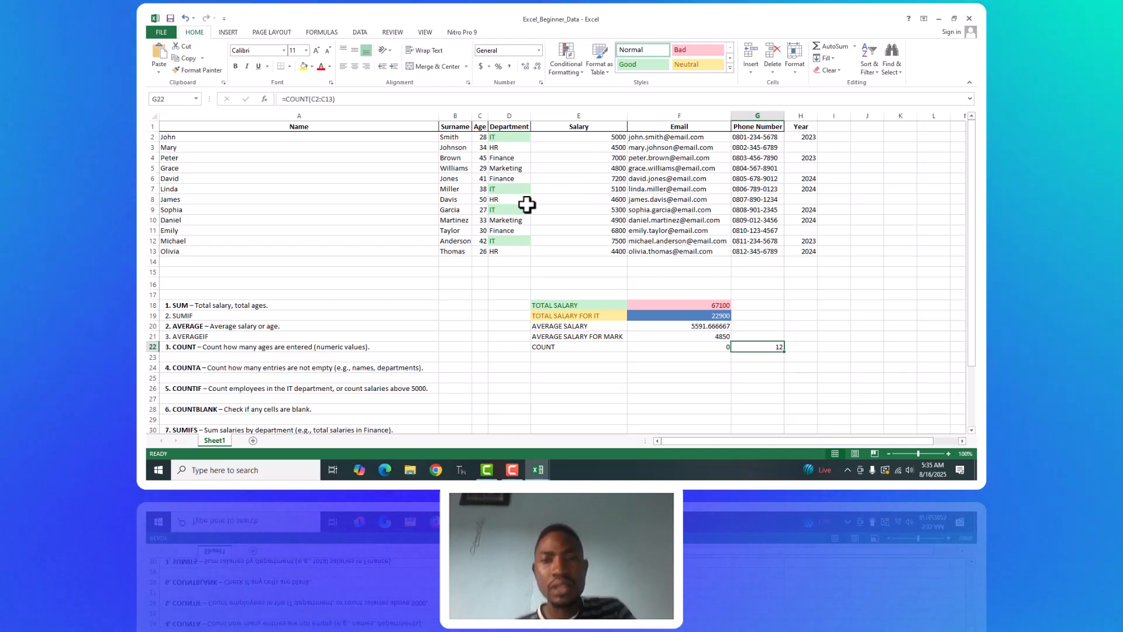
Enter the label COUNTA in cell E23 below the COUNT label.
click(457, 137)
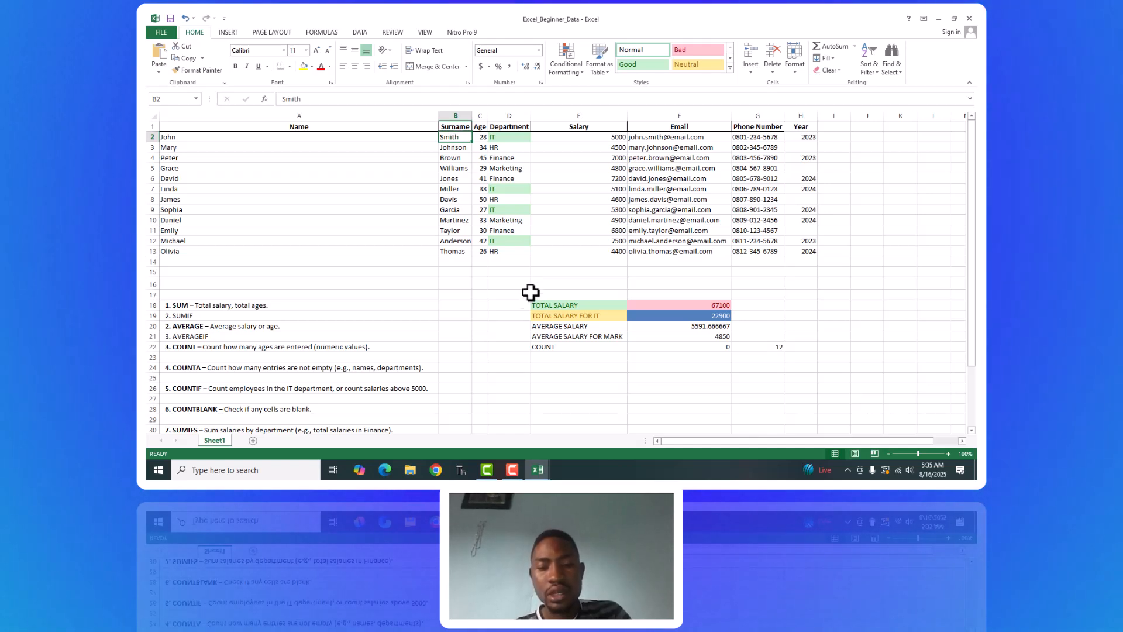
click(537, 358)
text(COUNTA)
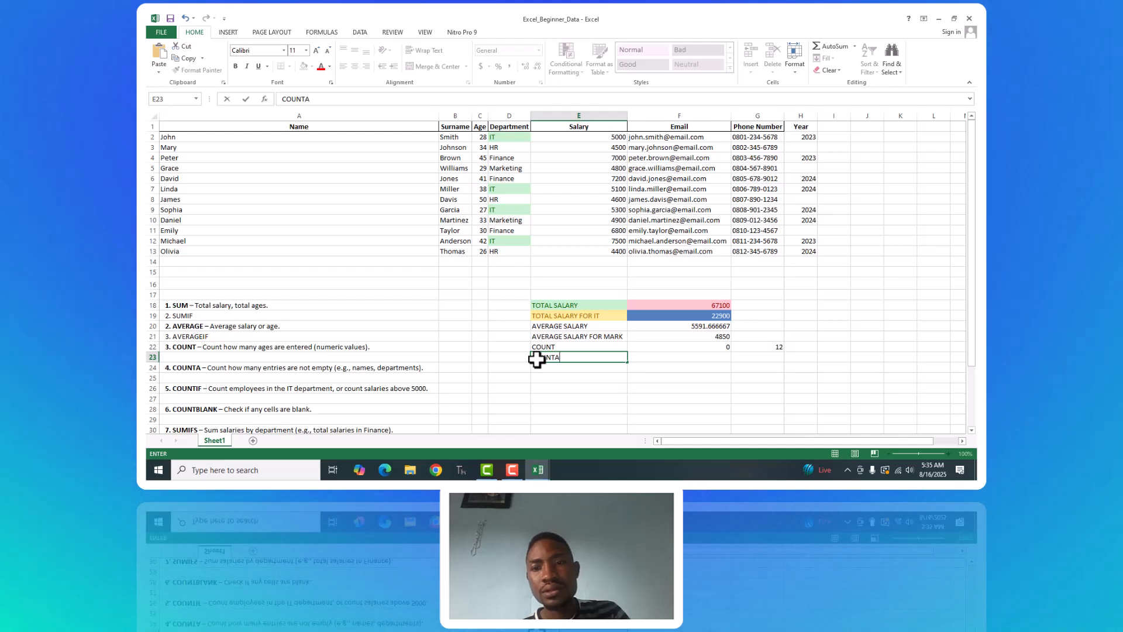
Count the non-empty Surname cells in F23 with =COUNTA(B2:B13).
click(700, 357)
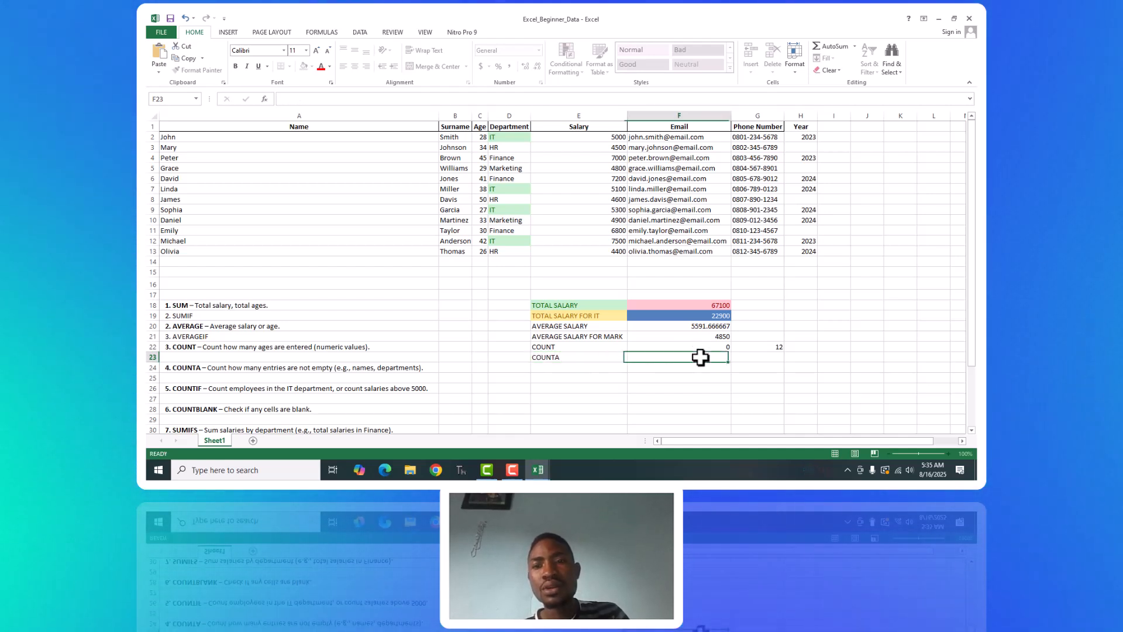
text(=COUNT)
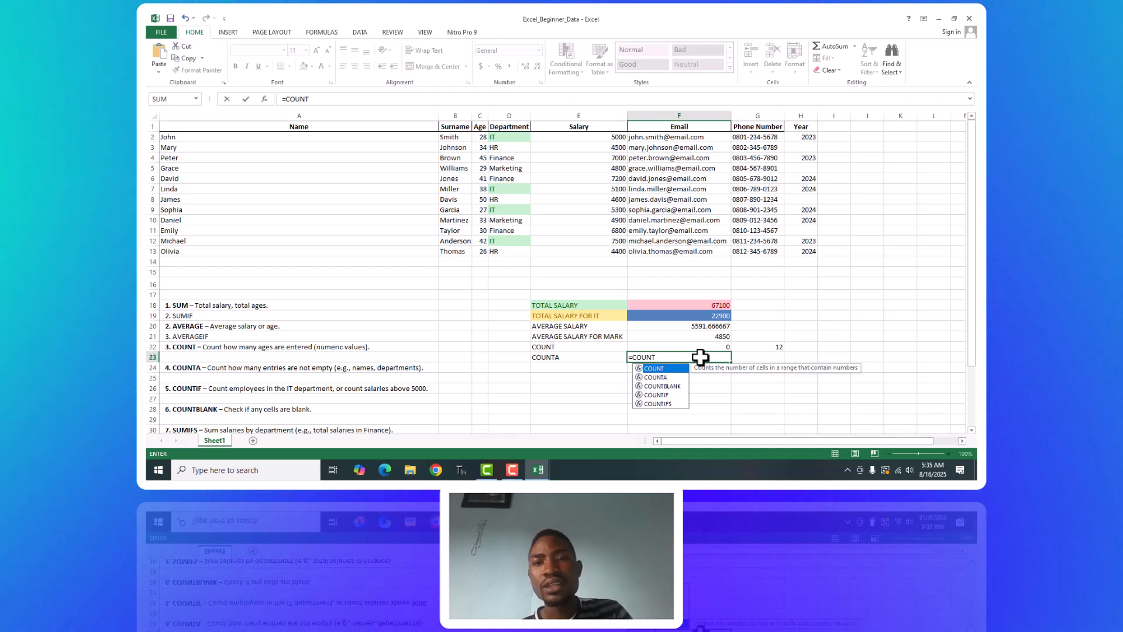
text(A)
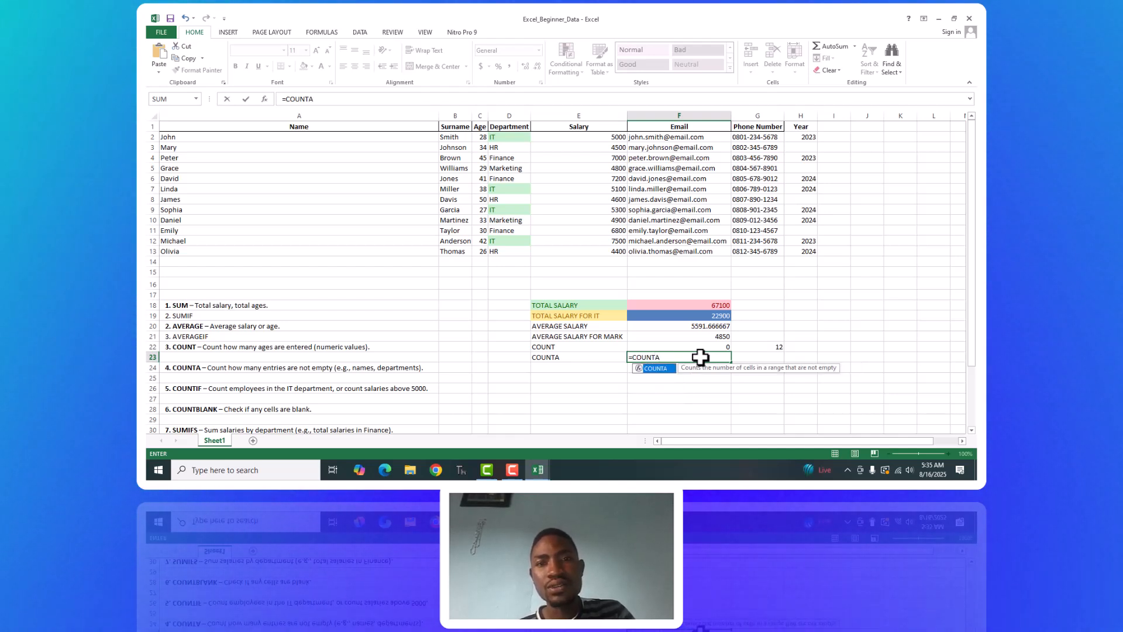
text(()
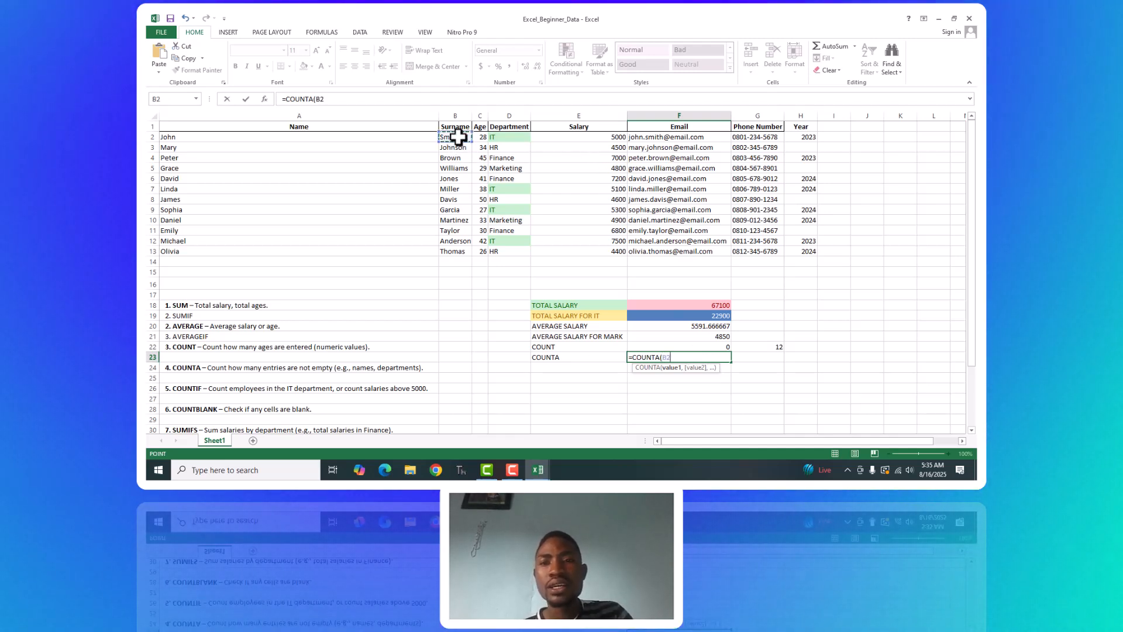
drag(465, 258, 462, 255)
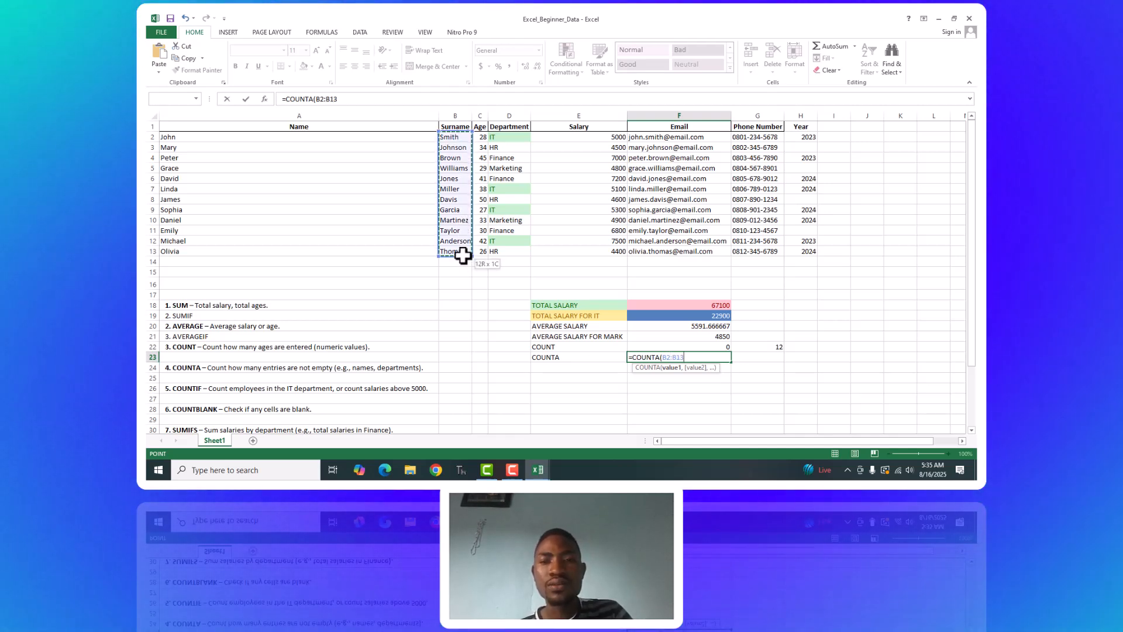
text())
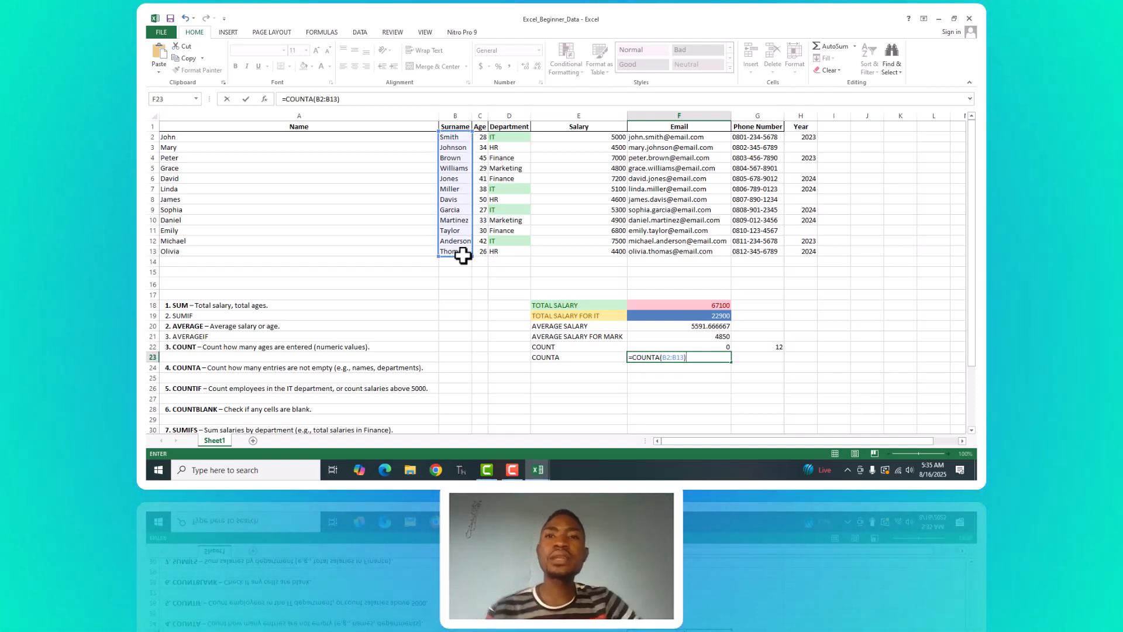
key(Return)
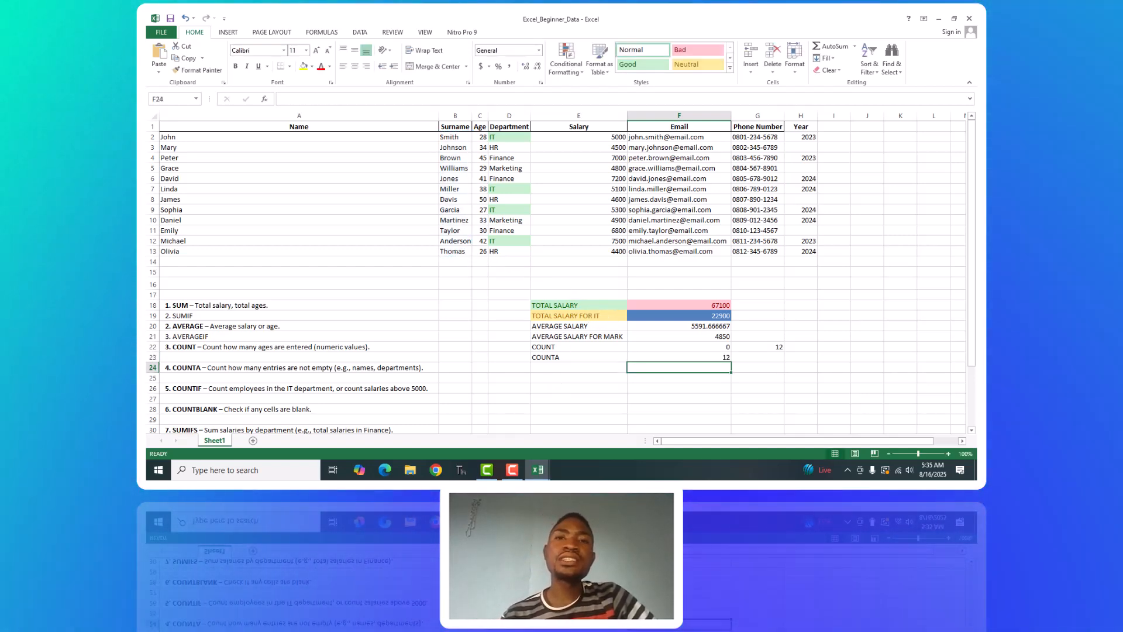
mouse_move(513, 468)
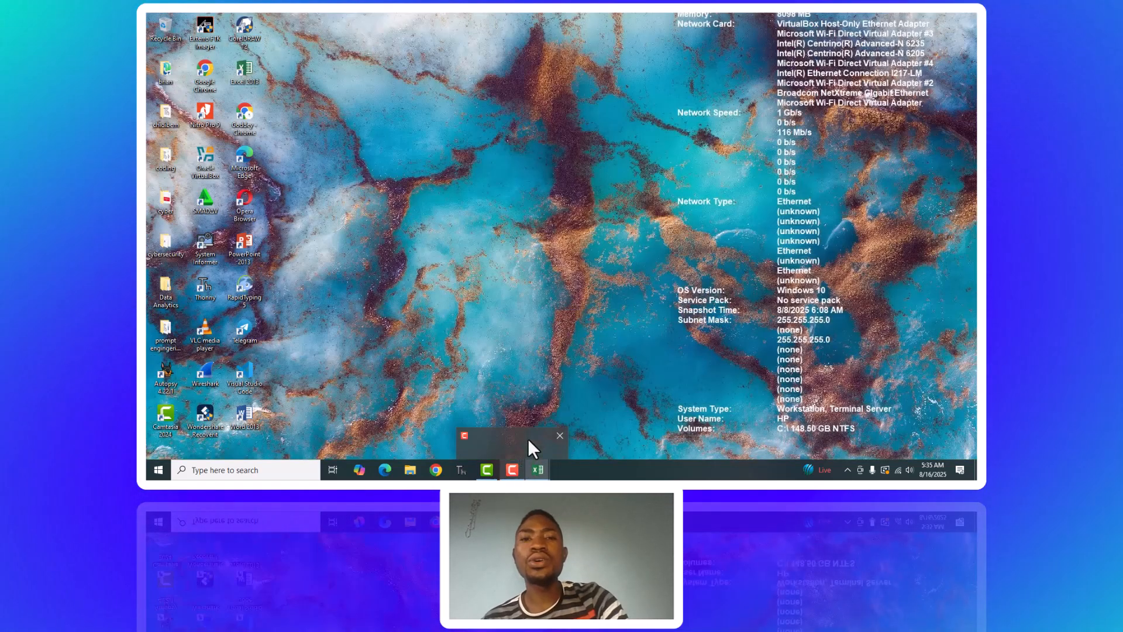
click(527, 437)
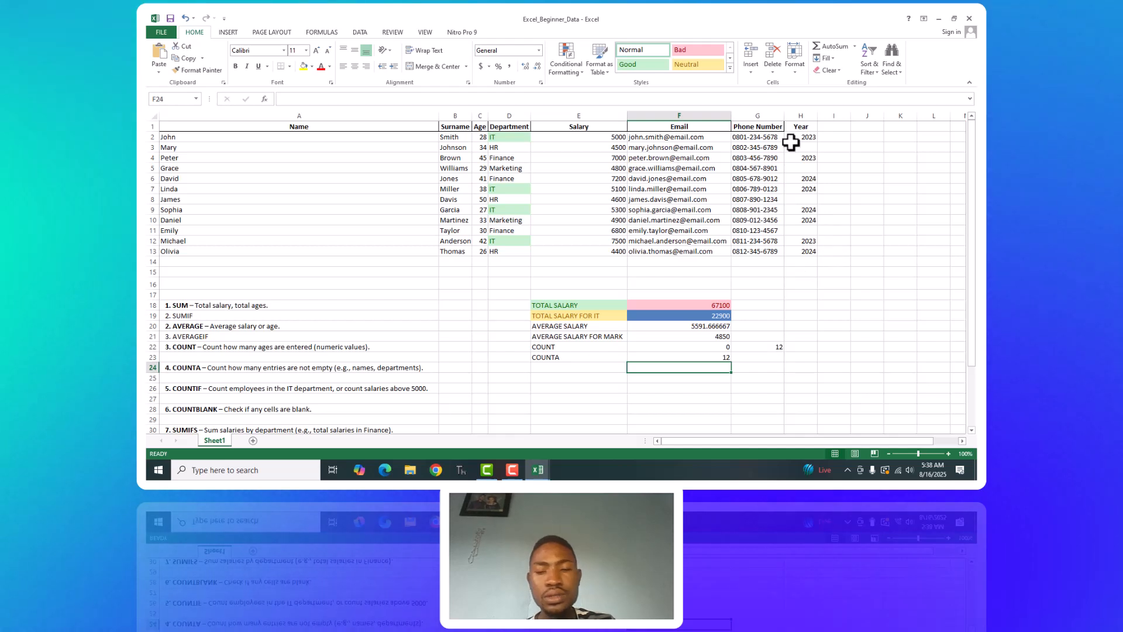
Count the non-empty Year cells in H23 with =COUNTA(H2:H13) and reselect the cell to review its formula.
click(794, 359)
text(=COUNTA)
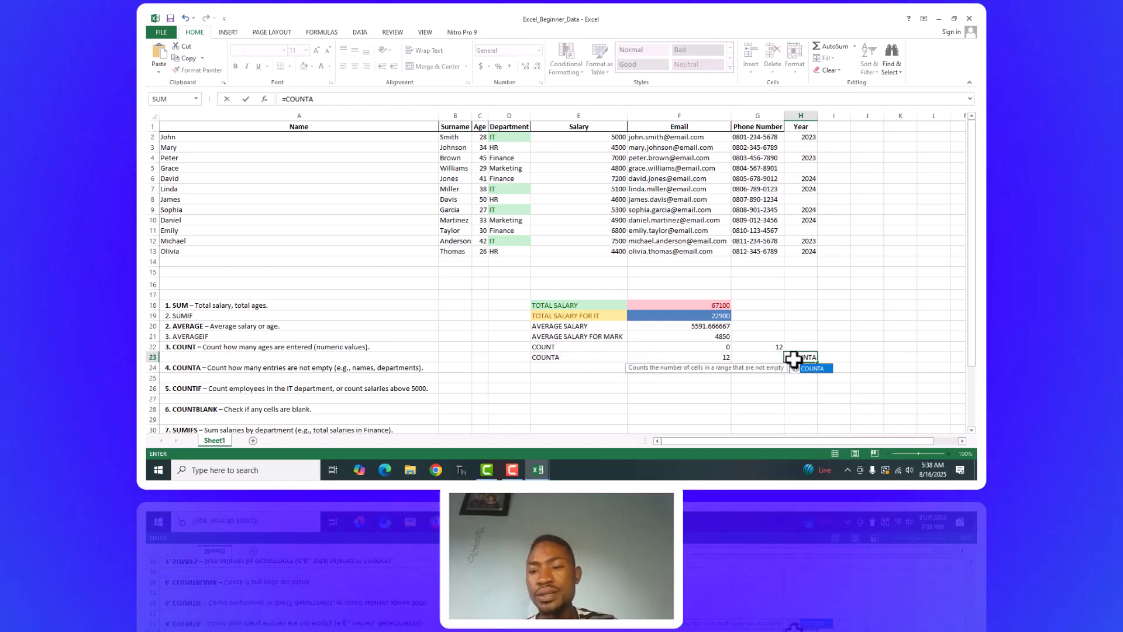
text(()
click(797, 135)
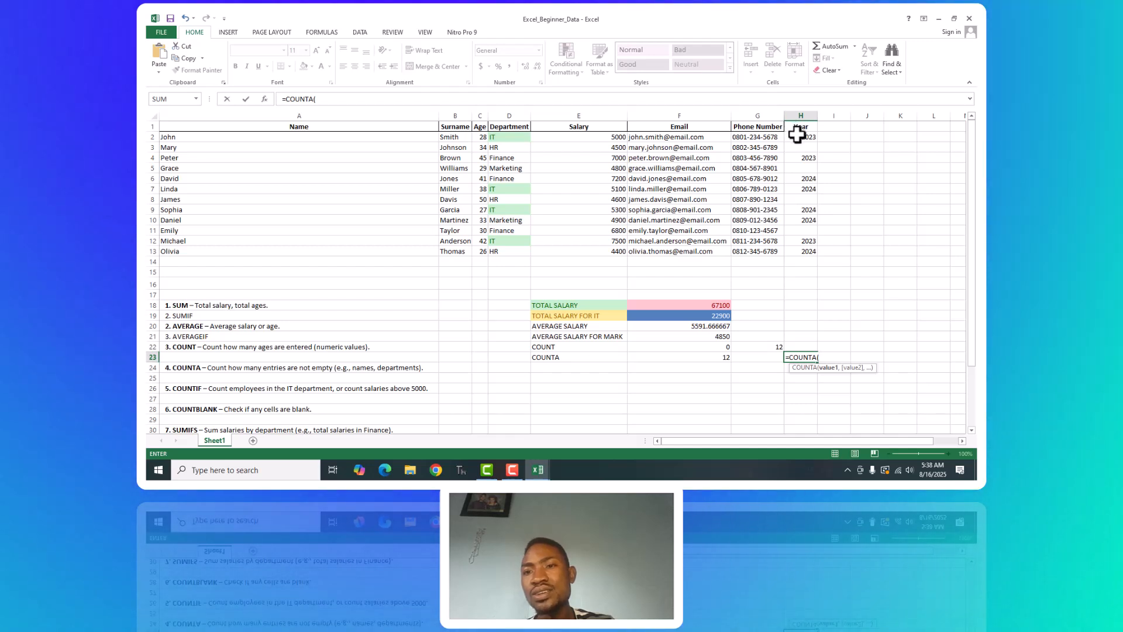
drag(797, 136, 804, 254)
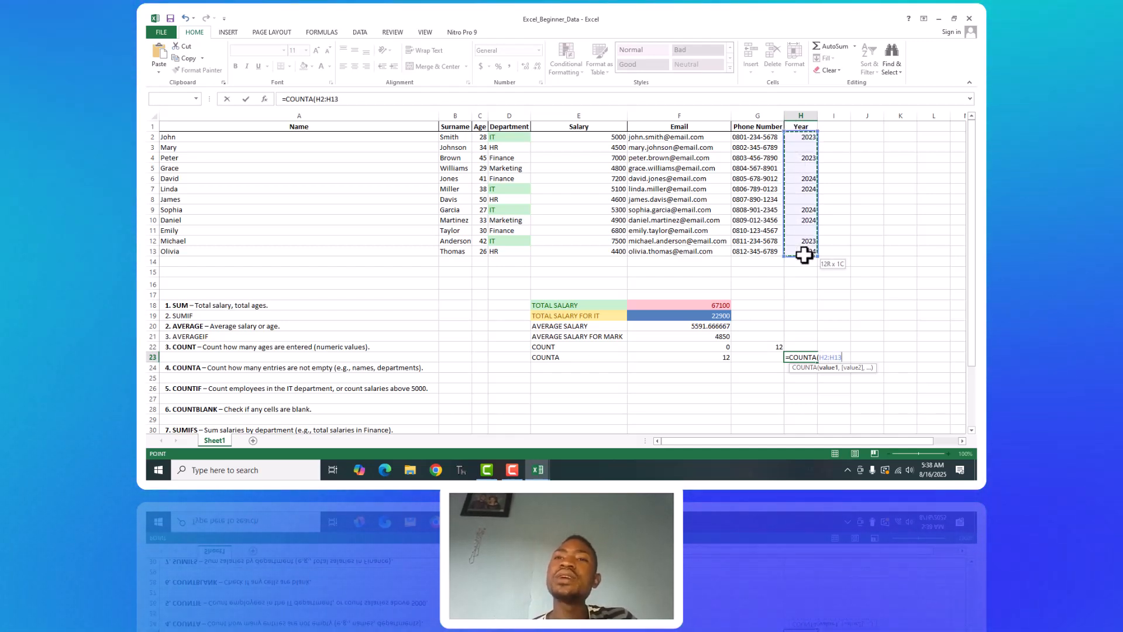
key(Return)
click(808, 355)
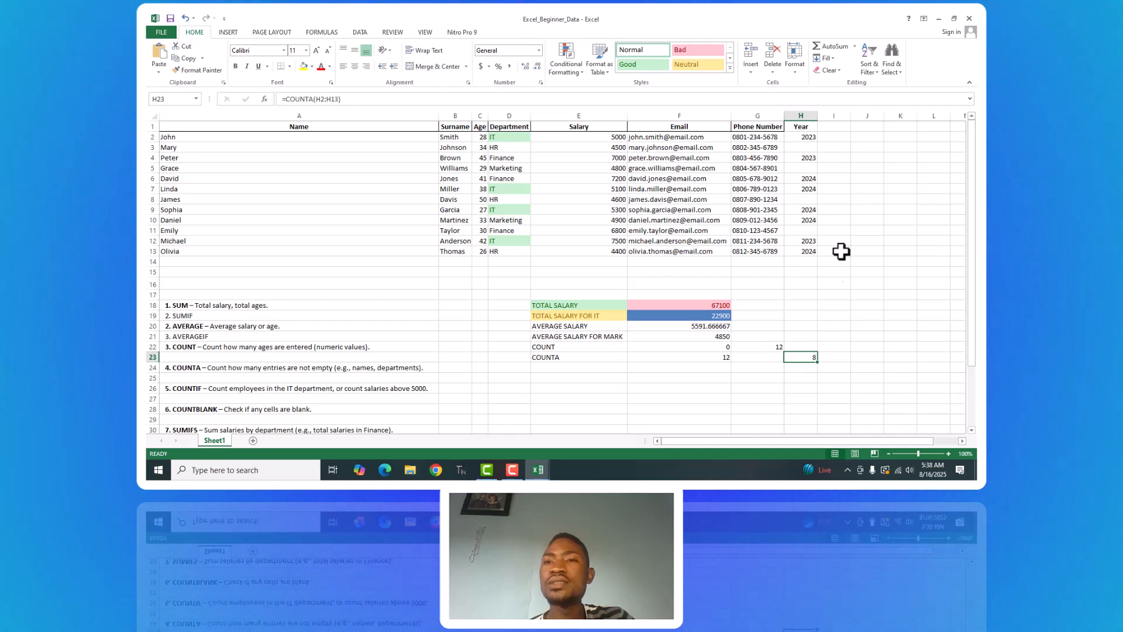
Go through the Year column cell by cell to compare its filled and blank entries with the COUNTA result.
click(803, 143)
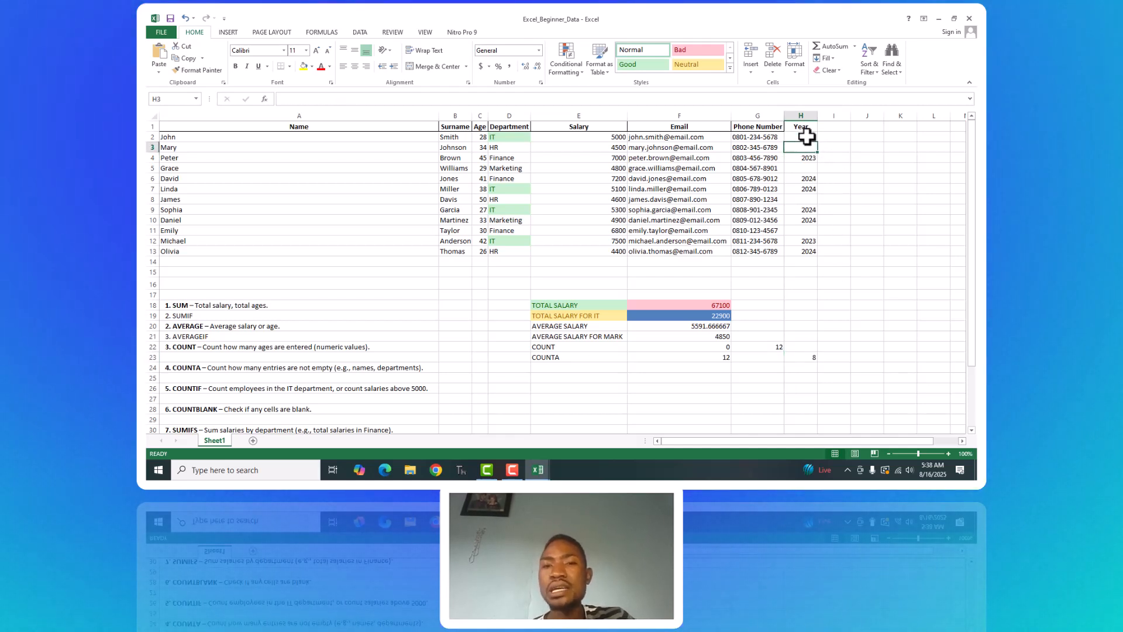
click(806, 137)
click(808, 147)
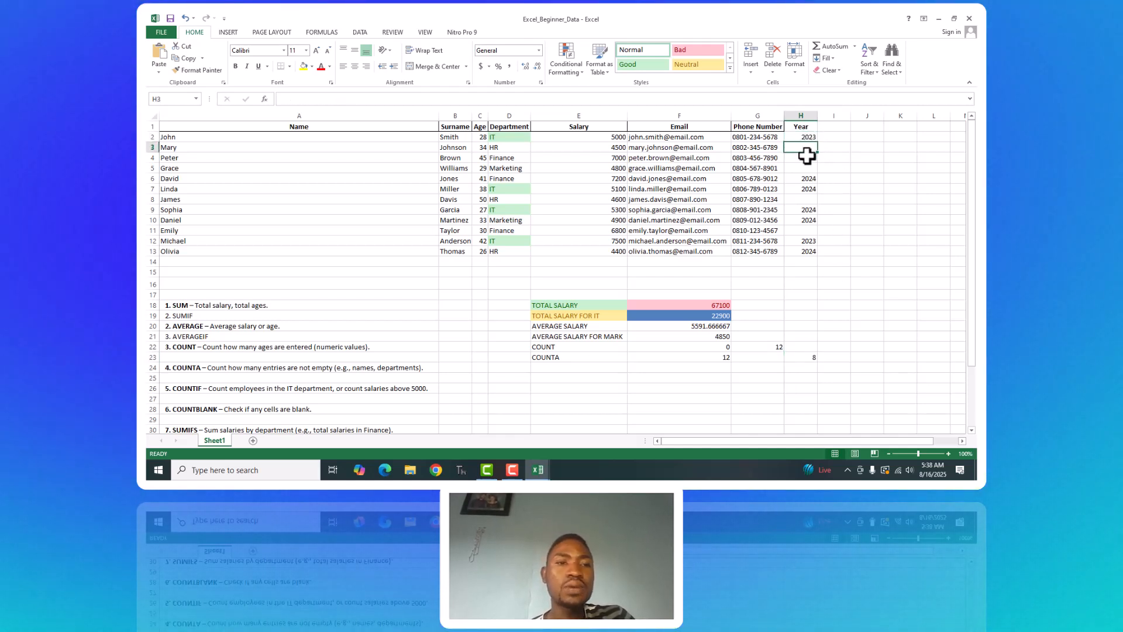
click(808, 159)
click(808, 167)
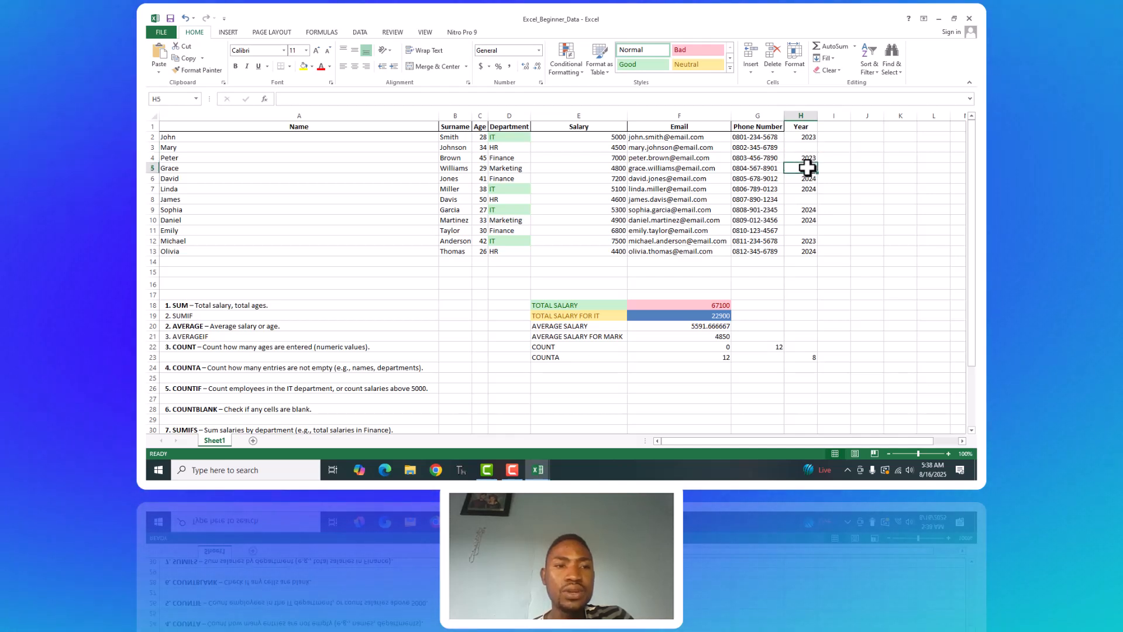
click(808, 188)
click(803, 210)
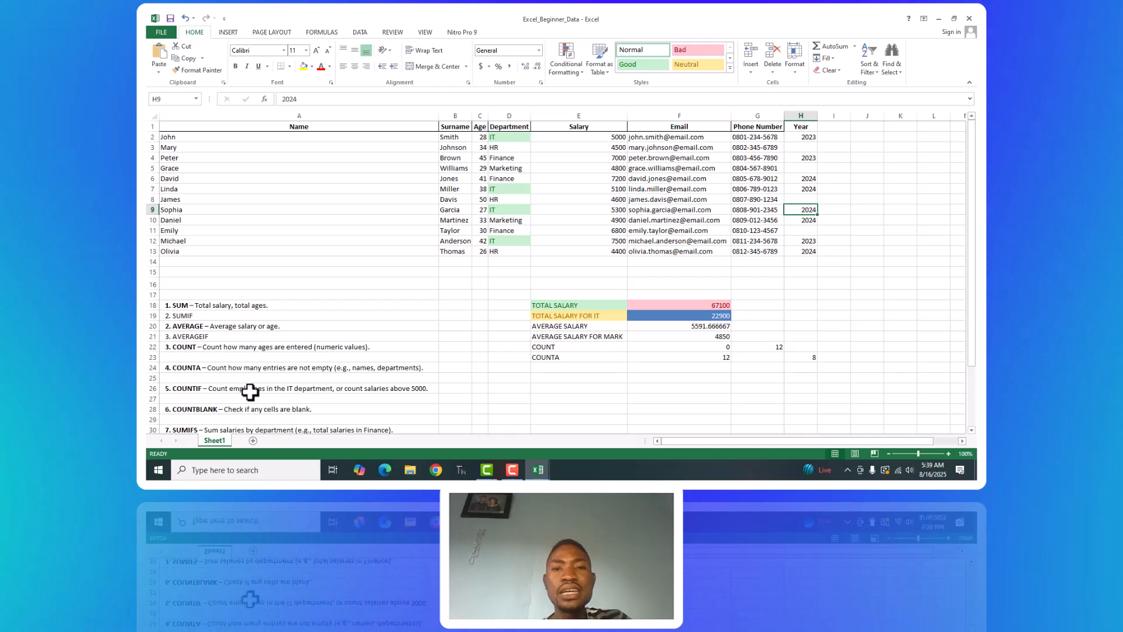
Enter the label COUNTIF in cell E26 beside the COUNTIF exercise.
click(546, 388)
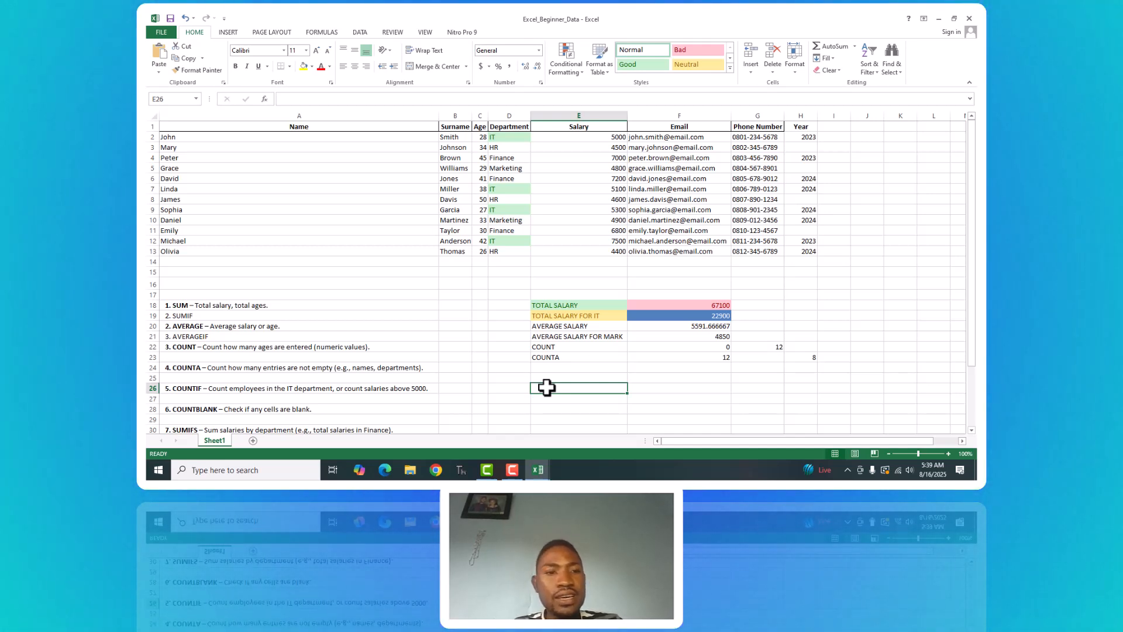
text(COUNT)
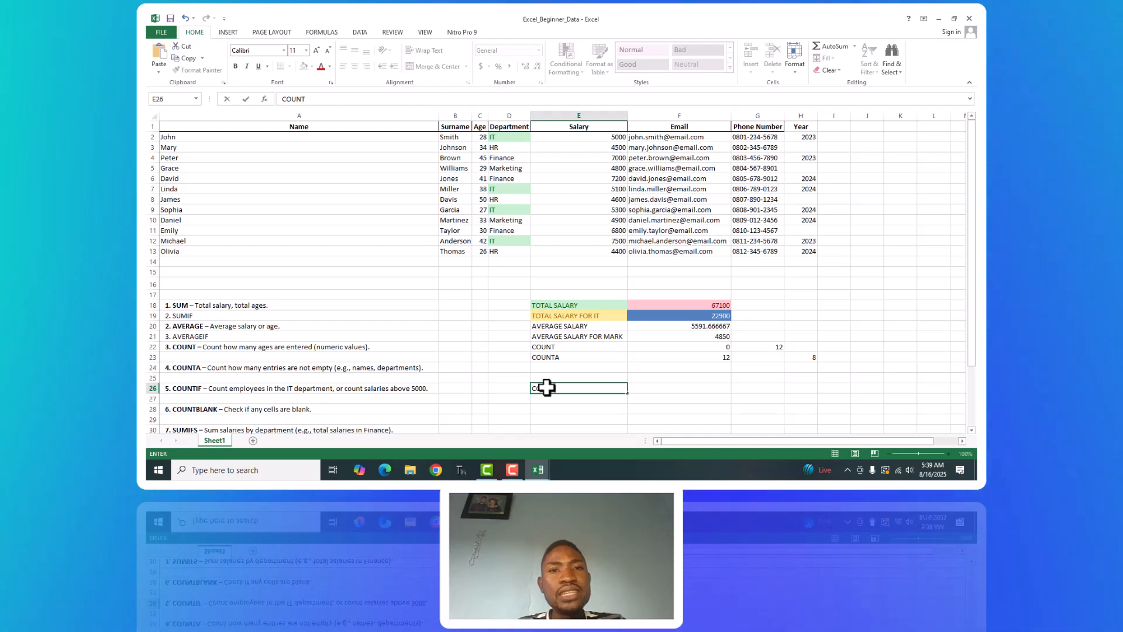
text(IF)
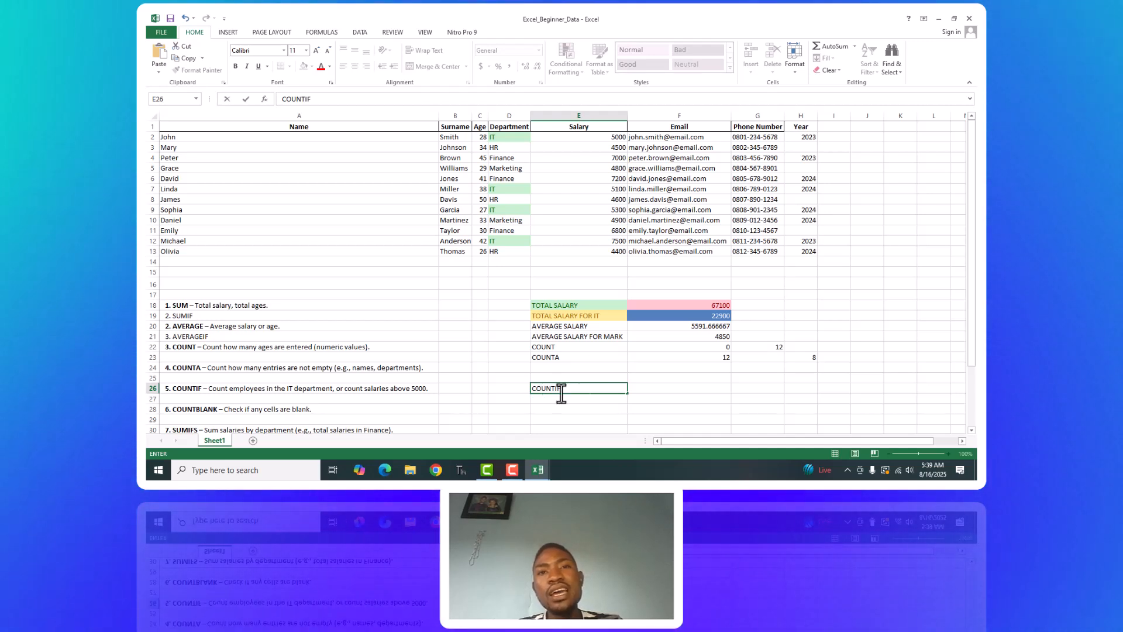
Count the IT department employees in F26 with =COUNTIF(D2:D13,D2), then check the formula against the IT entries in the Department column.
click(714, 389)
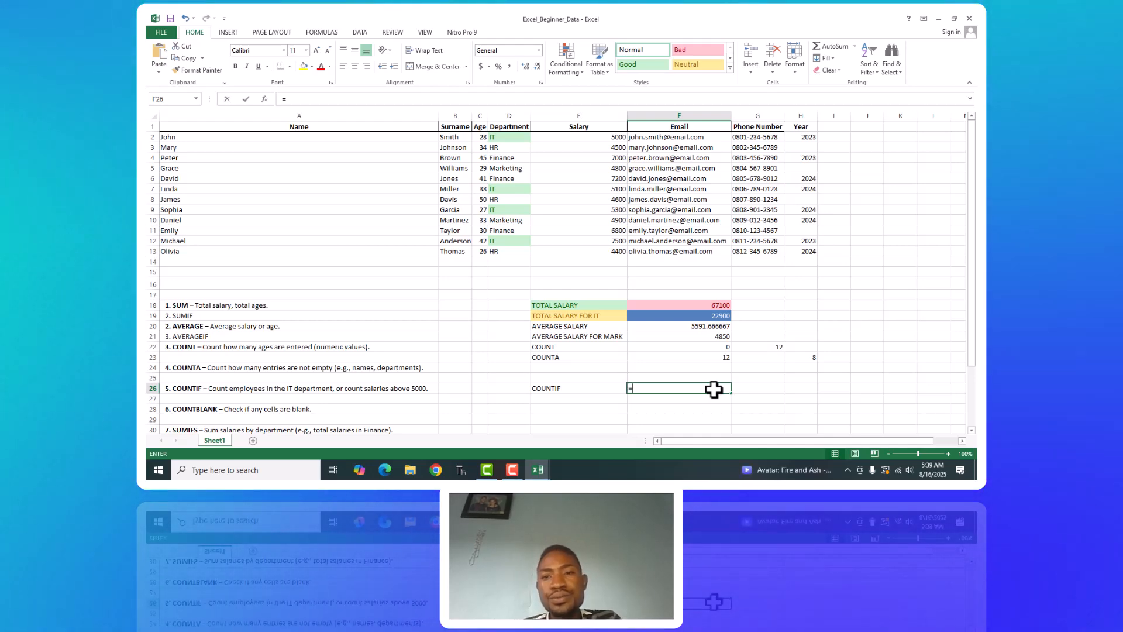
text(=COUNTIF)
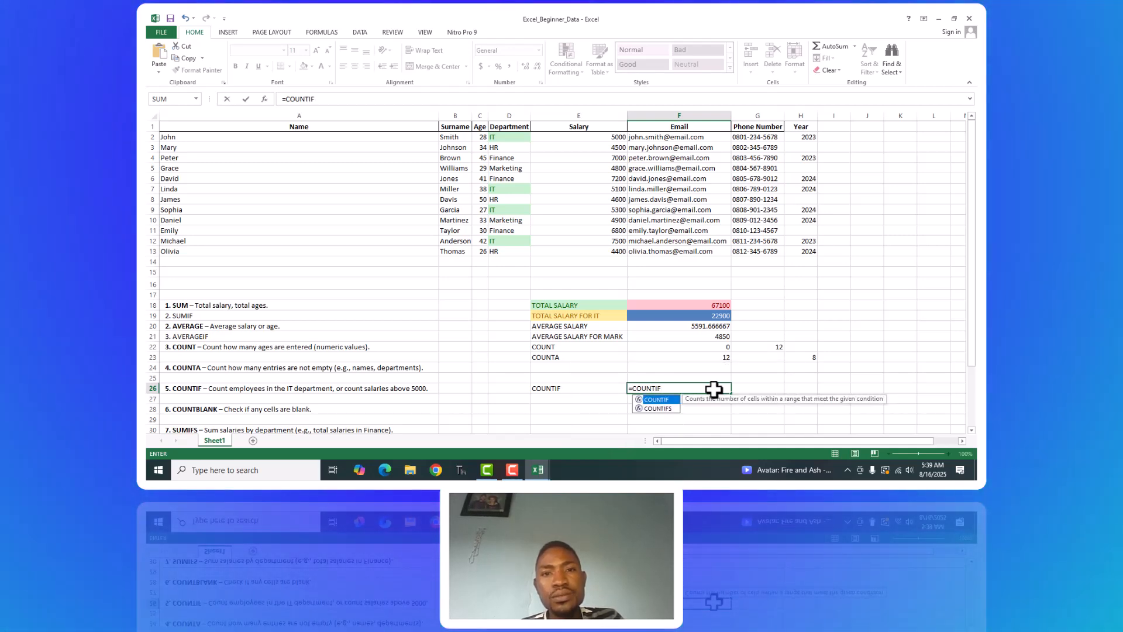
text(()
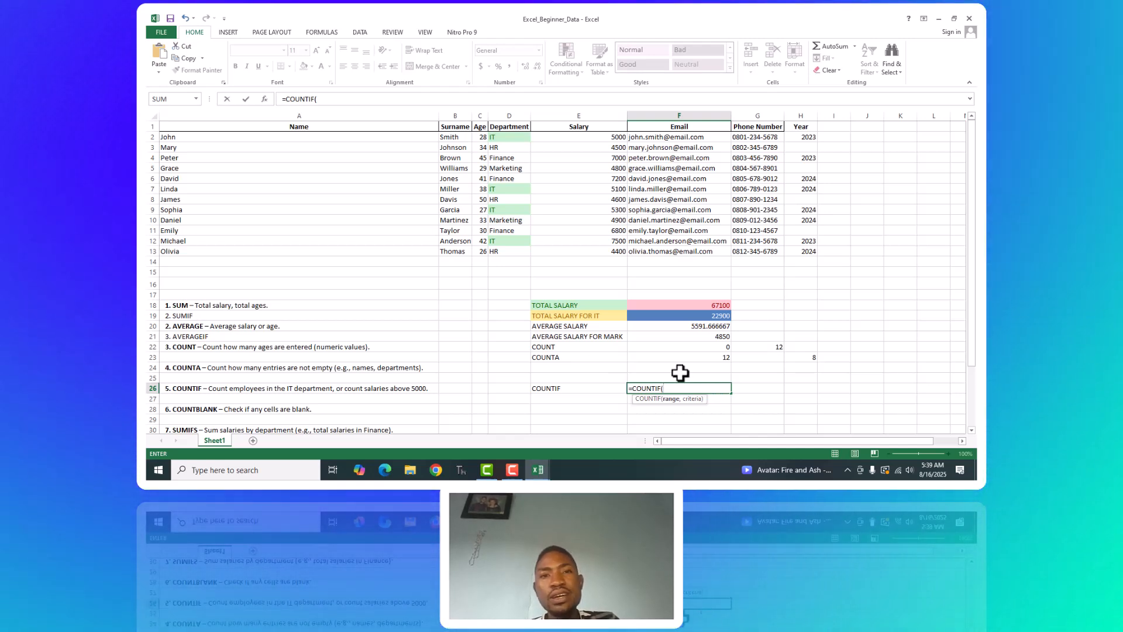
drag(493, 137, 511, 252)
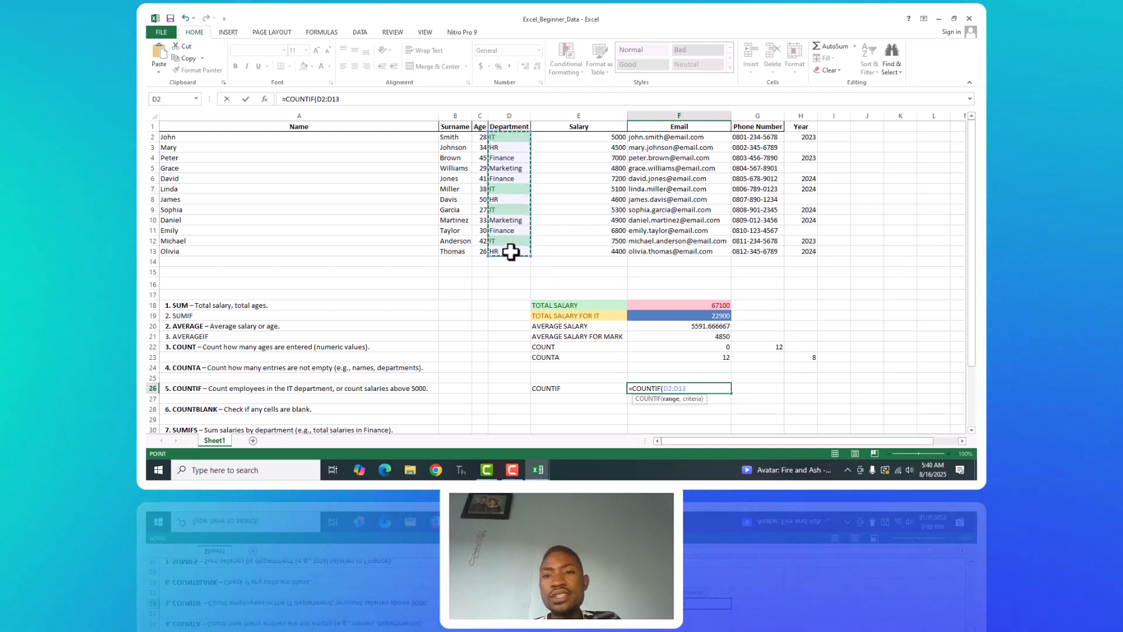
text(,)
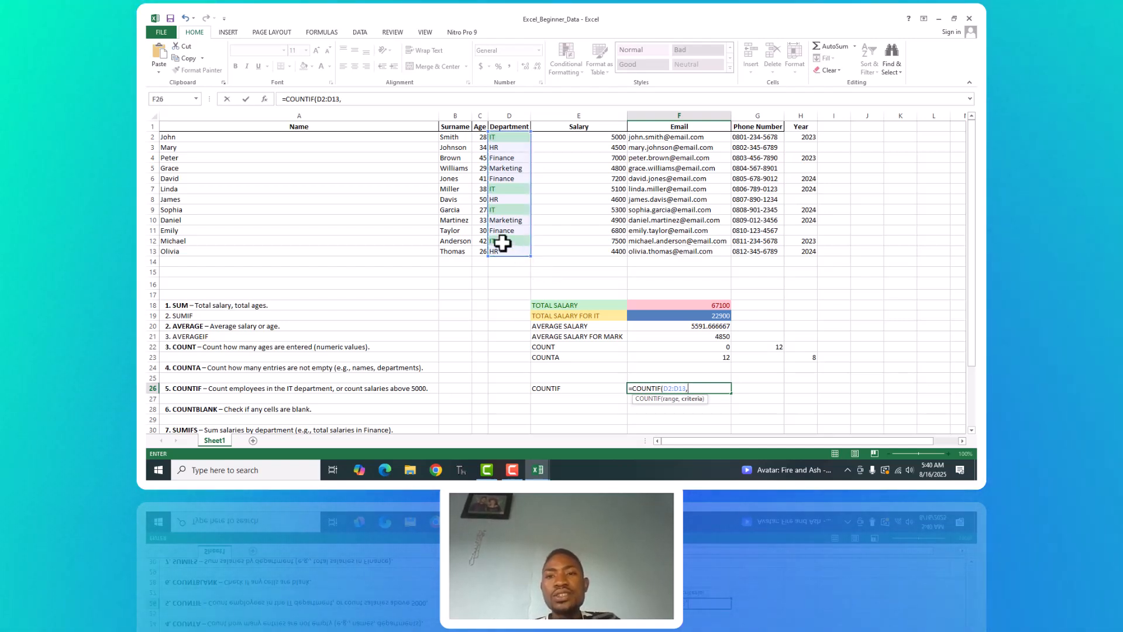
click(497, 139)
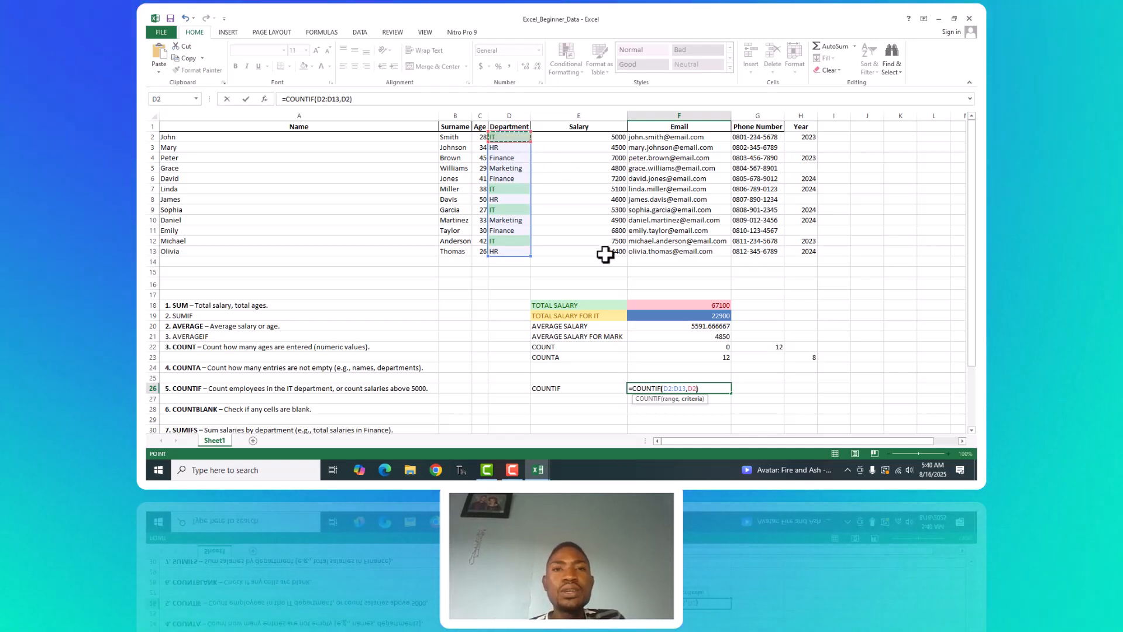
key(ctrl+Return)
key(Return)
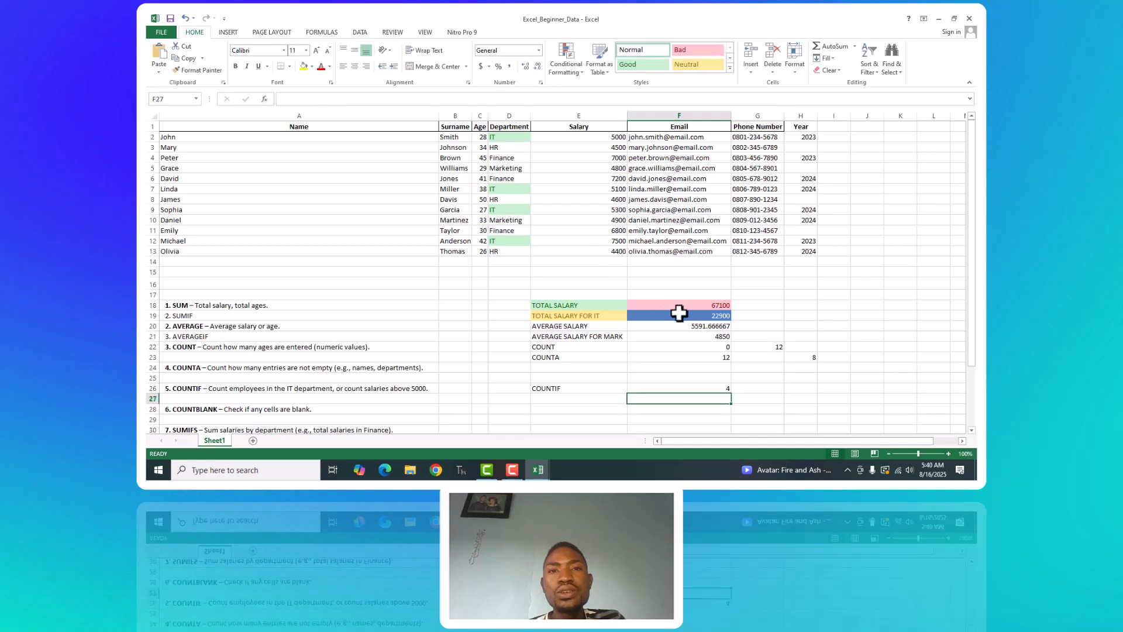
click(713, 387)
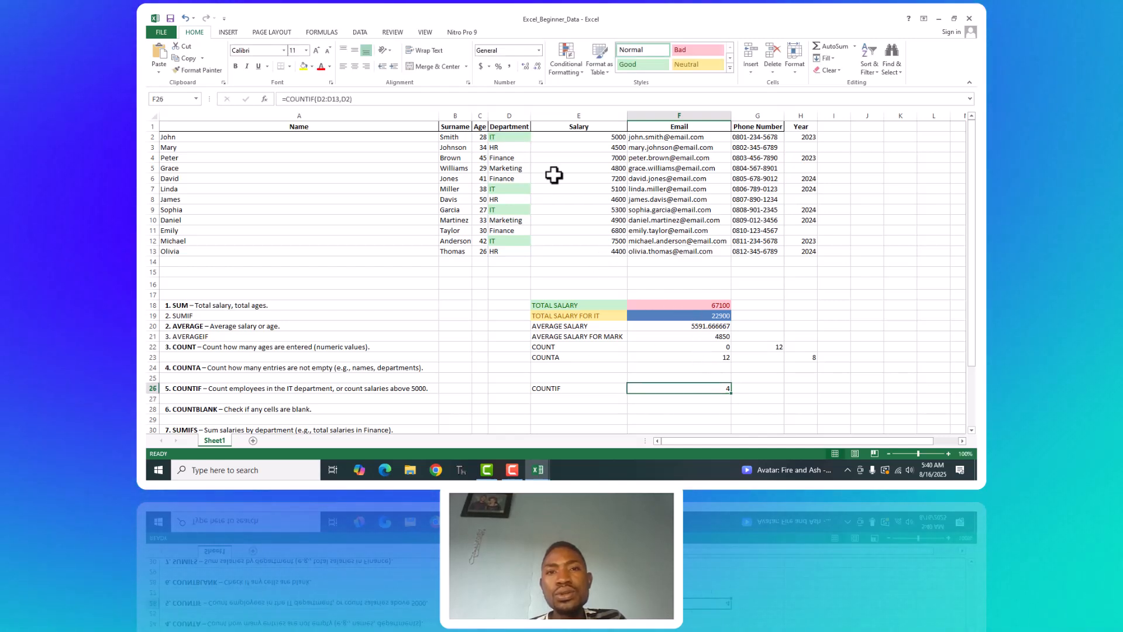
click(515, 137)
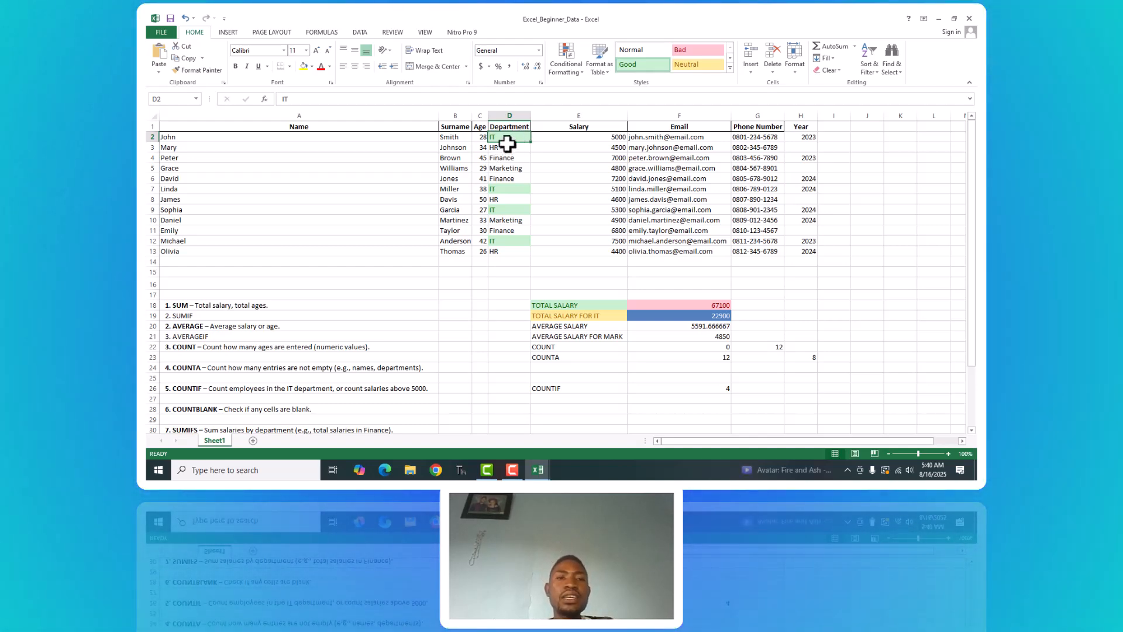
click(502, 210)
click(510, 240)
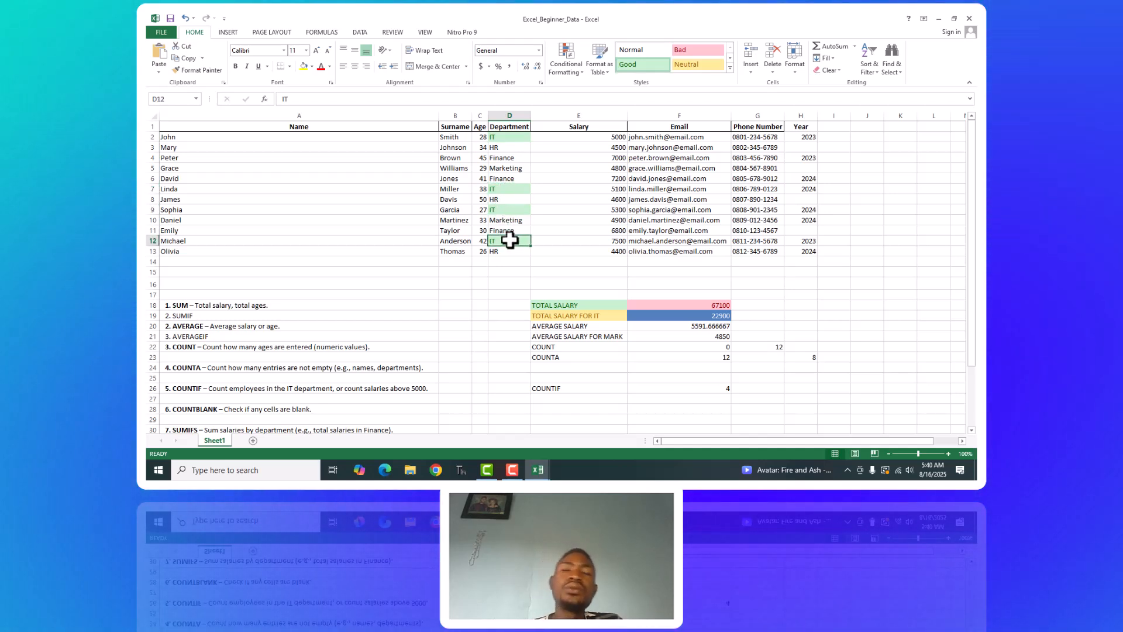
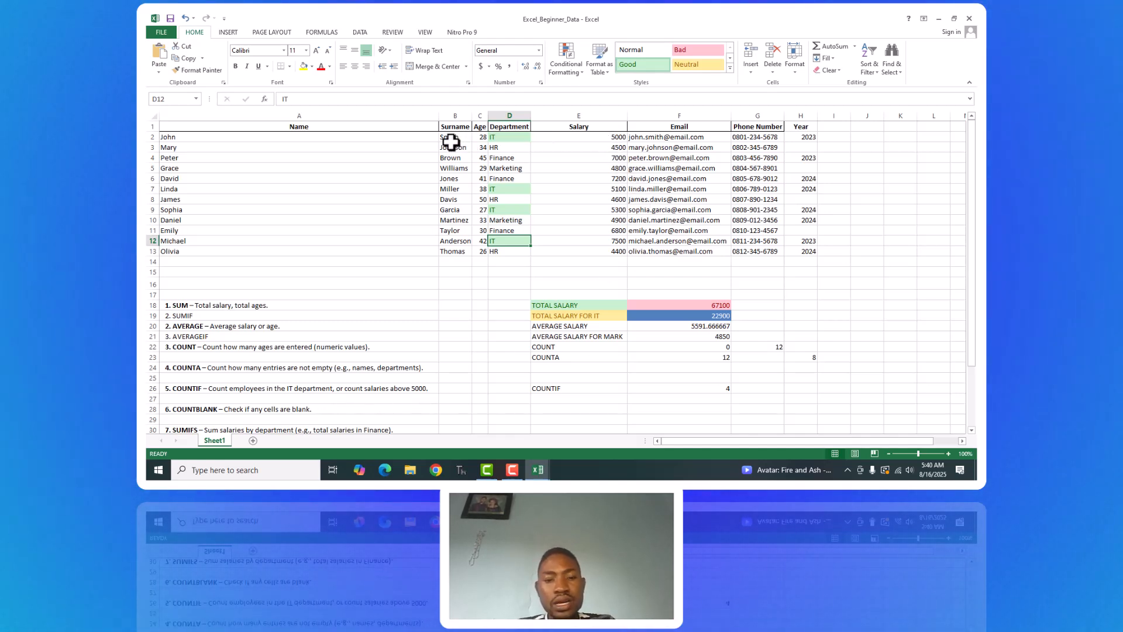
Enter the label COUNTBLANK in cell E28 beside the COUNTBLANK exercise.
click(193, 139)
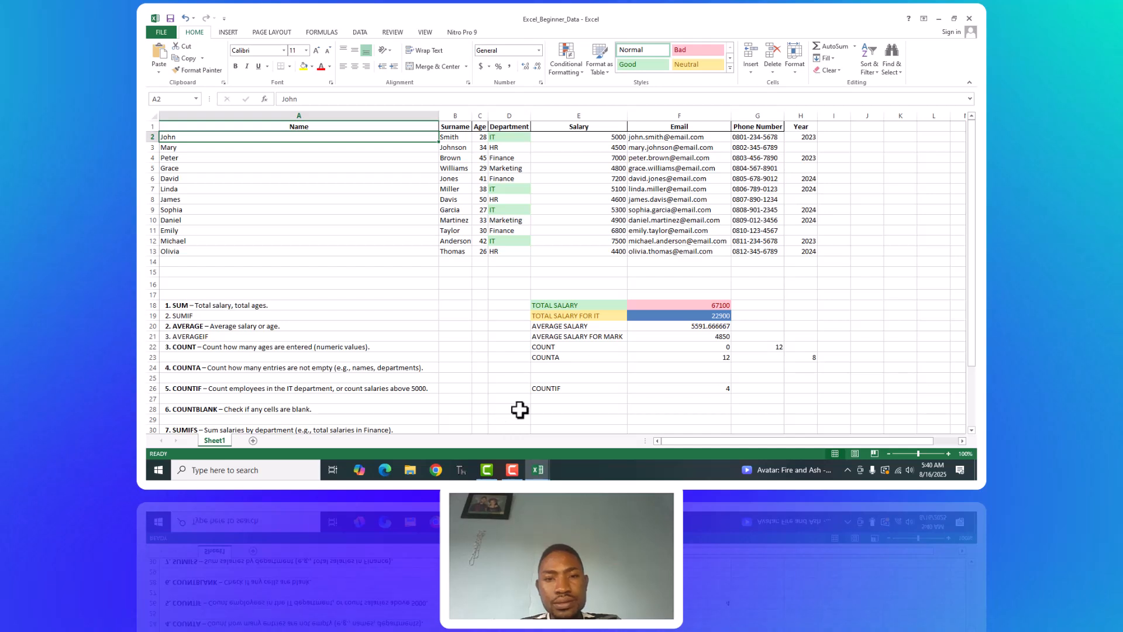
click(537, 408)
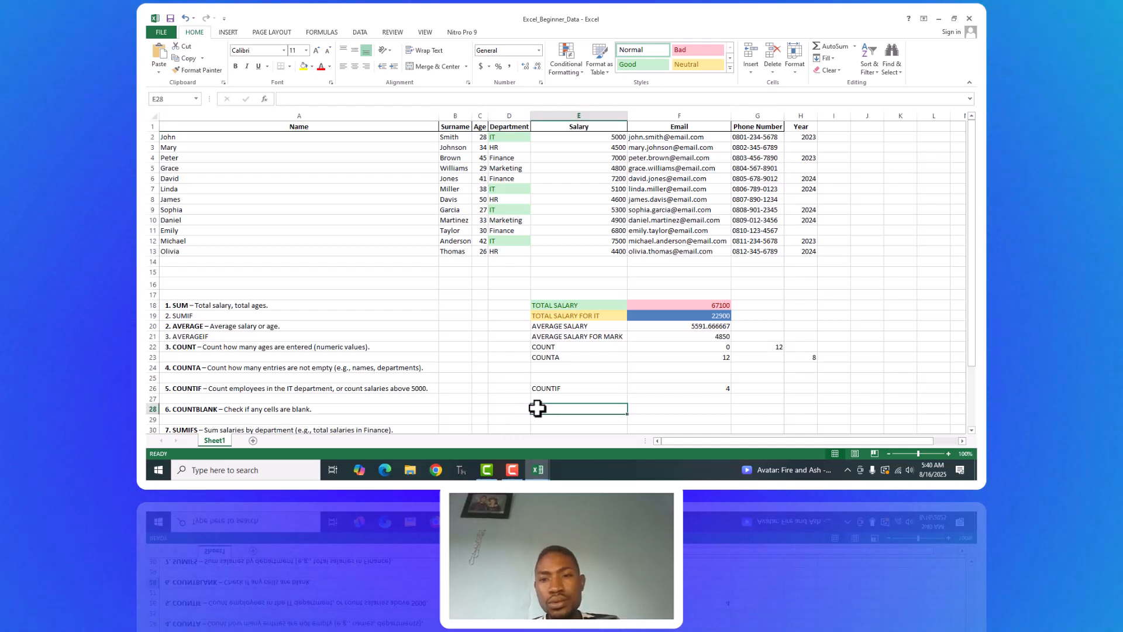
text(COUNTBLANK)
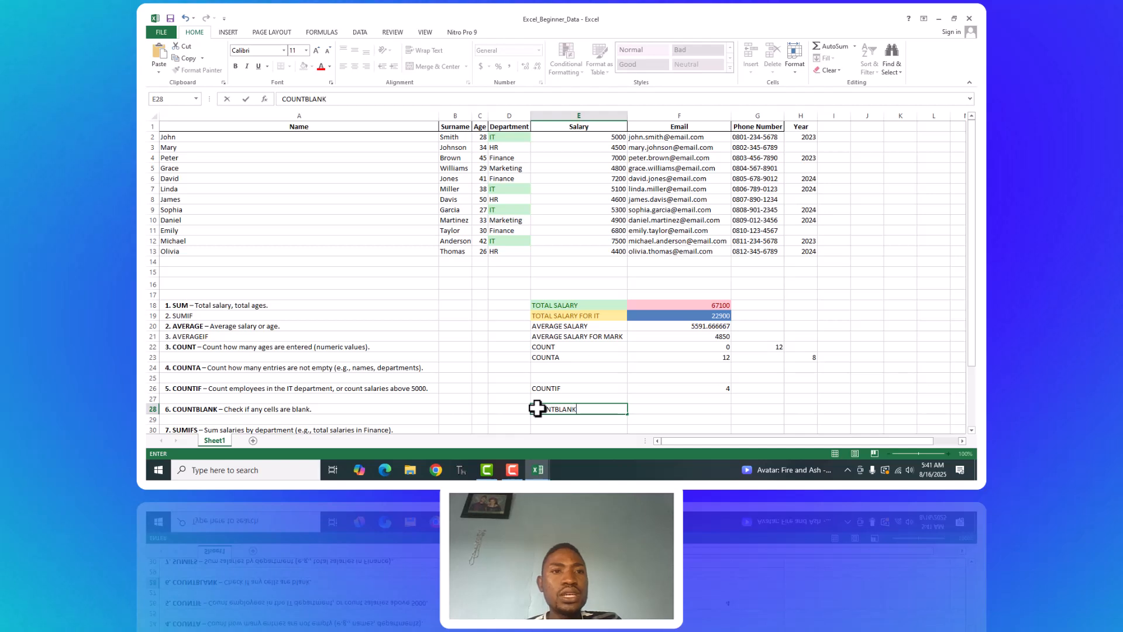
click(708, 410)
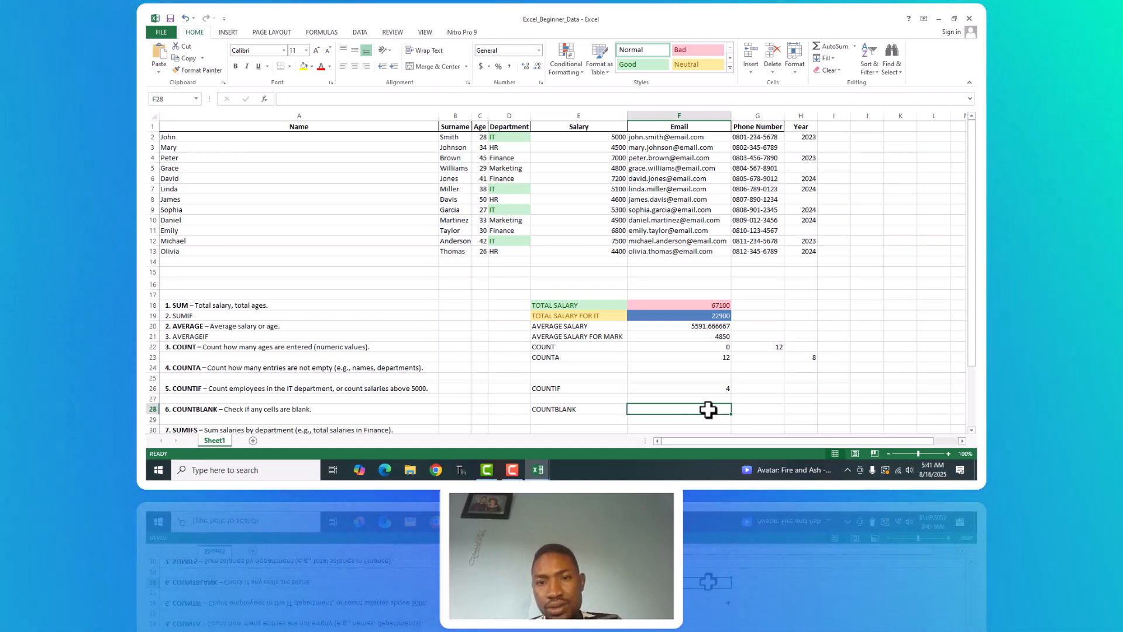
Count the blank cells in the Name column in F28 with =COUNTBLANK(A2:A13) and reselect the cell to review its formula.
click(219, 145)
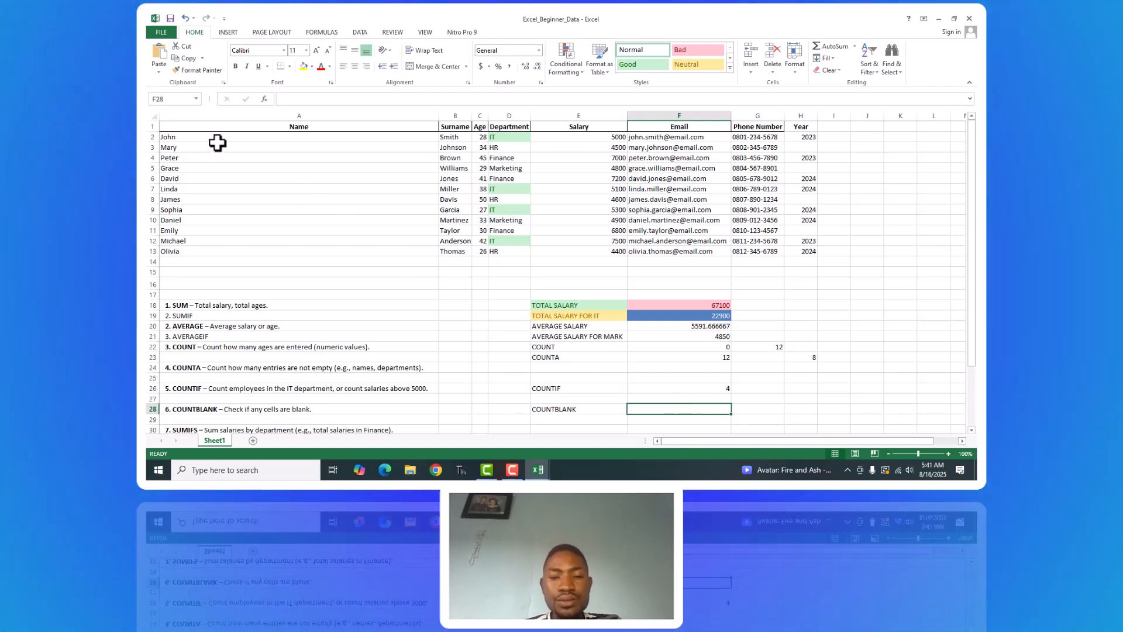
click(201, 134)
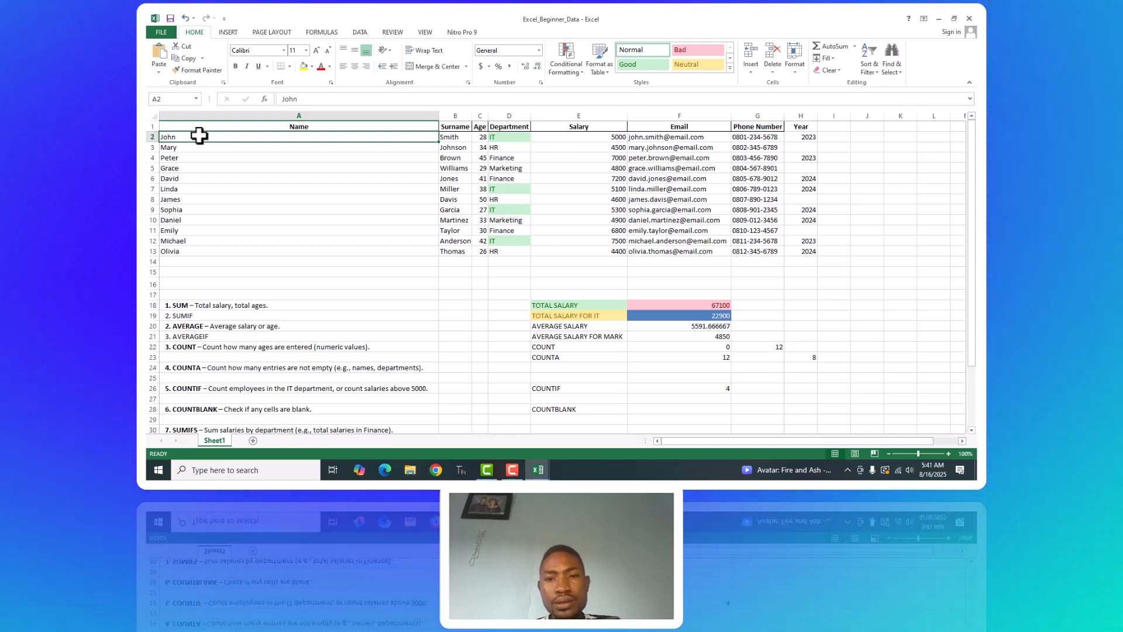
click(638, 409)
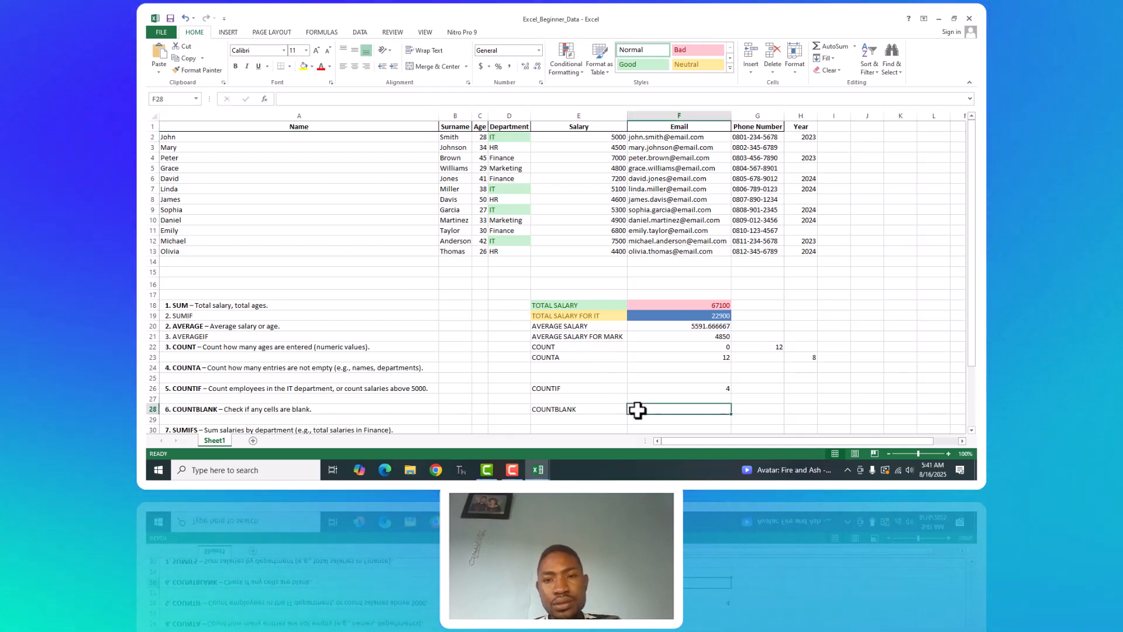
text(=COUNT)
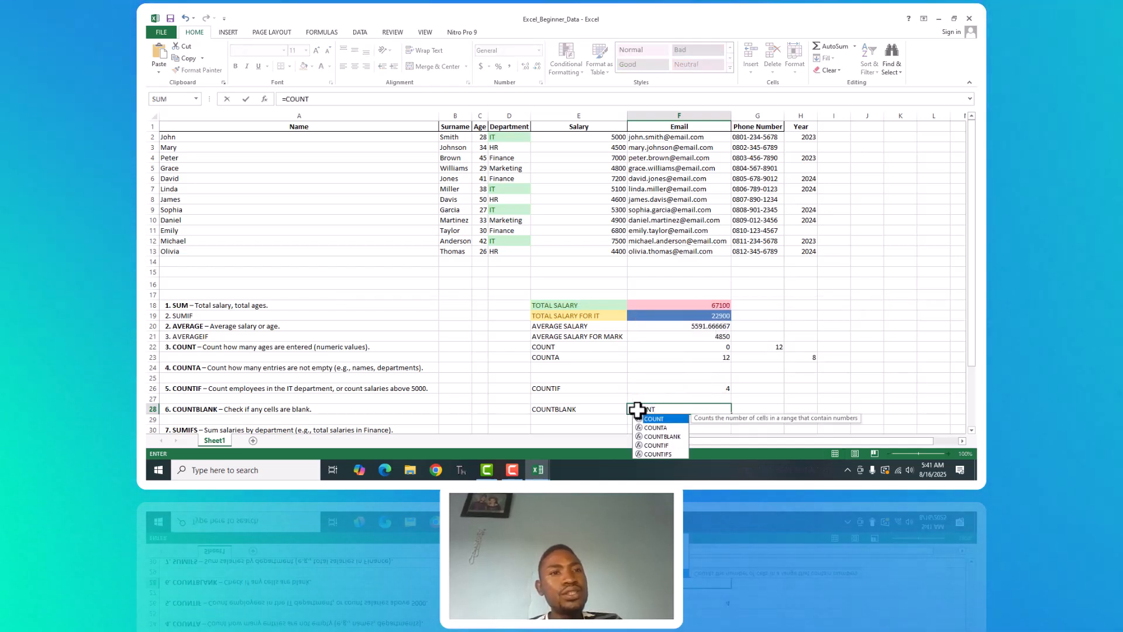
text(BL)
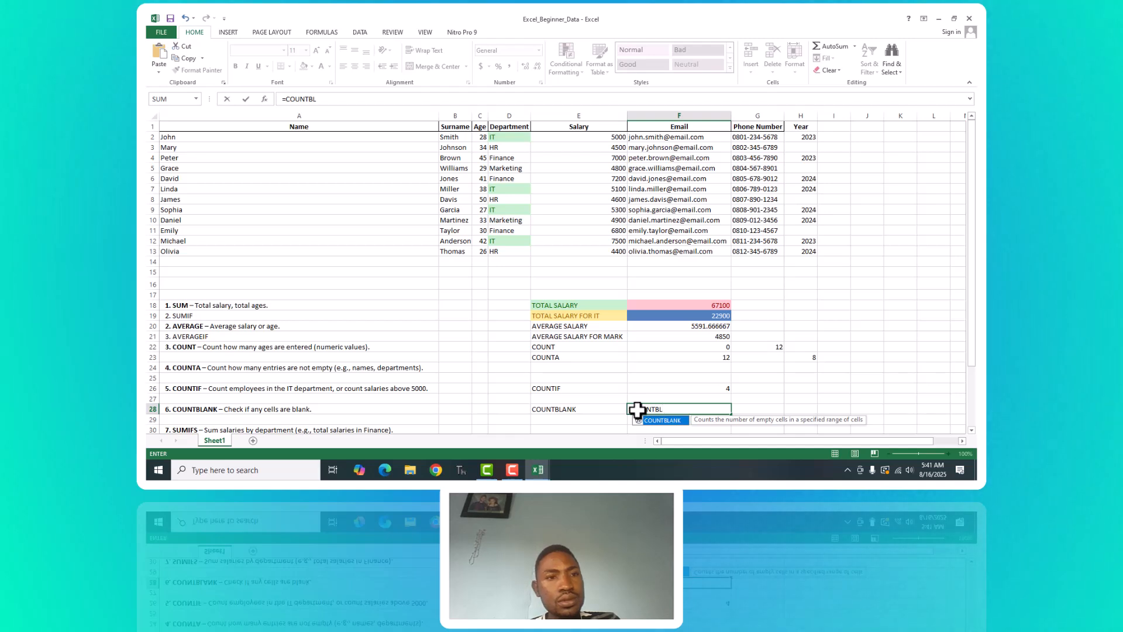
text(ANK)
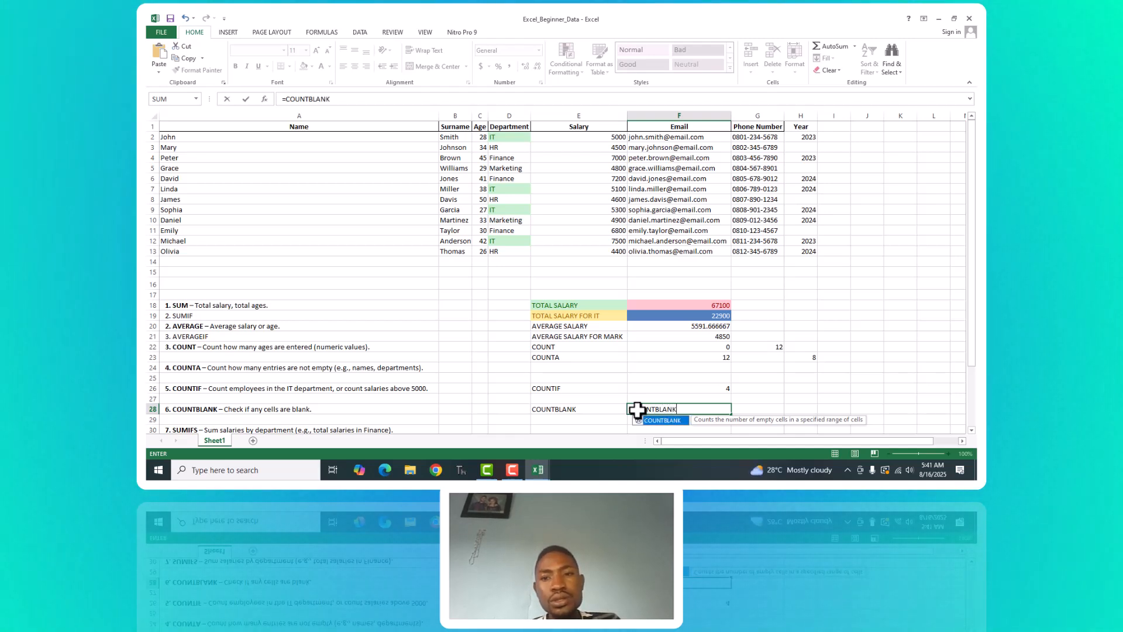
text(()
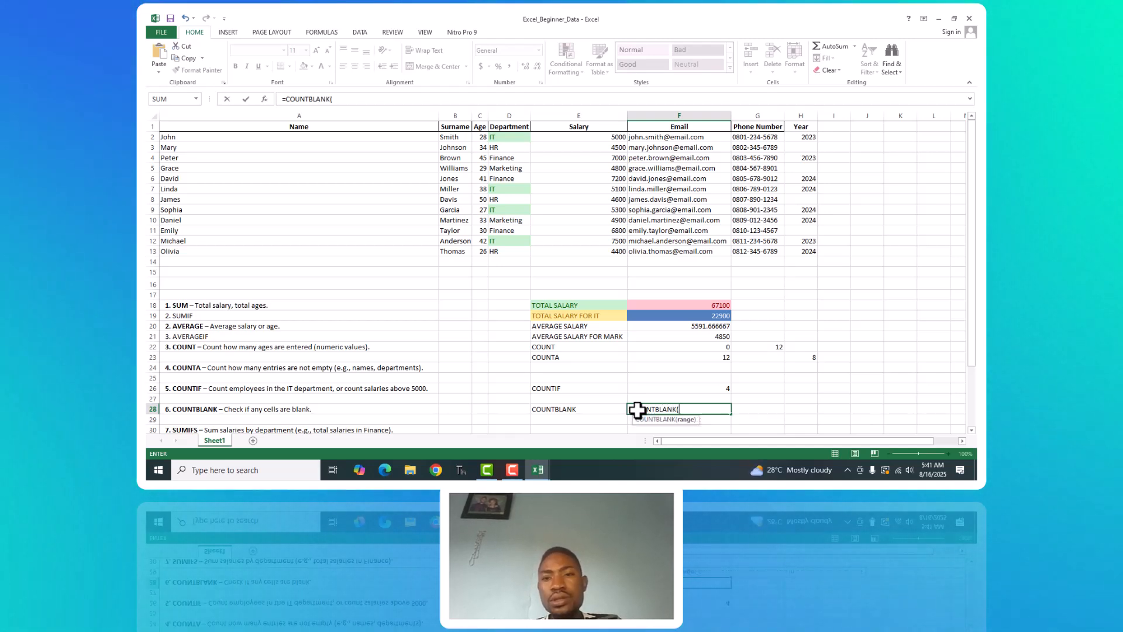
click(215, 137)
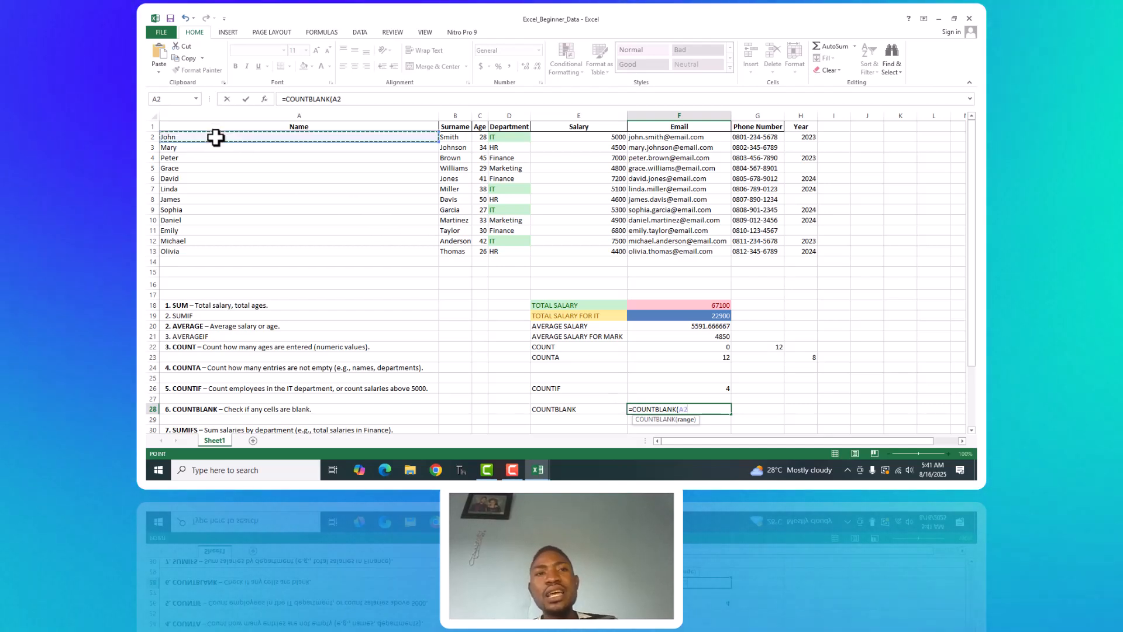
shift+click(201, 255)
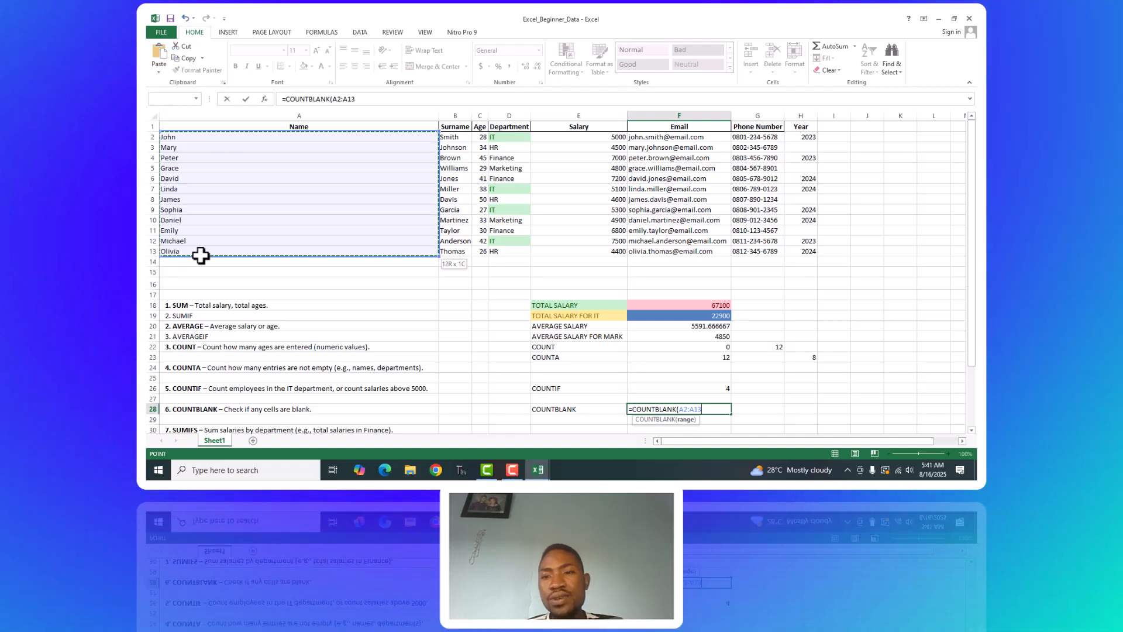
key(Return)
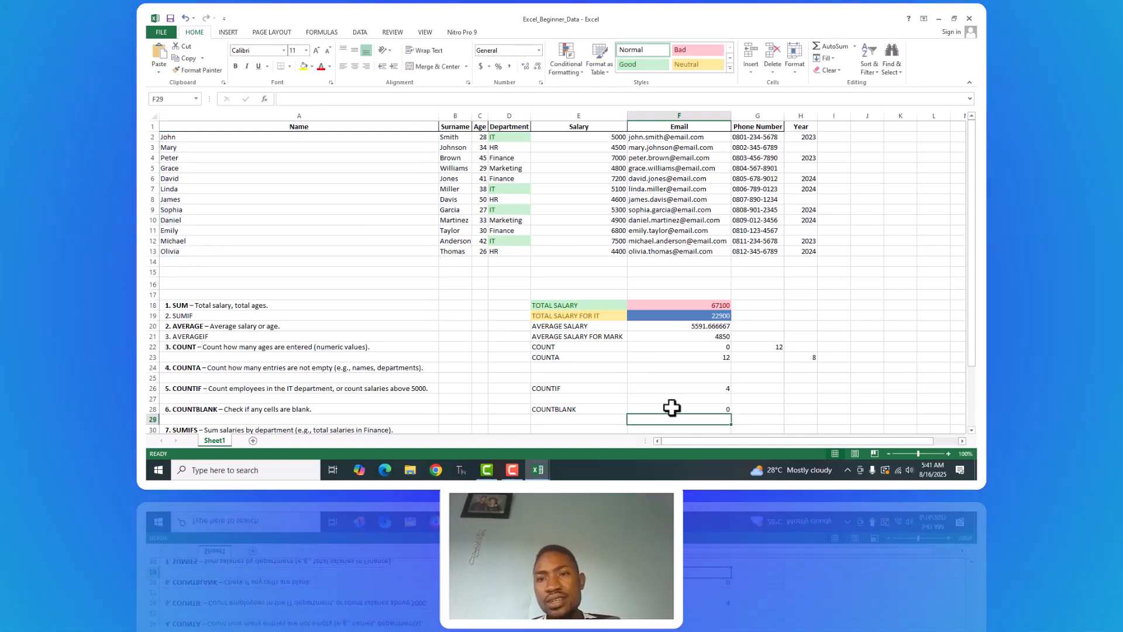
click(671, 407)
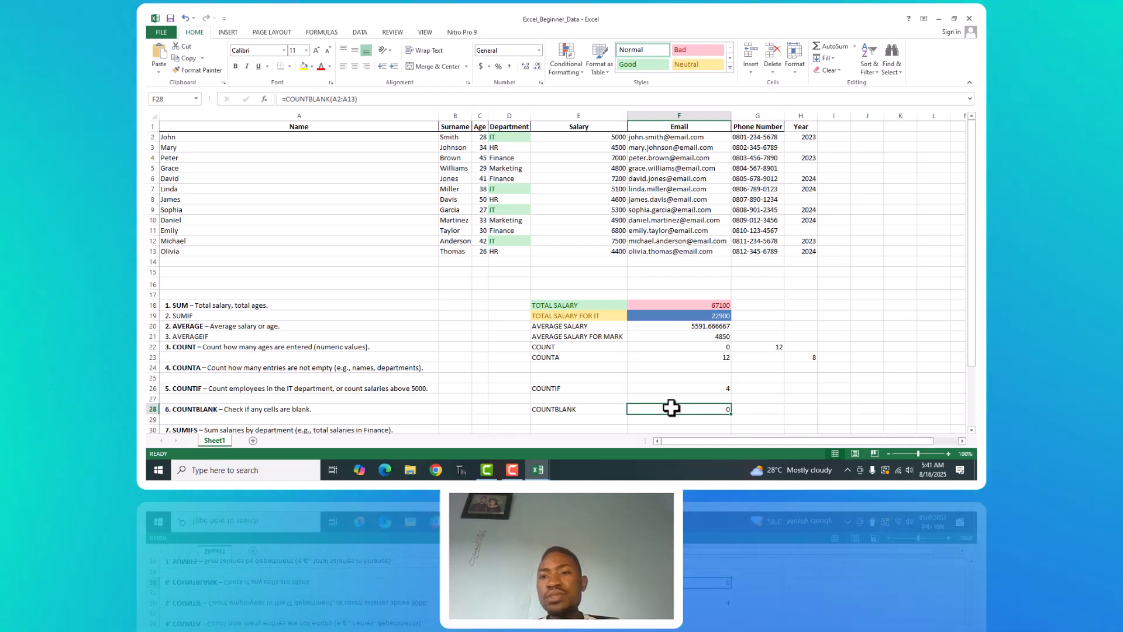
Count the blank Year cells in H28 with =COUNTBLANK(H2:H13) and reselect the cell to review its formula.
click(772, 413)
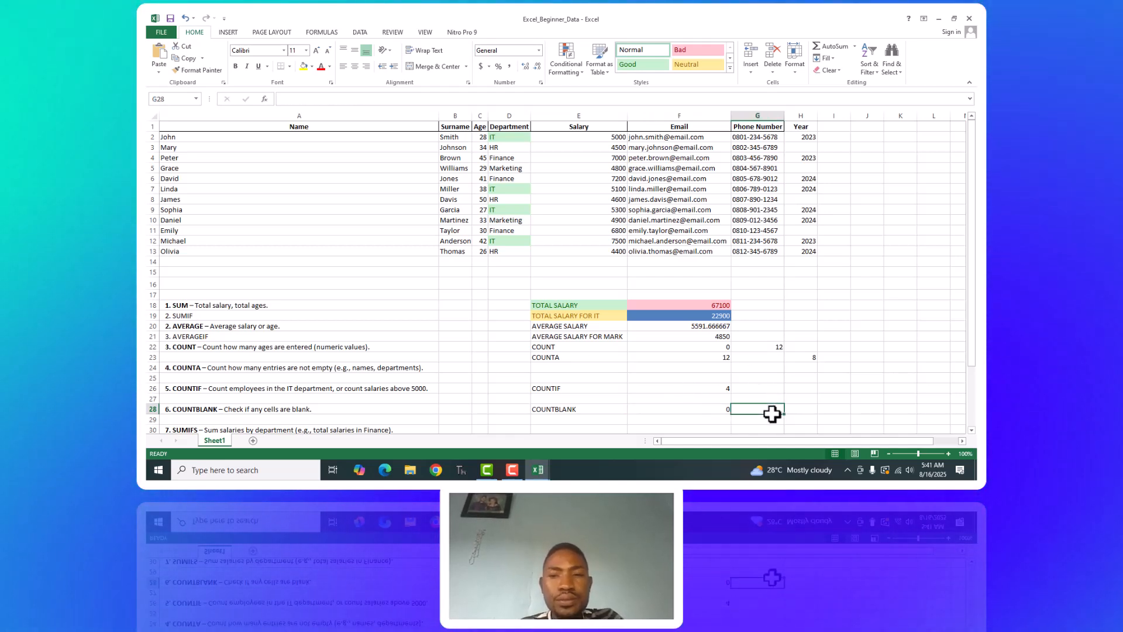
click(809, 138)
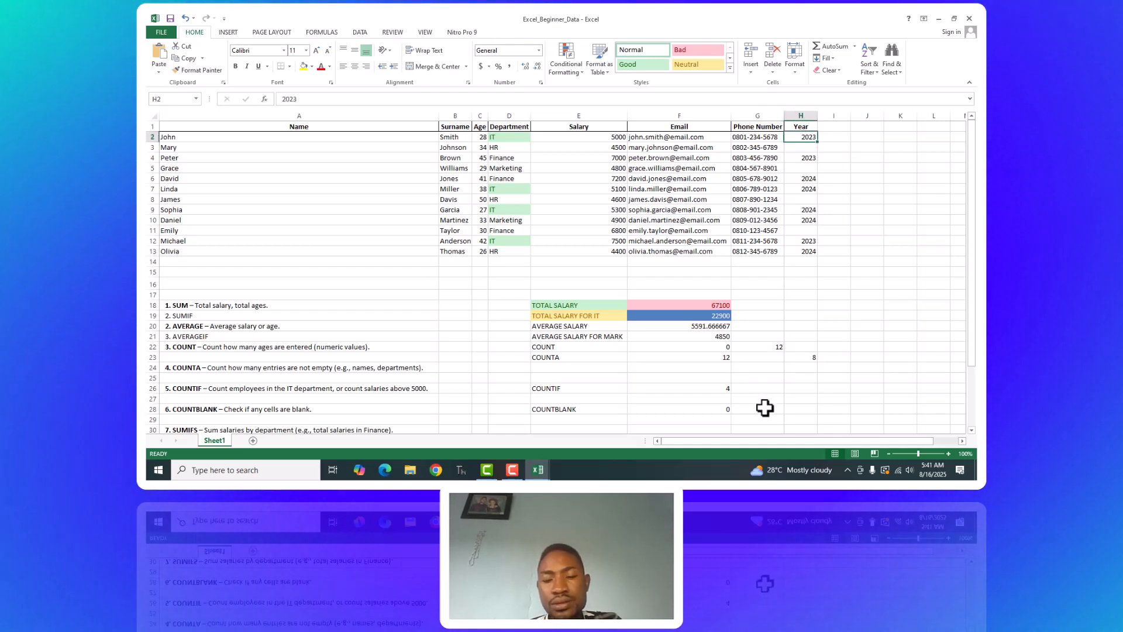
click(804, 411)
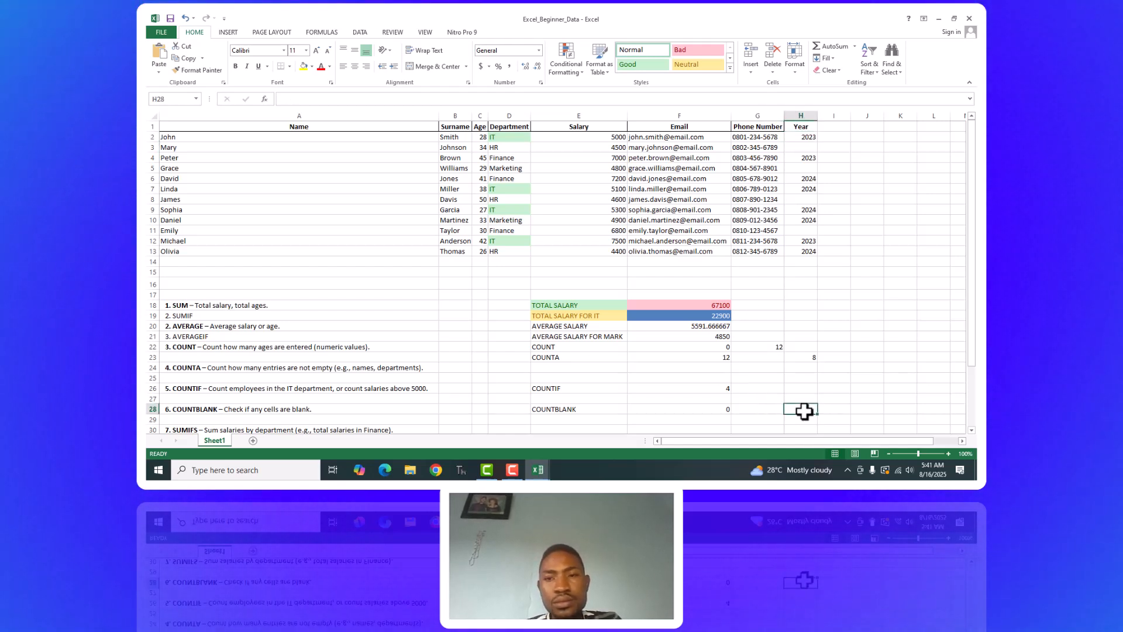
text(=COU)
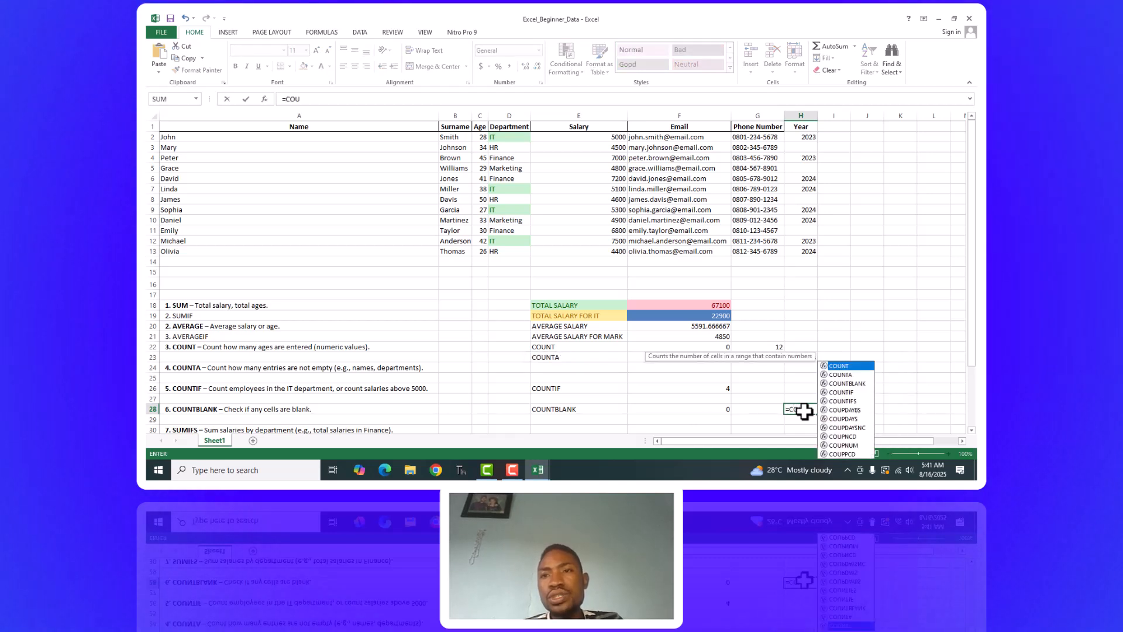
text(NTBLA)
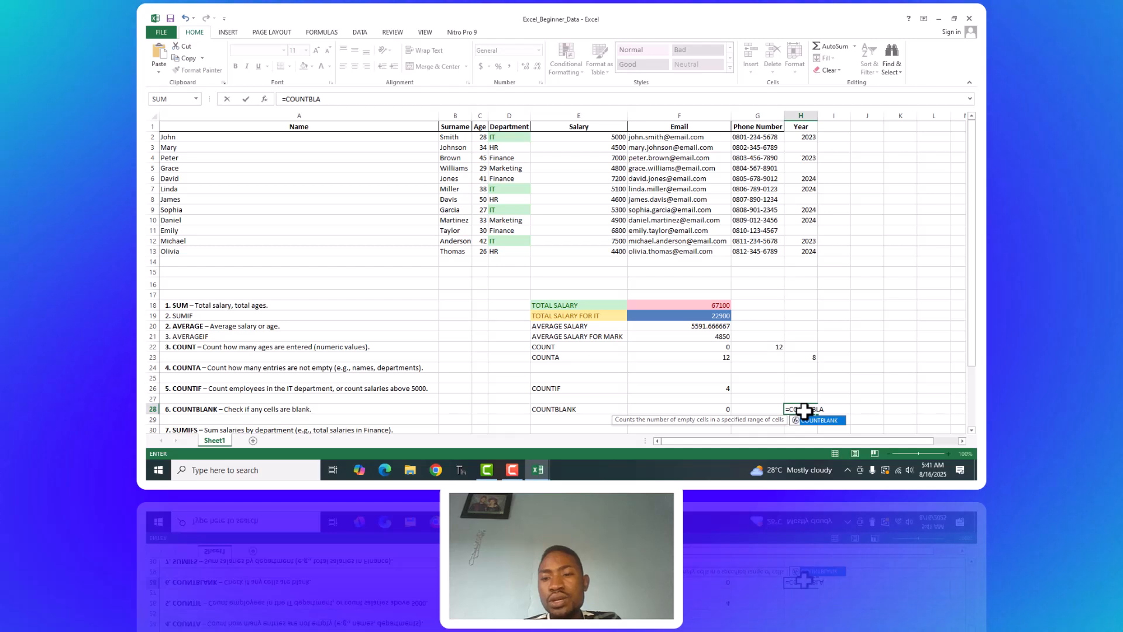
text(NK()
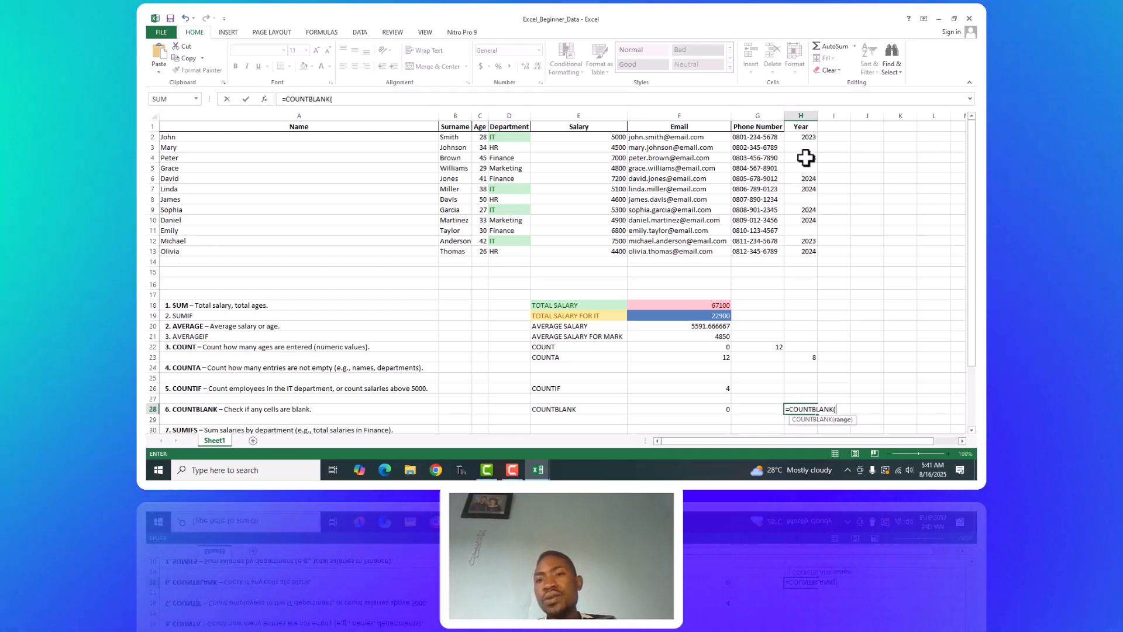
click(805, 134)
drag(802, 182, 808, 253)
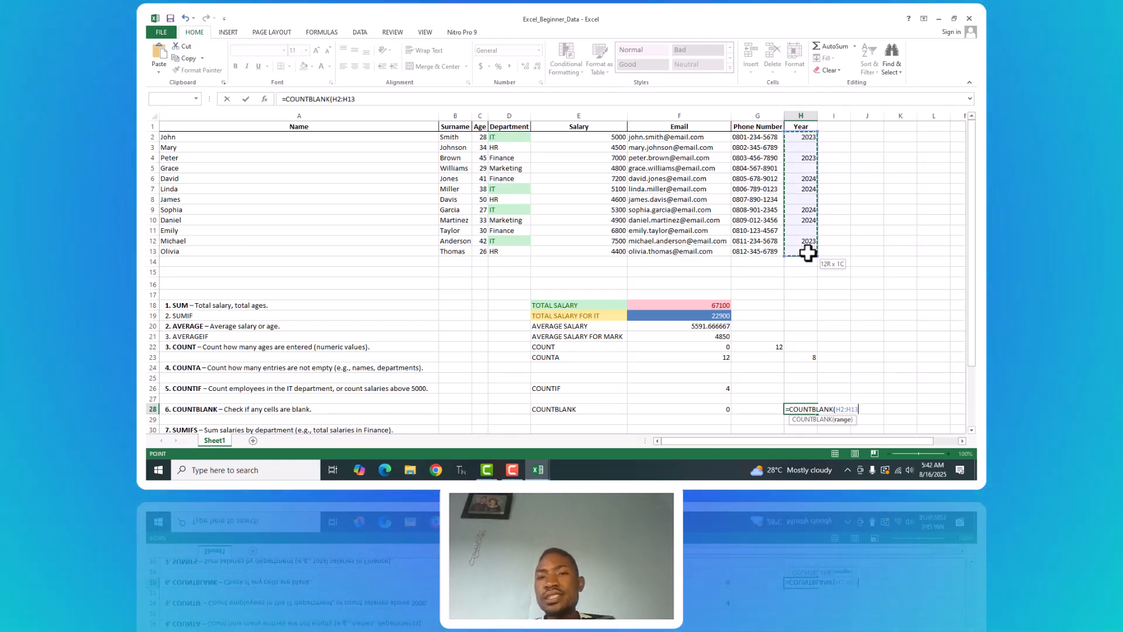
key(ctrl+Return)
key(Return)
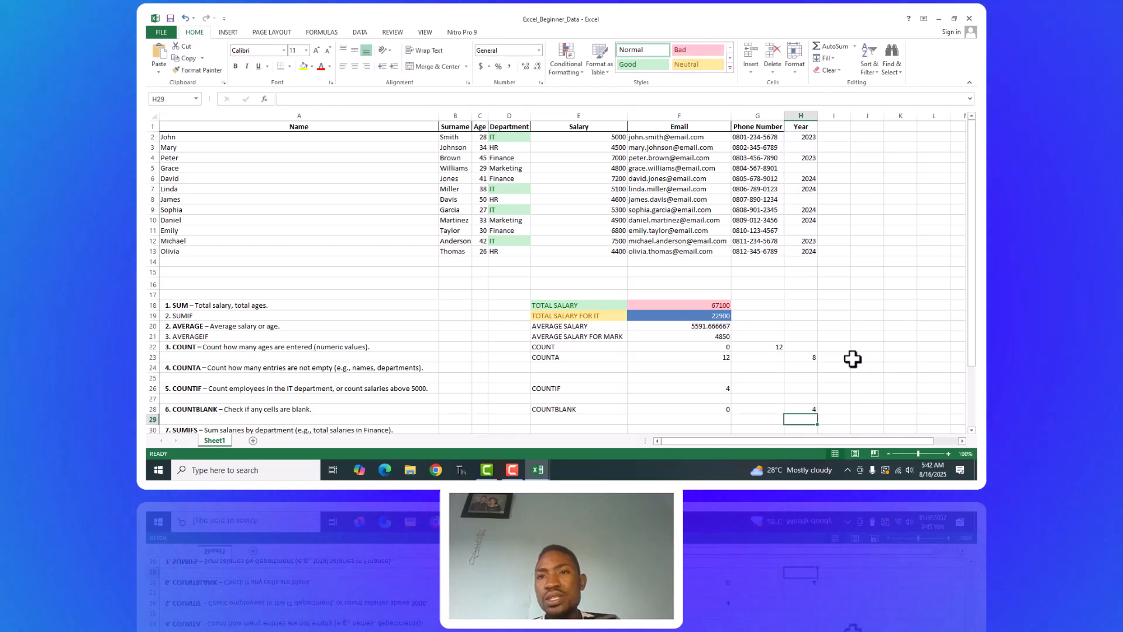
click(807, 408)
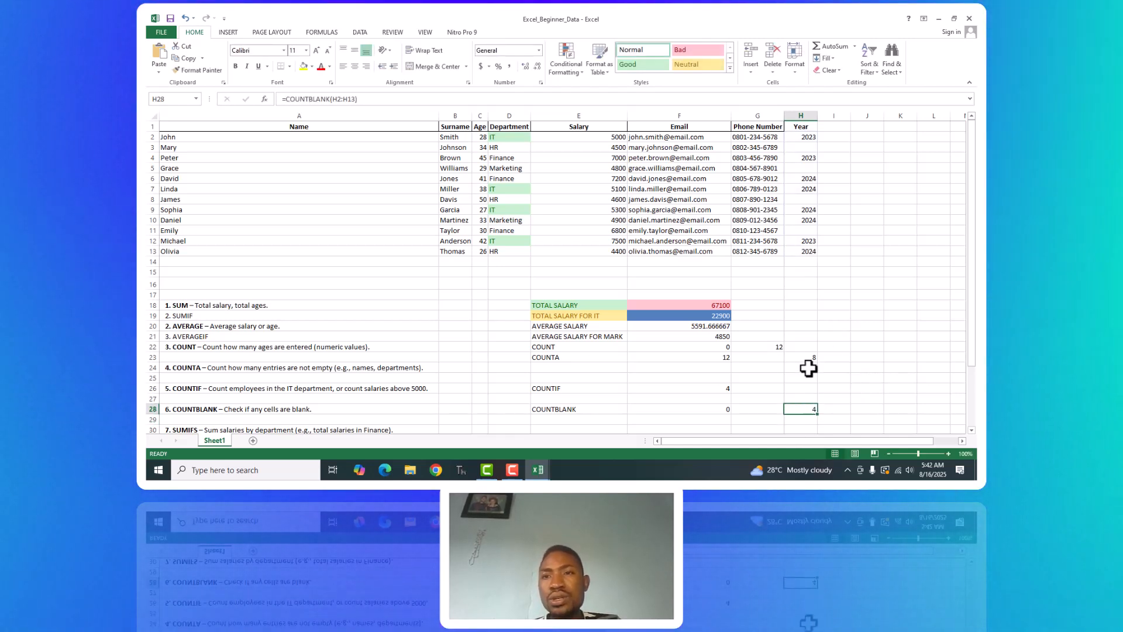
Go through the blank cells H3, H5, H8 and H11 in the Year column to compare them with the COUNTBLANK result.
click(808, 144)
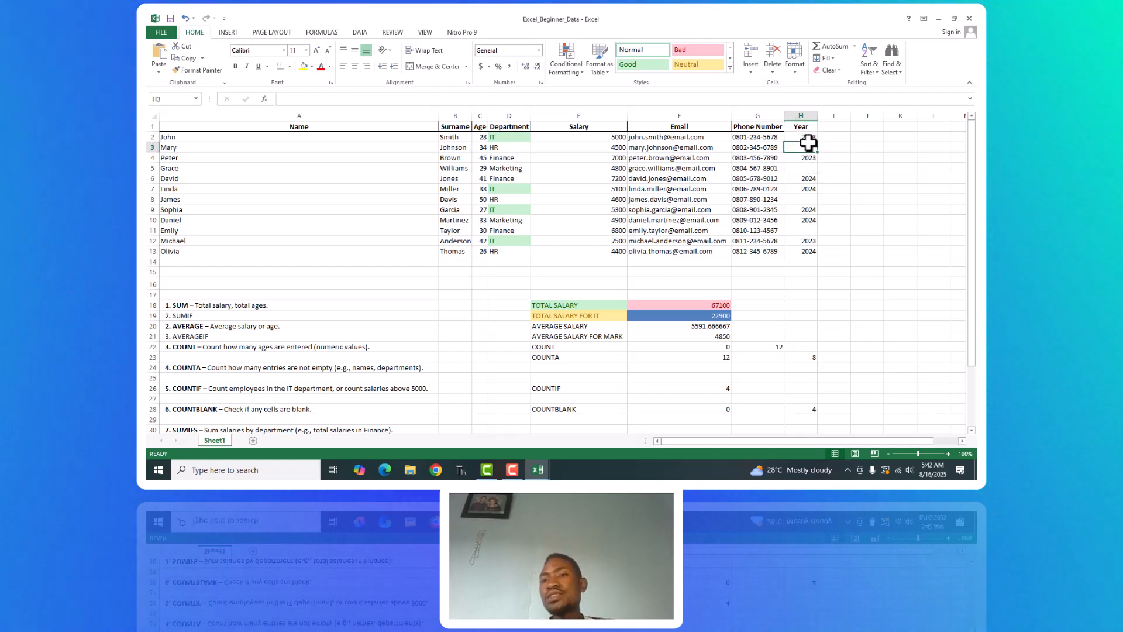
click(802, 166)
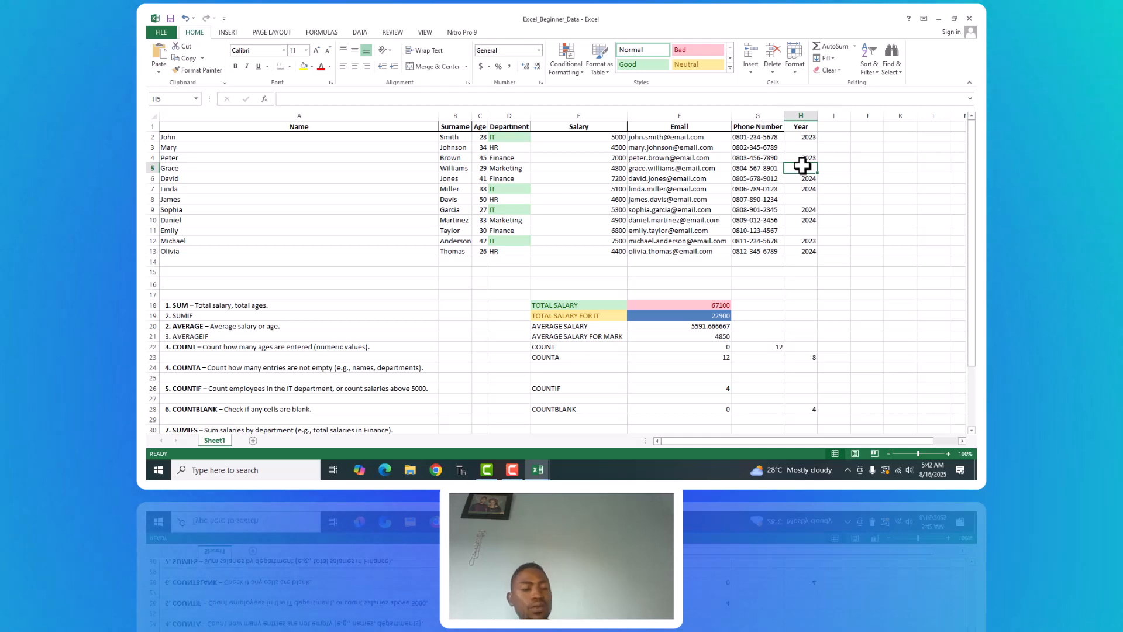
click(805, 199)
click(806, 231)
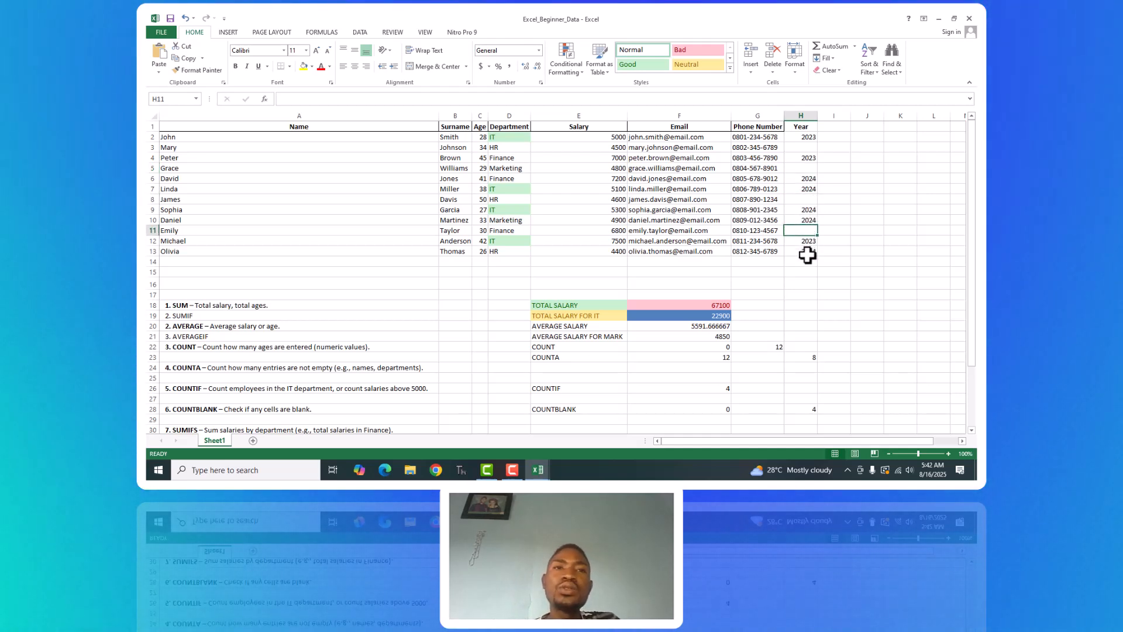
click(807, 411)
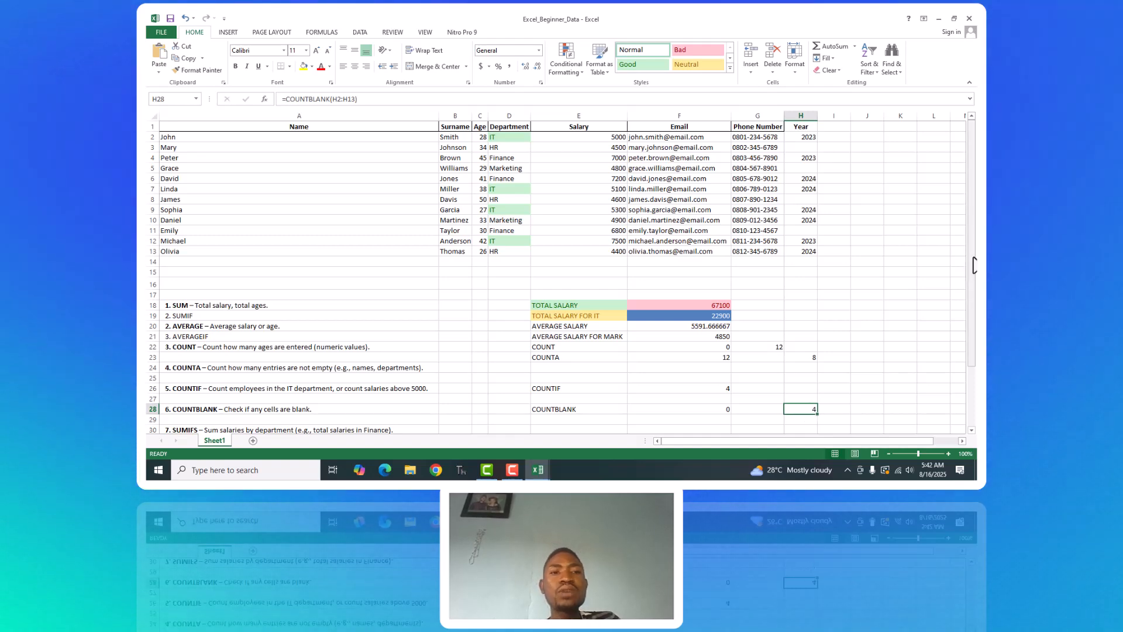
Move the SUMIFS exercise description from A30 to A19, replacing the short SUMIF entry there.
drag(975, 266, 975, 307)
drag(975, 349, 975, 376)
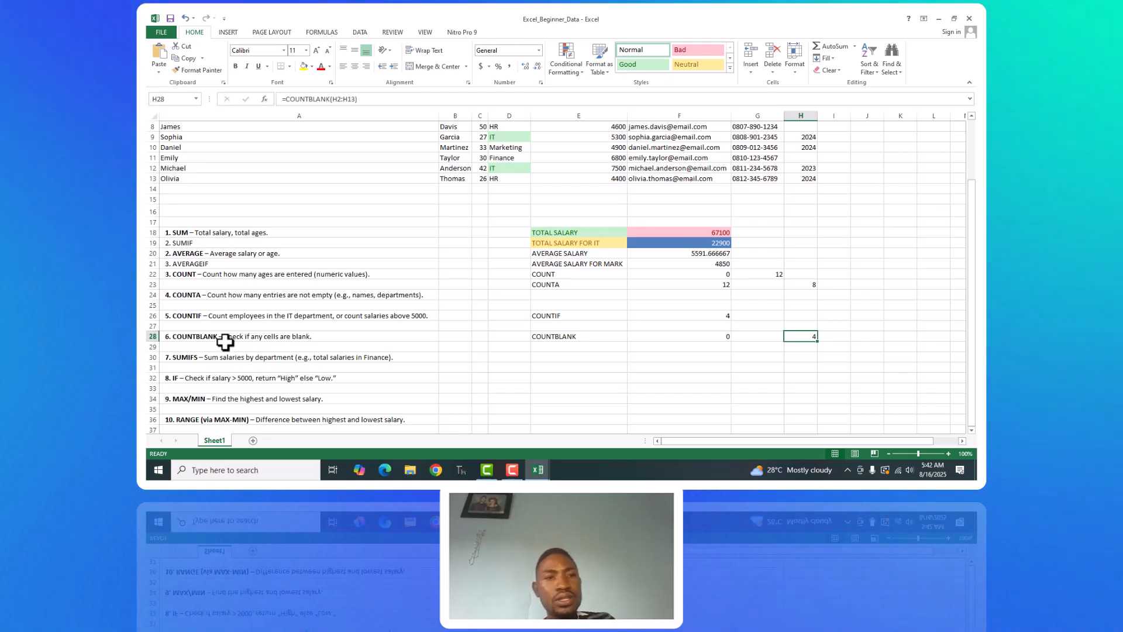
click(183, 244)
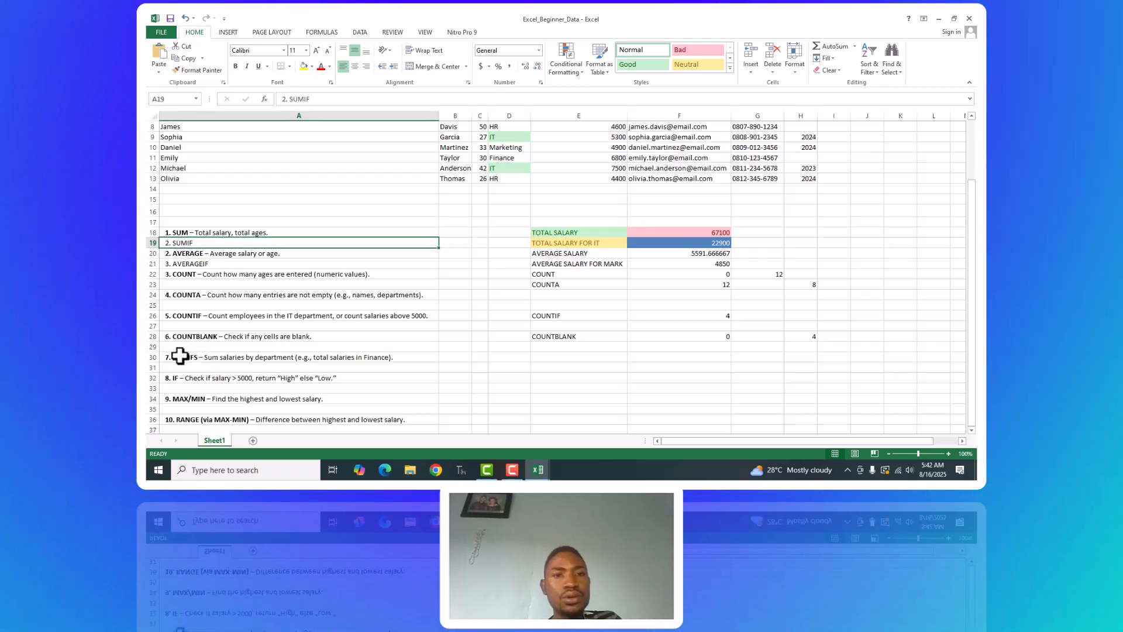
click(170, 358)
key(ctrl+c)
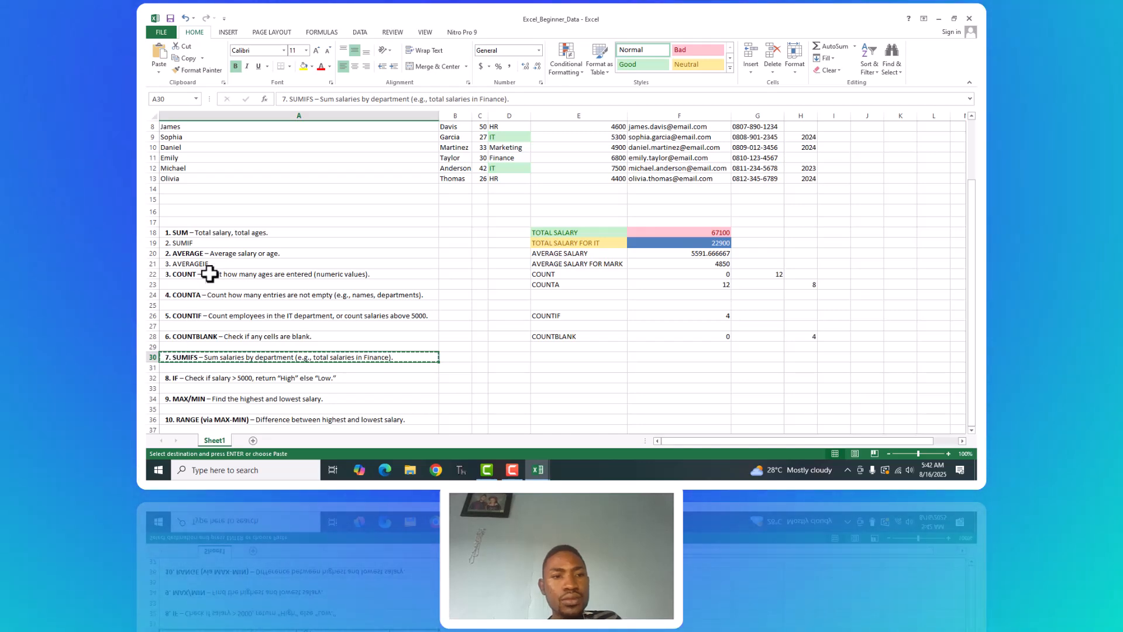
click(205, 244)
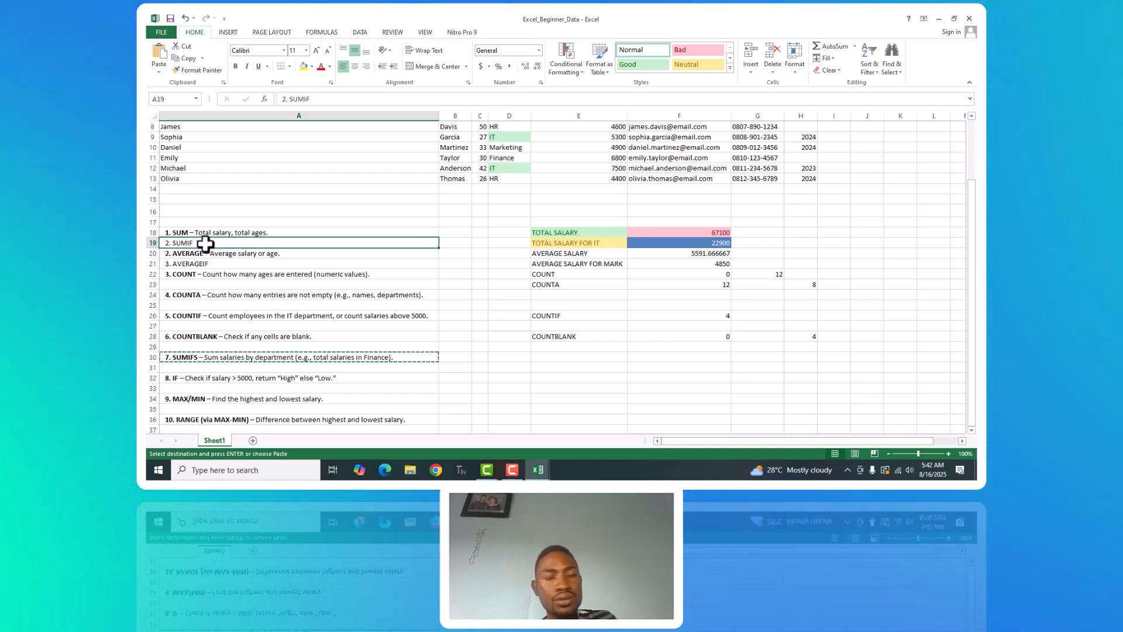
key(ctrl+v)
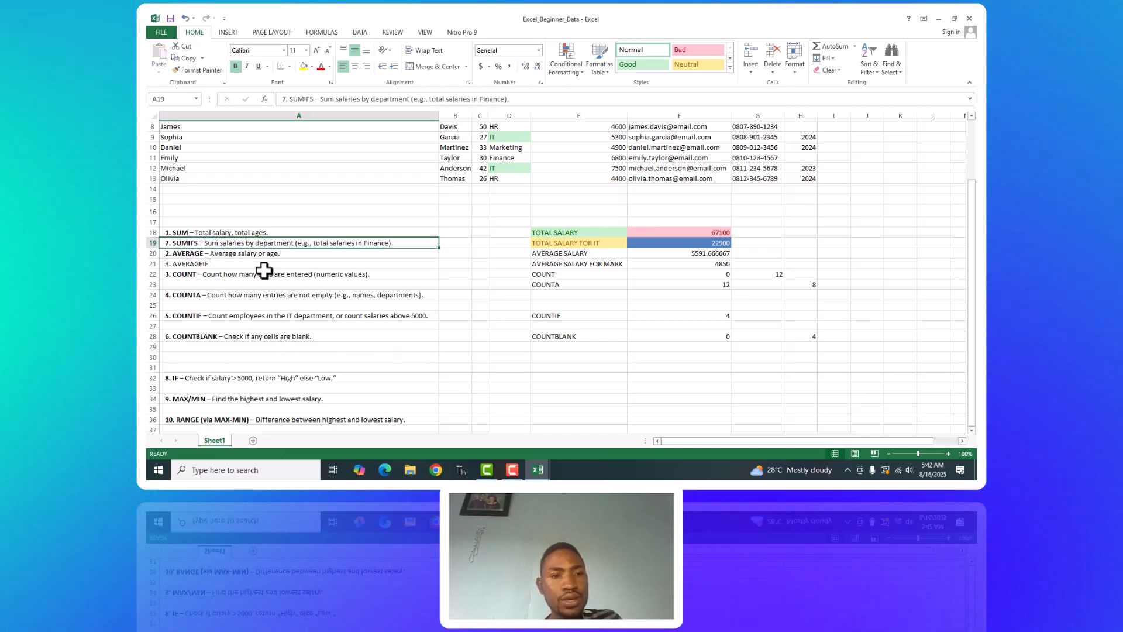
Delete the blank rows 29 to 31 between the COUNTBLANK and IF exercise descriptions.
click(171, 368)
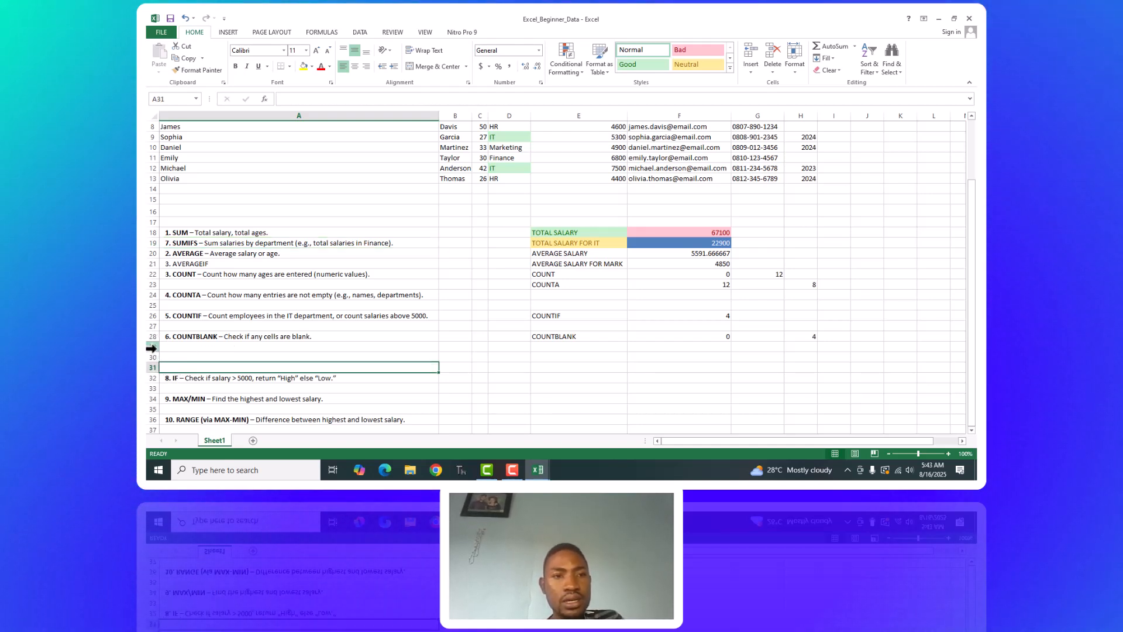
click(151, 348)
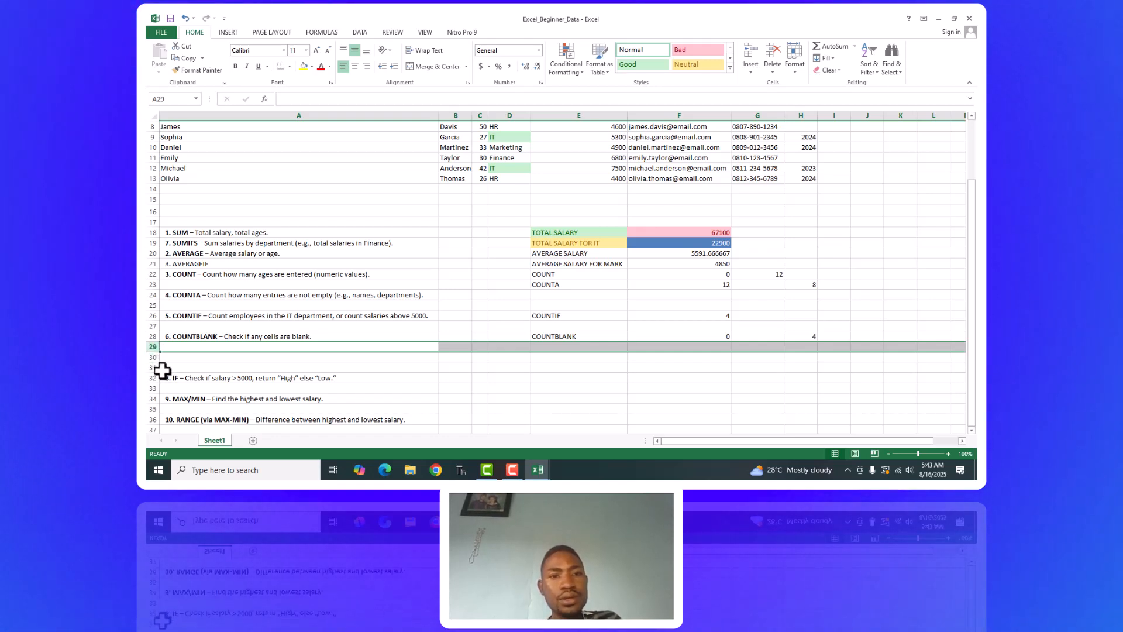
shift+click(151, 368)
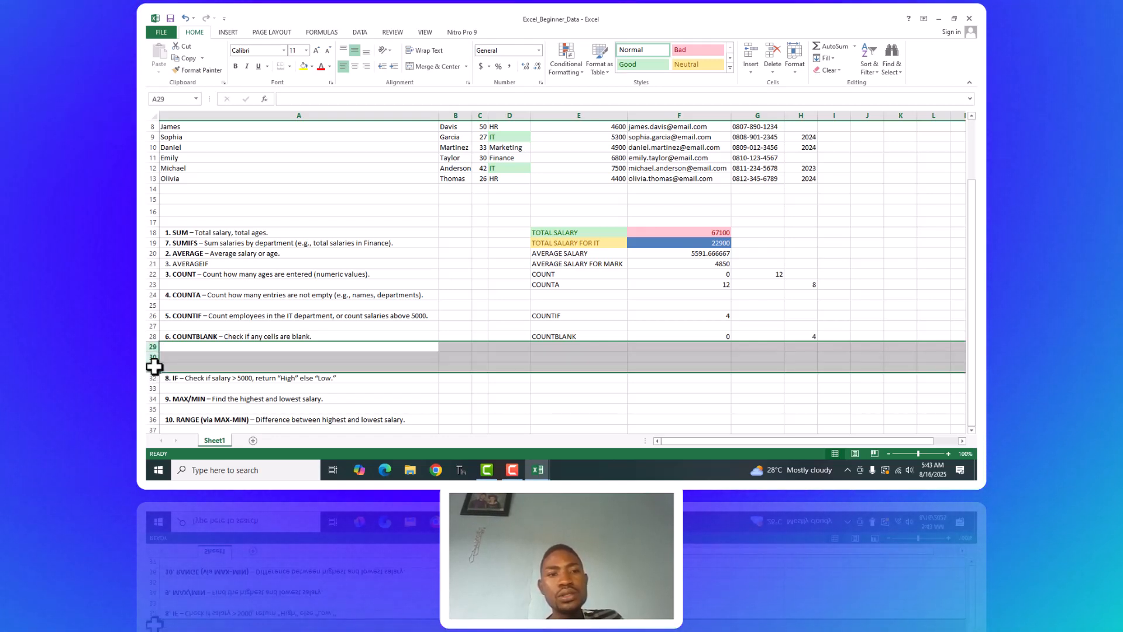
right_click(150, 366)
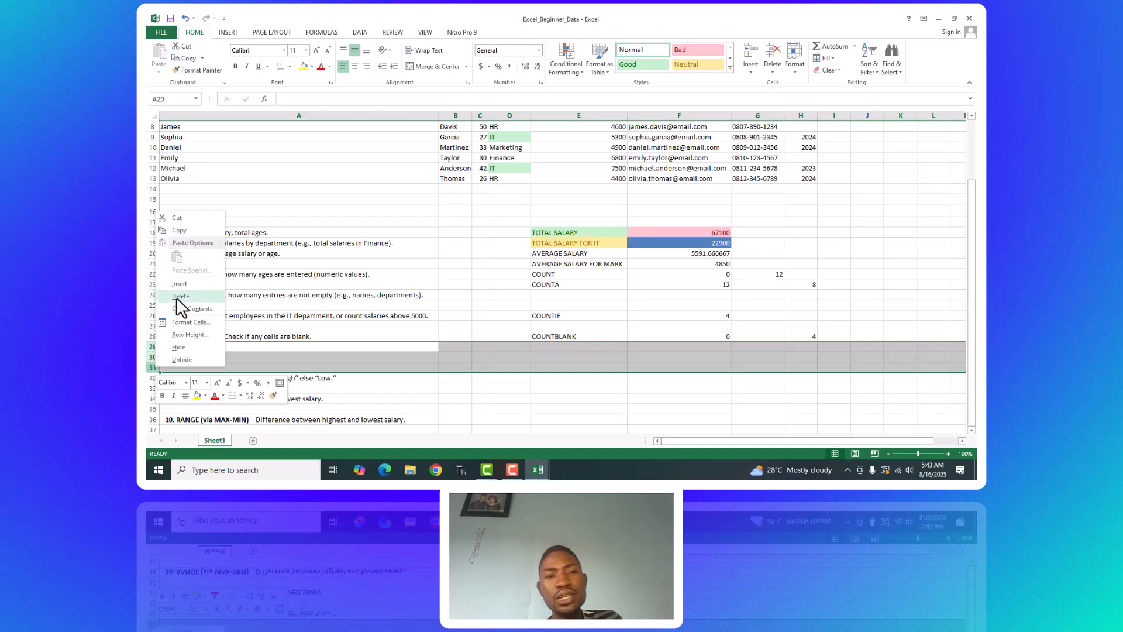
click(180, 296)
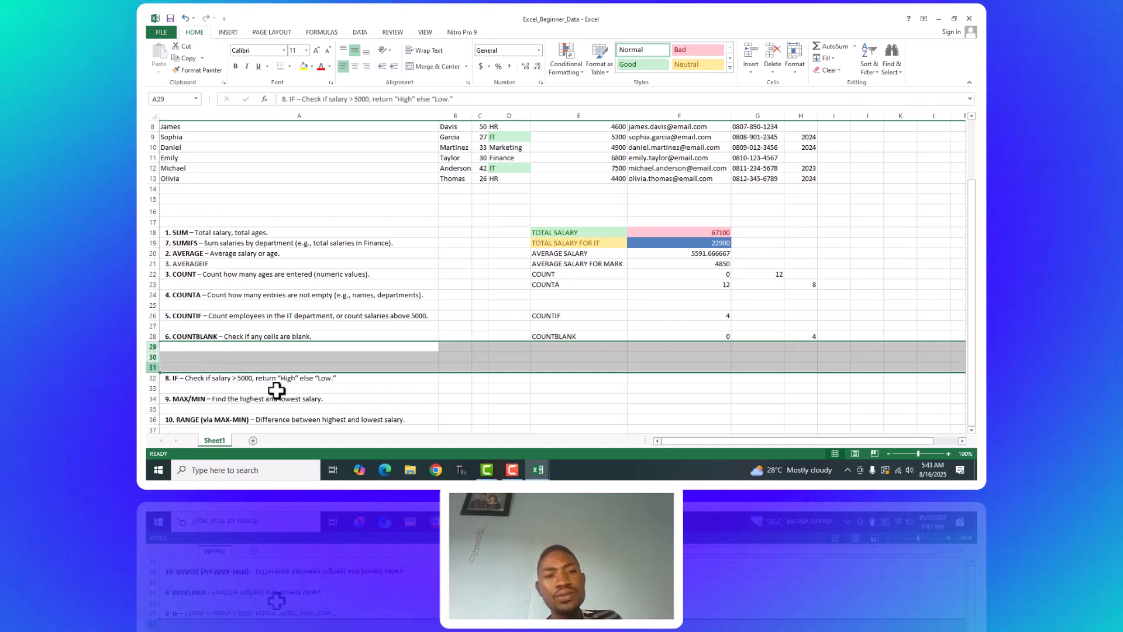
Copy the IF exercise row 29 to row 34 below the RANGE exercise, and clear the original text in A29.
click(426, 365)
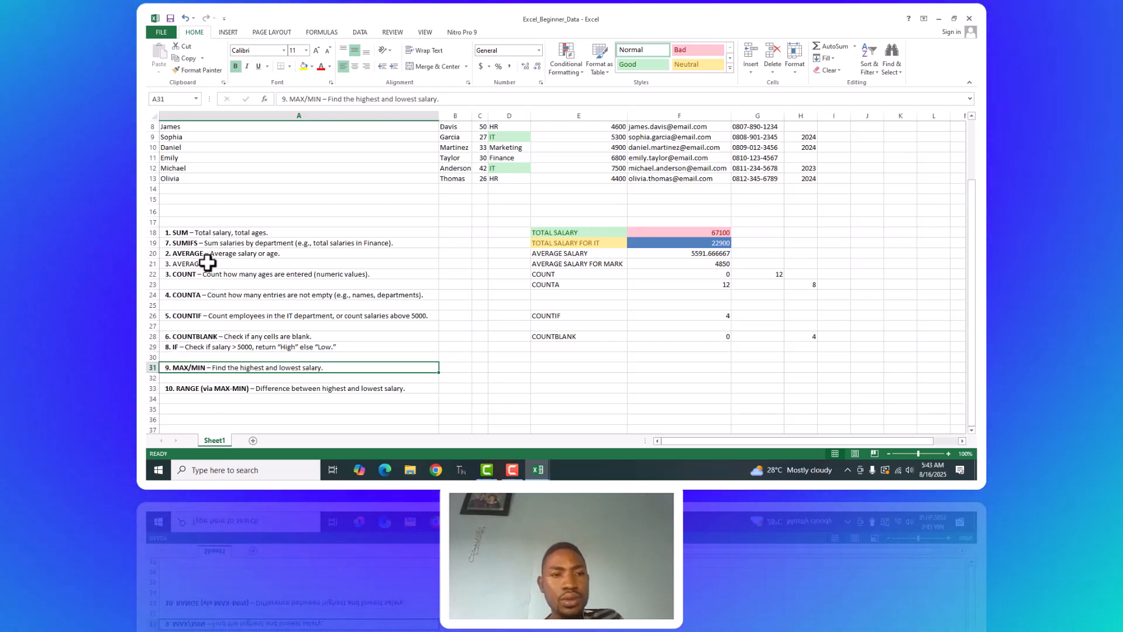
click(166, 348)
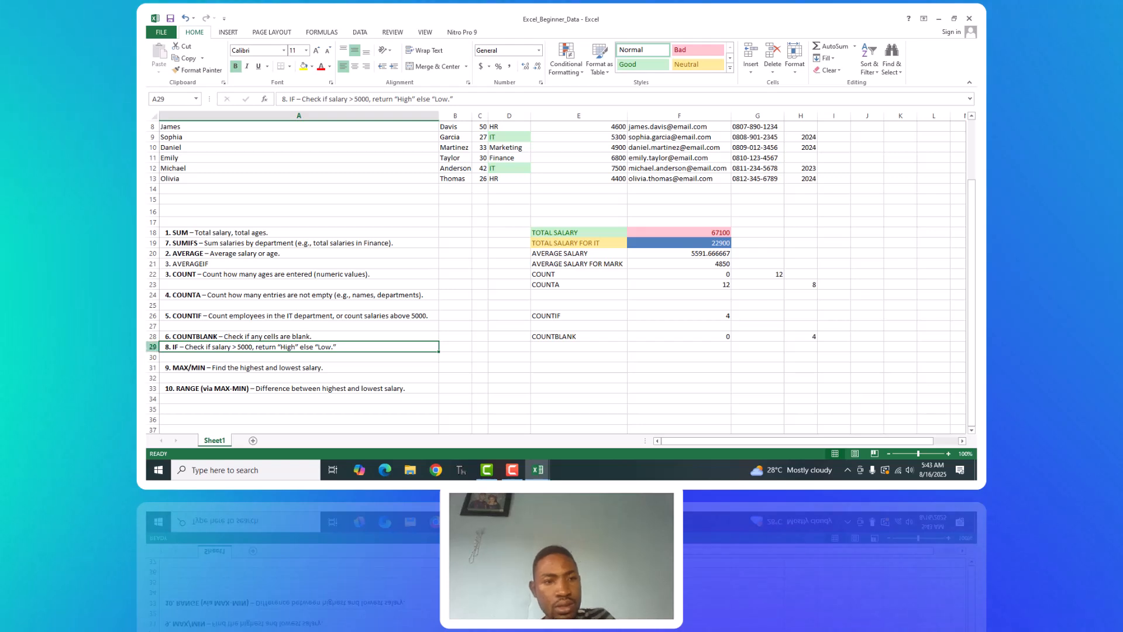
click(150, 347)
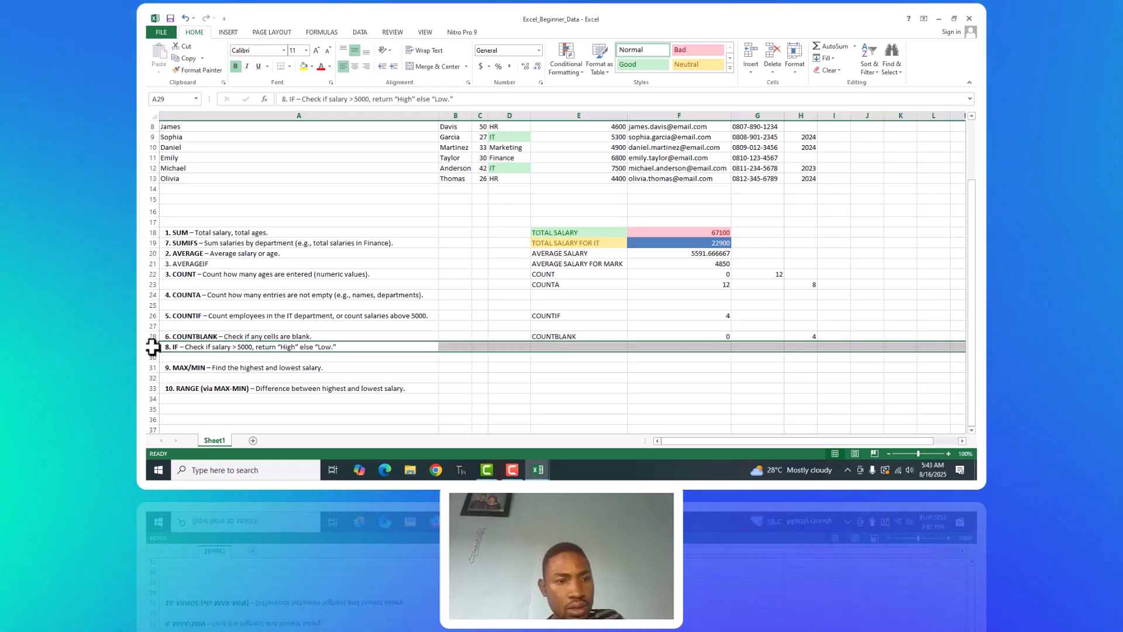
key(ctrl+c)
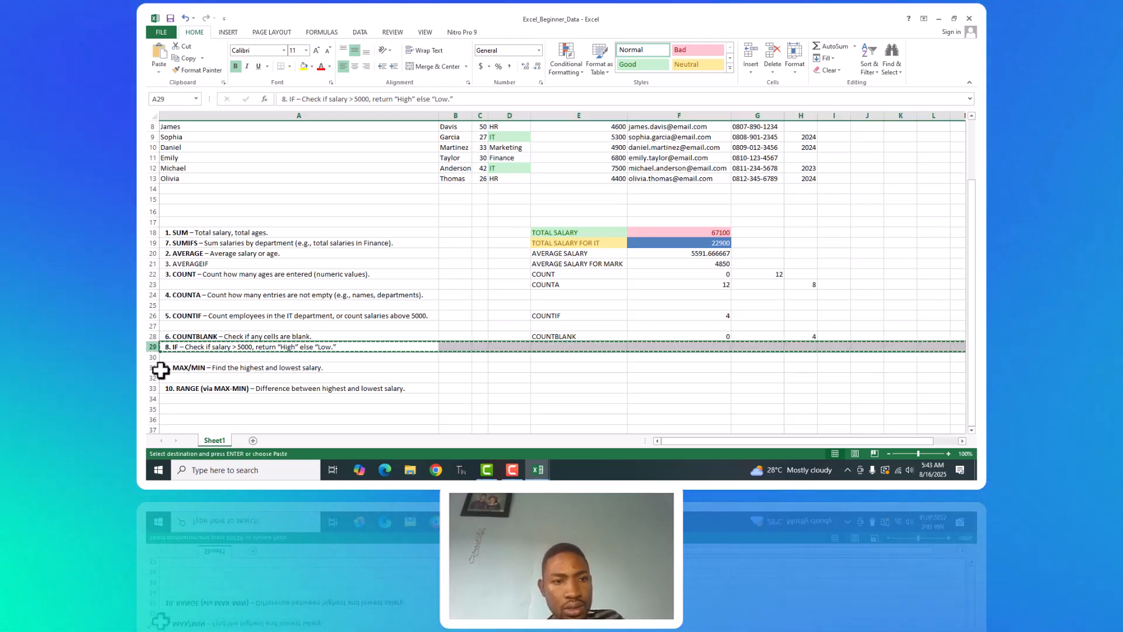
click(154, 398)
key(ctrl+v)
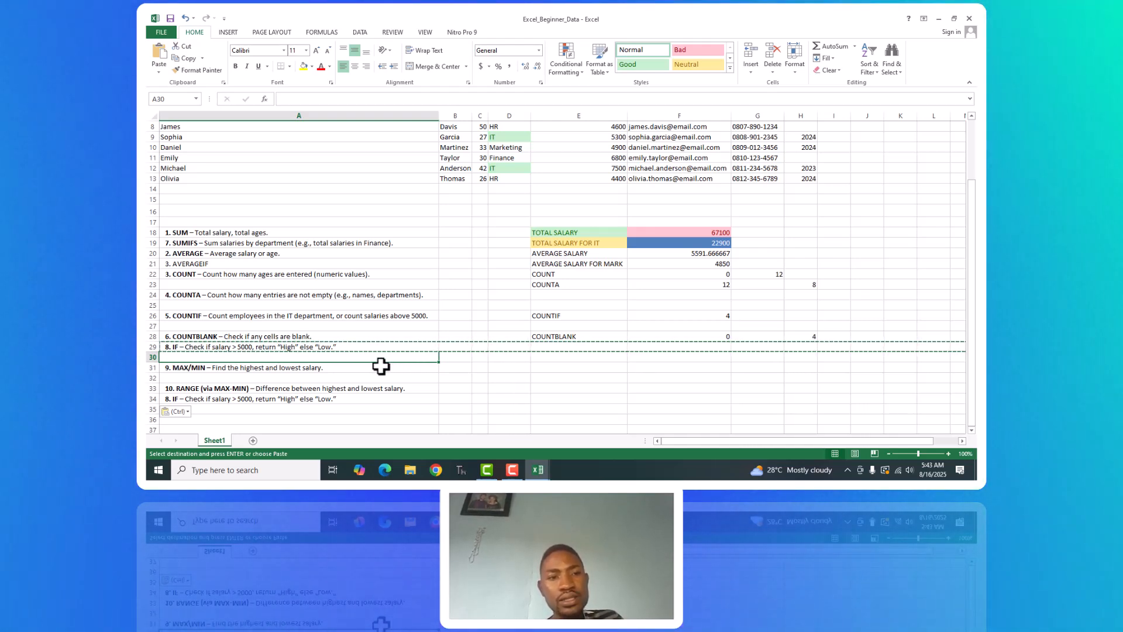
click(335, 346)
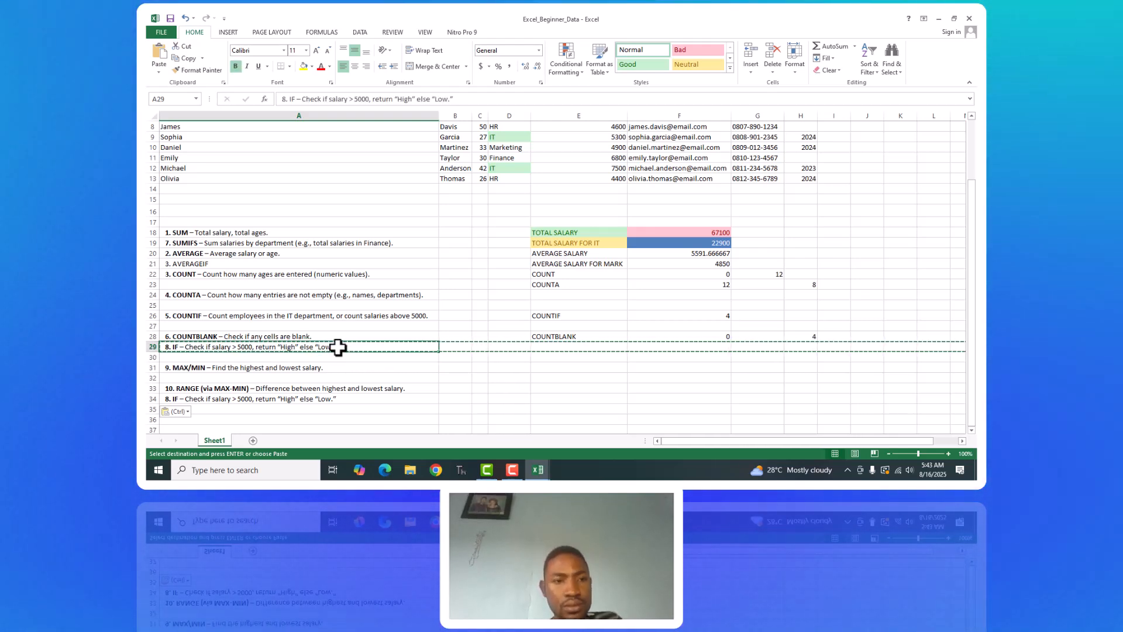
key(BackSpace)
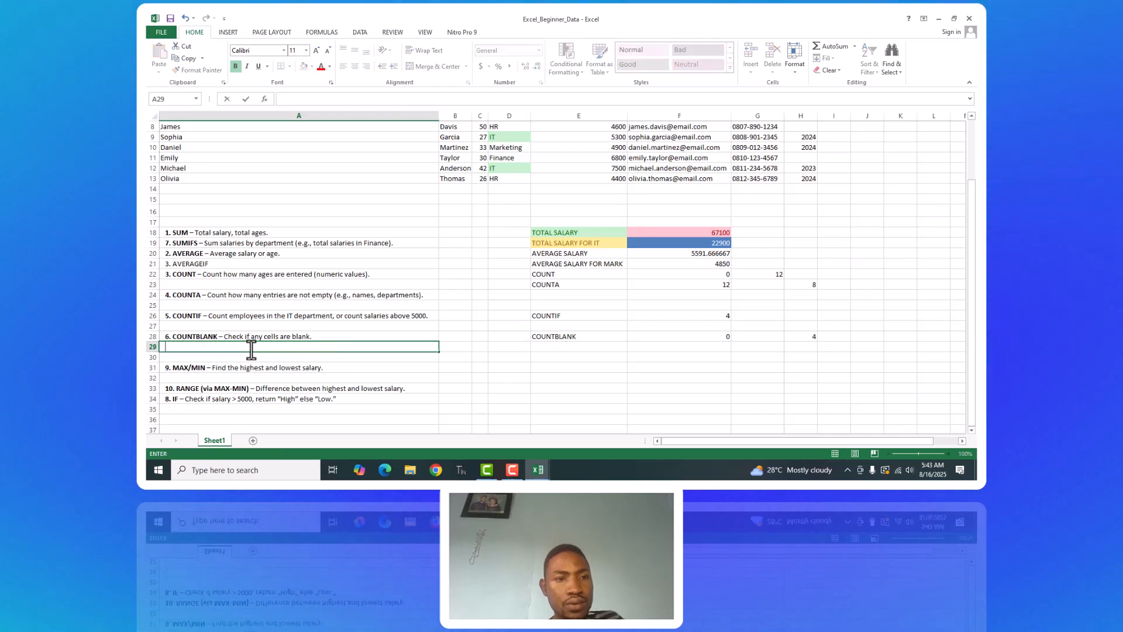
key(Return)
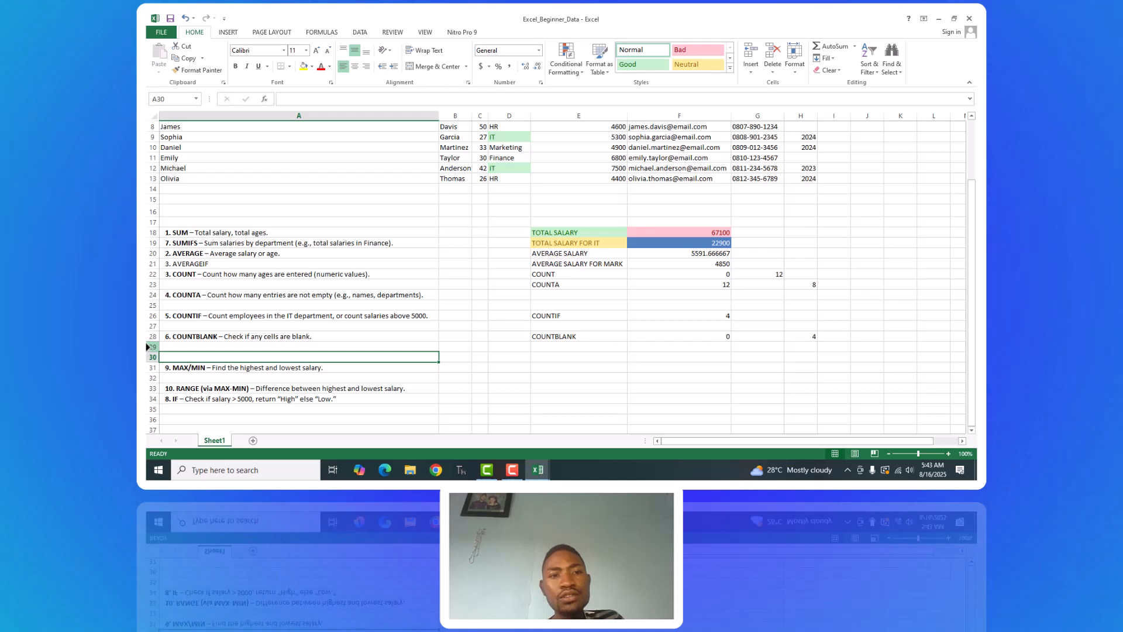
Delete the emptied row 29 and dismiss the low-battery notice.
click(150, 347)
right_click(148, 347)
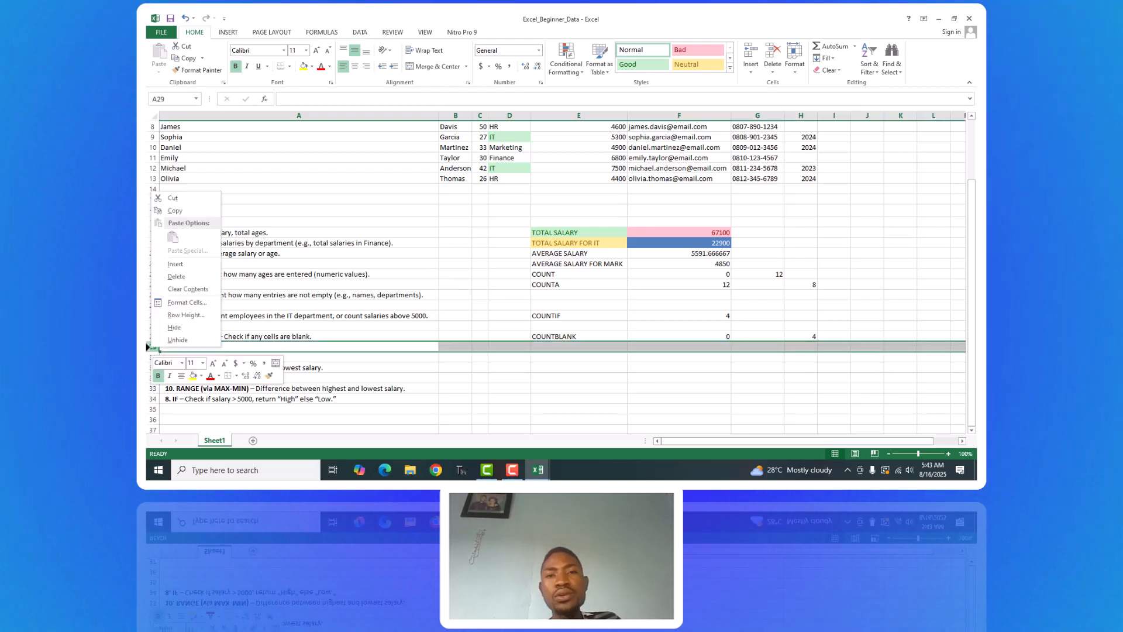
click(176, 276)
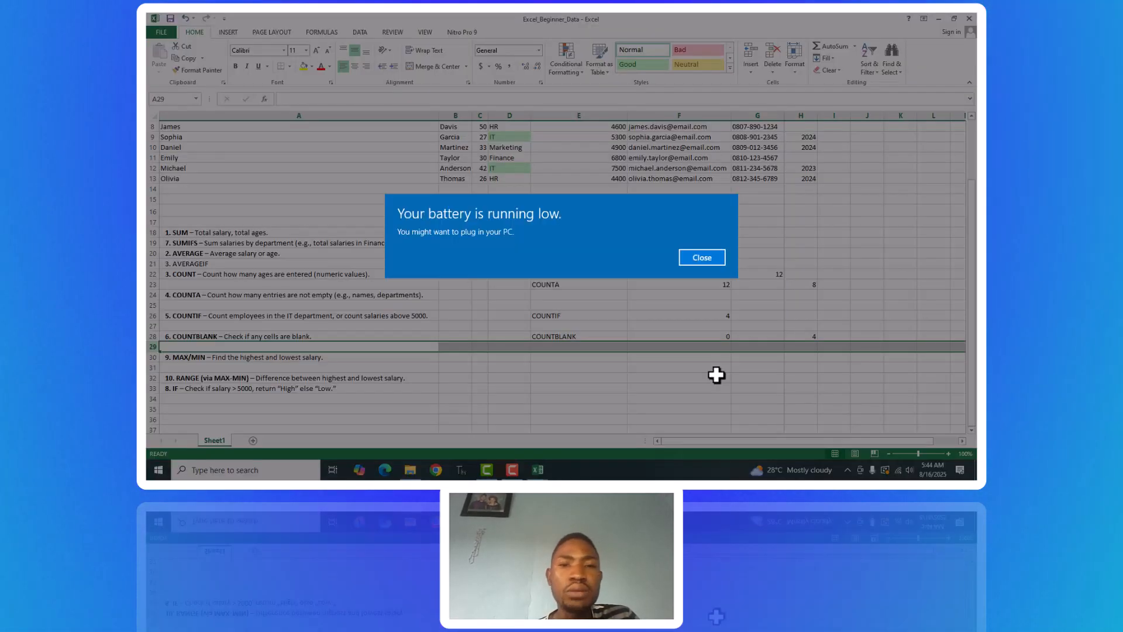
click(709, 255)
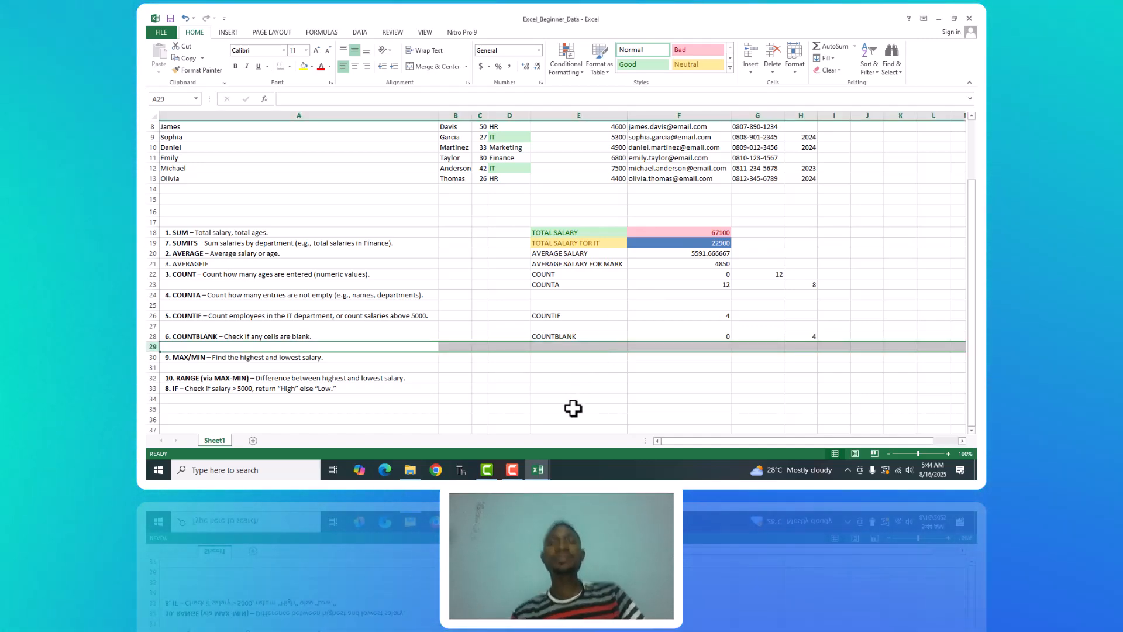
click(552, 356)
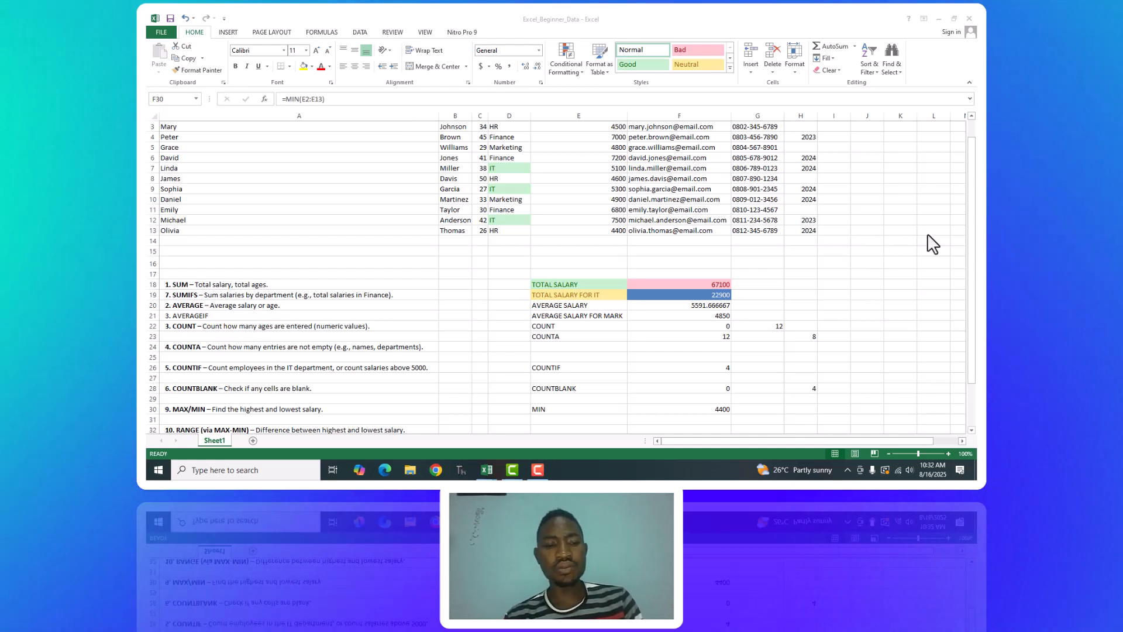
Try to replace the formula in F30 with =MIN without any arguments.
click(975, 261)
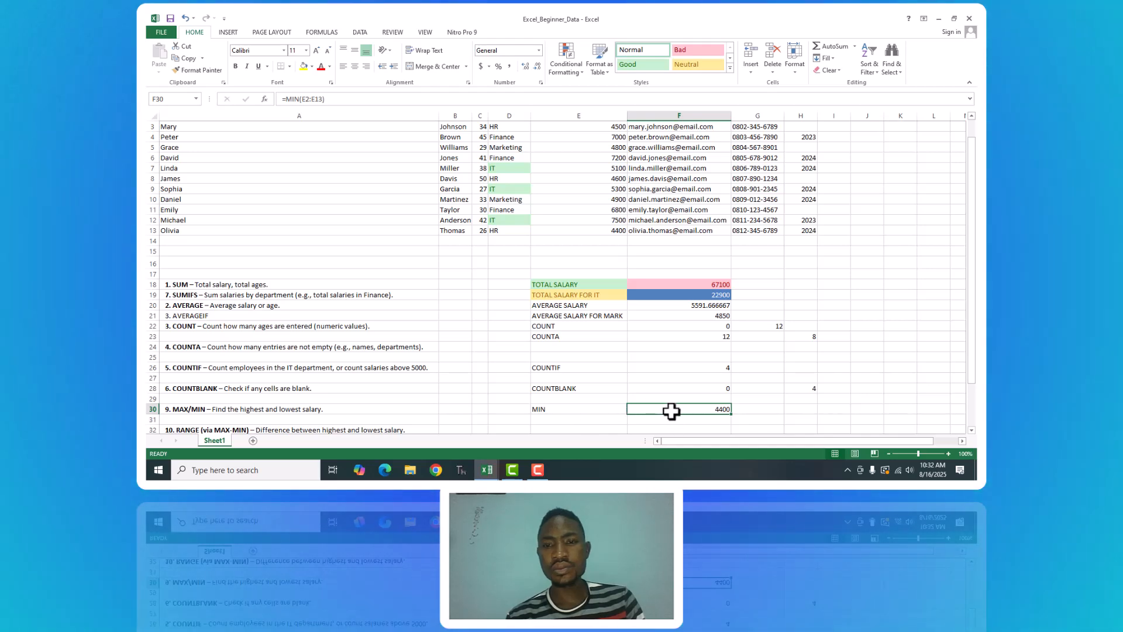
key(BackSpace)
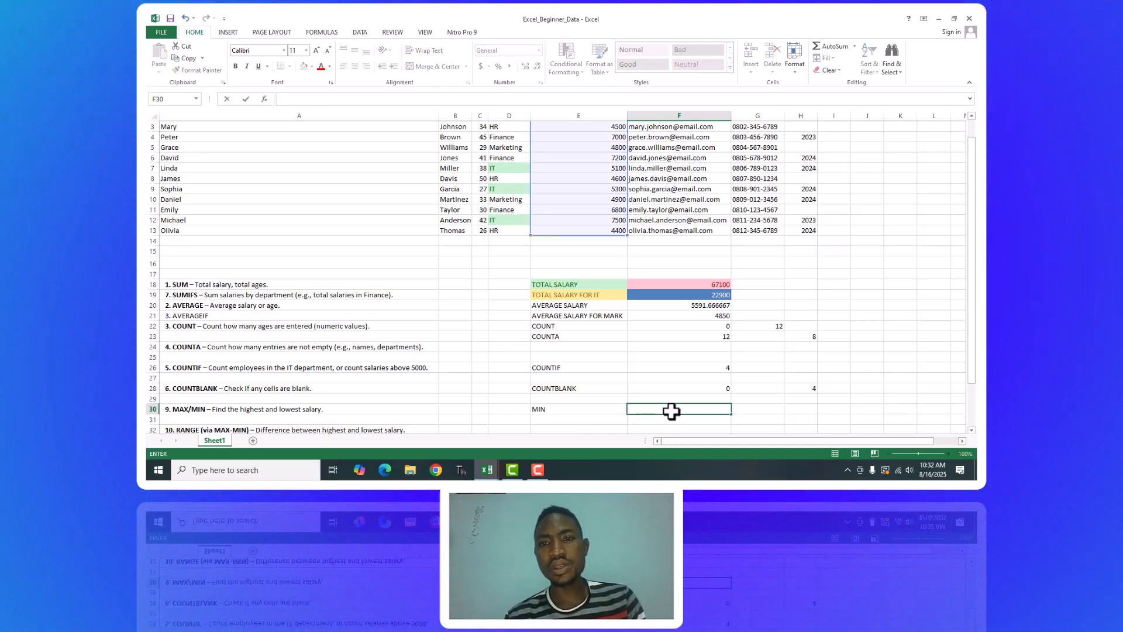
text(=)
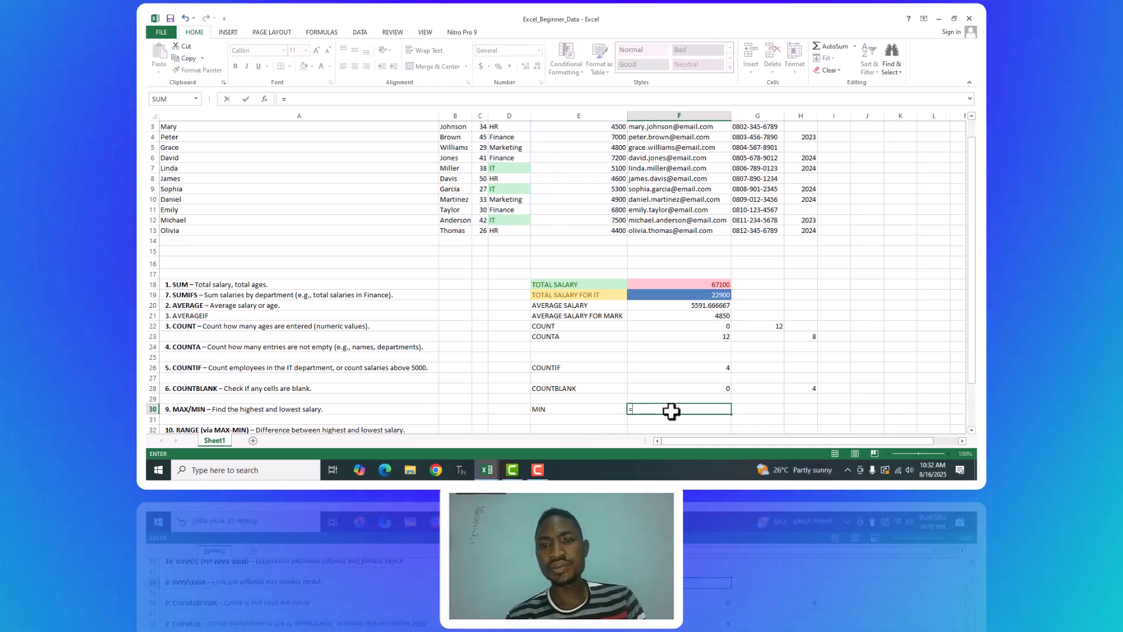
text(M)
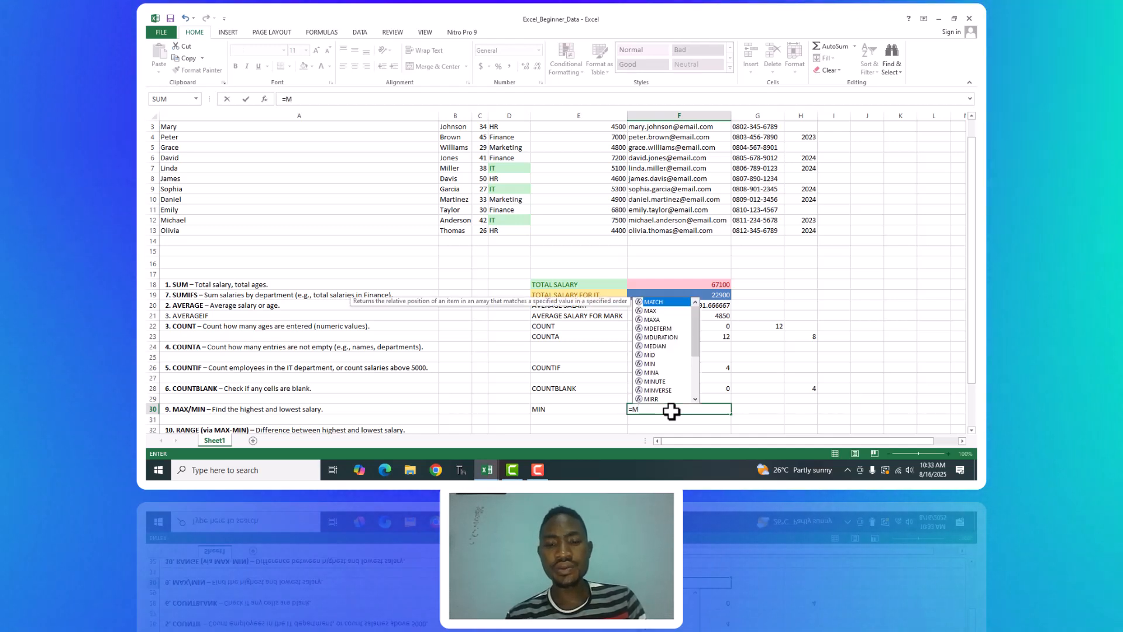
text(IN)
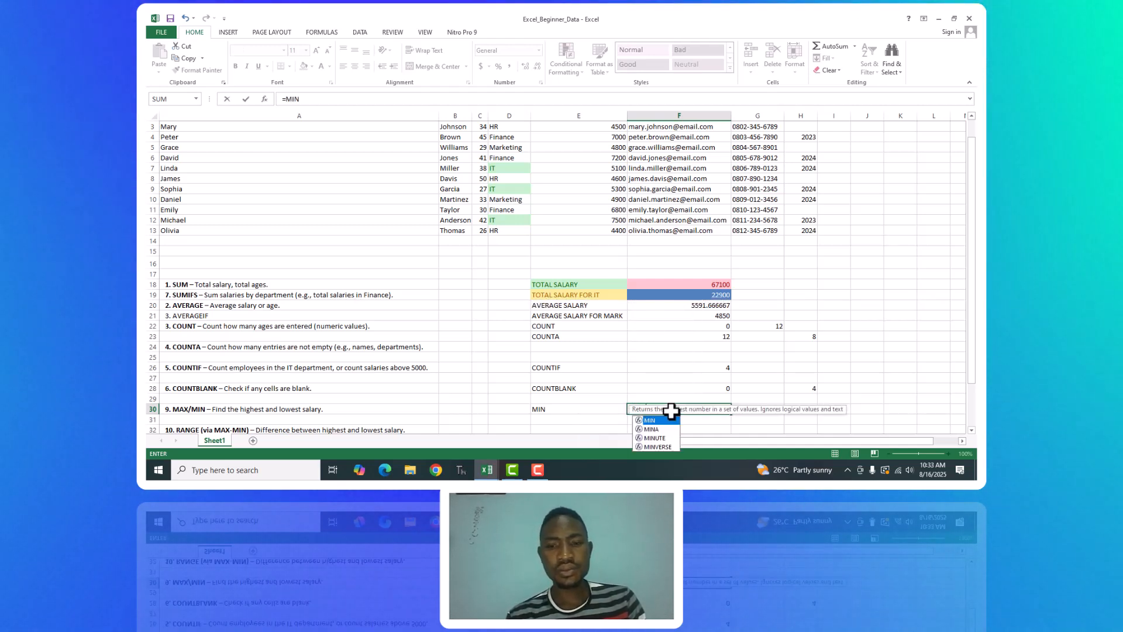
key(Return)
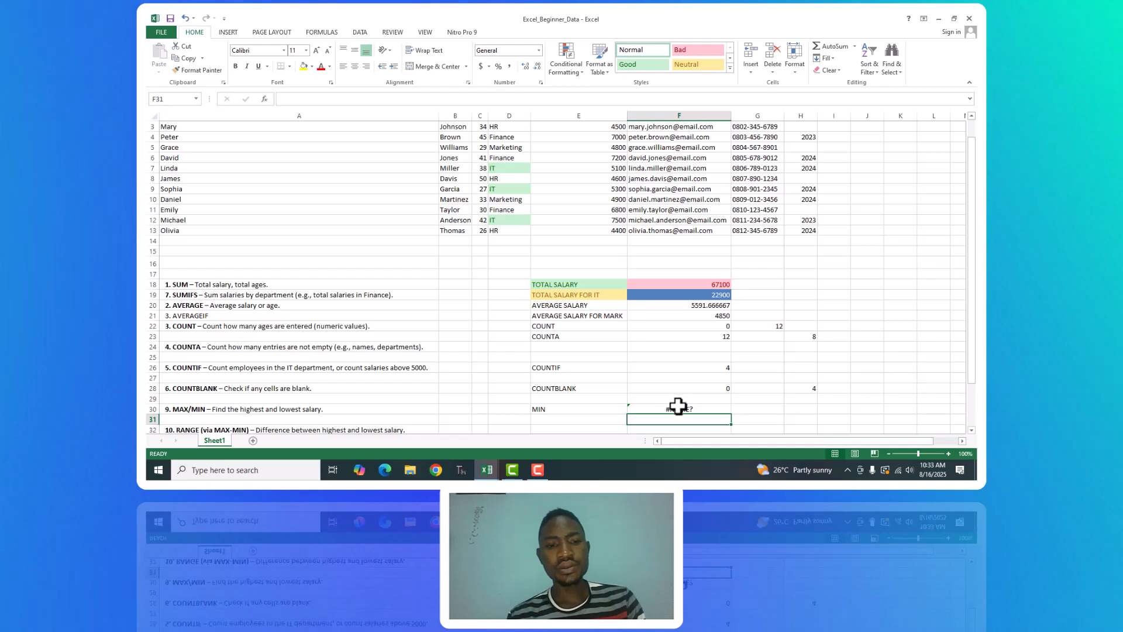
Find the lowest salary in F30 with =MIN(E2:E13) and reselect the cell to review its formula.
click(678, 409)
key(BackSpace)
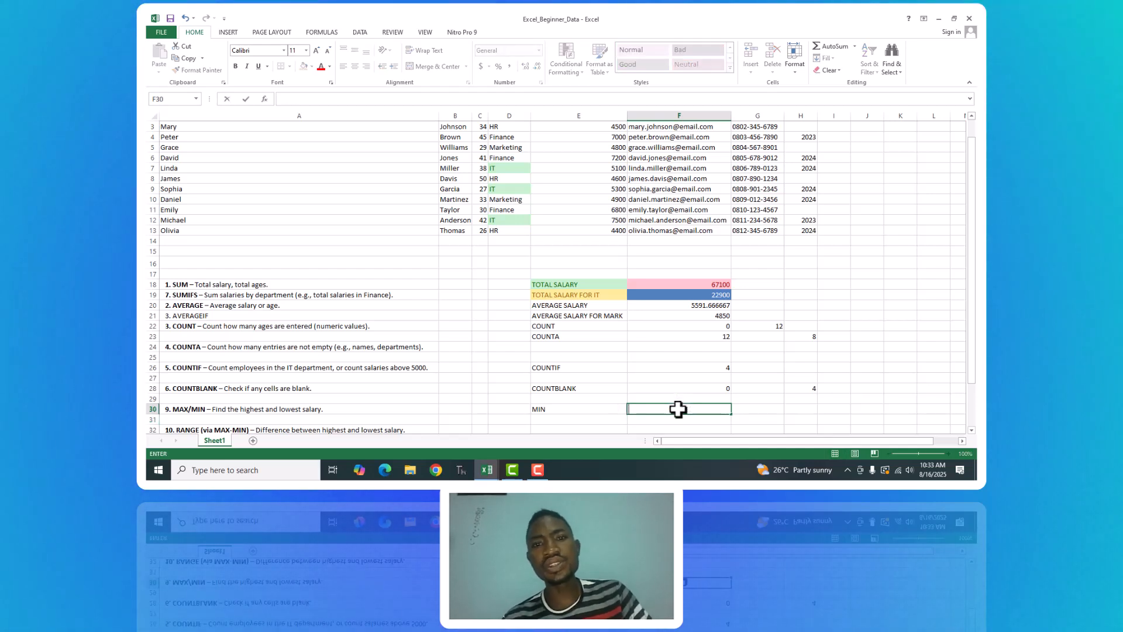
text(=MIN)
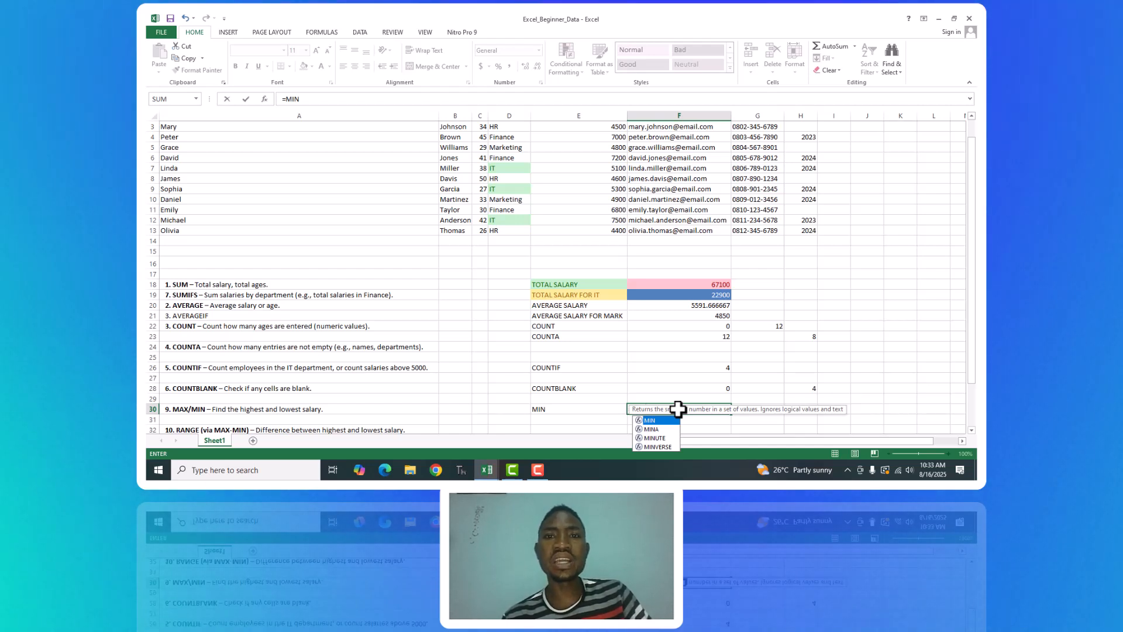
text(()
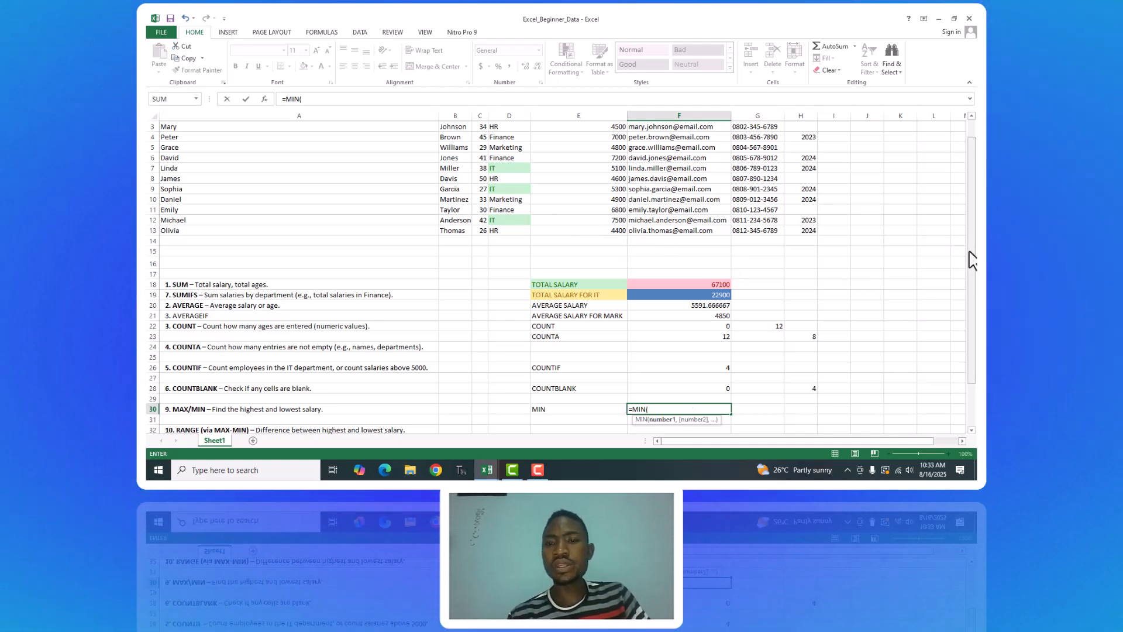
scroll(972, 258, up, 1)
click(598, 137)
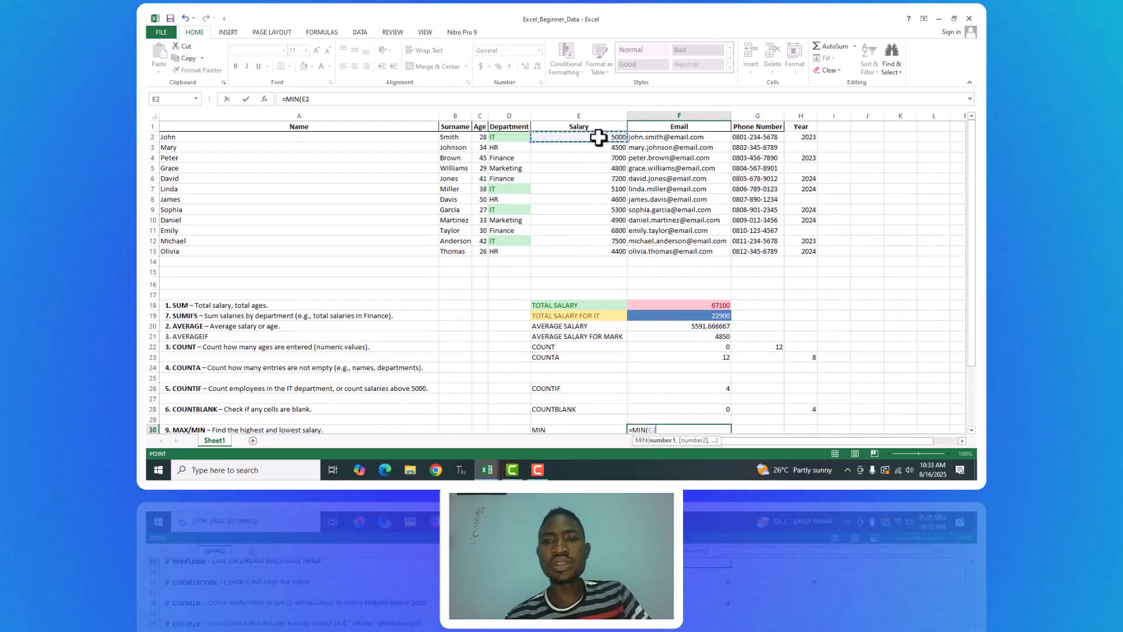
shift+click(593, 254)
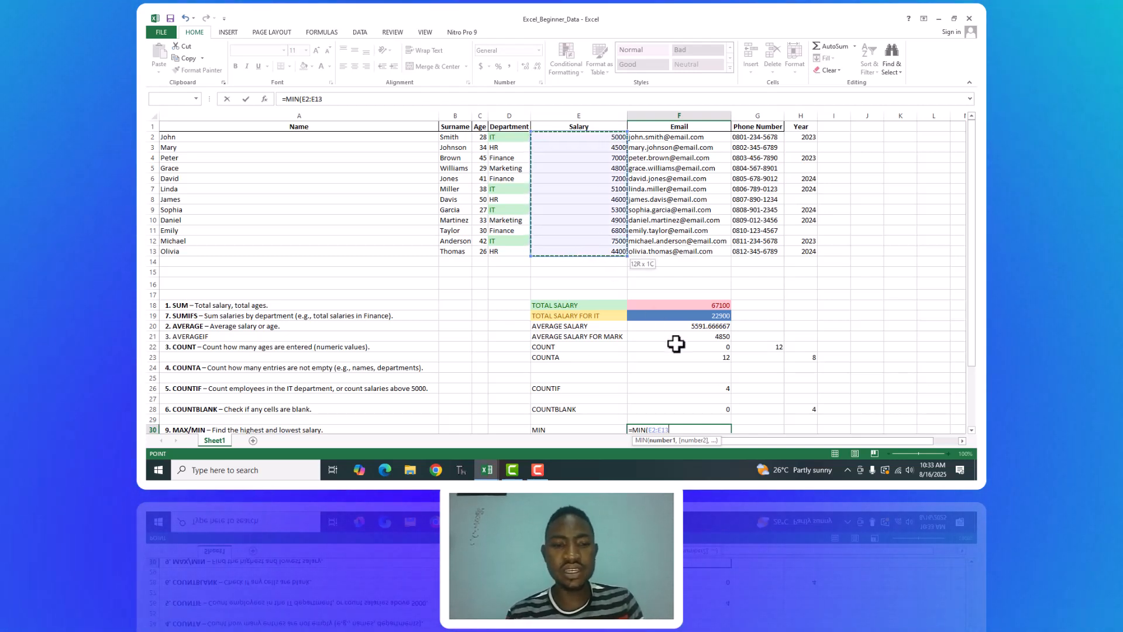
text())
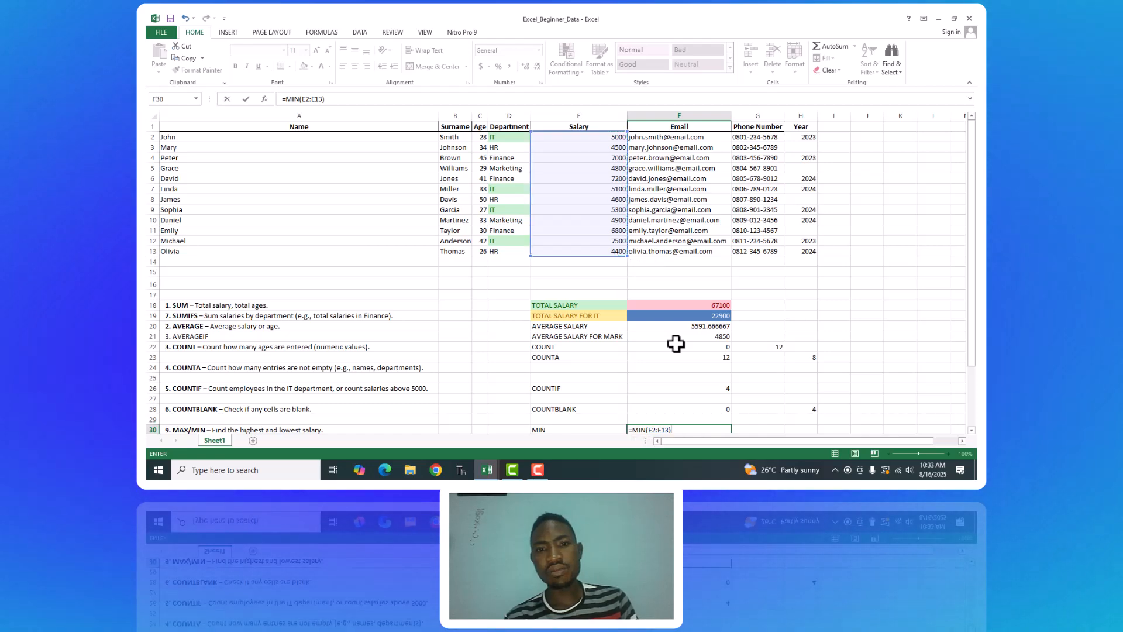
key(Return)
click(722, 410)
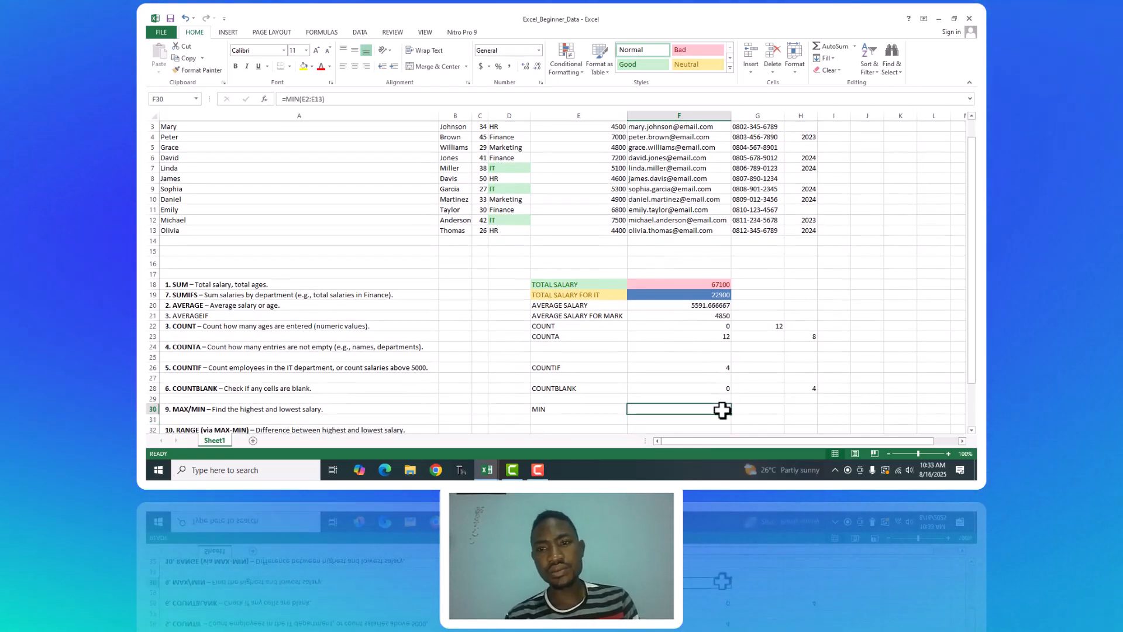
Label cell E31 MAX and find the highest salary in F31 with =MAX(E2:E13).
click(554, 418)
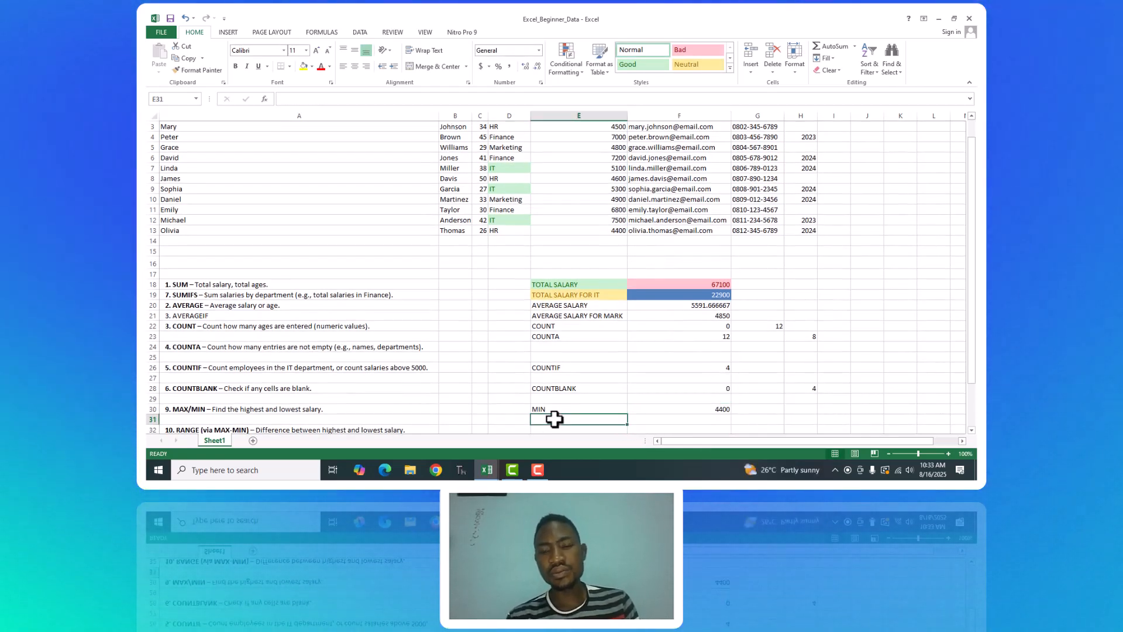
text(MIN)
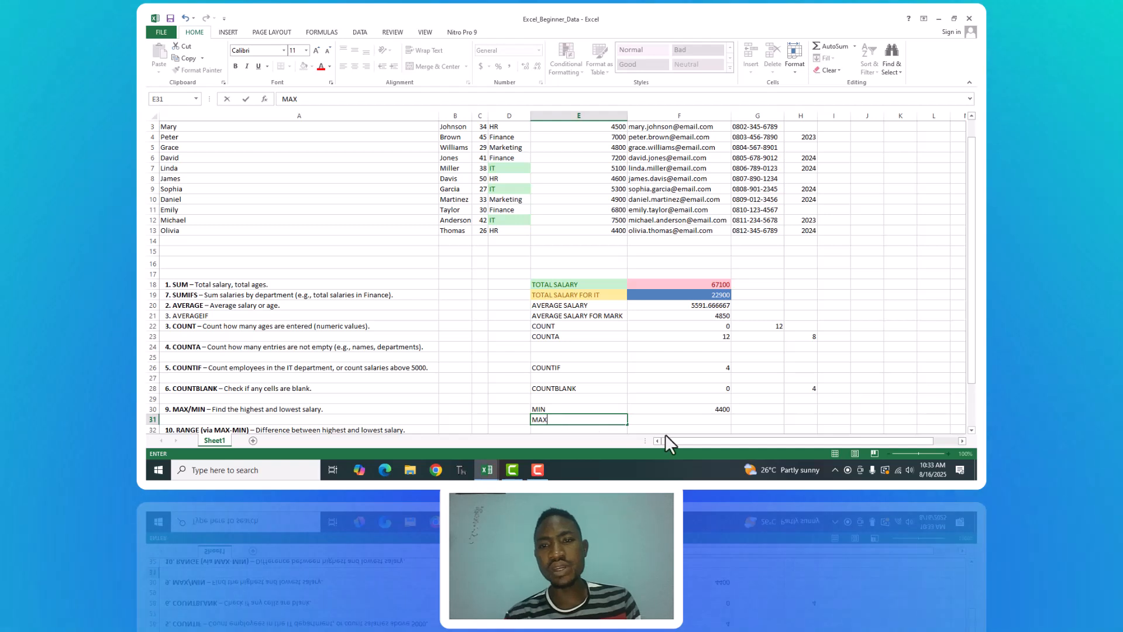
click(692, 421)
text(=M)
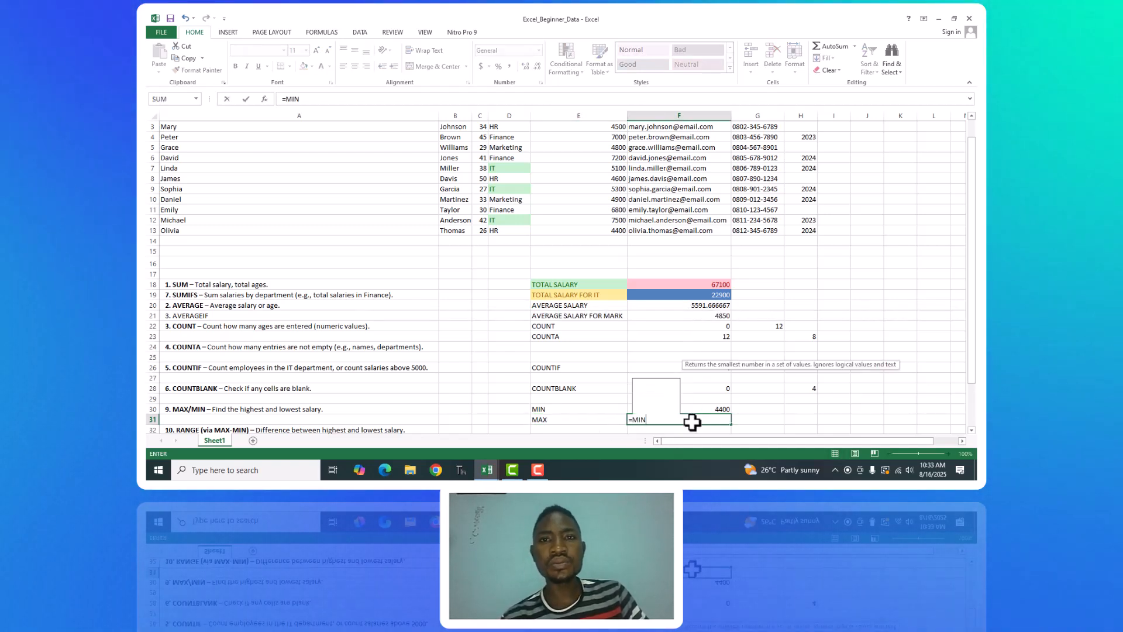
text(AX)
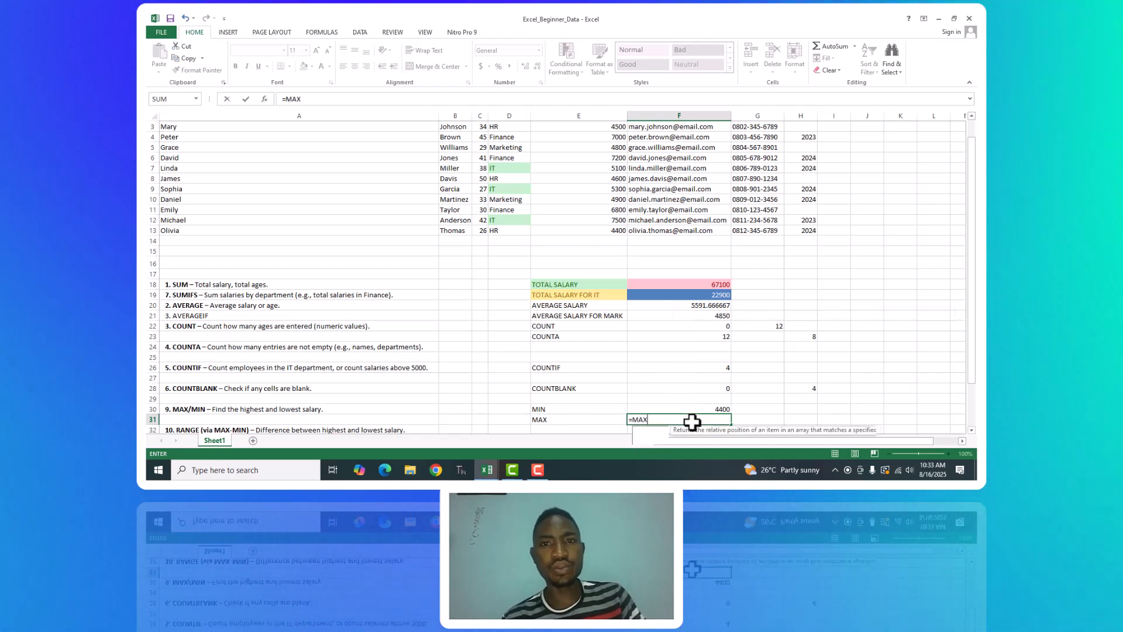
text(()
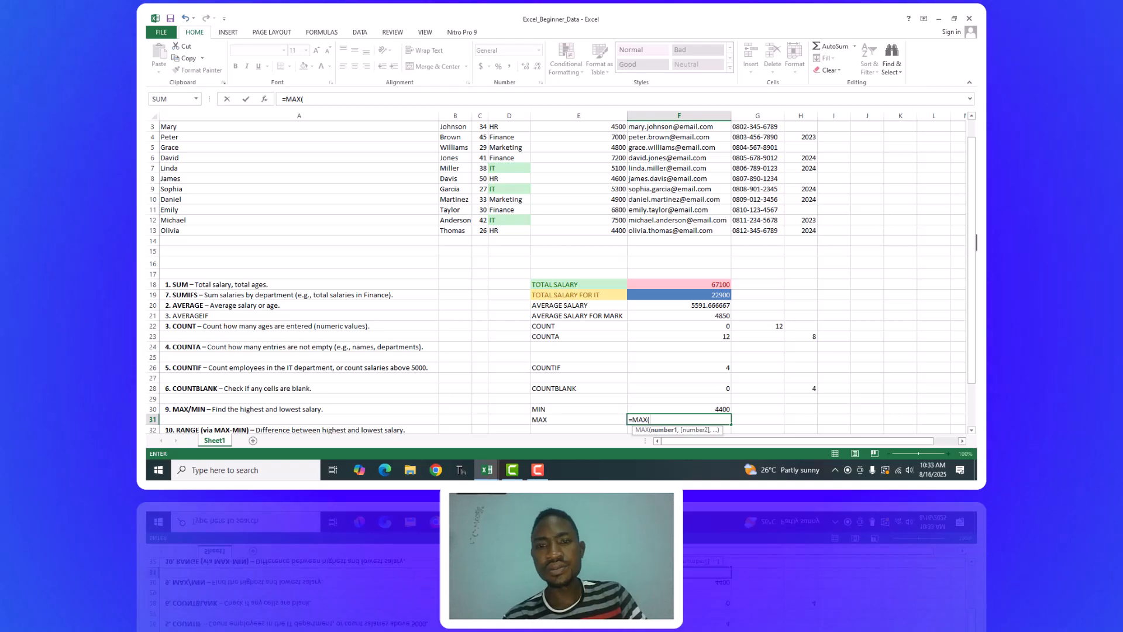
scroll(956, 193, up, 1)
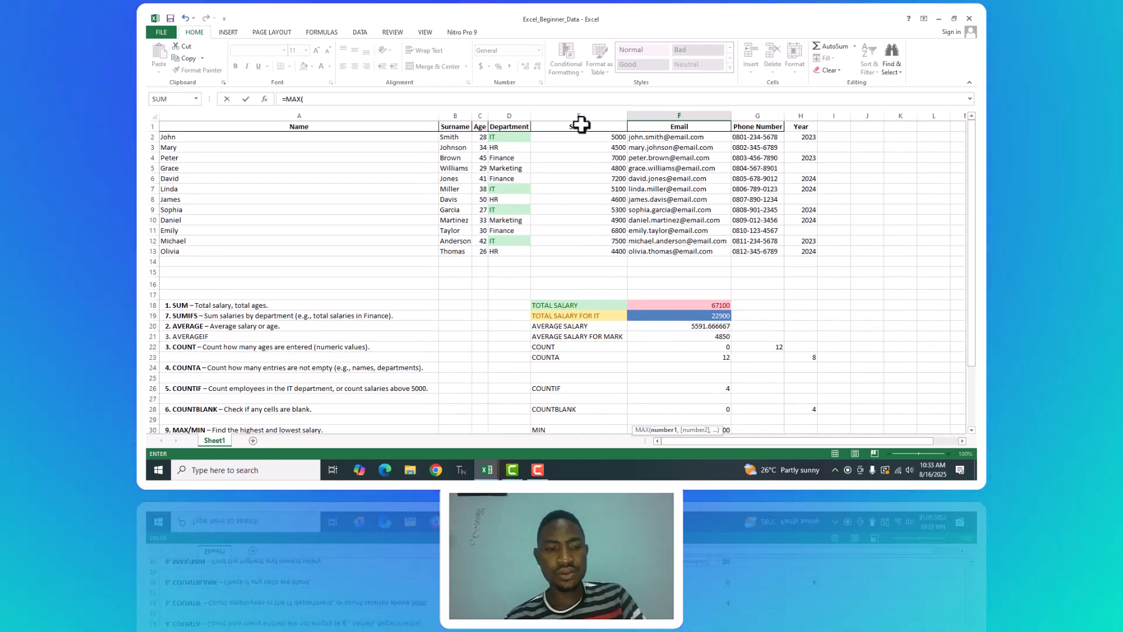
click(583, 137)
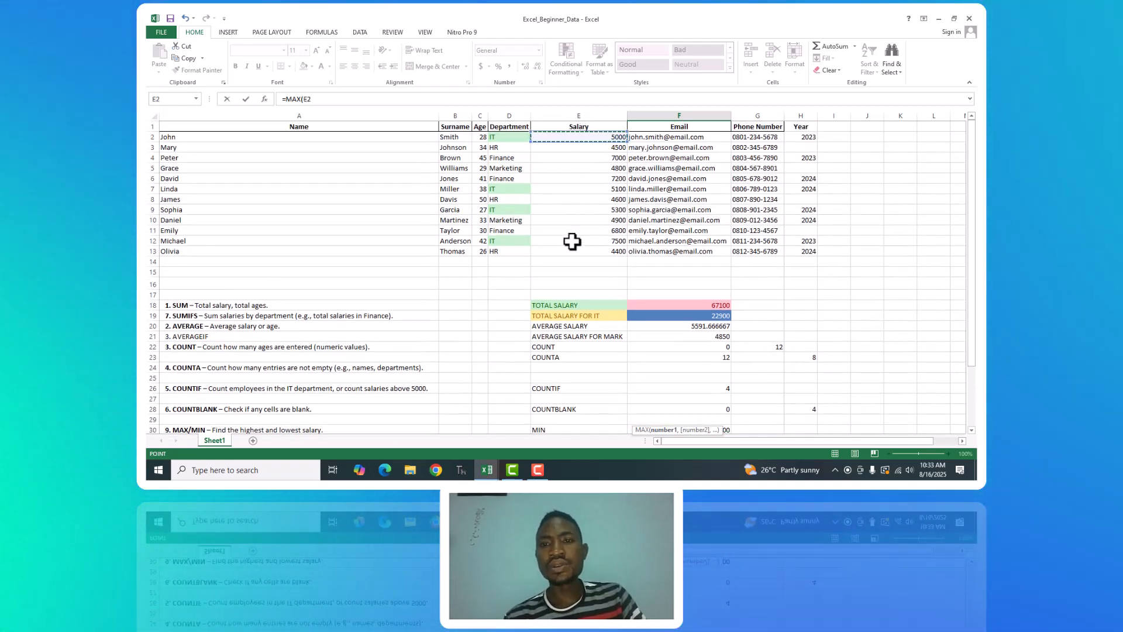
shift+click(576, 252)
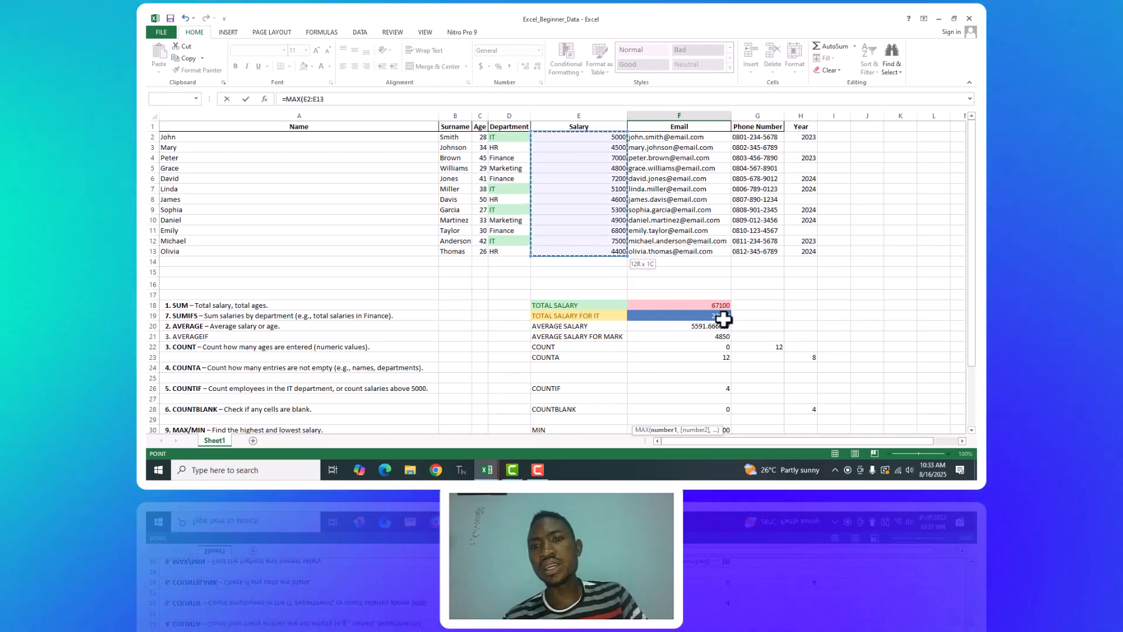
scroll(975, 269, down, 3)
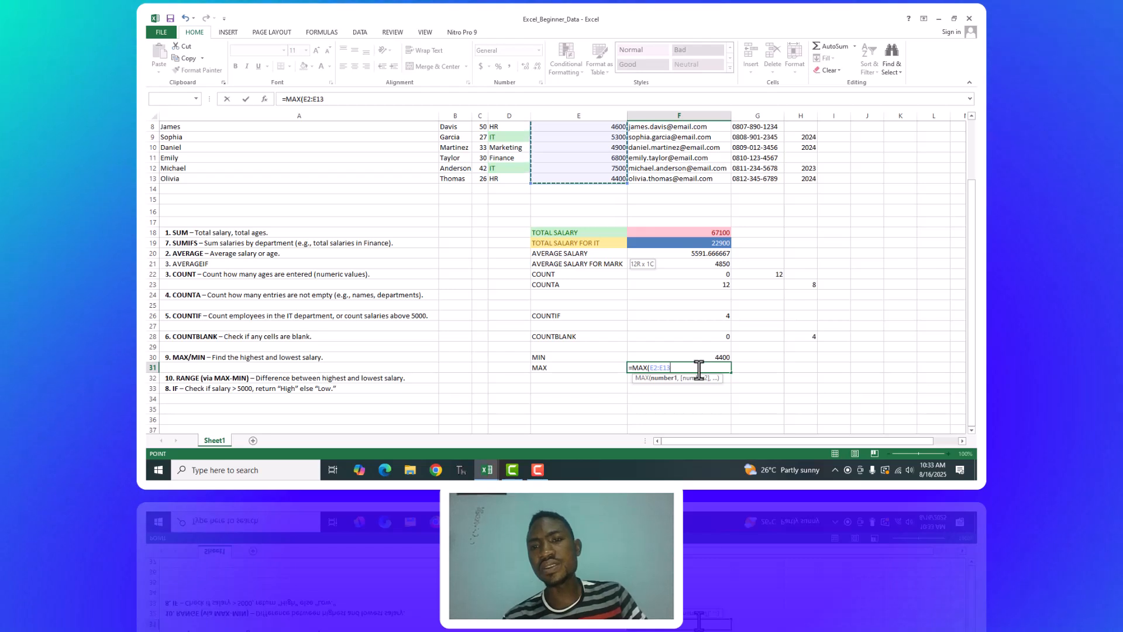
text())
key(Return)
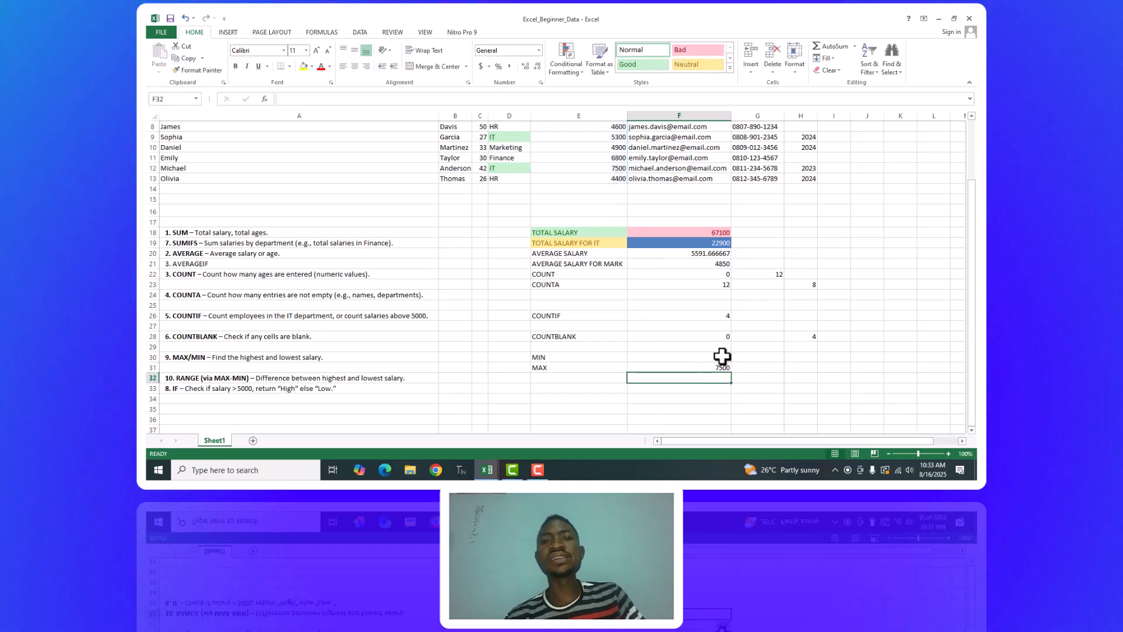
Review the MIN and MAX formulas in F30 and F31 in turn.
click(722, 355)
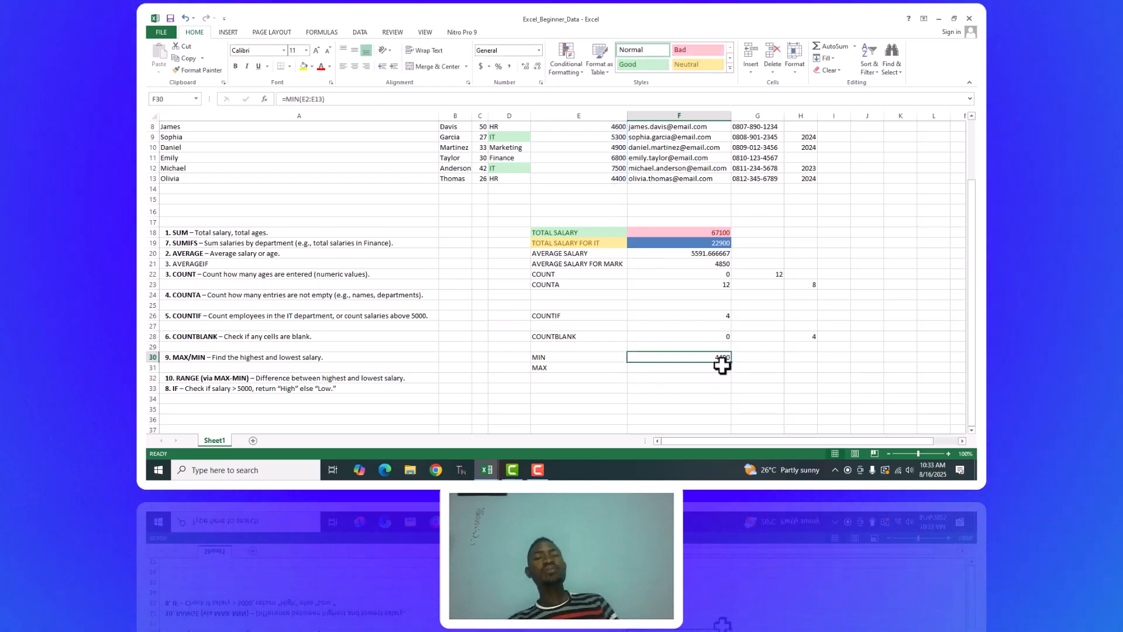
click(722, 367)
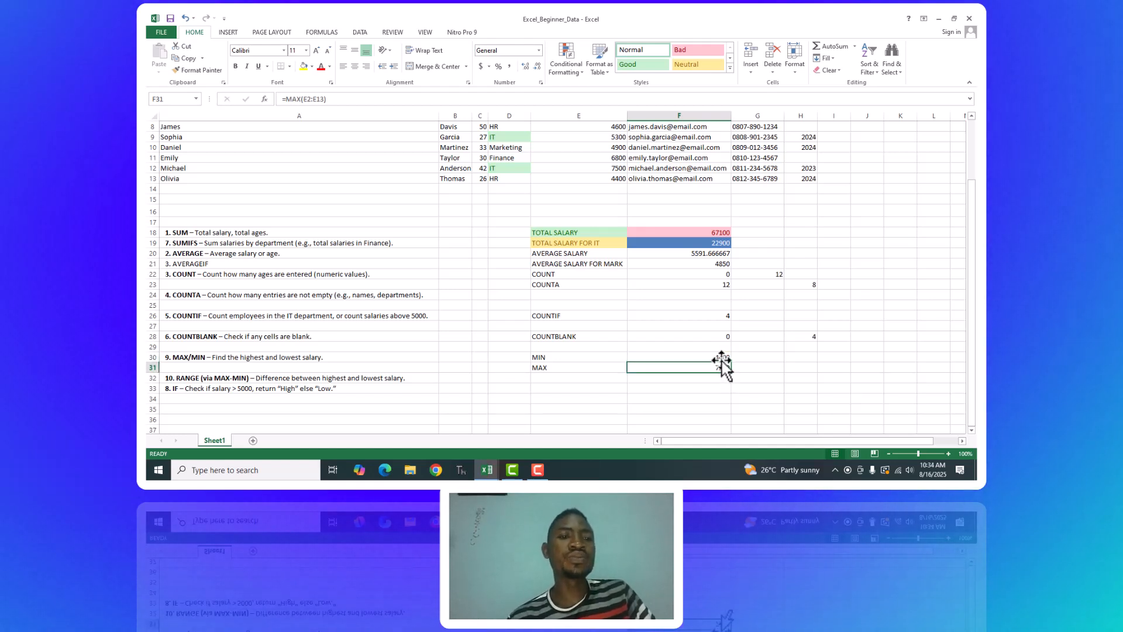
click(721, 356)
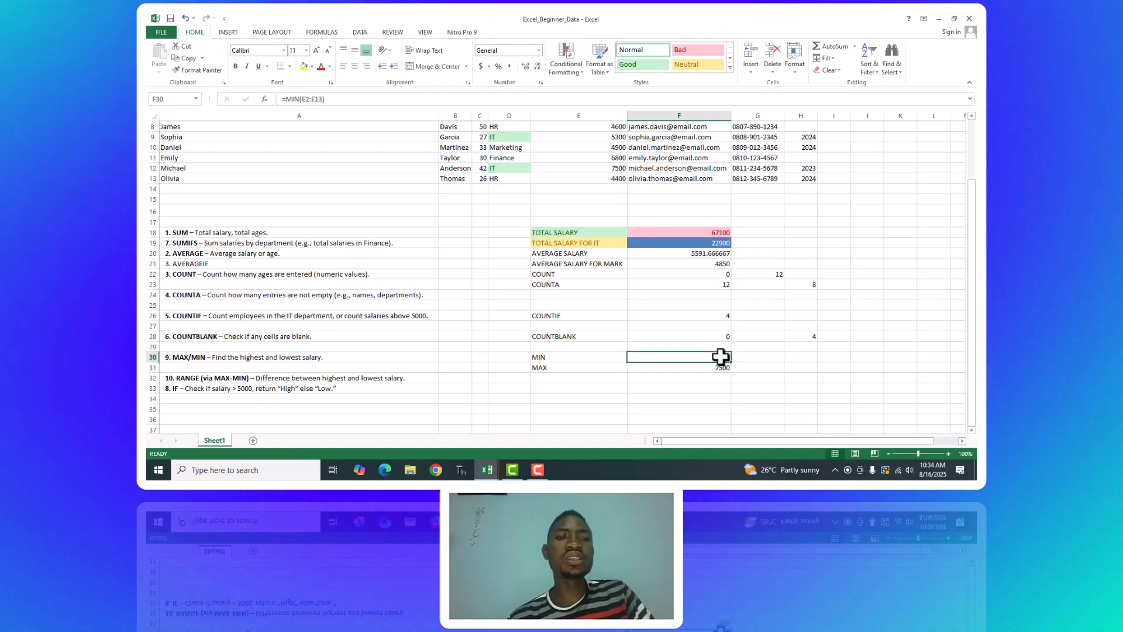
click(721, 367)
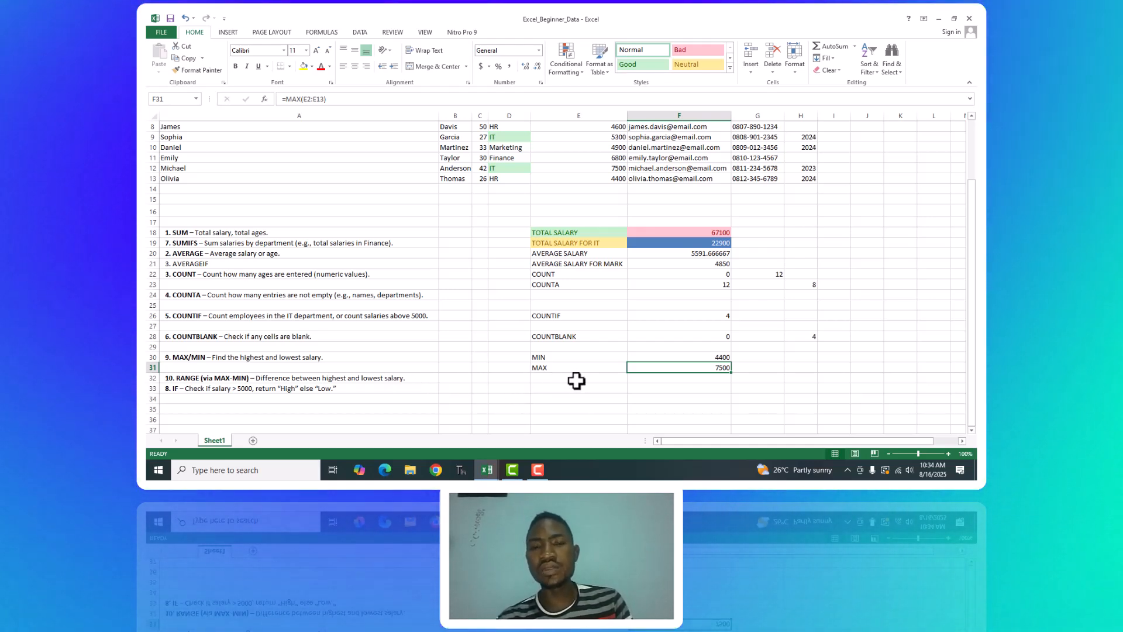
Label cell E32 RANGE for the difference between the highest and lowest salary.
click(555, 377)
text(rANGE)
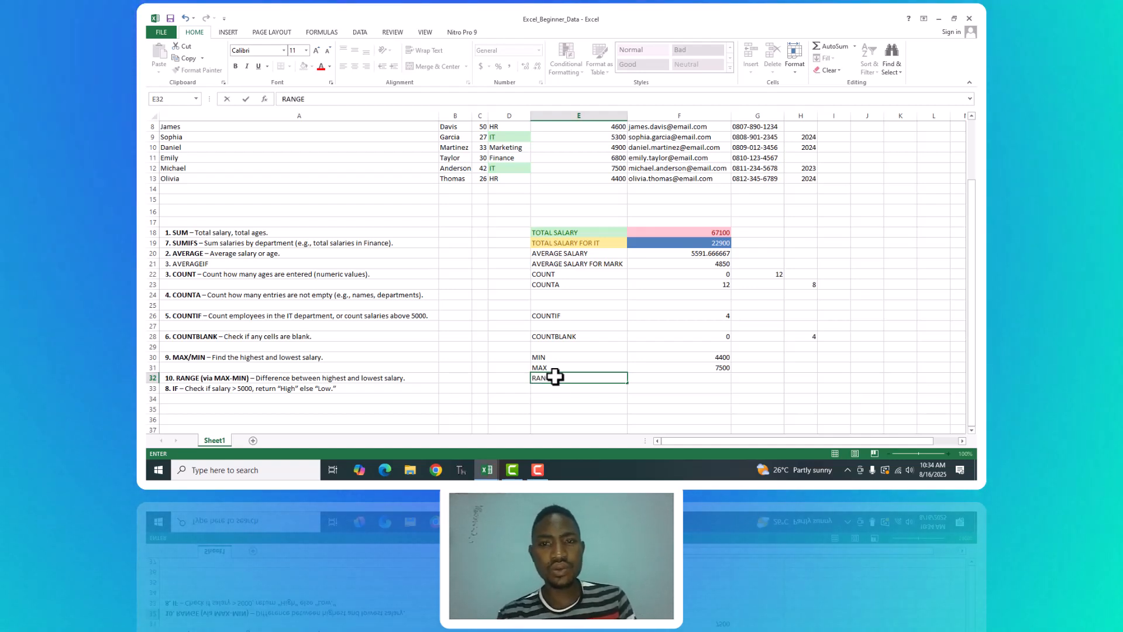
click(717, 380)
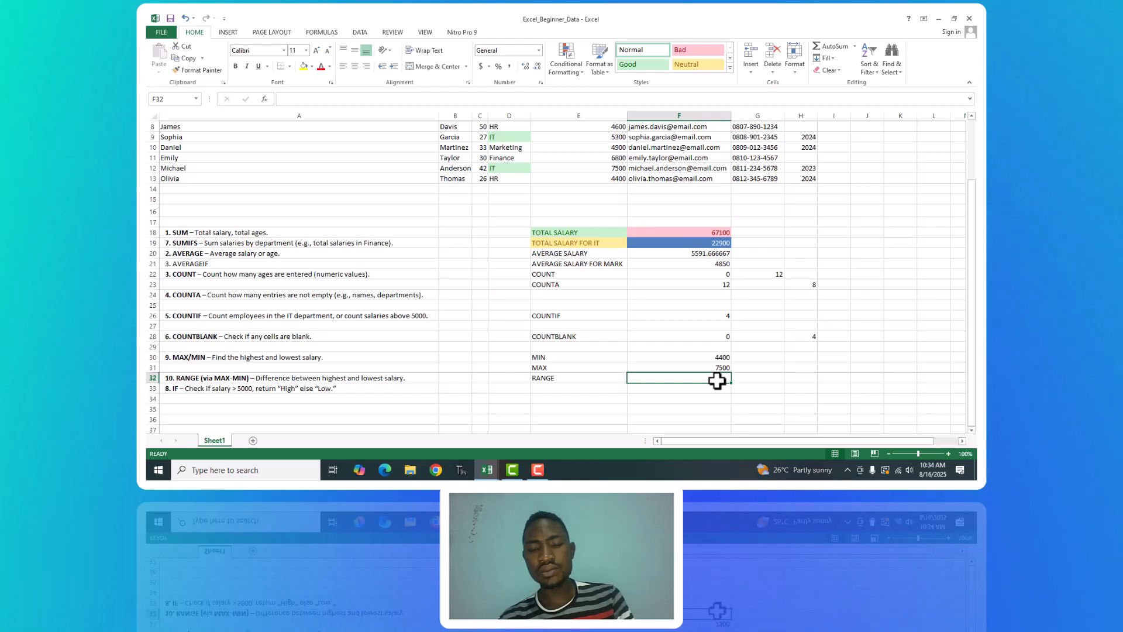
text(RA=RA)
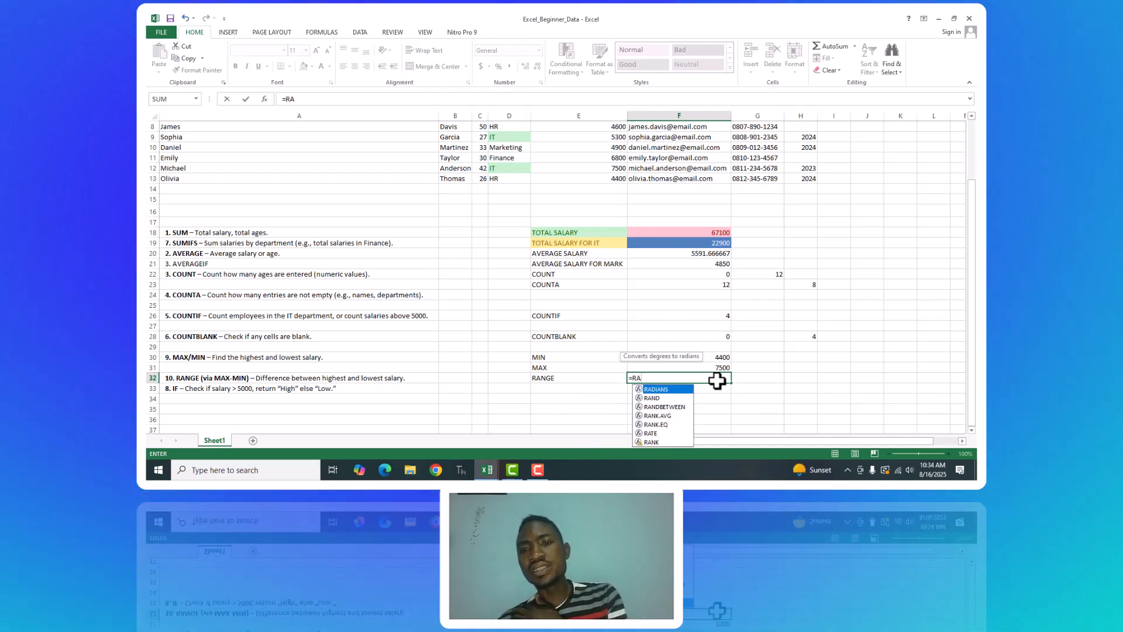
text(NGE)
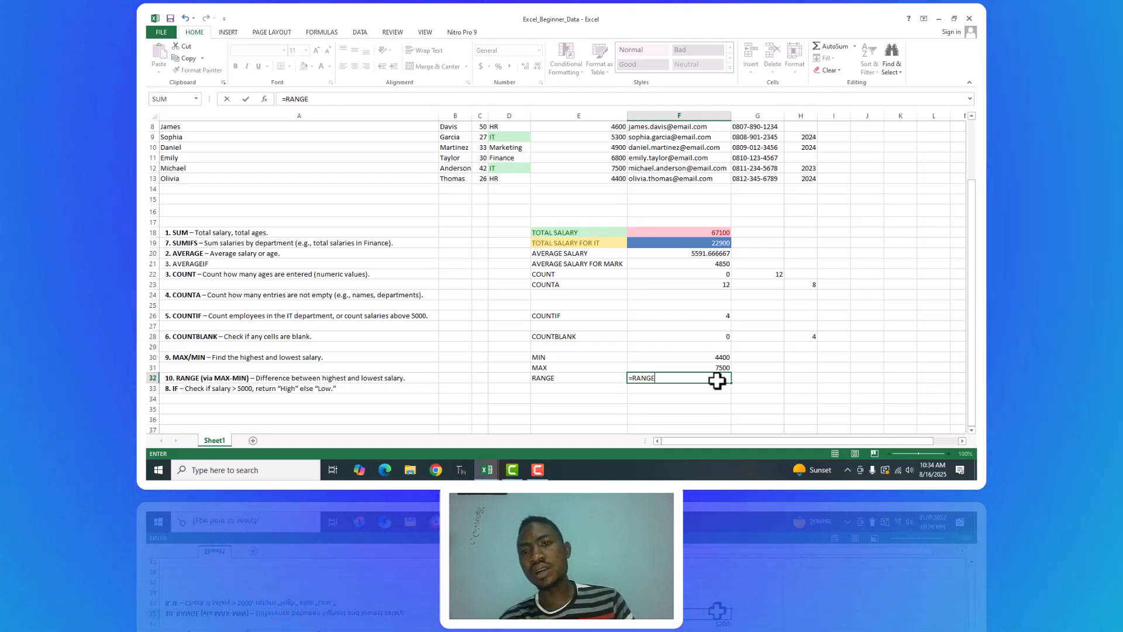
key(BackSpace)
key(BackSpace)
key(BackSpace)
key(BackSpace)
key(BackSpace)
key(BackSpace)
key(BackSpace)
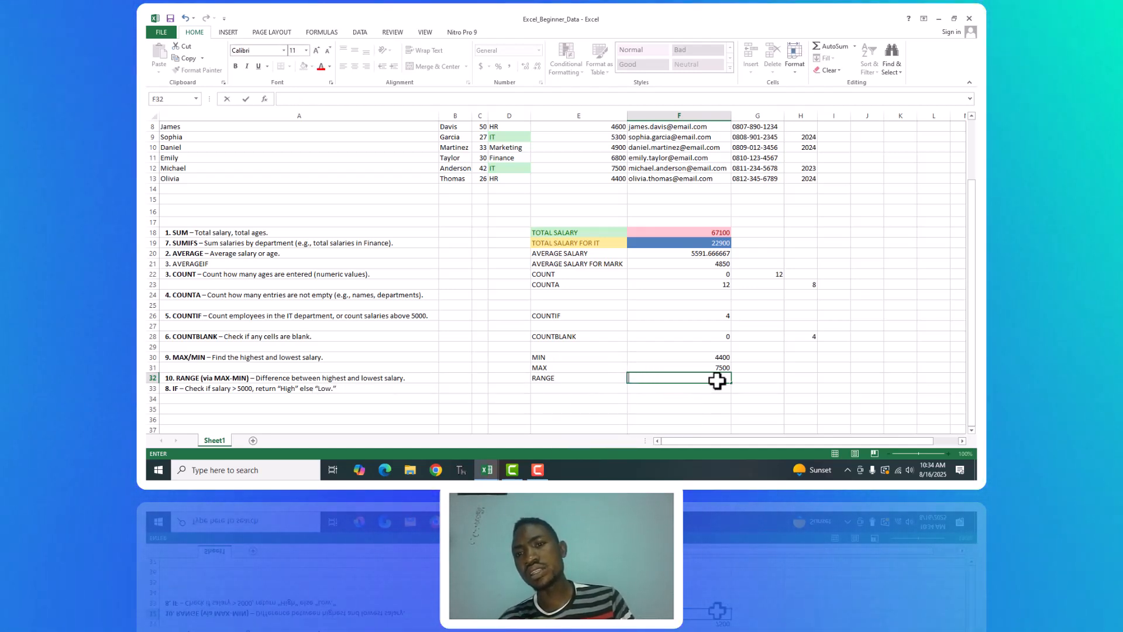
Compare the MIN and MAX results in F30 and F31 with the matching salaries in E13 and E12.
click(722, 356)
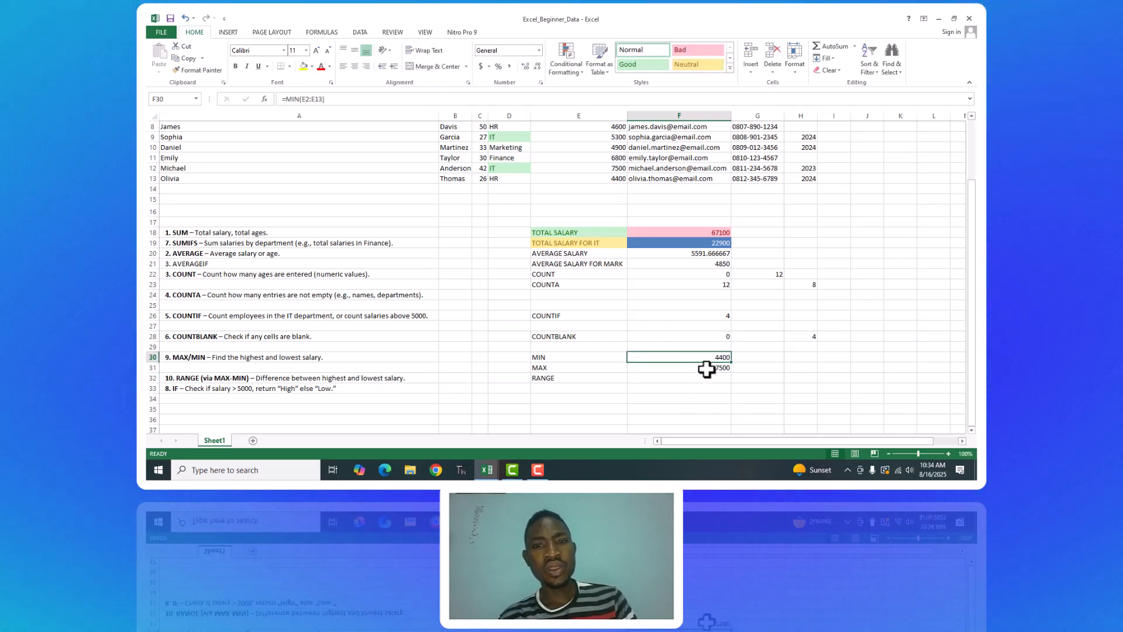
click(724, 369)
click(722, 357)
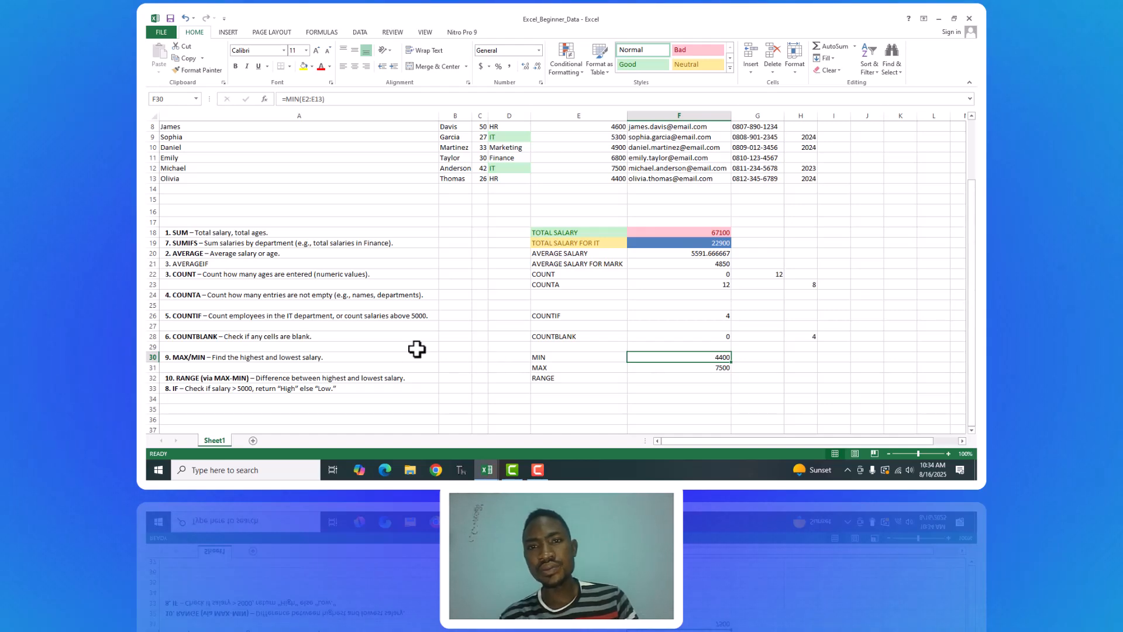
drag(971, 283, 970, 228)
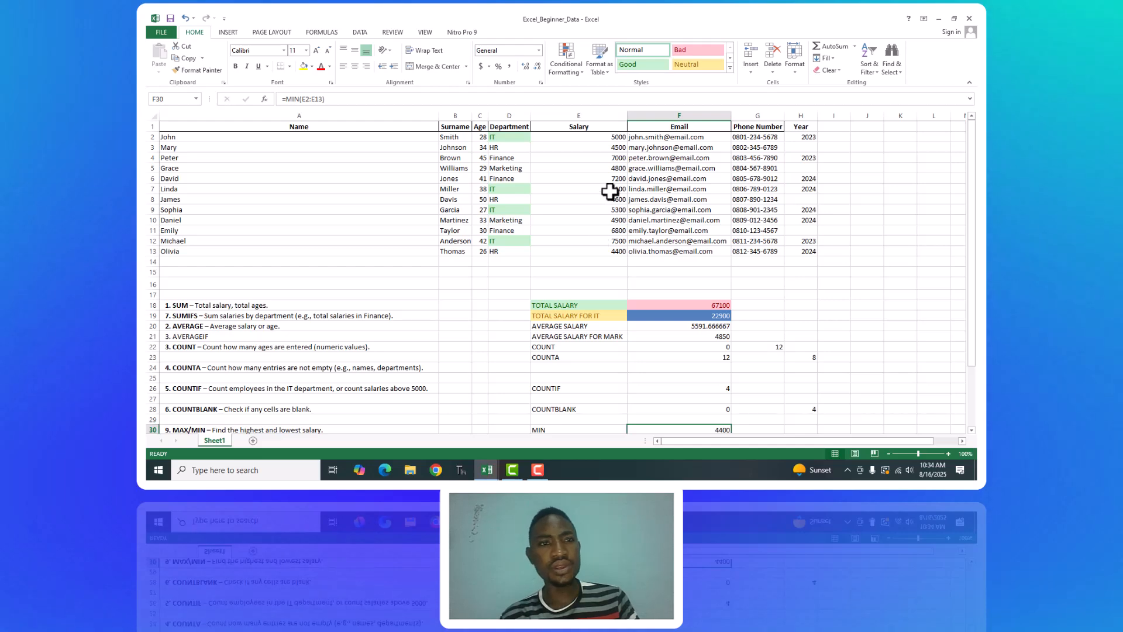
drag(968, 186, 973, 206)
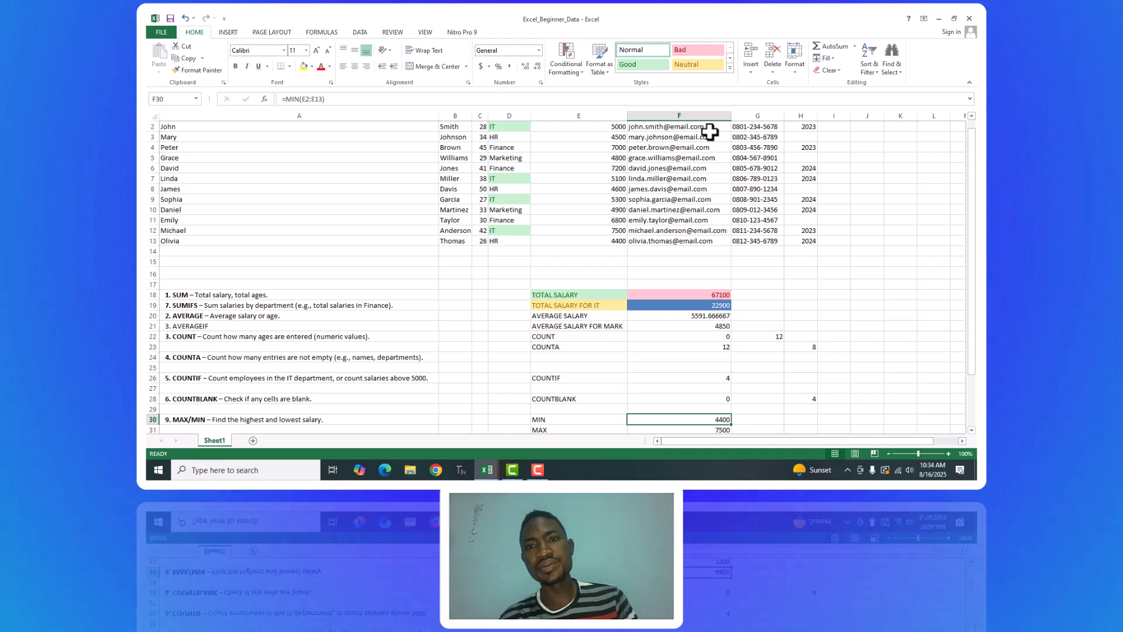
click(607, 233)
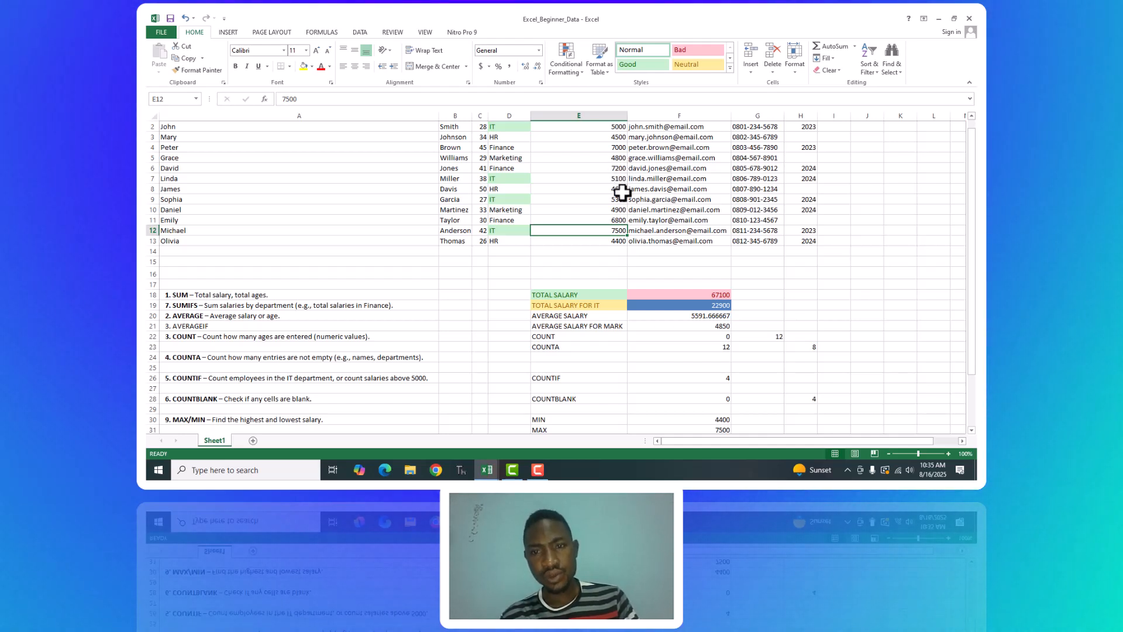
click(613, 239)
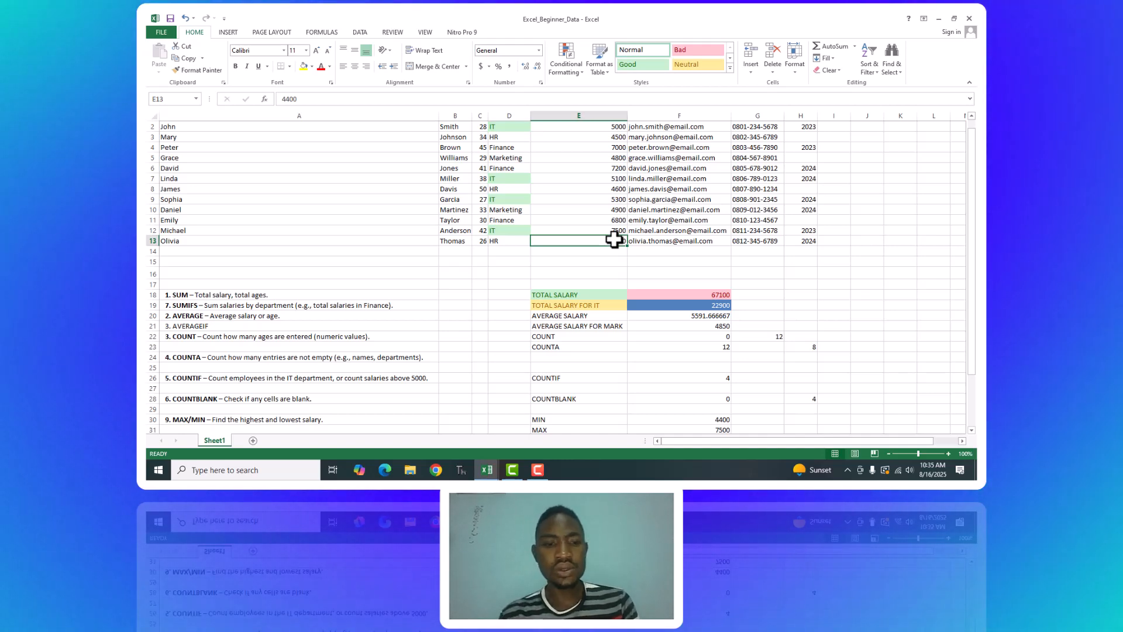
drag(972, 220, 976, 310)
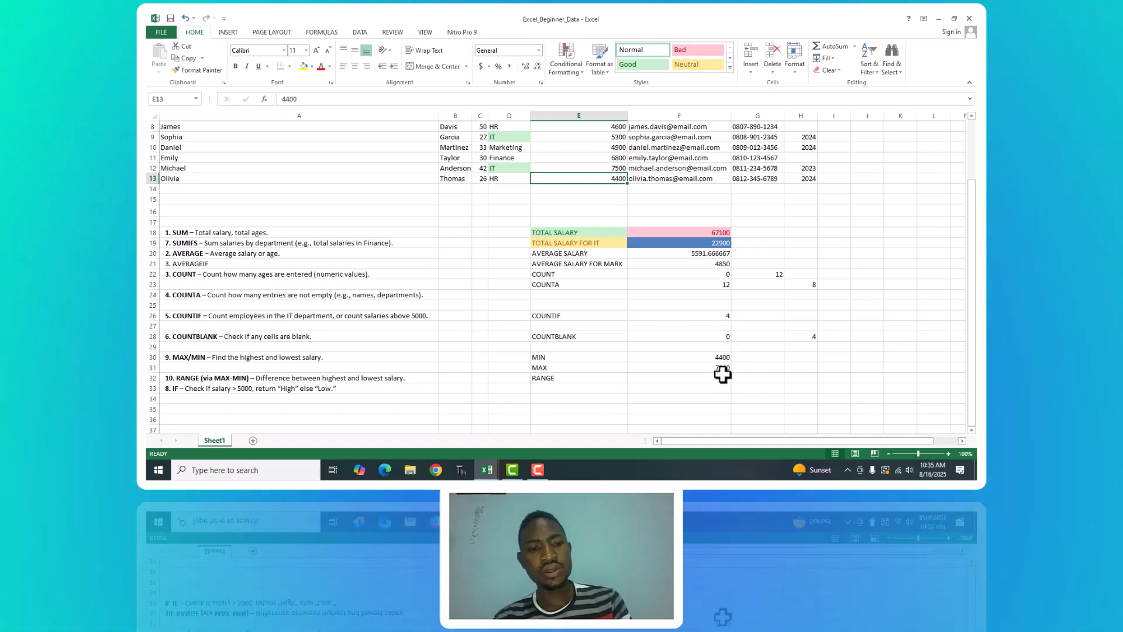
Try to calculate the salary range in F32 by entering e12-E13, and clear the cell again.
click(720, 377)
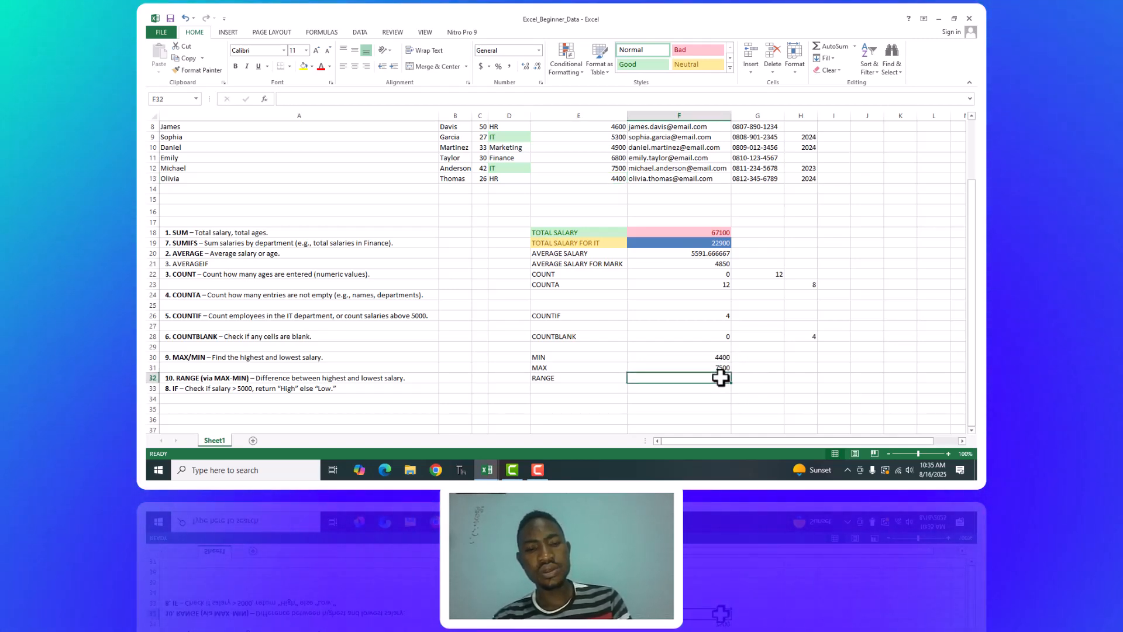
text(e)
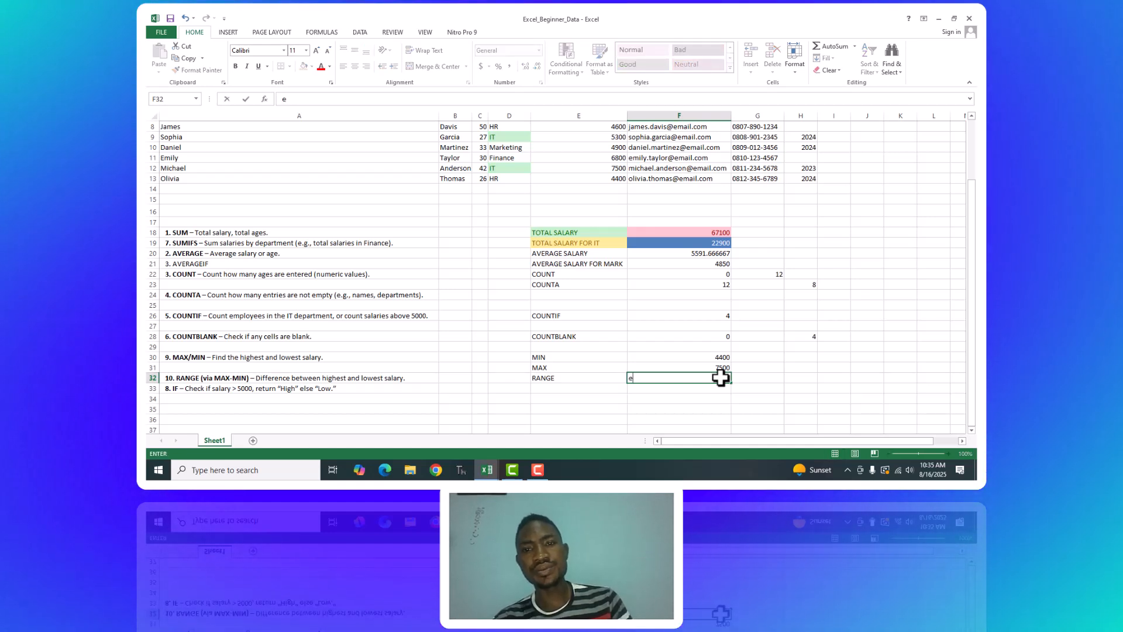
text(12)
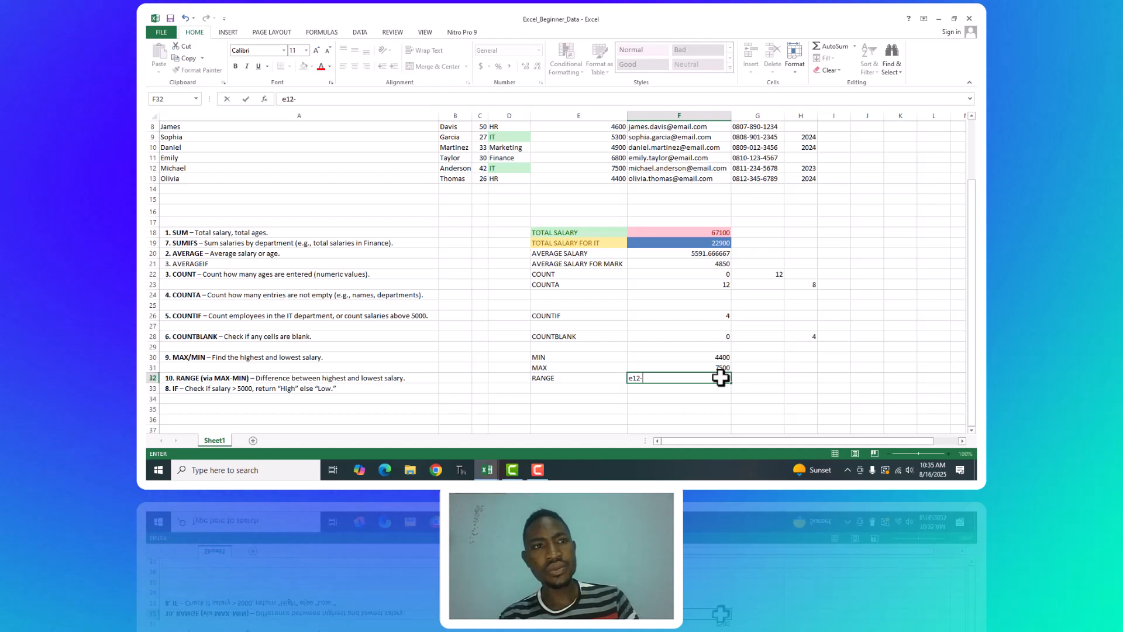
text(-E13)
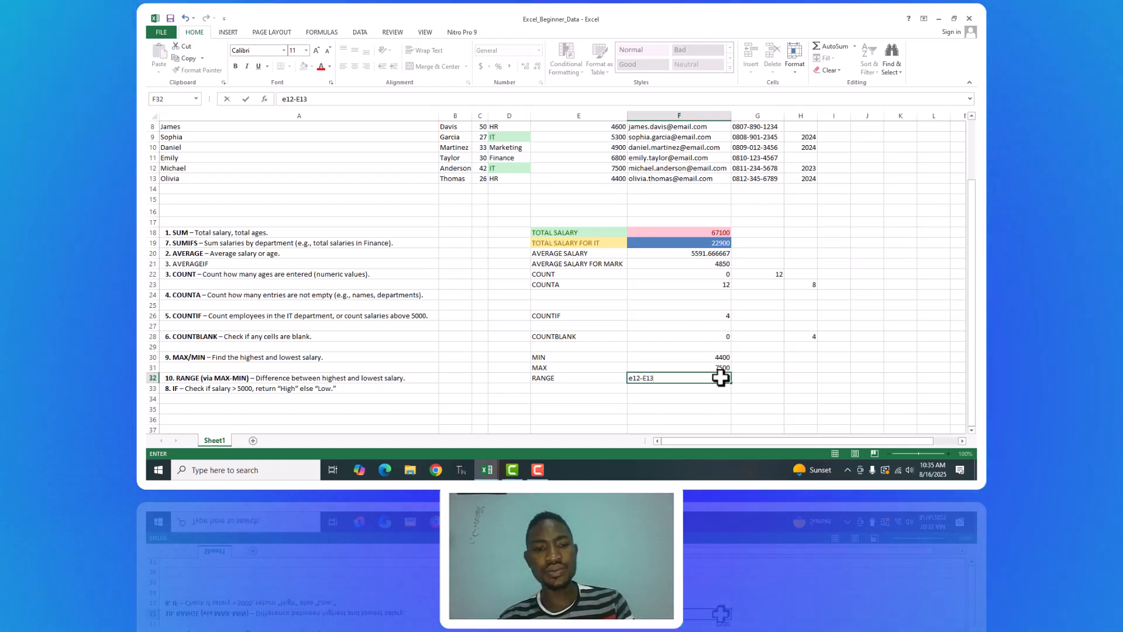
key(Return)
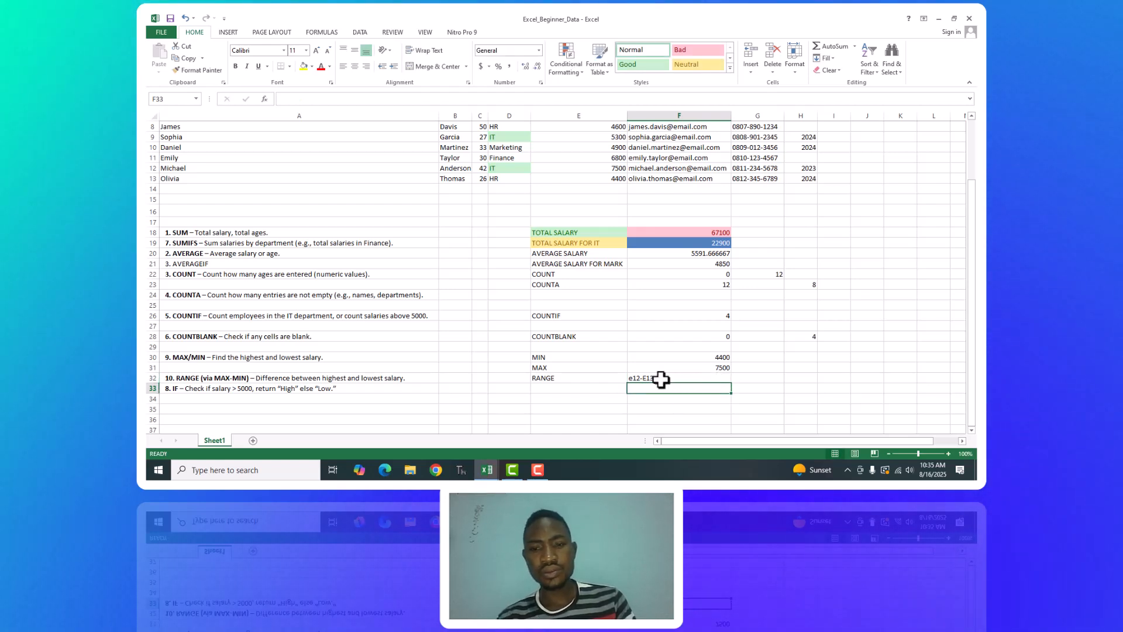
click(655, 375)
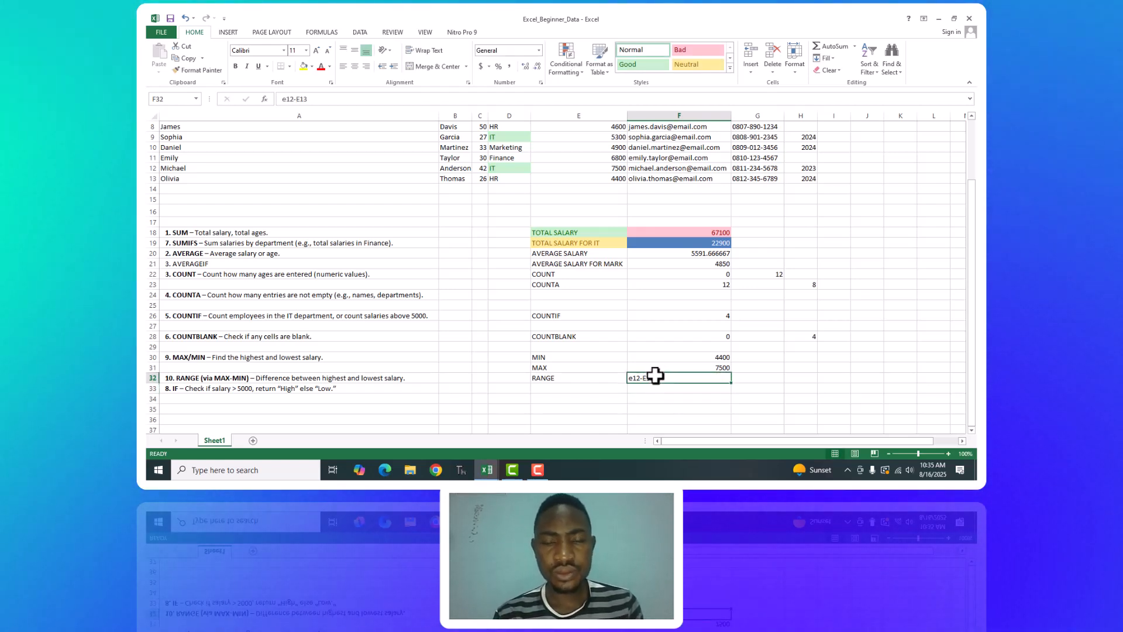
key(BackSpace)
text(=)
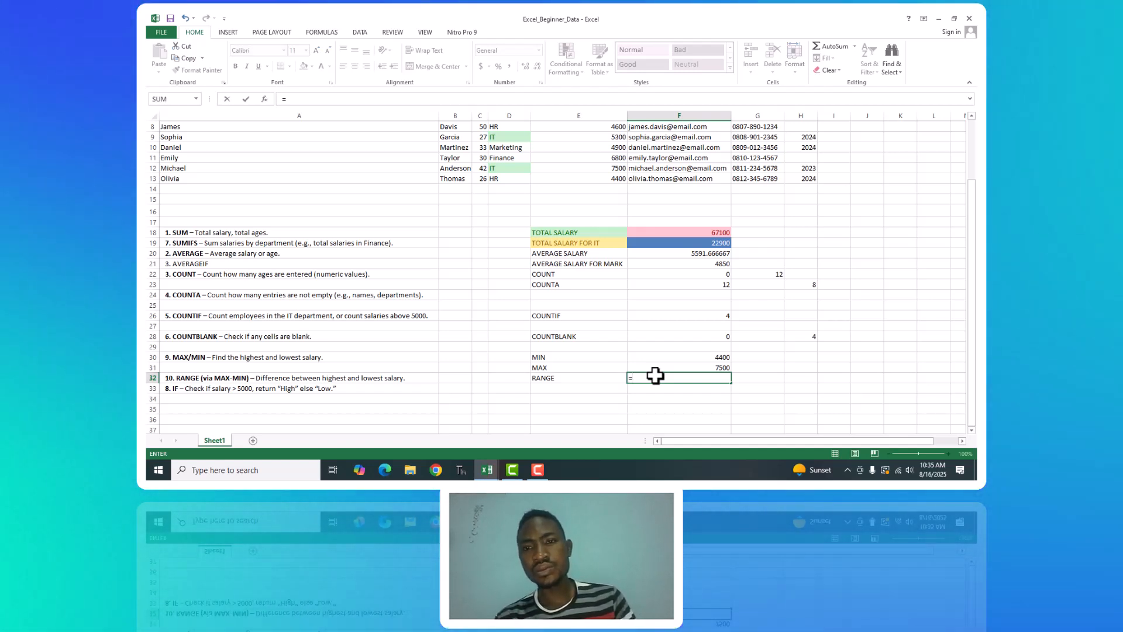
key(BackSpace)
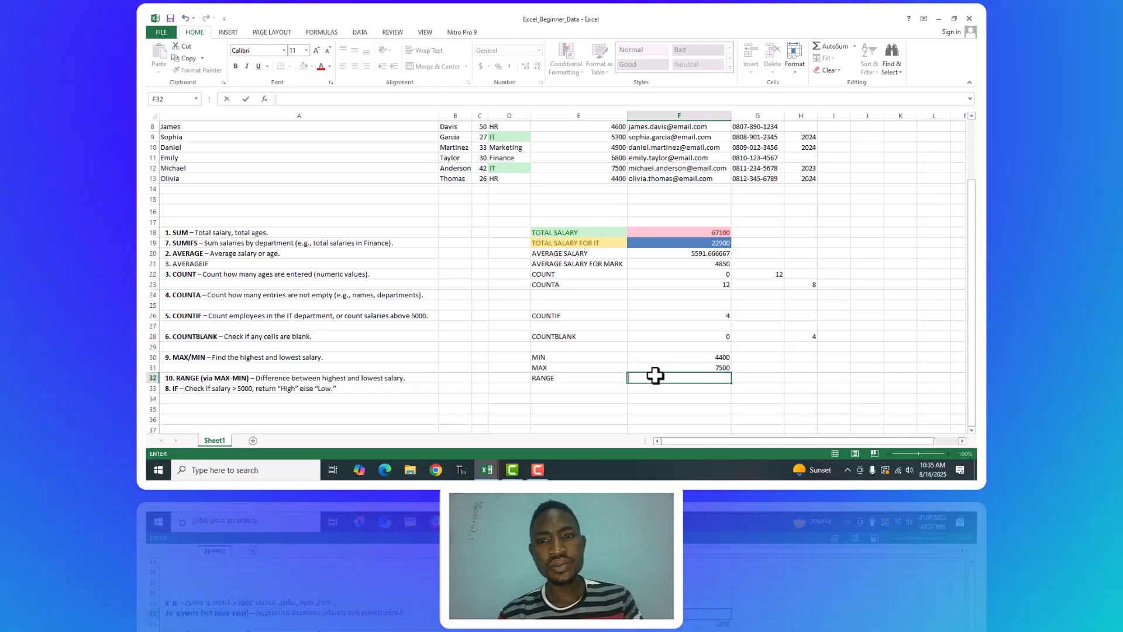
click(708, 367)
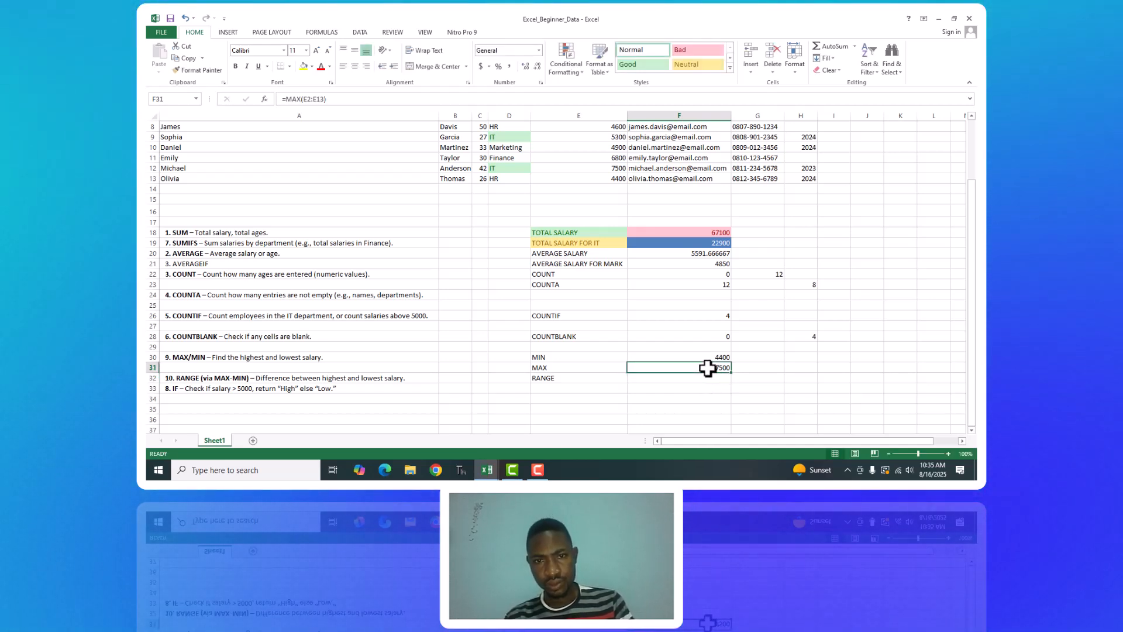
Calculate the salary range in F32 by subtracting the lowest salary from the highest with =(E12-E13).
click(708, 359)
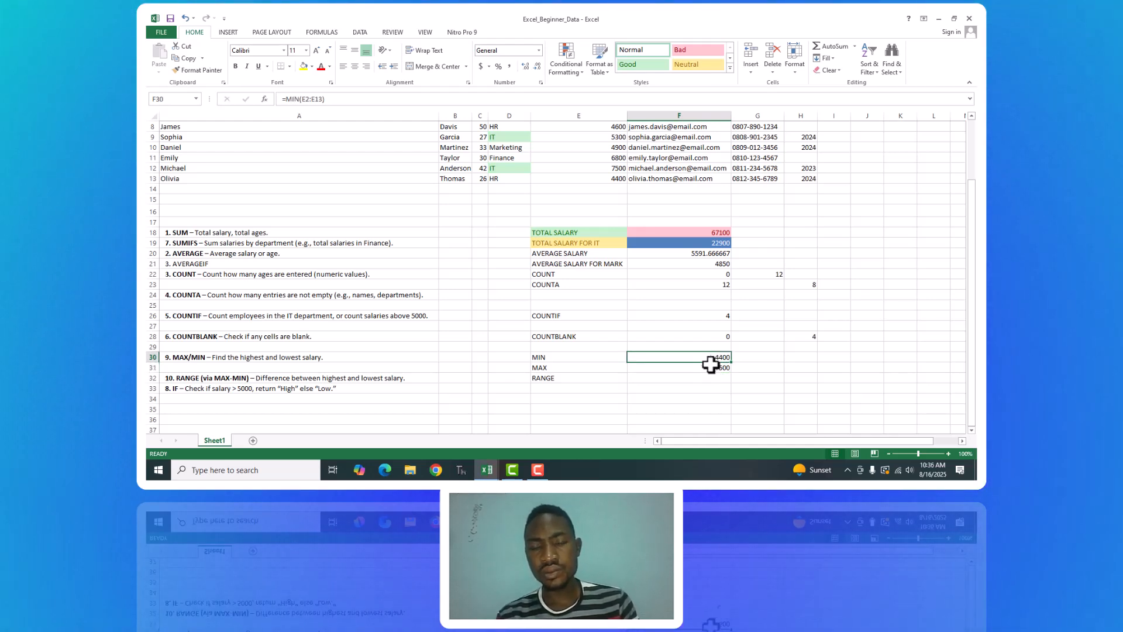
click(715, 369)
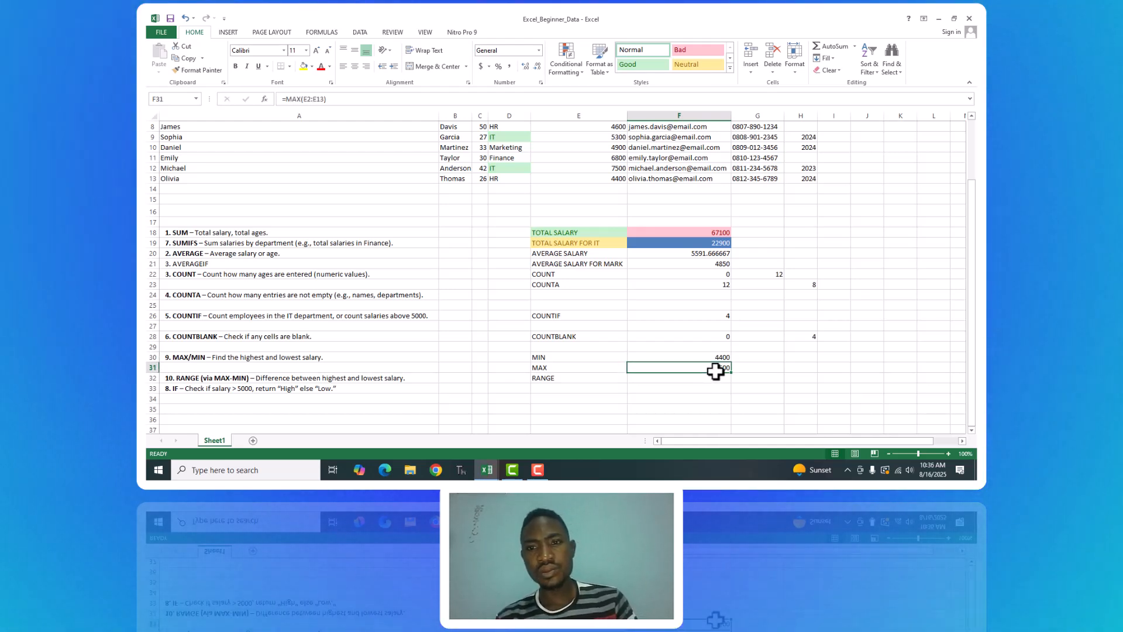
click(681, 380)
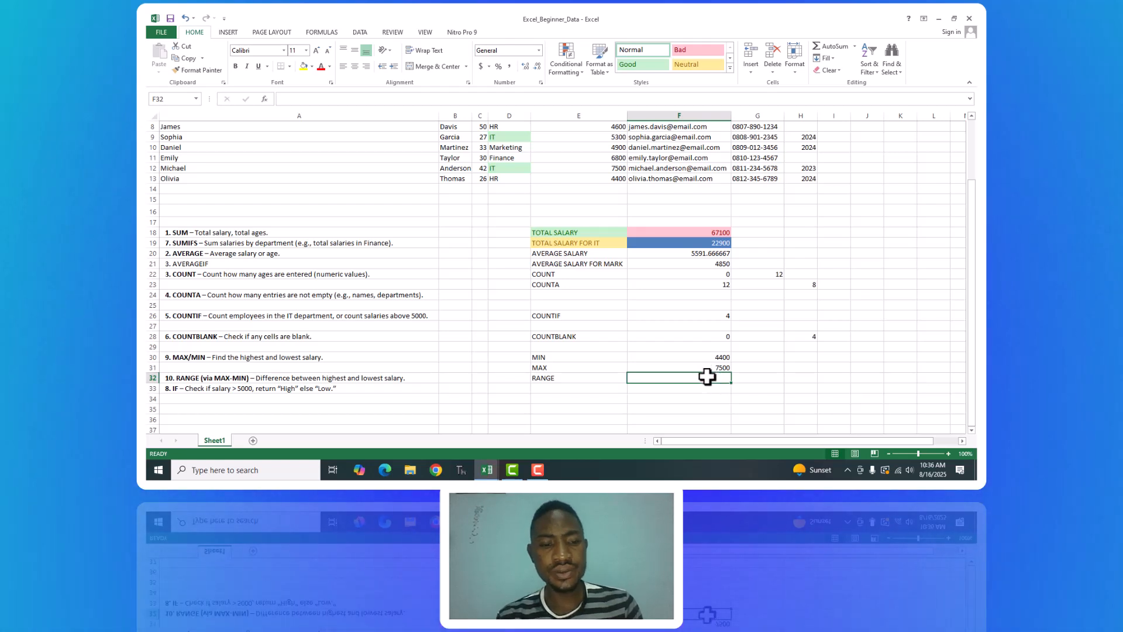
text(()
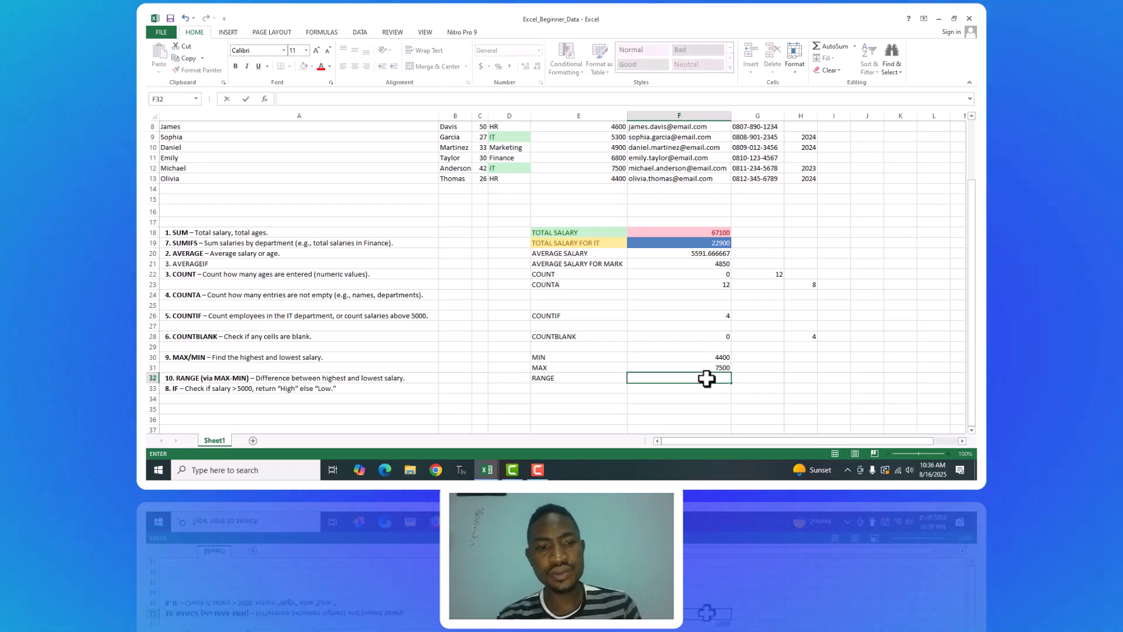
key(BackSpace)
text(=)
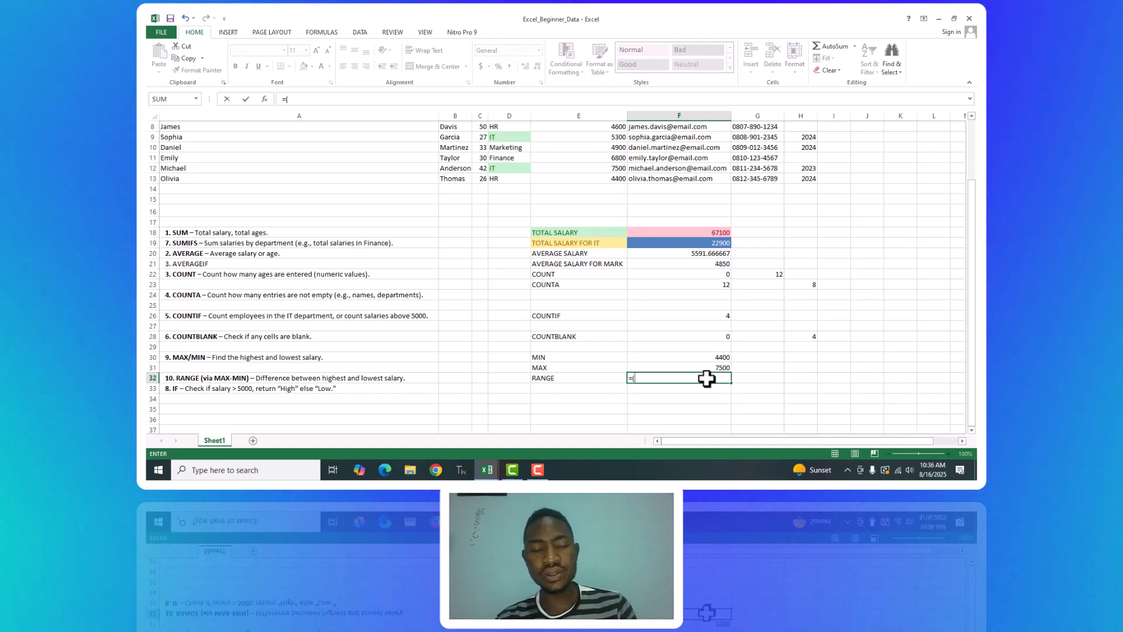
text((e)
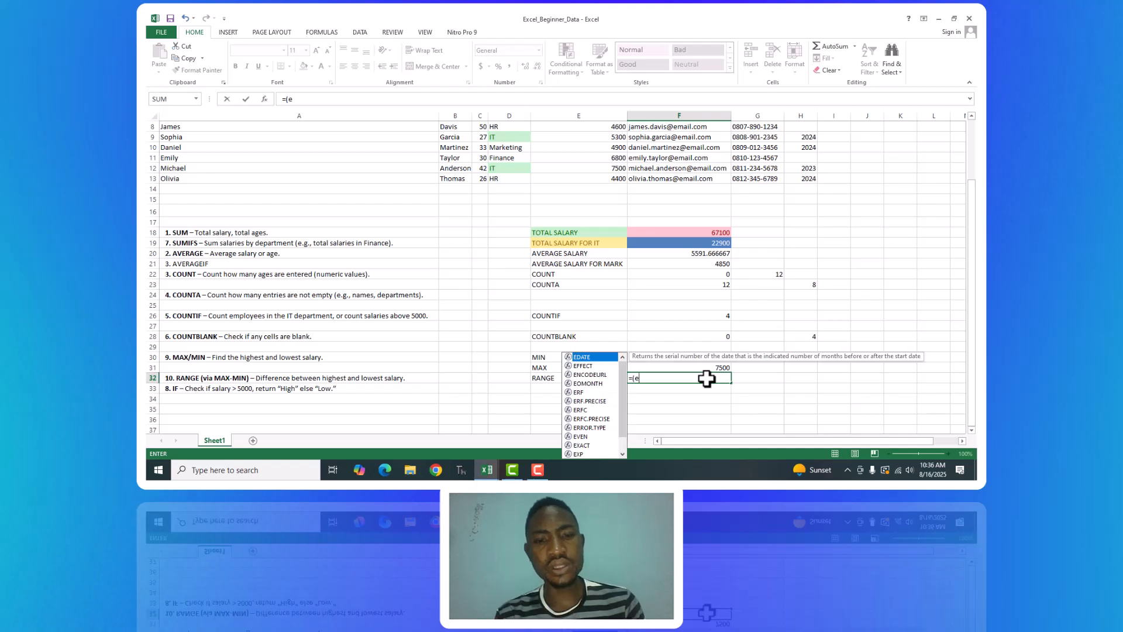
text(12)
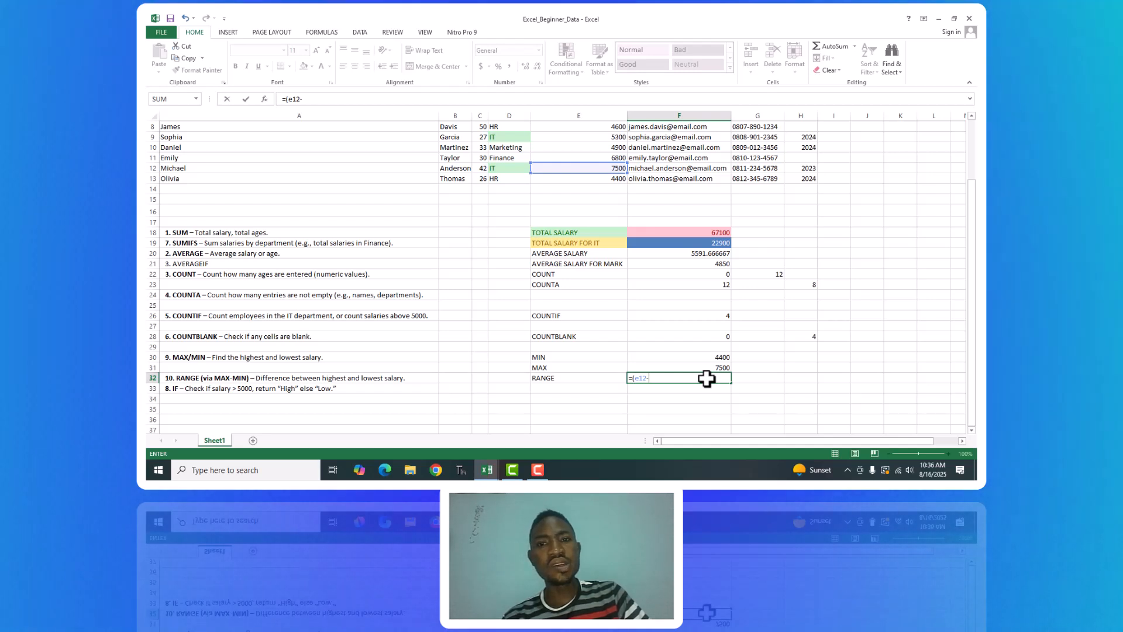
text(-E13)
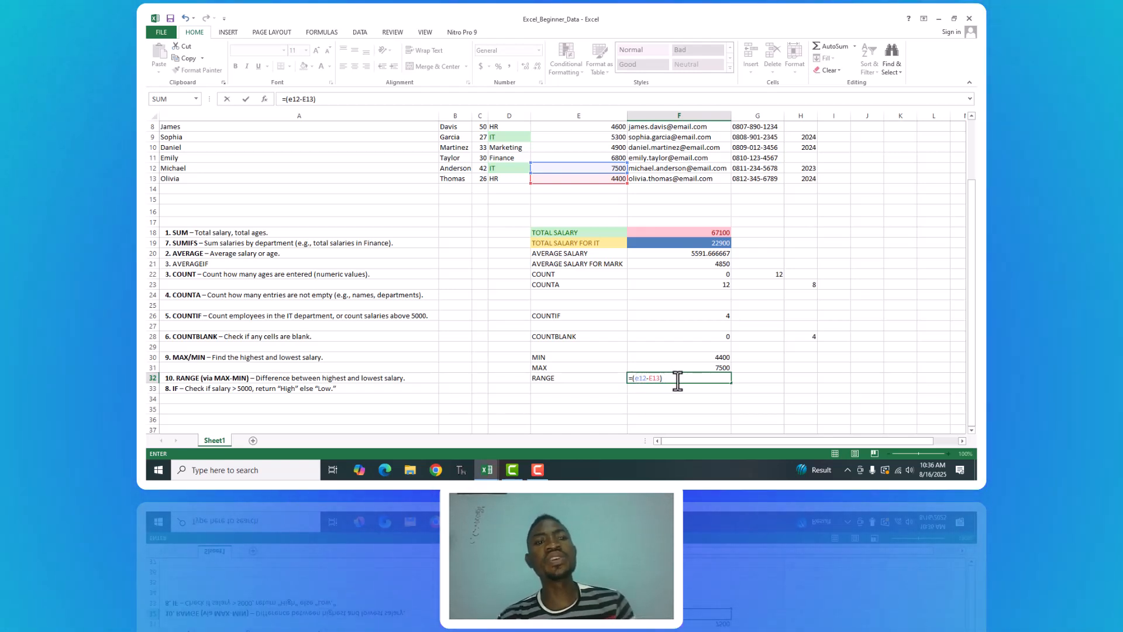
key(Return)
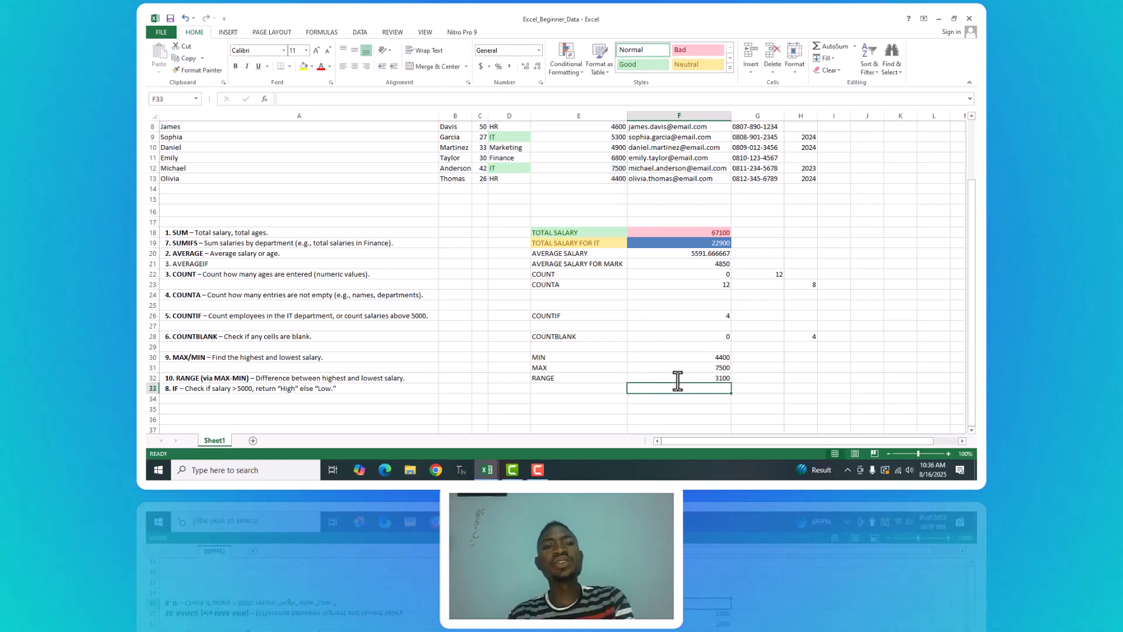
click(722, 377)
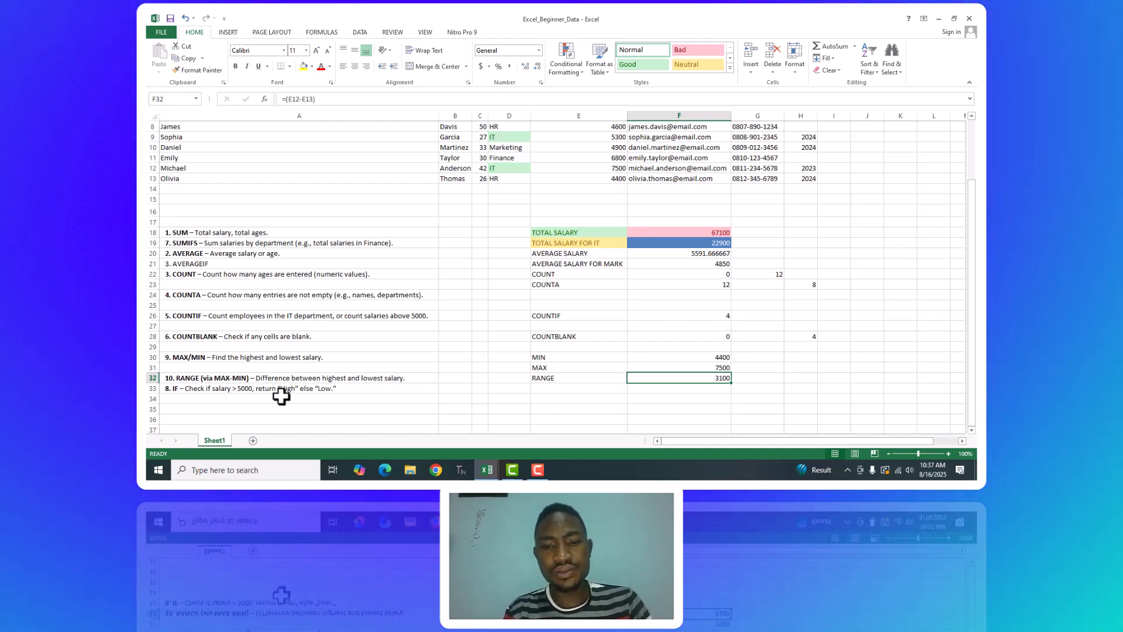
Label cell E33 IF-CONDITION, below the RANGE label.
click(547, 389)
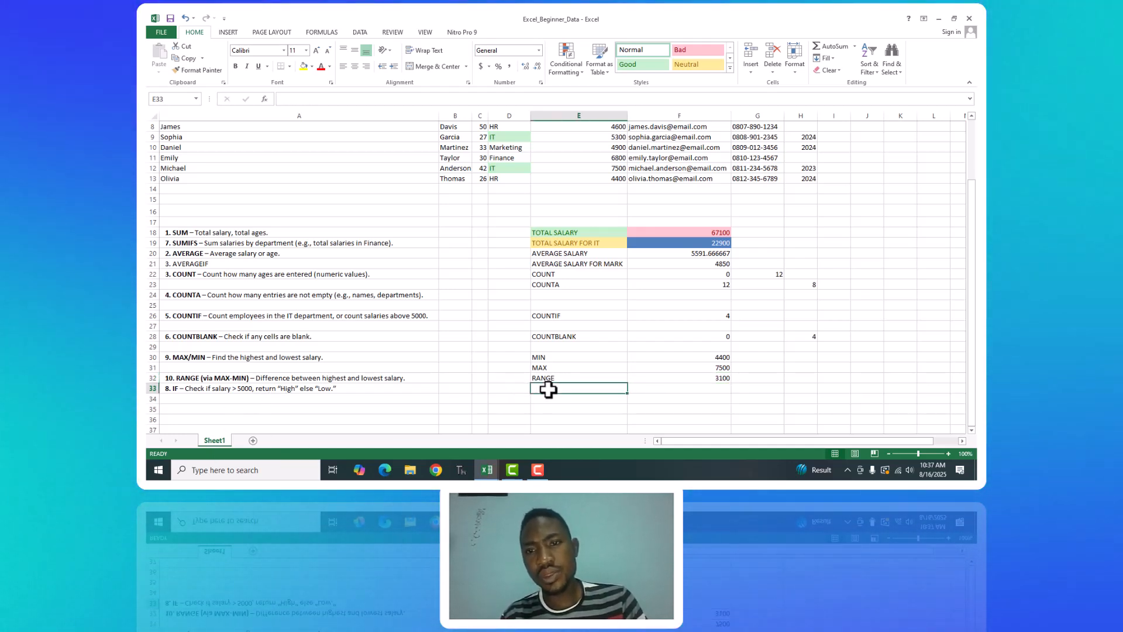
text(I)
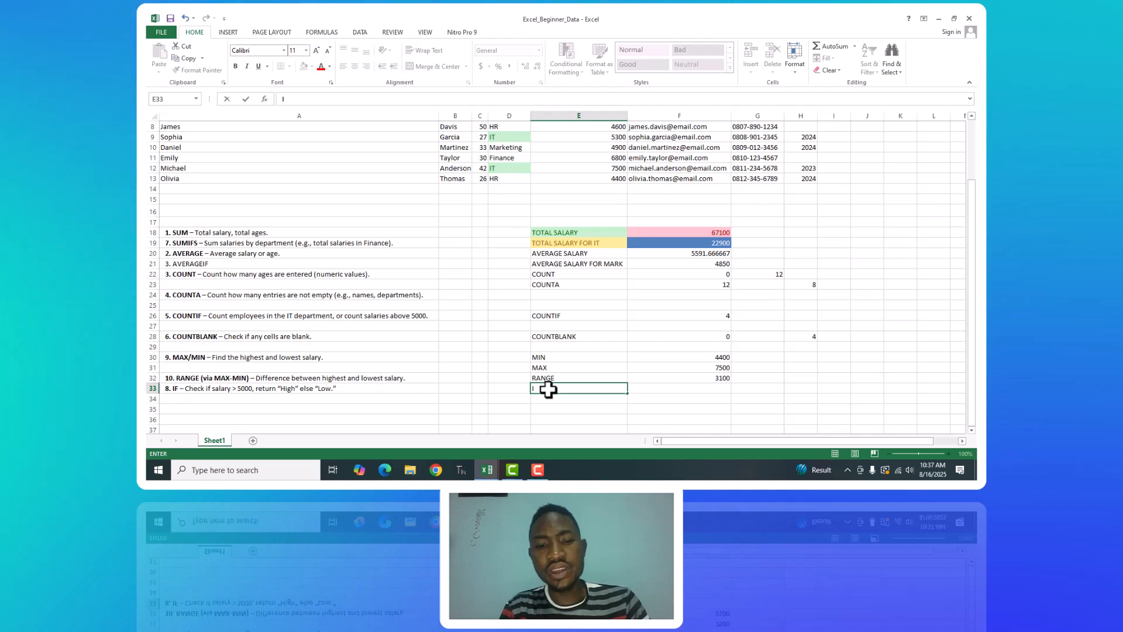
text(F-)
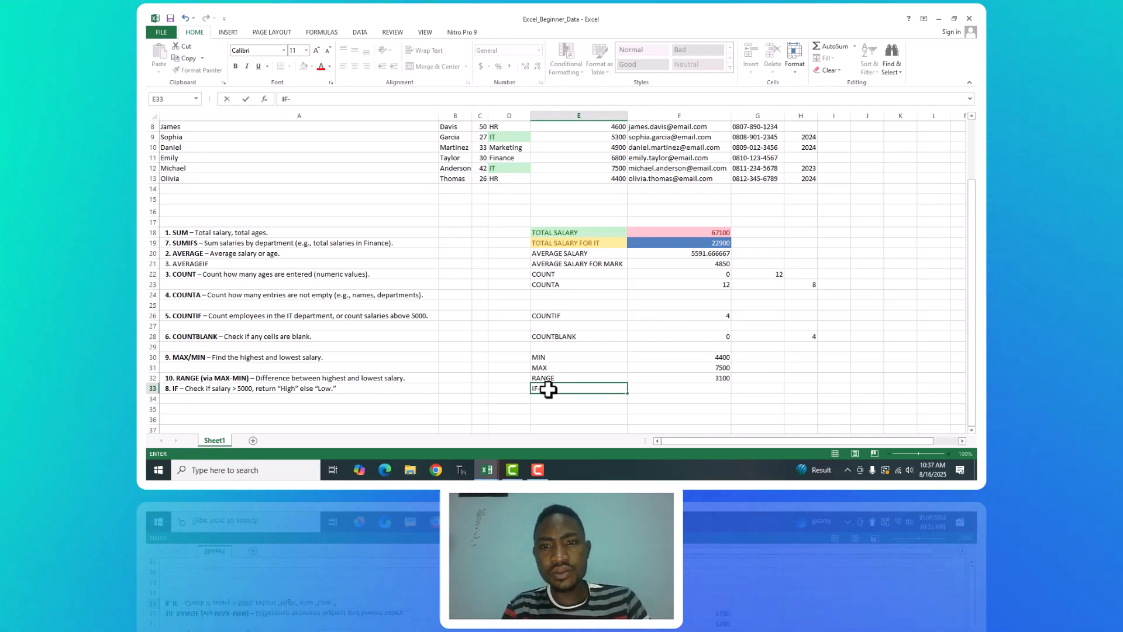
text(CONDITIO)
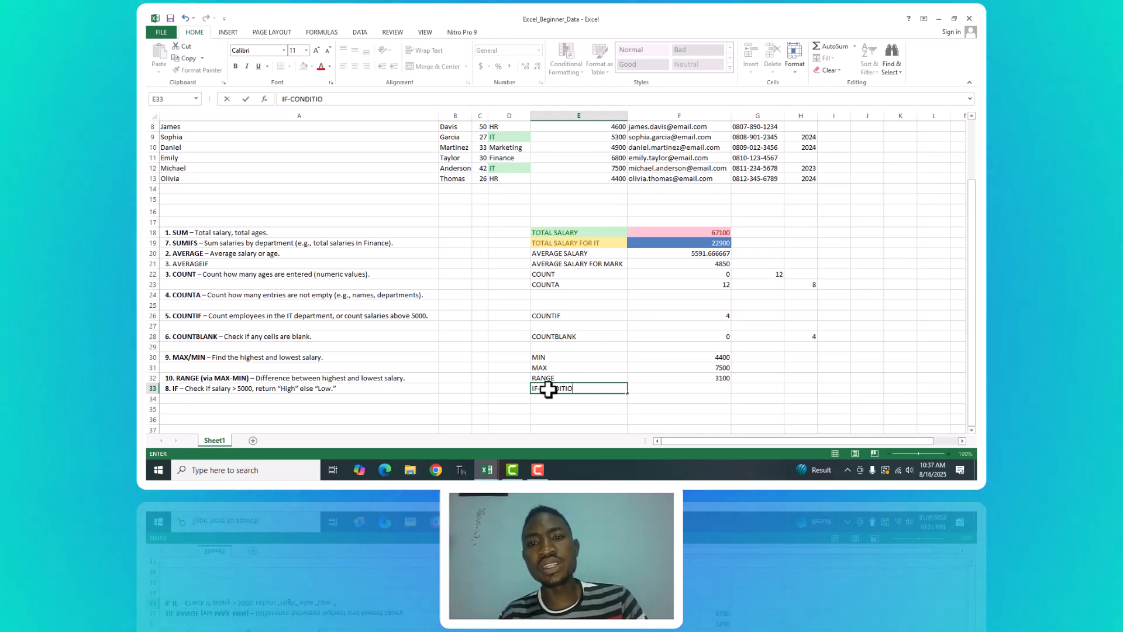
text(N)
click(705, 386)
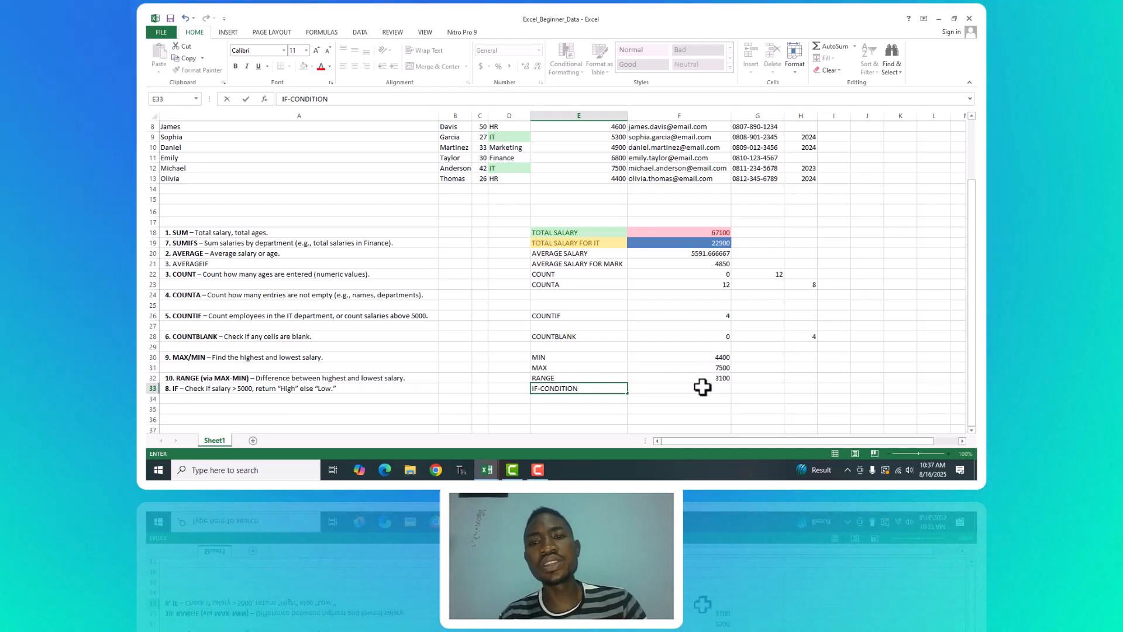
text(=IF()
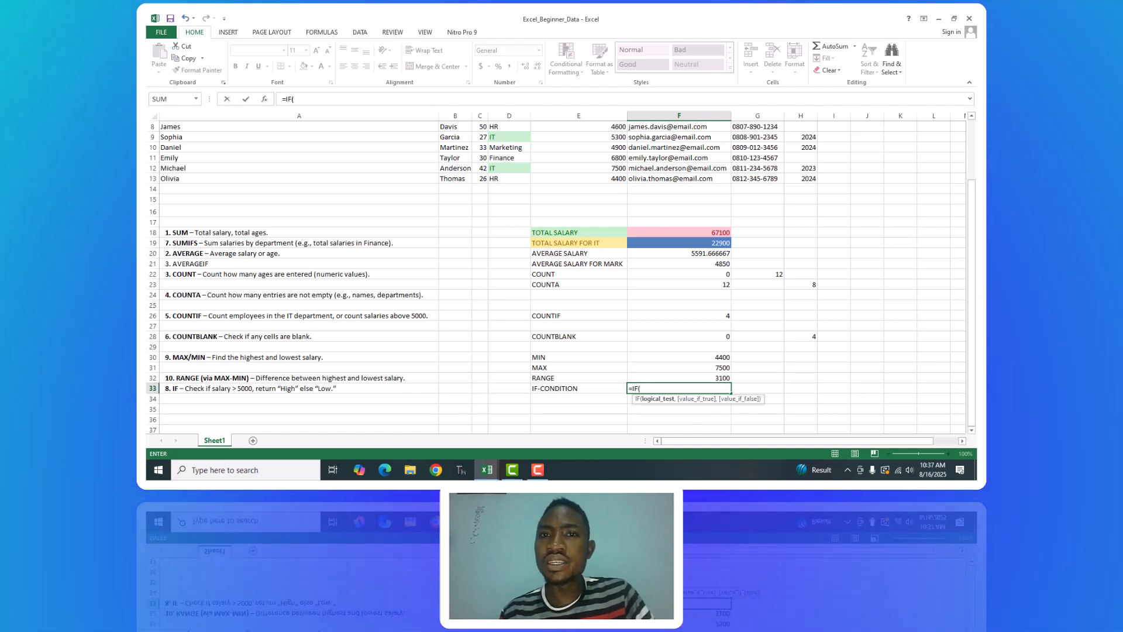
drag(971, 318, 973, 244)
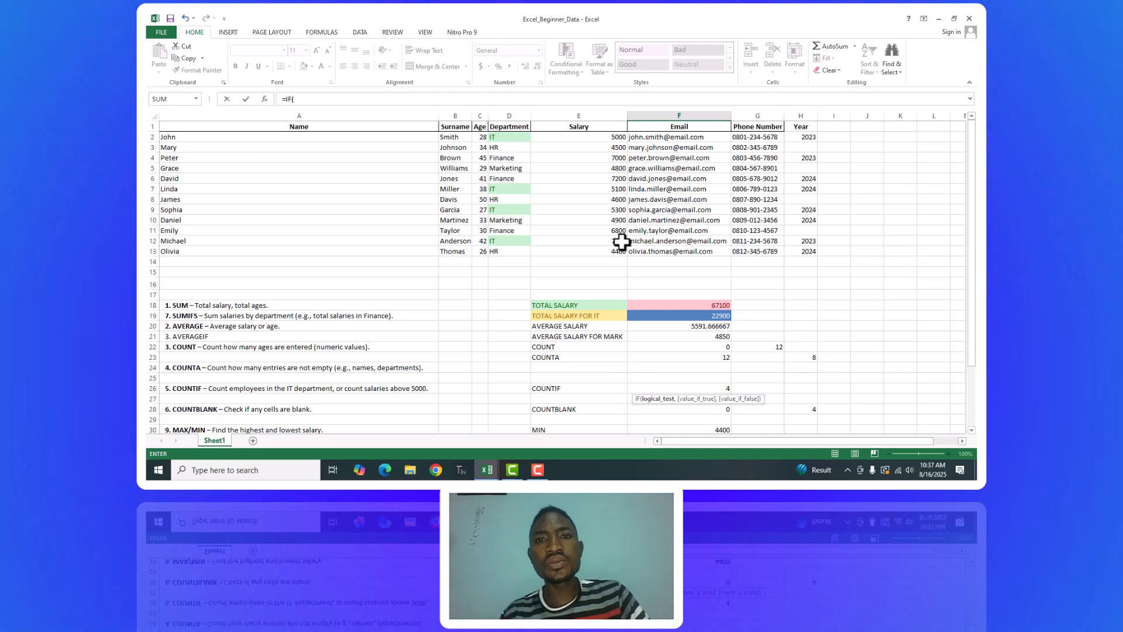
drag(971, 245, 972, 304)
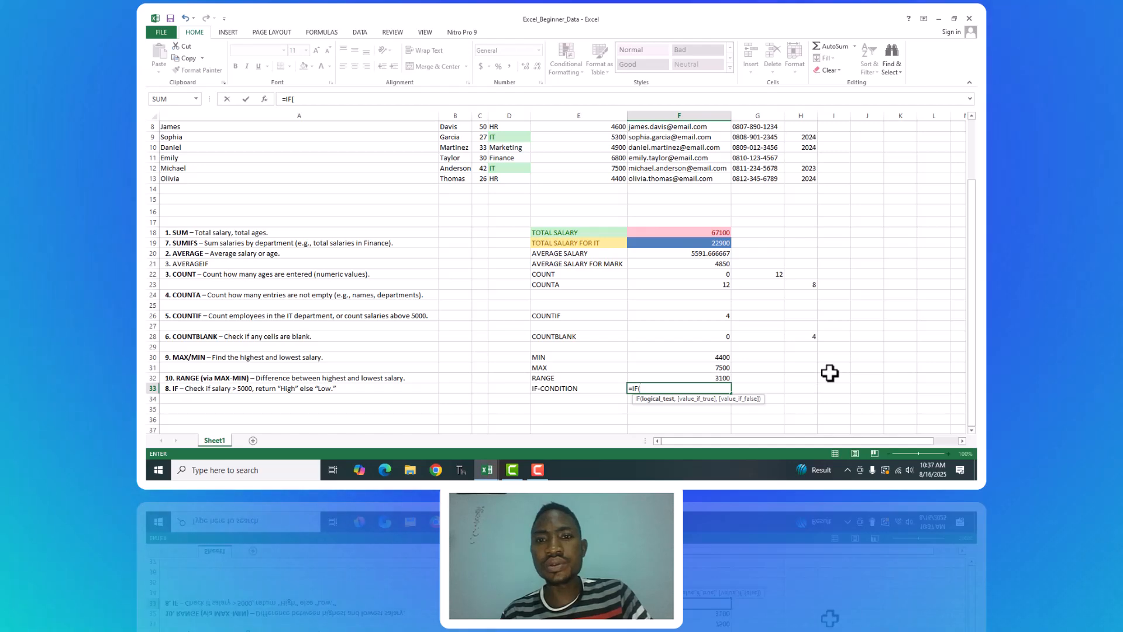
drag(972, 298, 965, 213)
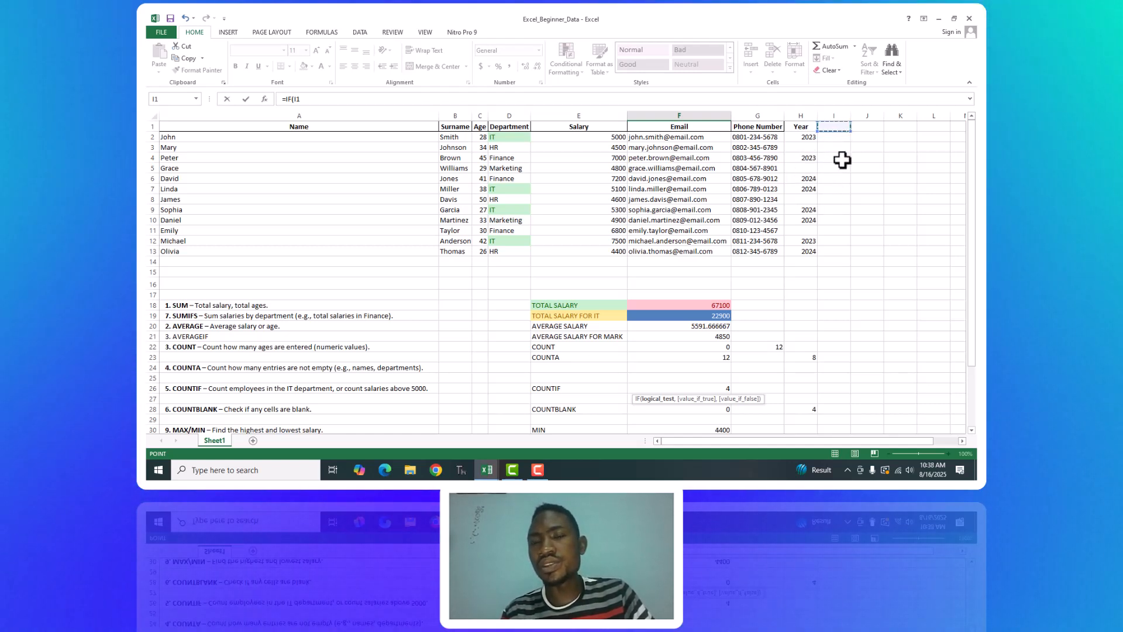
drag(971, 183, 974, 279)
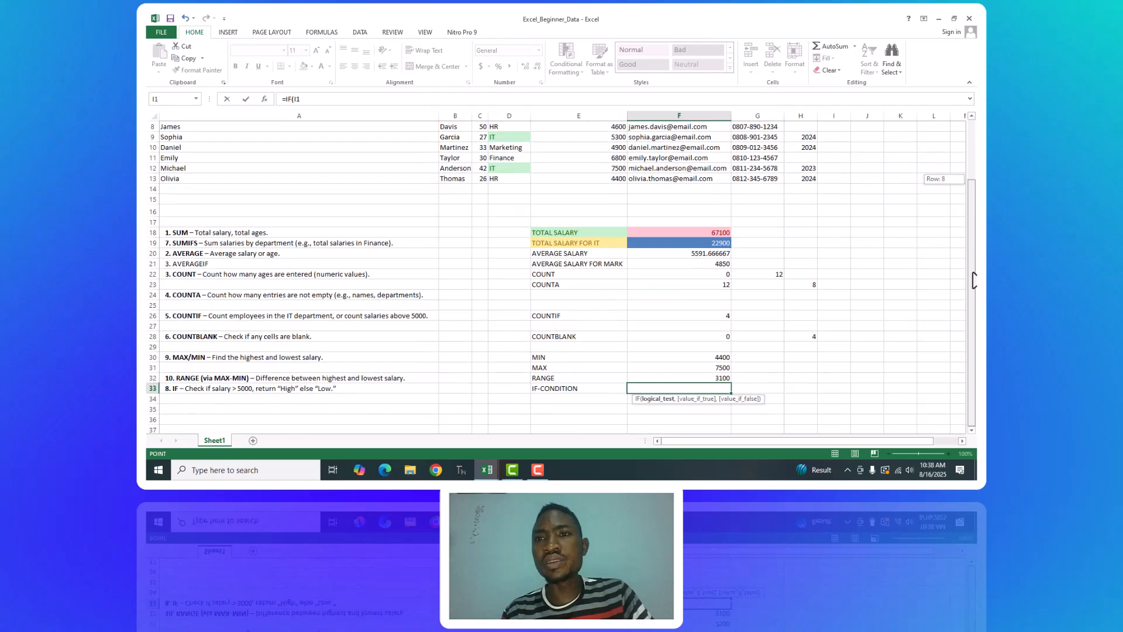
key(BackSpace)
key(BackSpace)
key(BackSpace)
key(BackSpace)
key(BackSpace)
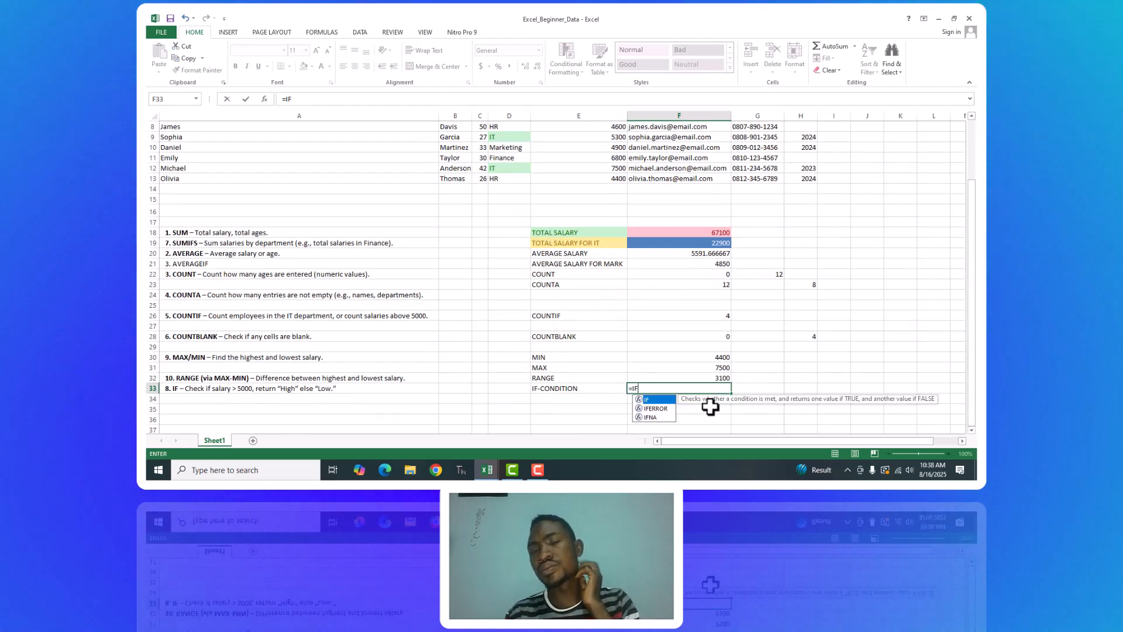
key(BackSpace)
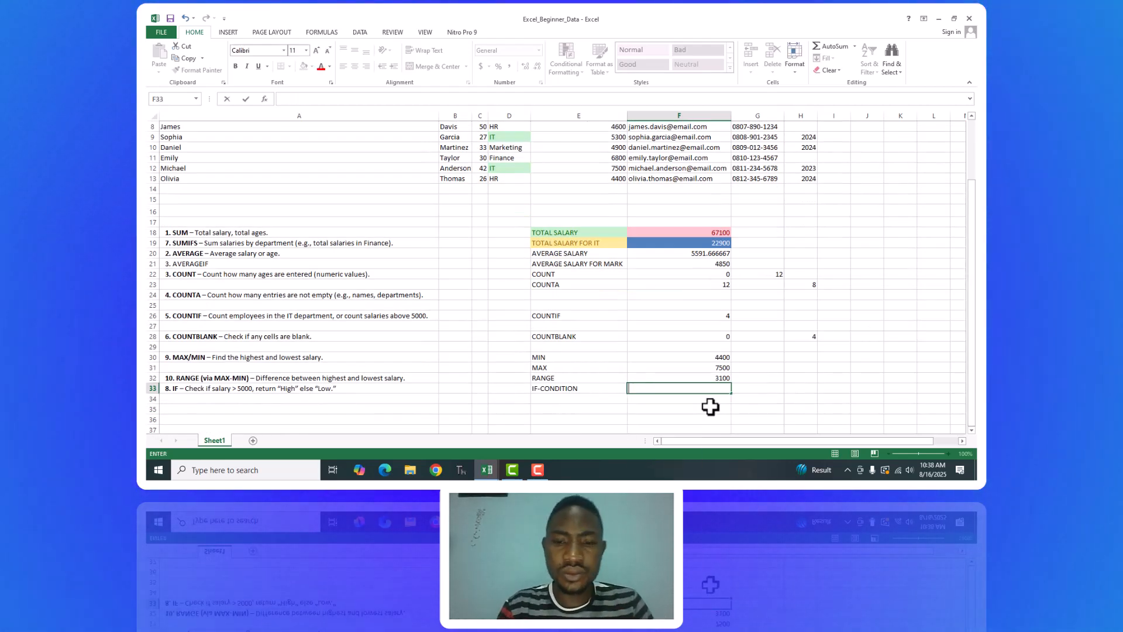
Add a REMARK column header in I1, beside the Year column of the employee table.
scroll(974, 309, up, 3)
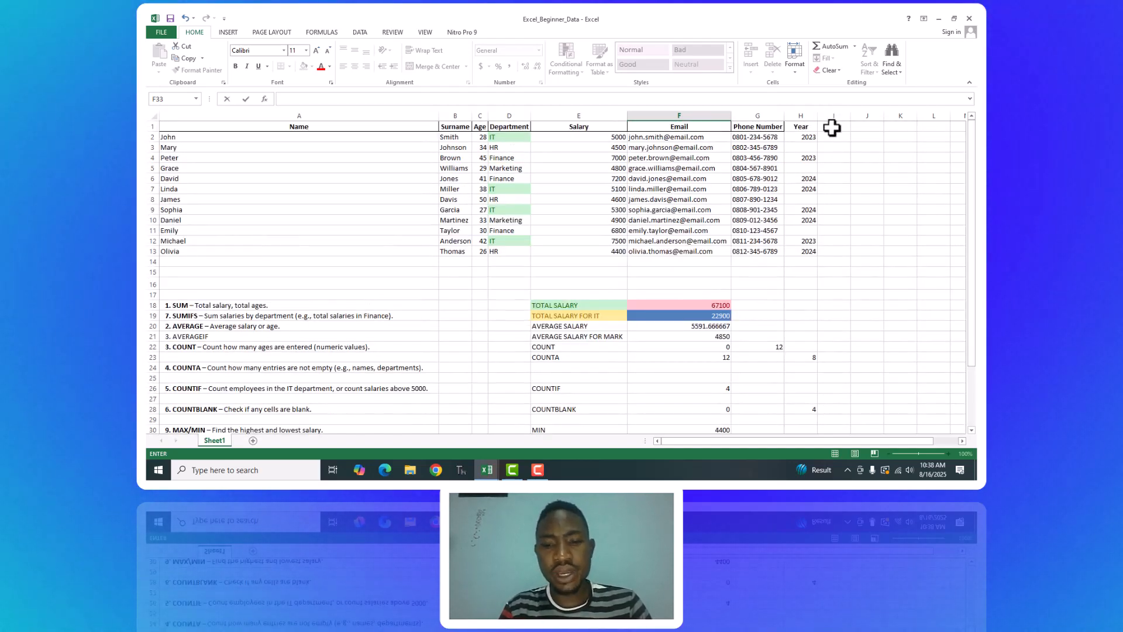
click(832, 128)
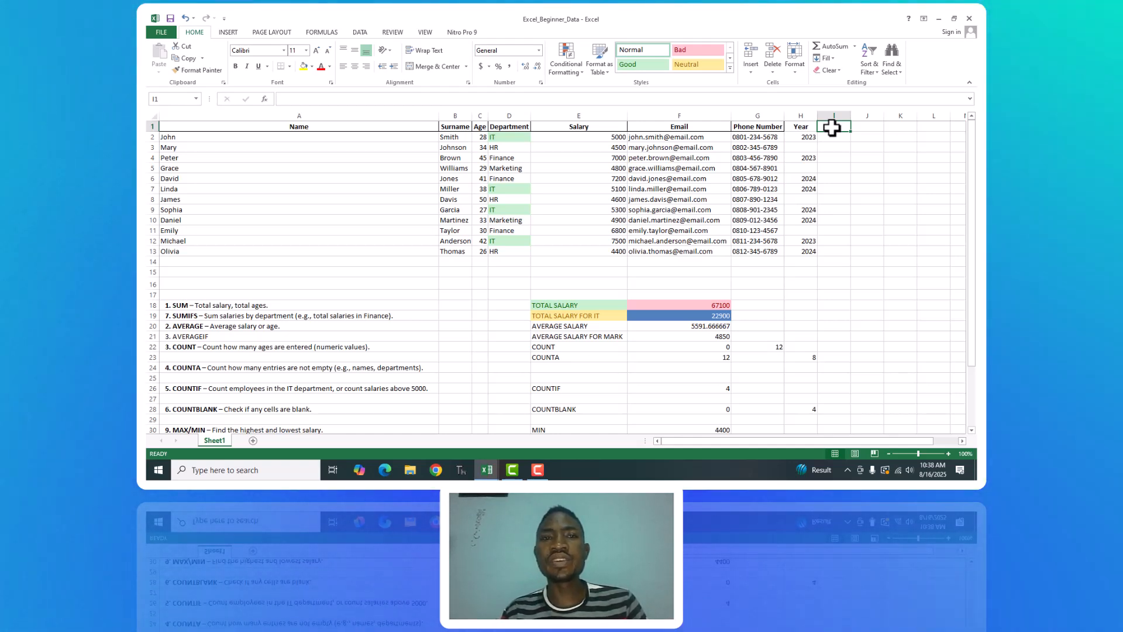
text(REMARK)
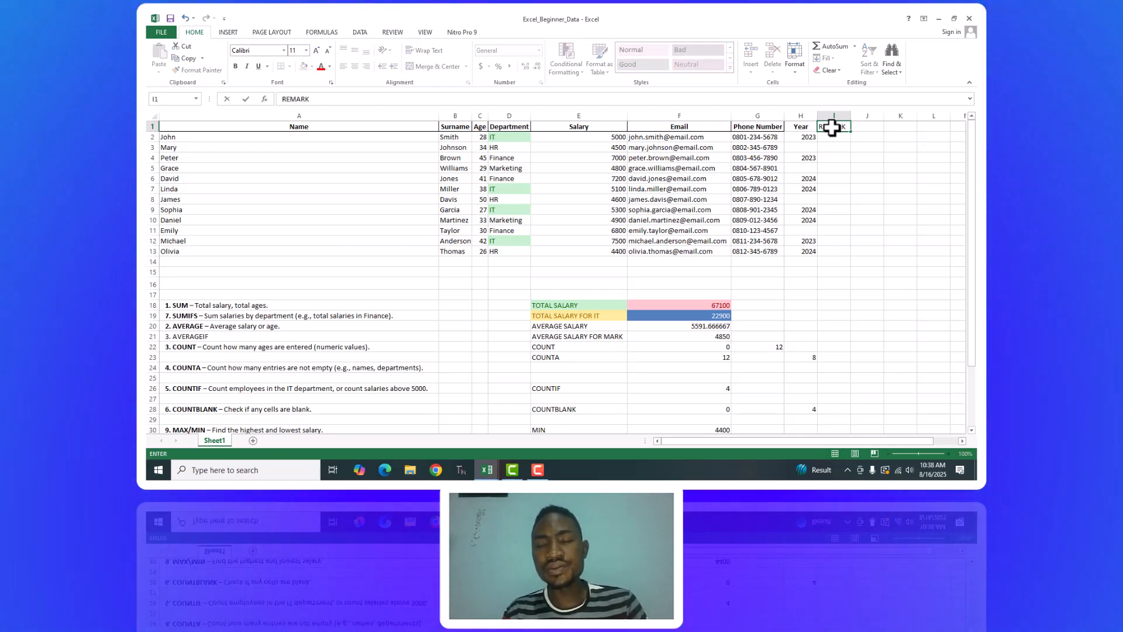
Start an IF formula in I2 that tests whether the first employee's salary in E2 is greater than 5000.
click(841, 139)
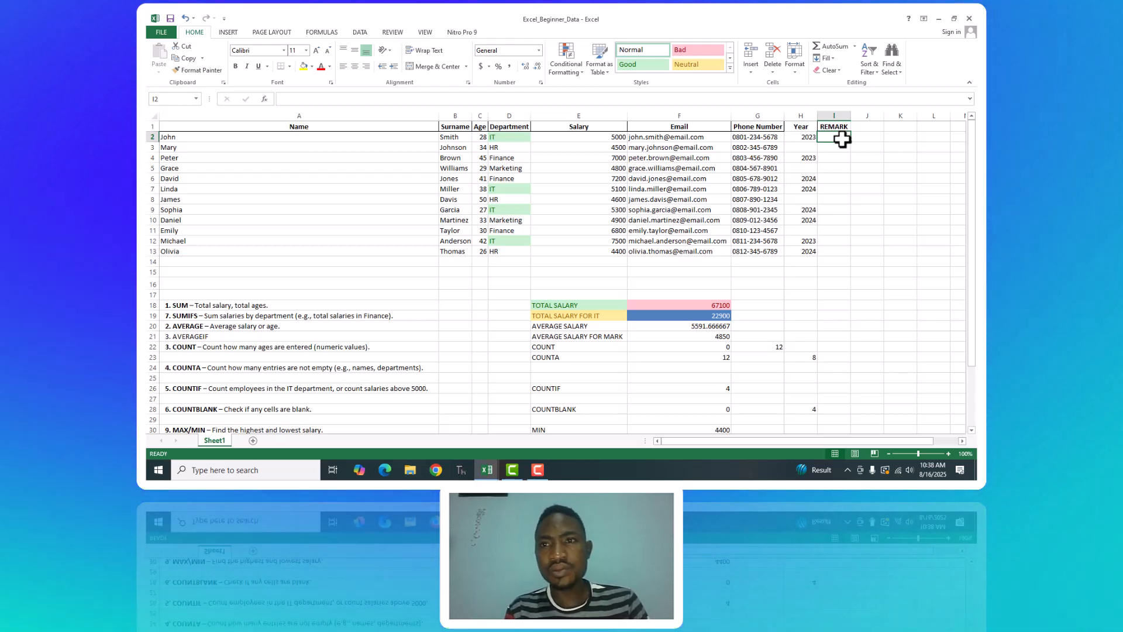
text(=-F)
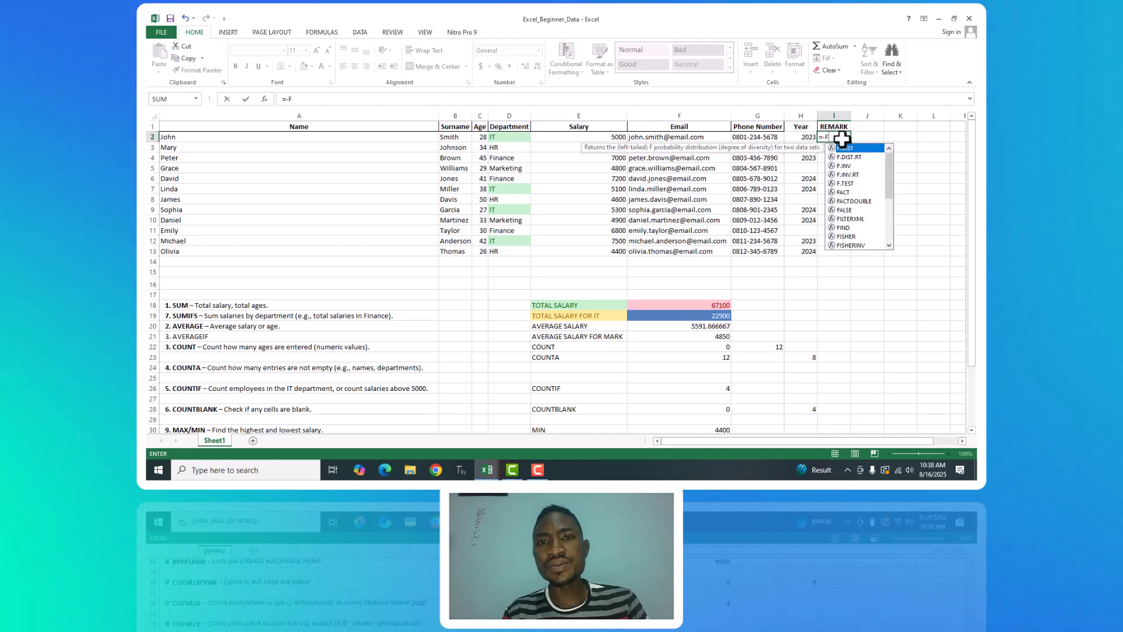
key(BackSpace)
key(BackSpace)
text(IF()
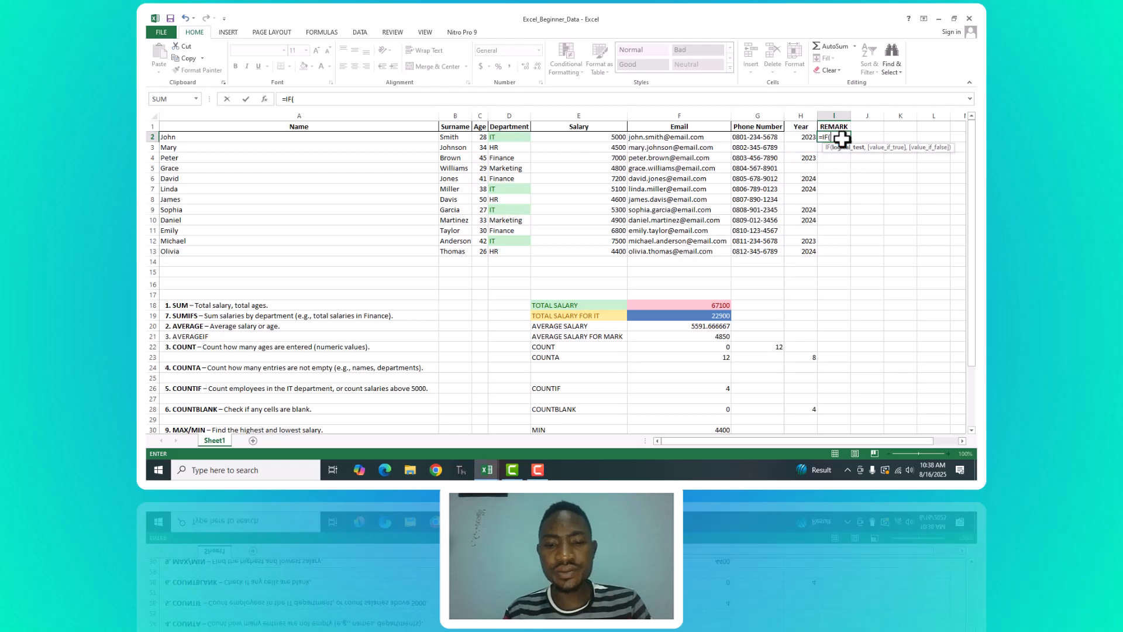
click(616, 139)
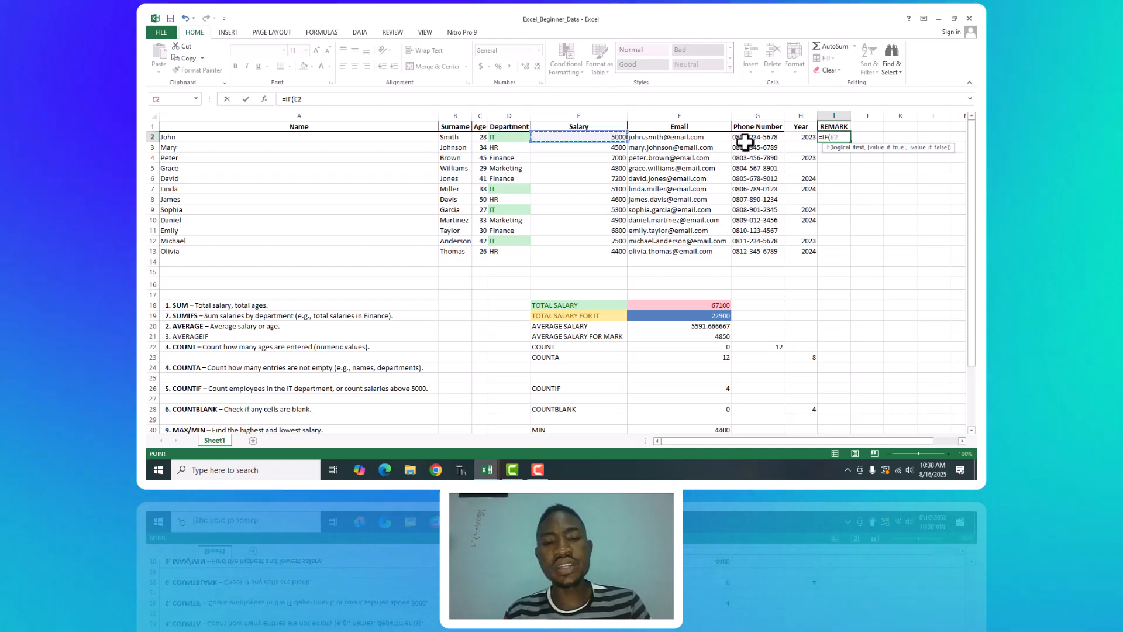
key(F8)
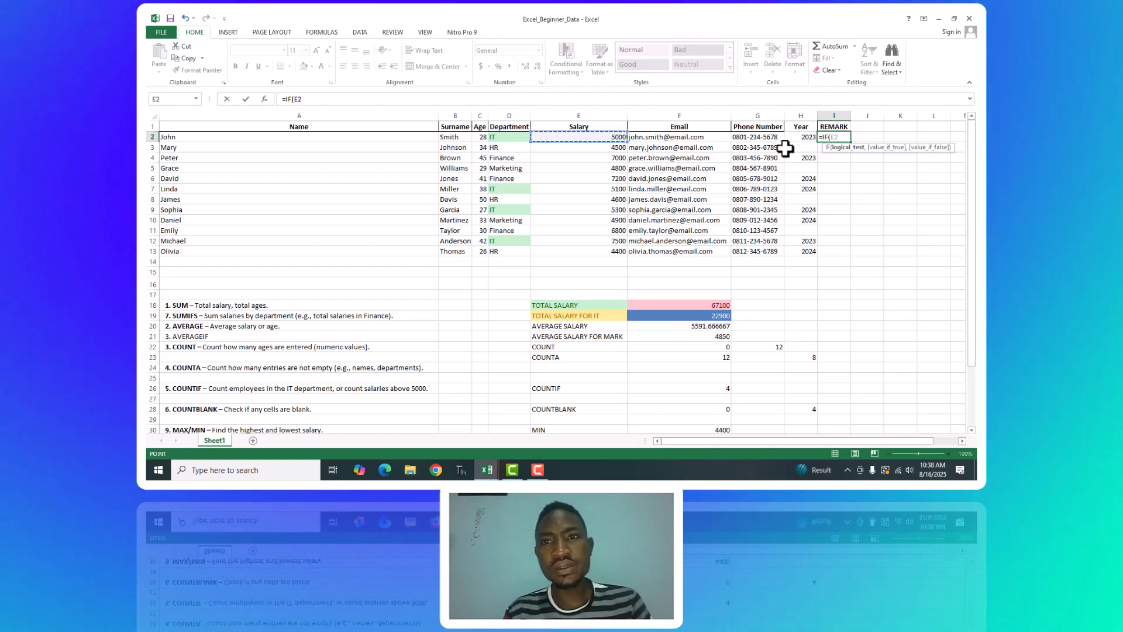
key(BackSpace)
key(BackSpace)
key(BackSpace)
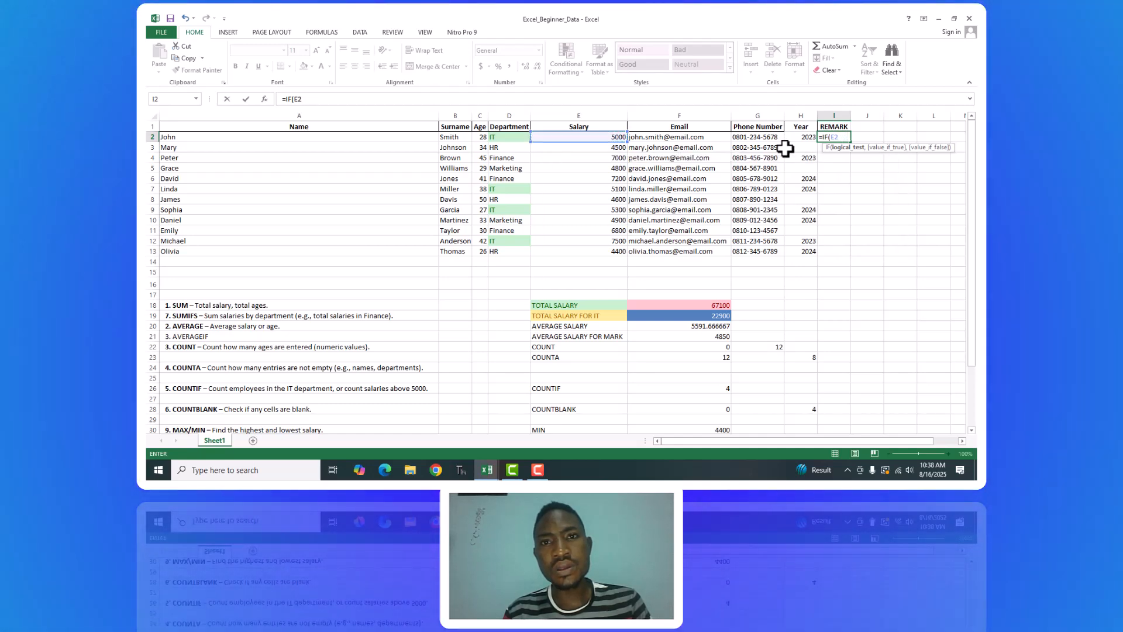
text(>)
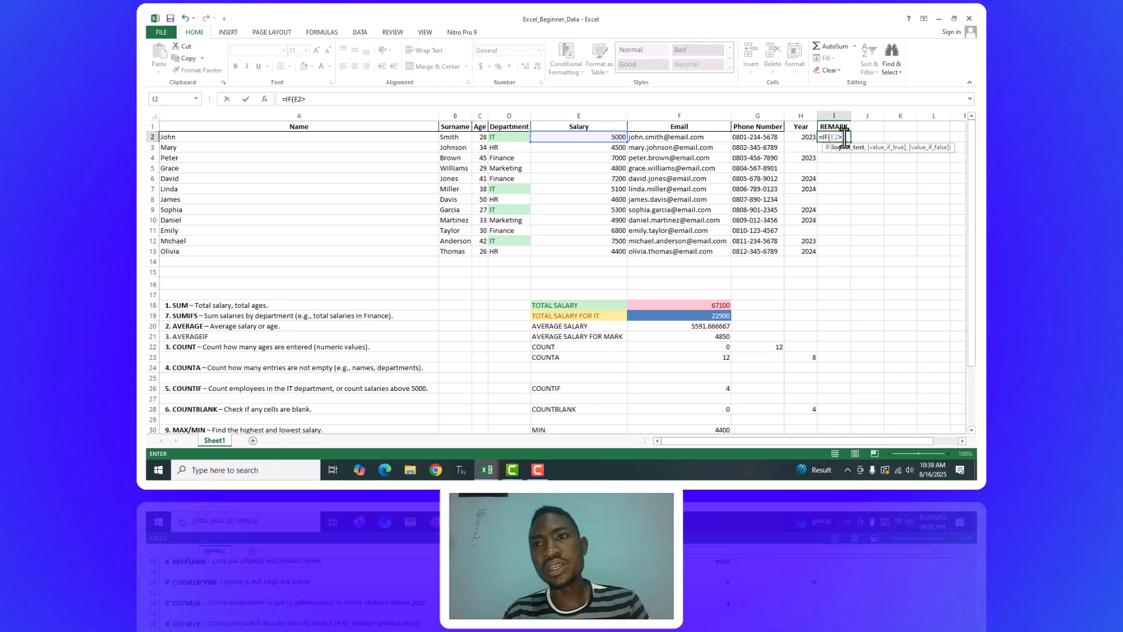
text(5000)
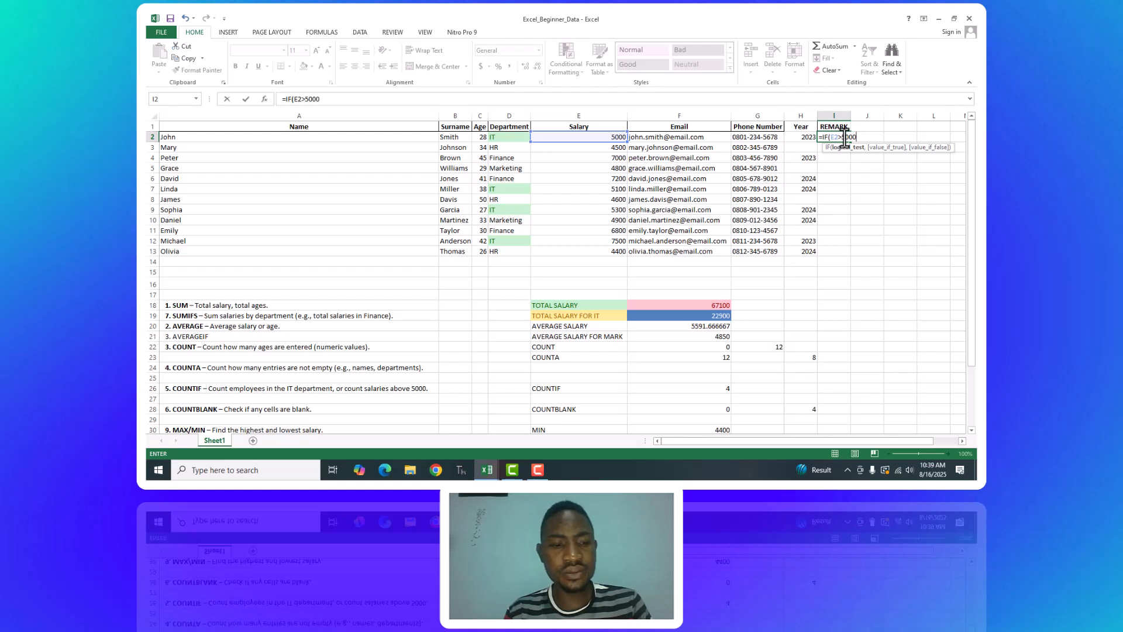
text(,)
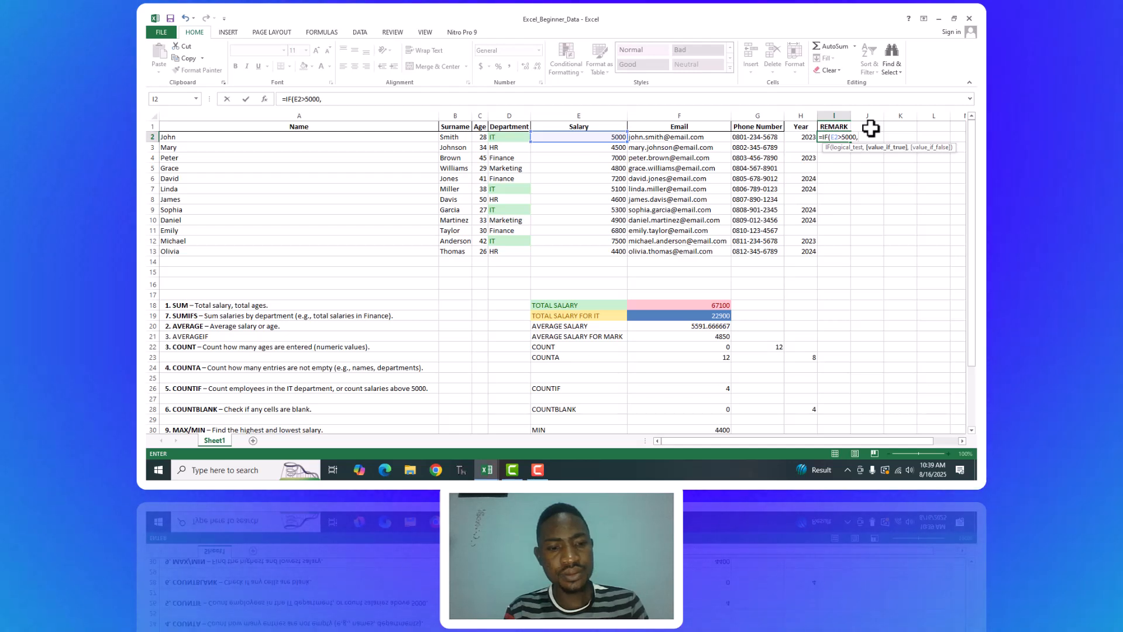
Complete the IF formula in I2 with unquoted ADD PROFIT as the true value and NO PROFIT as the false value.
text(E)
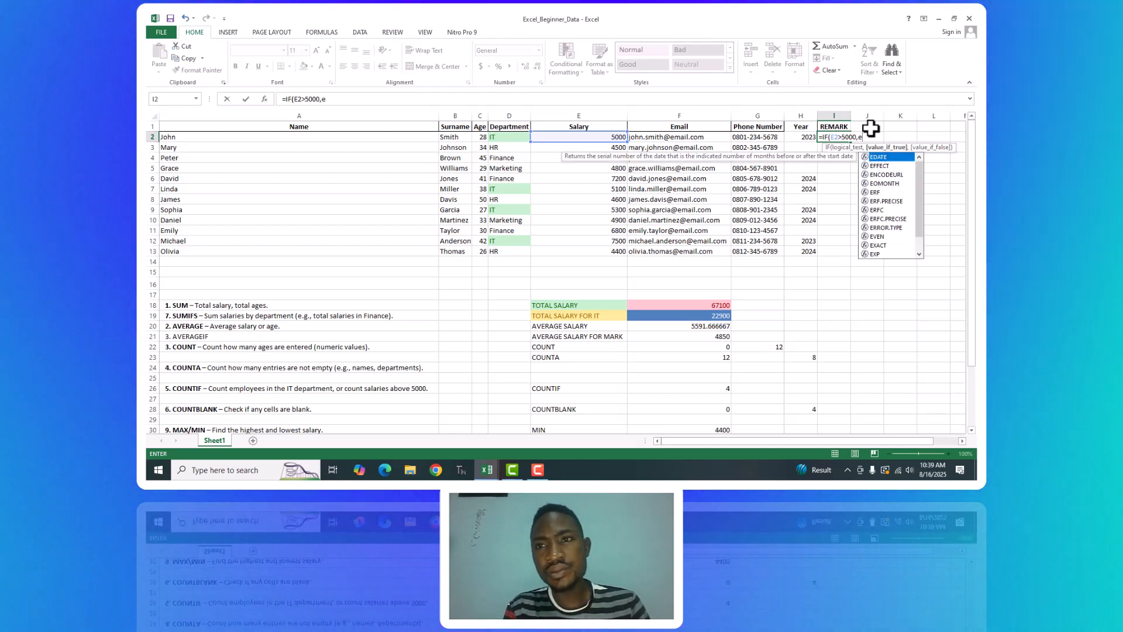
key(BackSpace)
text(eX)
key(BackSpace)
key(BackSpace)
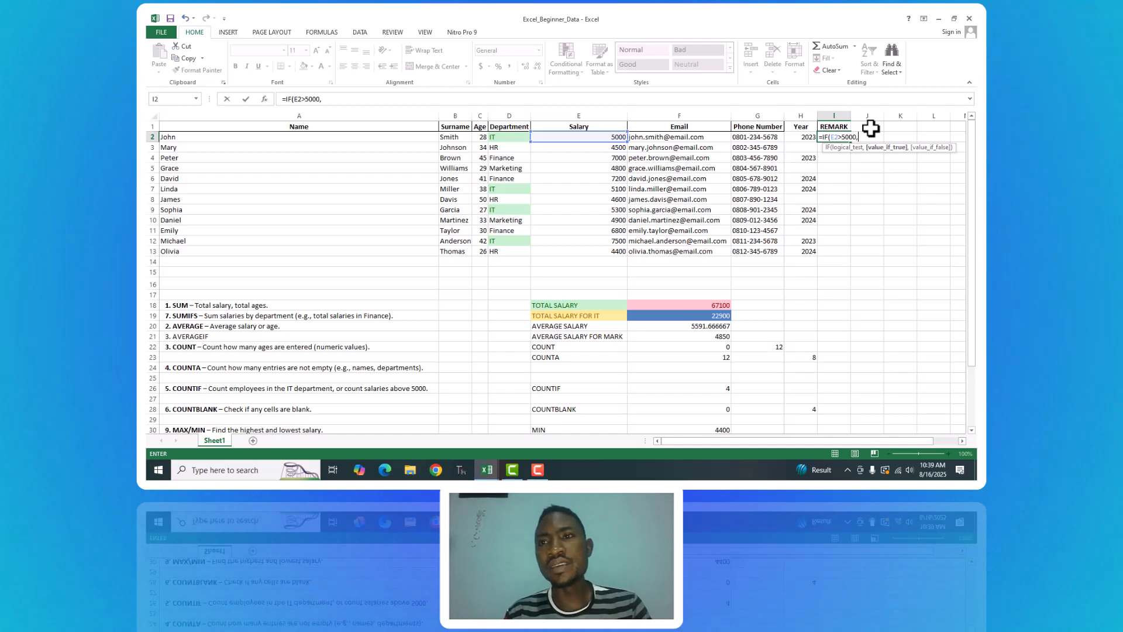
text(A)
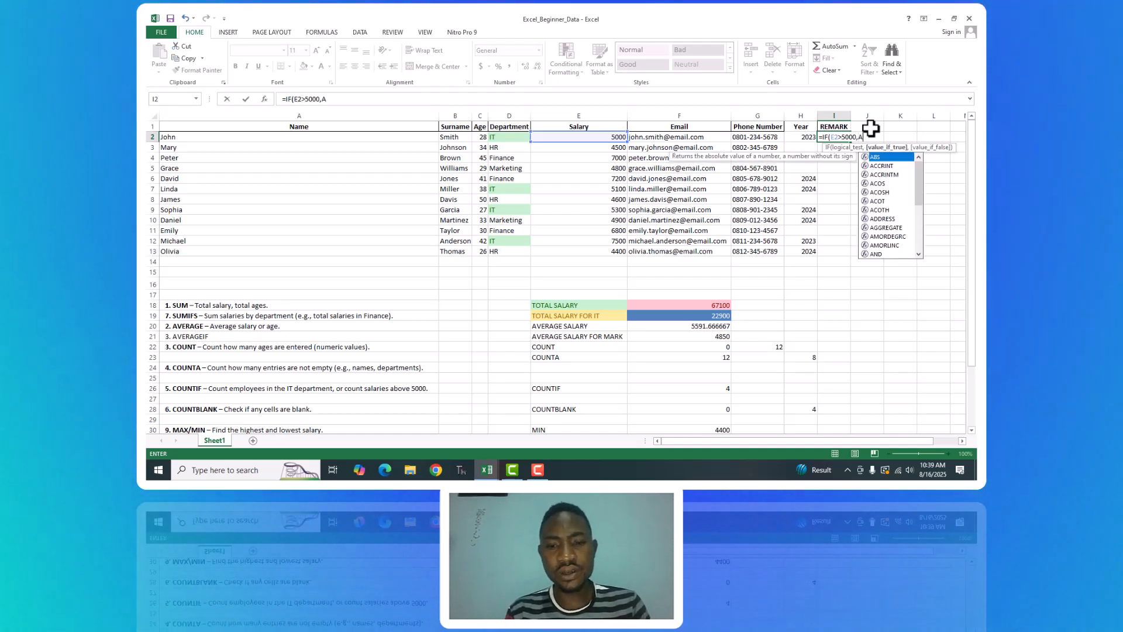
text(DD PROFIT)
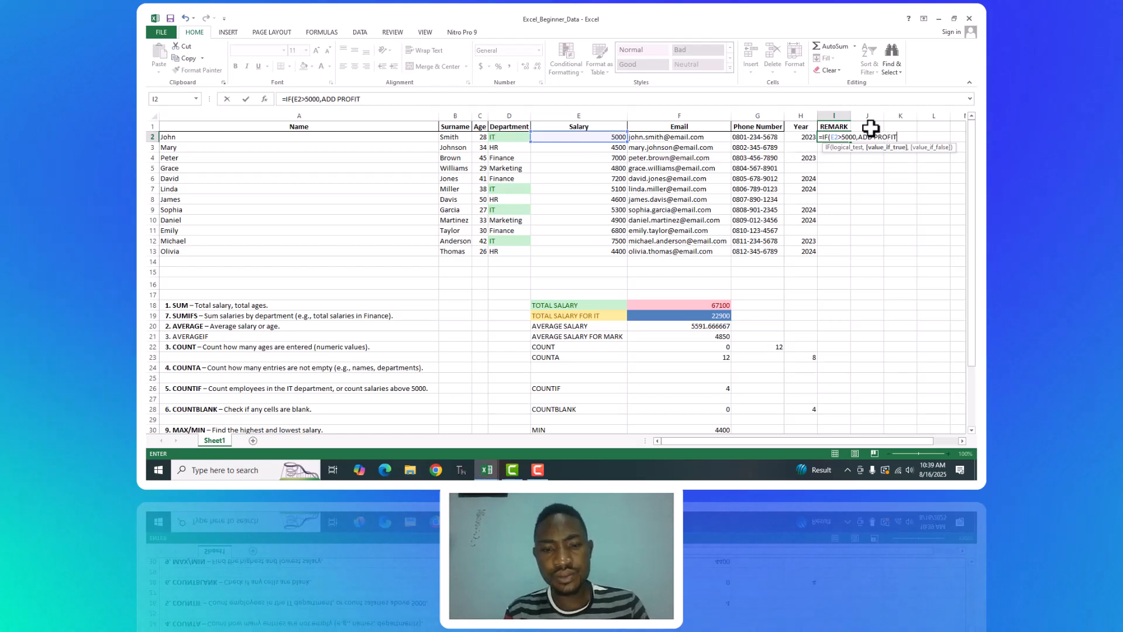
text(,)
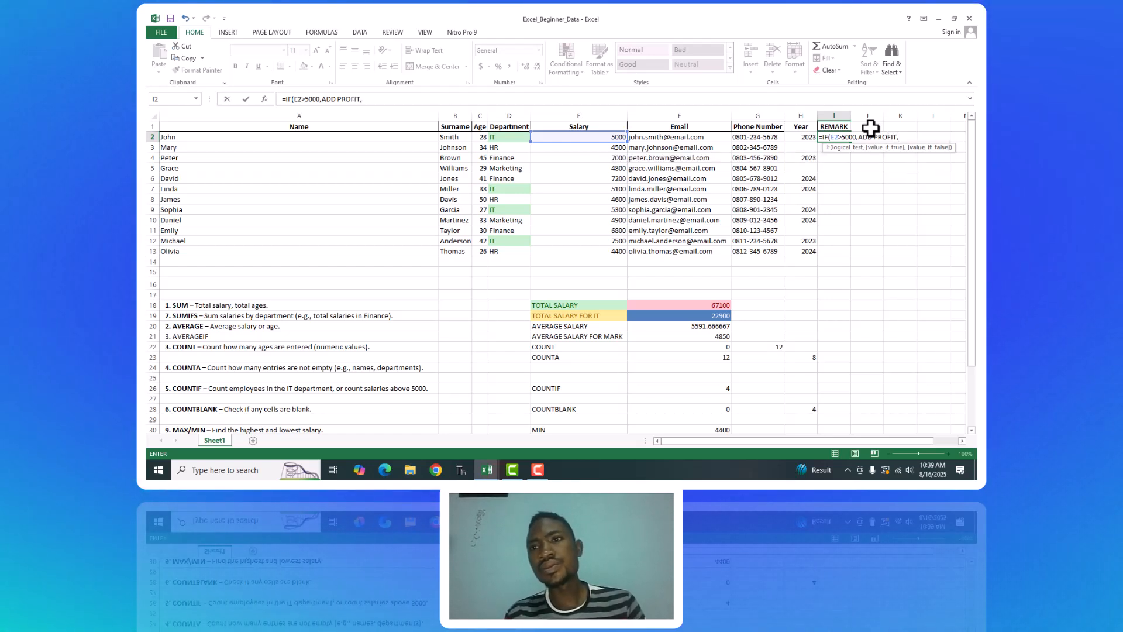
text( D)
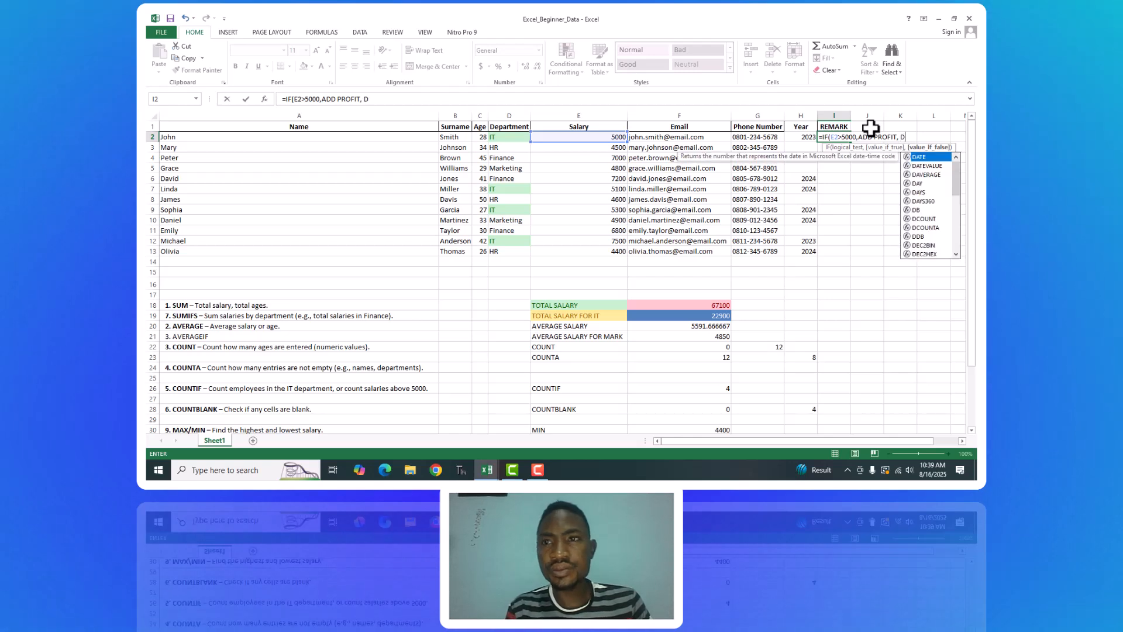
key(BackSpace)
text(N)
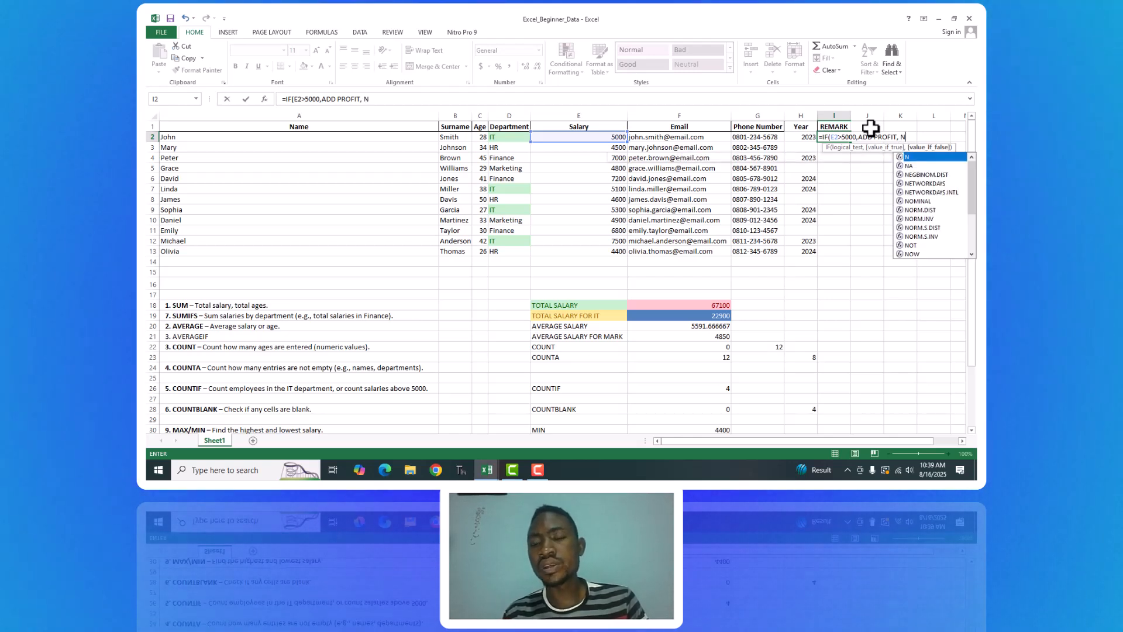
text(O PRO)
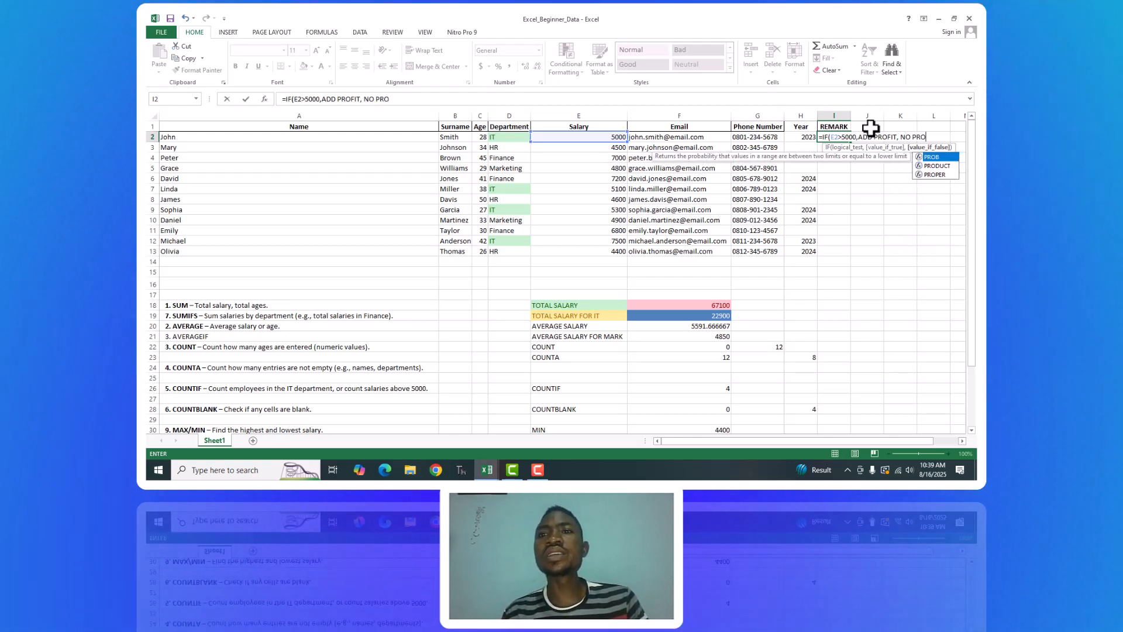
text(FIT))
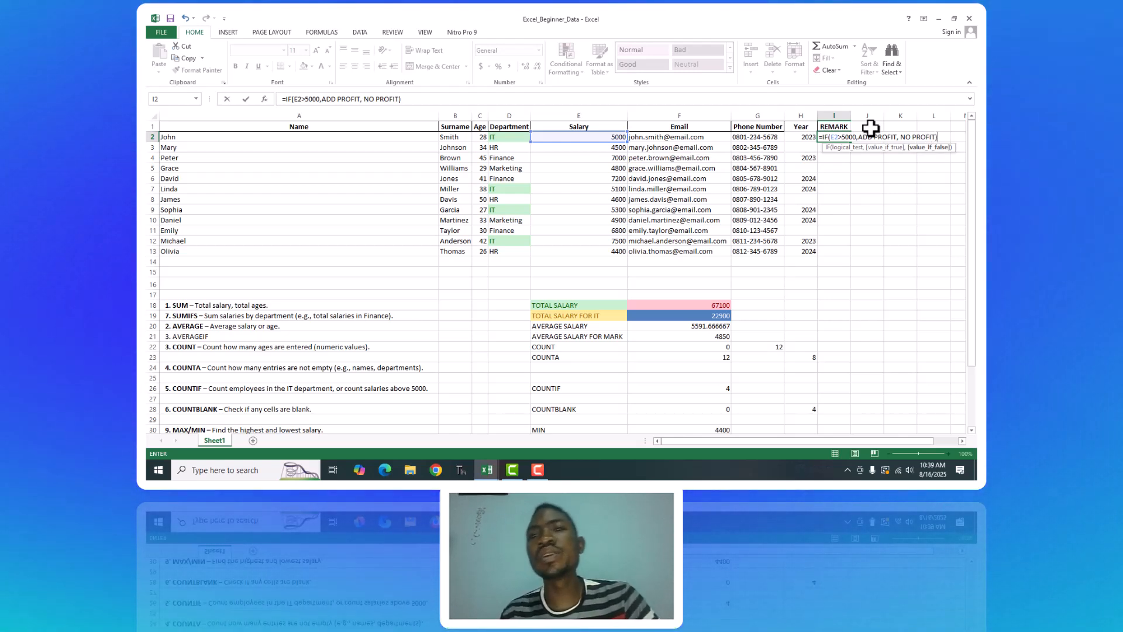
key(Return)
Put both result texts in I2 in quotation marks, making the formula =IF(E2>5000,"ADD PROFIT", "NO PROFIT").
click(830, 137)
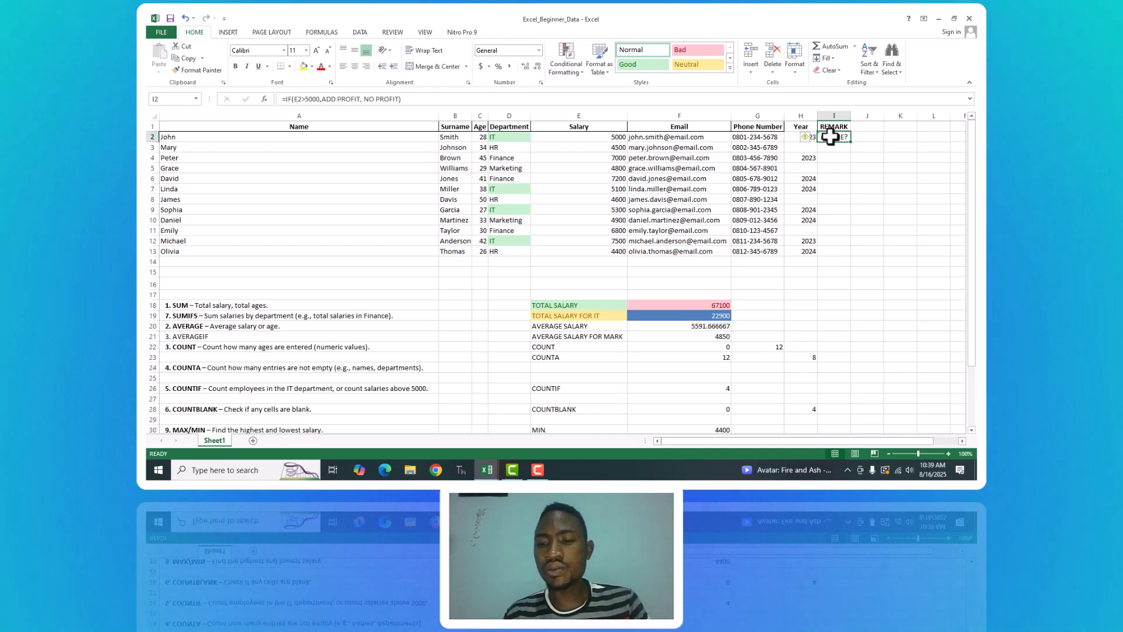
double_click(830, 136)
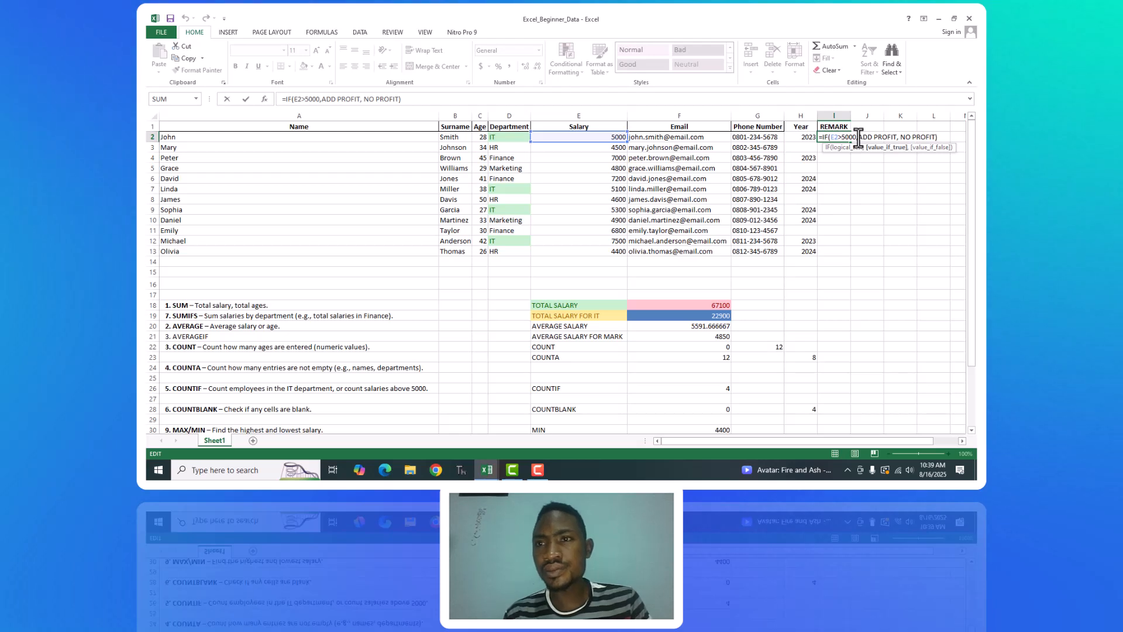
text(")
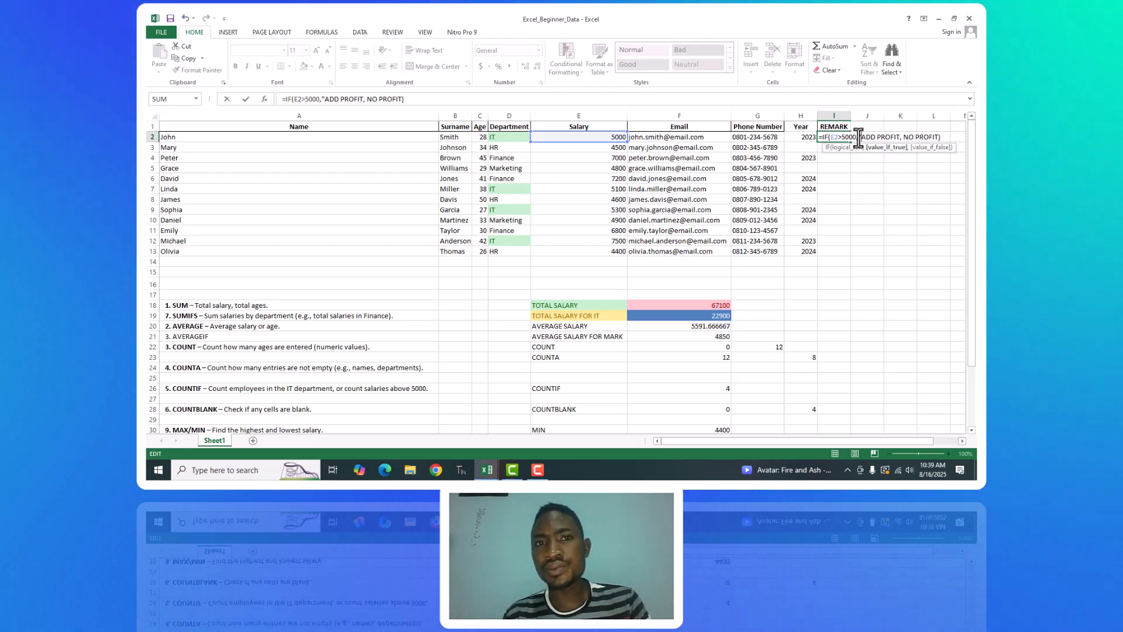
click(899, 136)
text(")
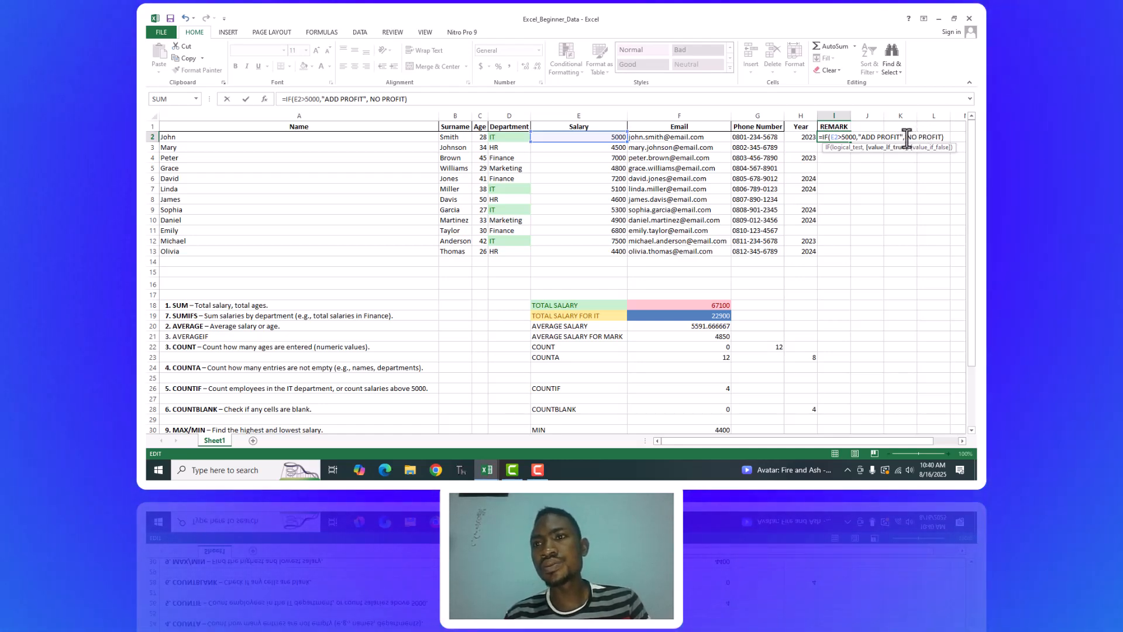
click(908, 137)
text(")
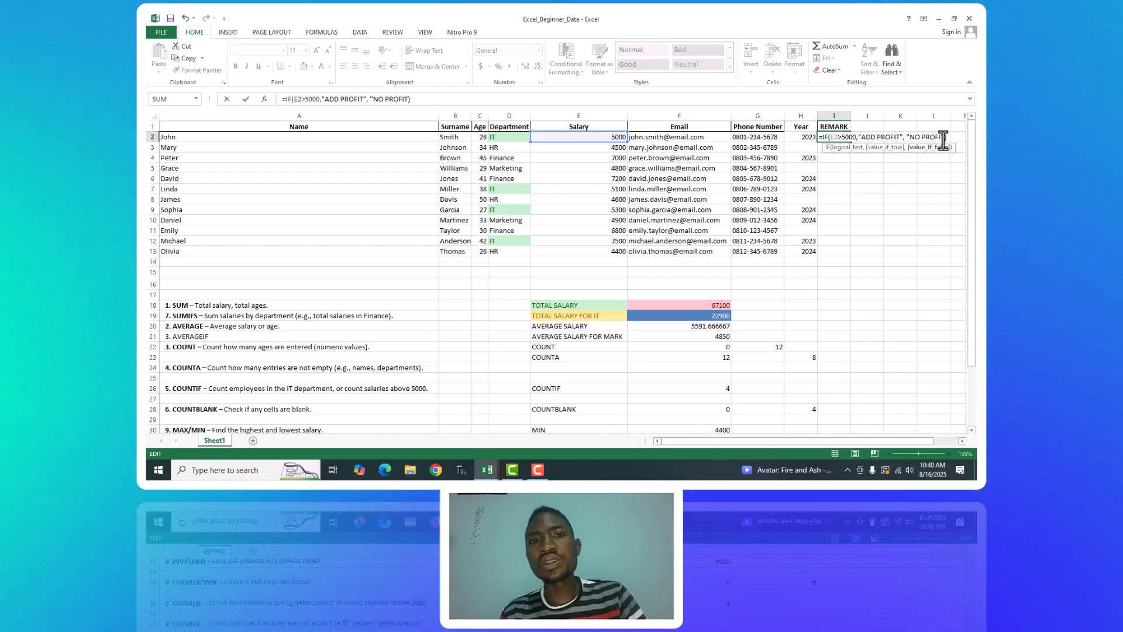
click(943, 137)
text(")
click(954, 139)
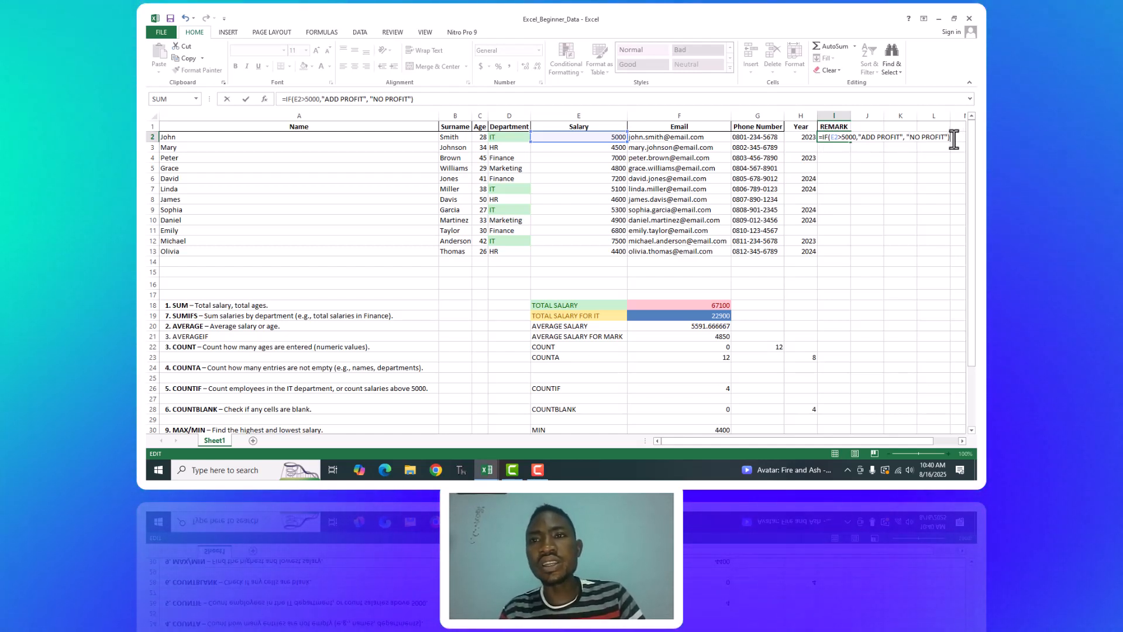
key(Return)
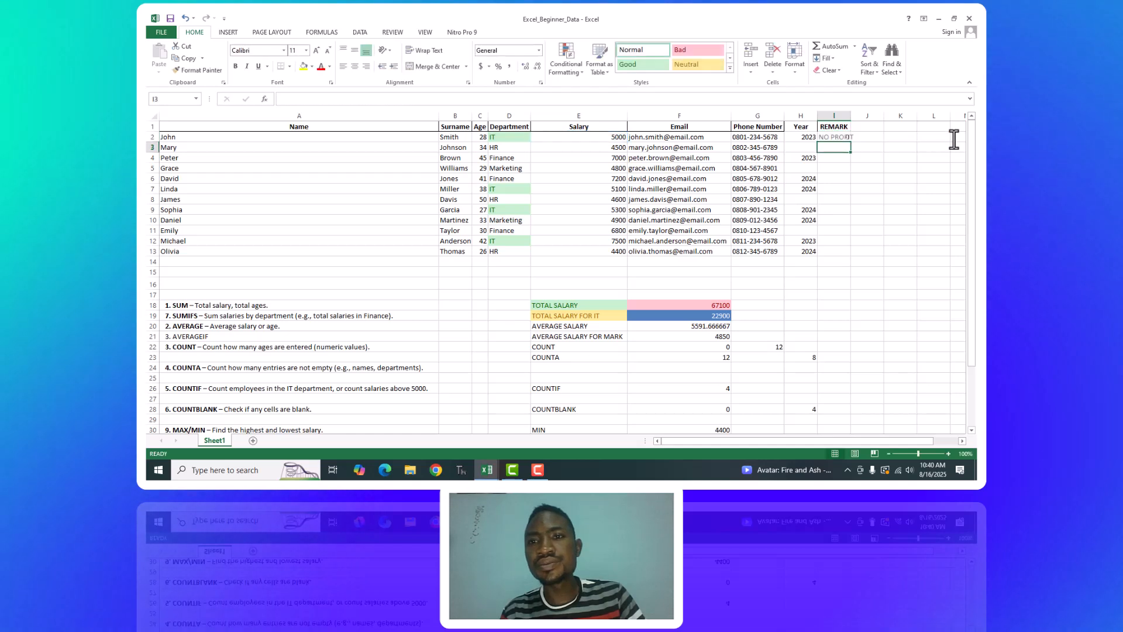
Fill the IF formula from I2 down to I13 and widen the REMARK column slightly to fit its text.
click(831, 137)
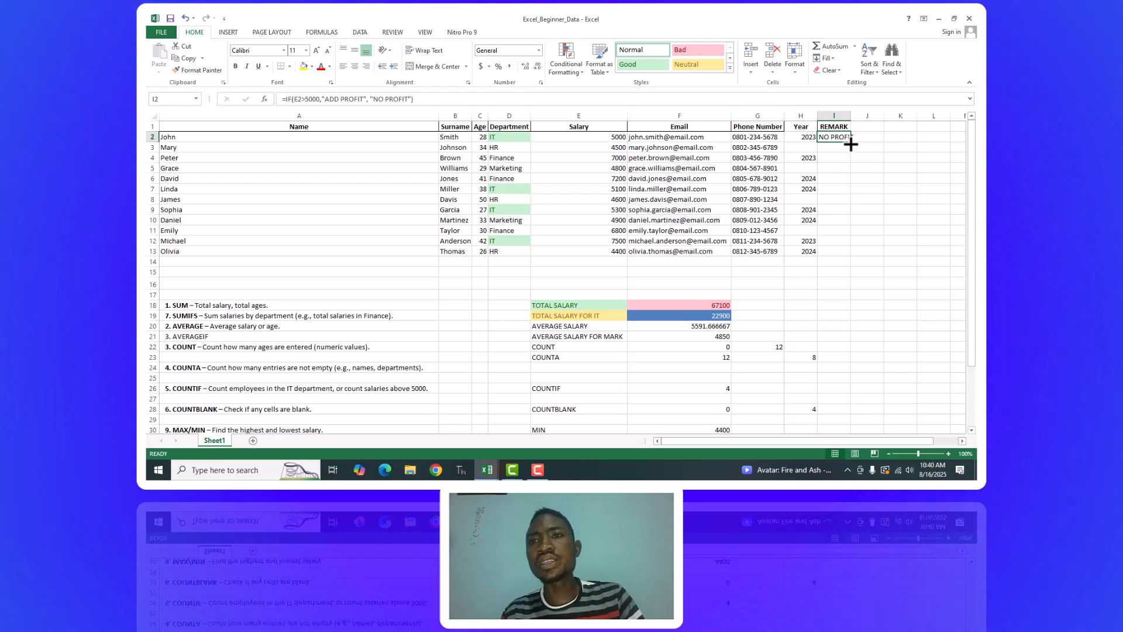
drag(851, 145, 857, 253)
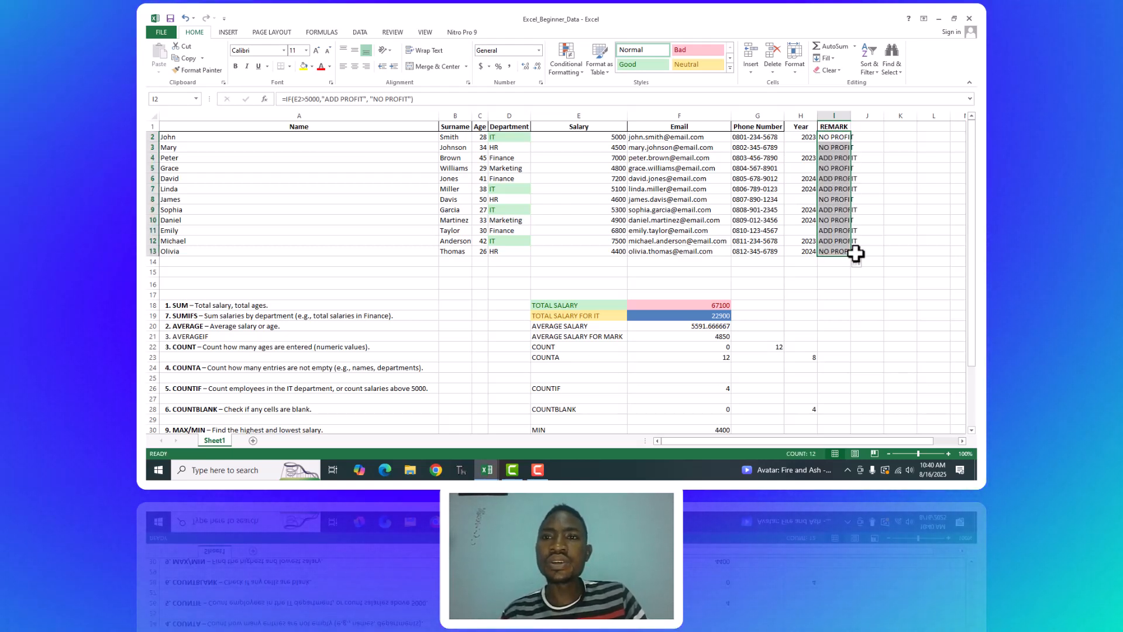
drag(851, 119, 860, 117)
click(898, 158)
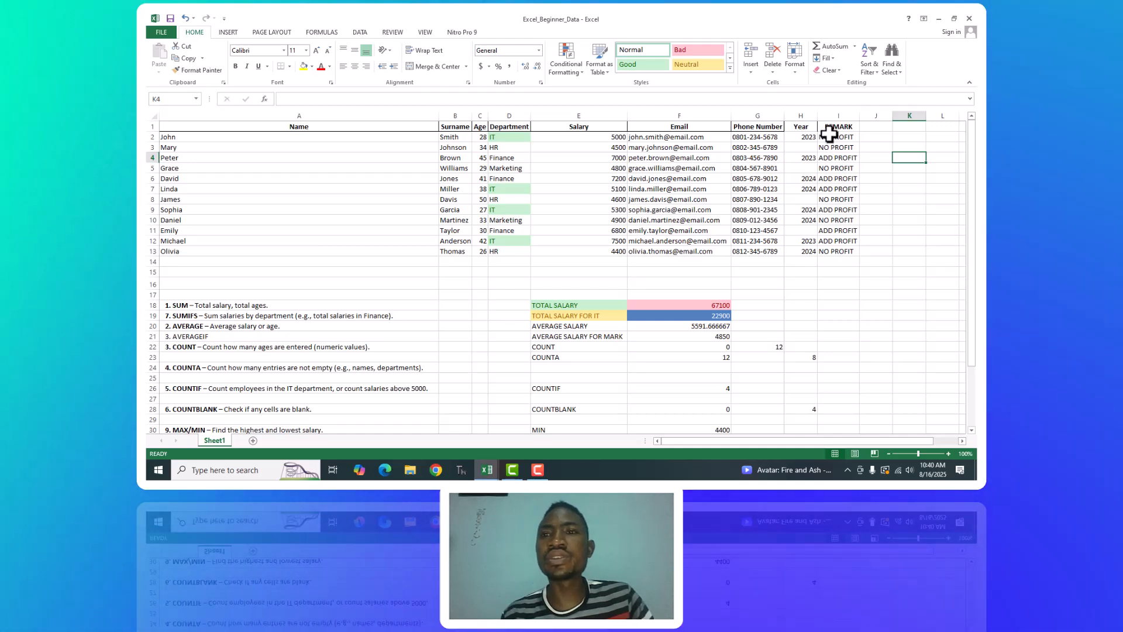
click(831, 136)
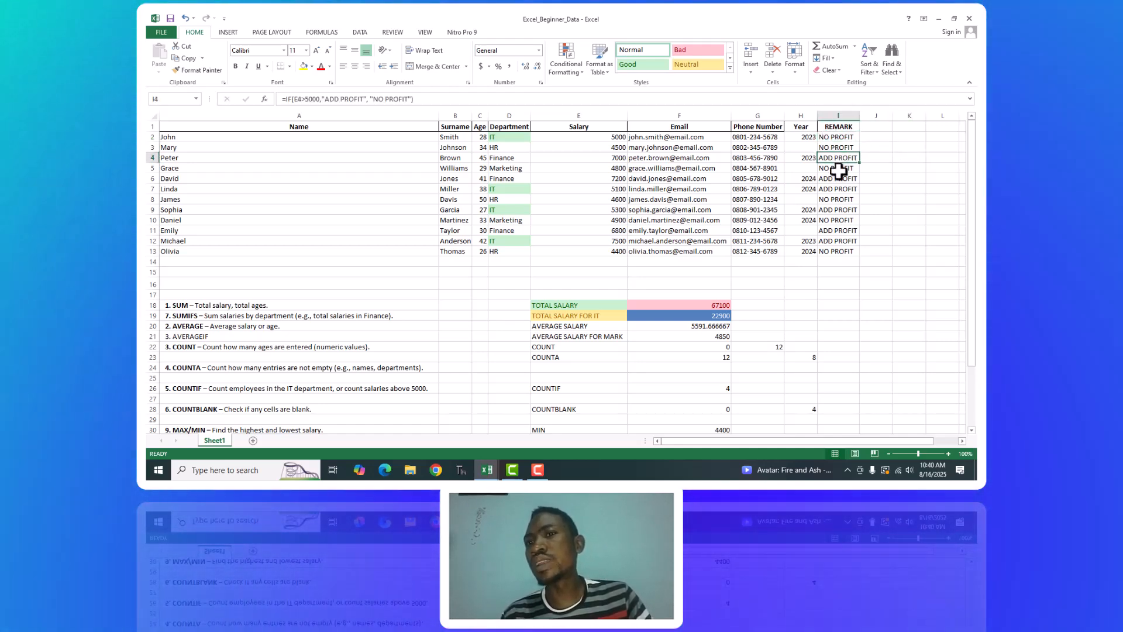
click(836, 158)
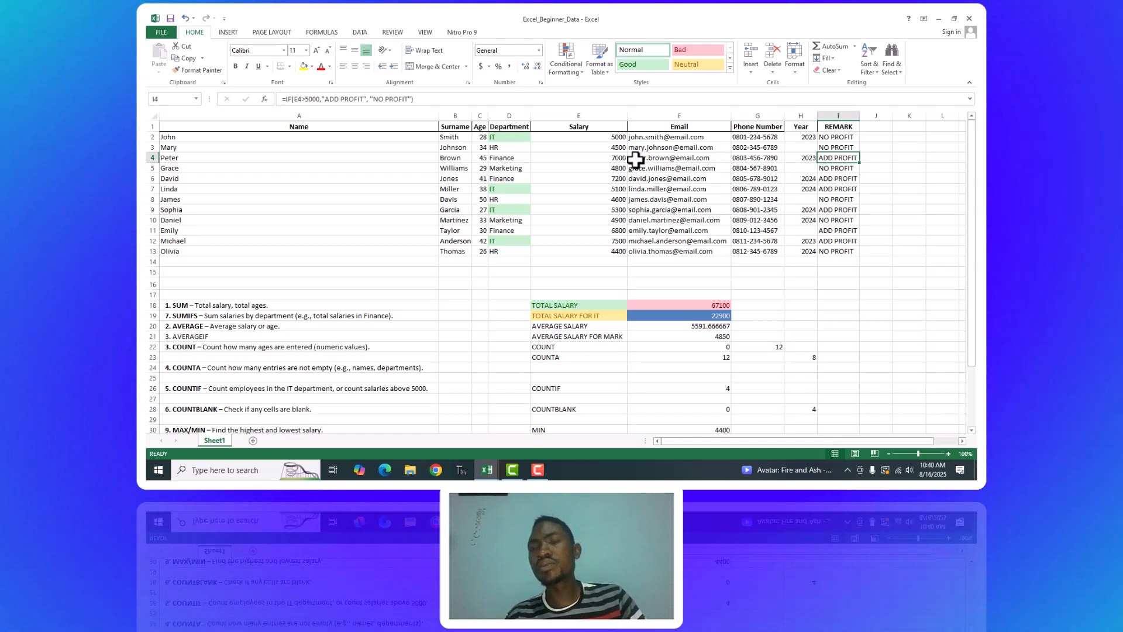
click(834, 137)
click(834, 147)
click(837, 158)
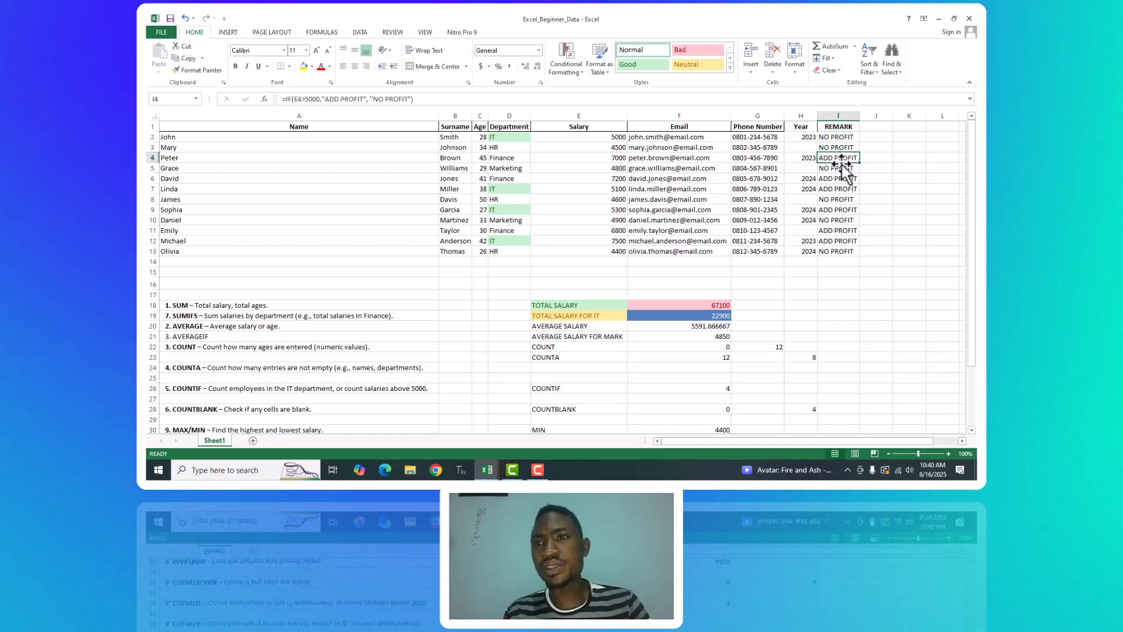
Add a PROFIT column header in J1, beside the REMARK column.
click(873, 125)
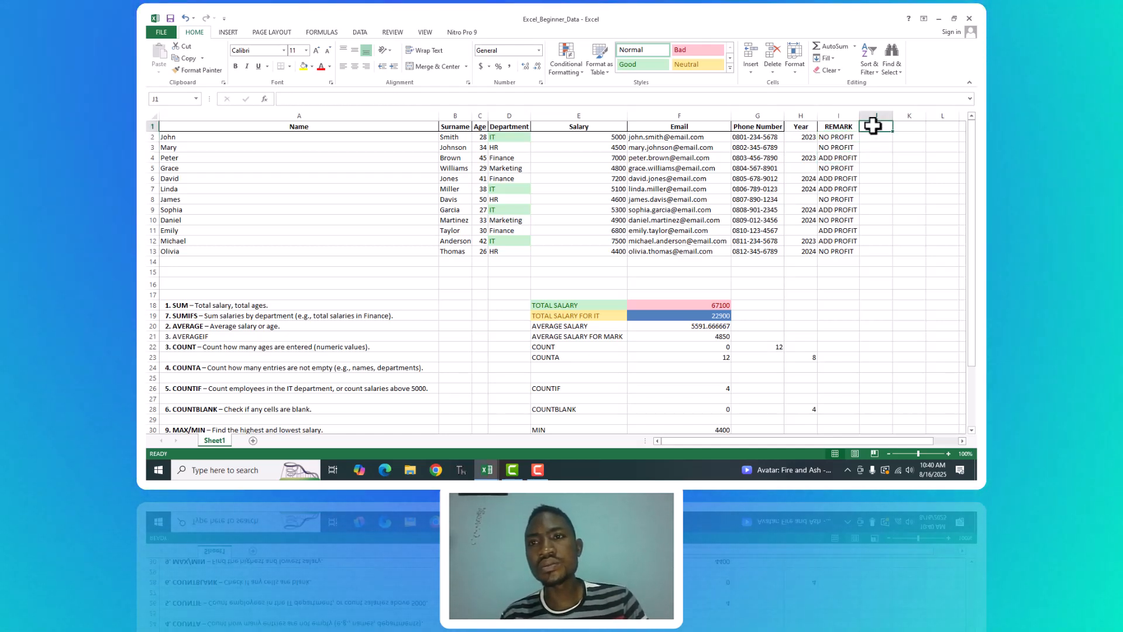
text(P)
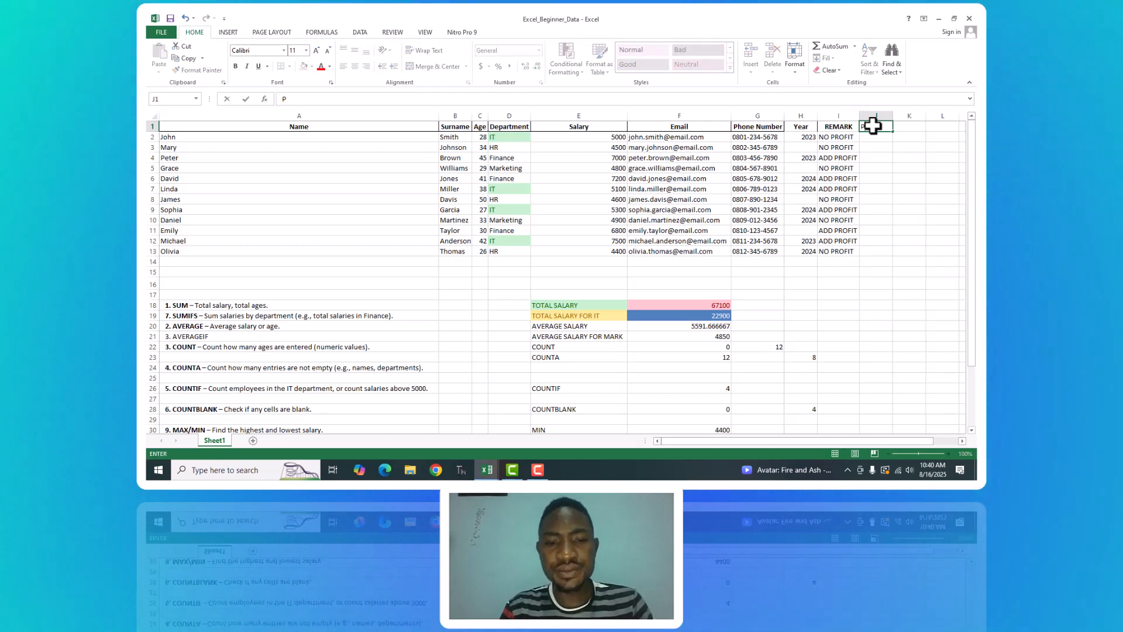
text(ROFI)
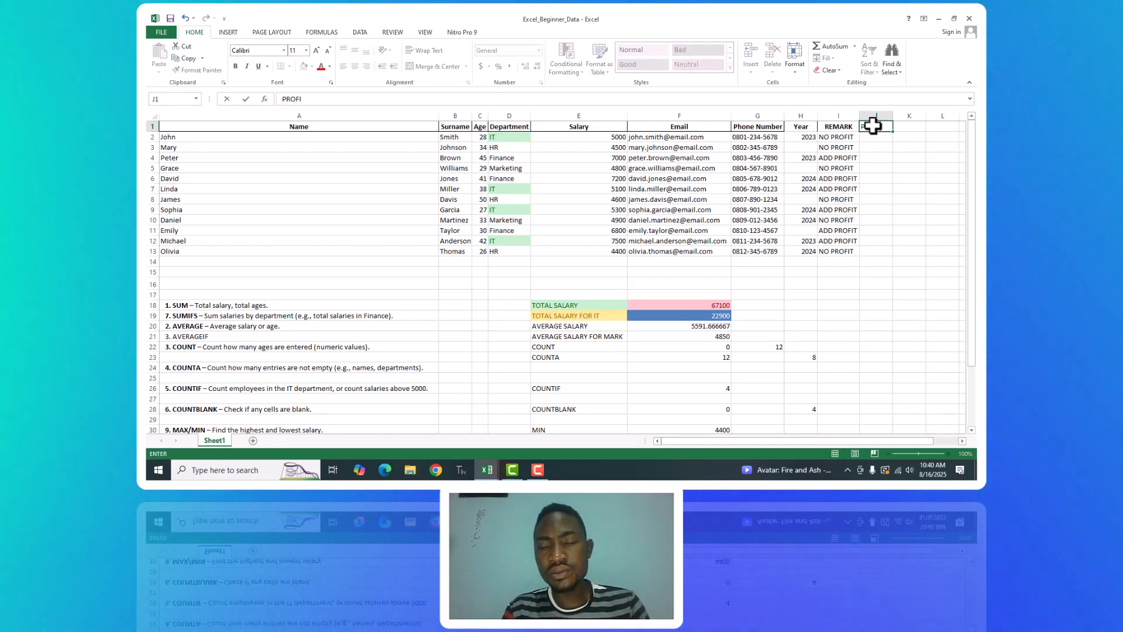
text(T)
key(Return)
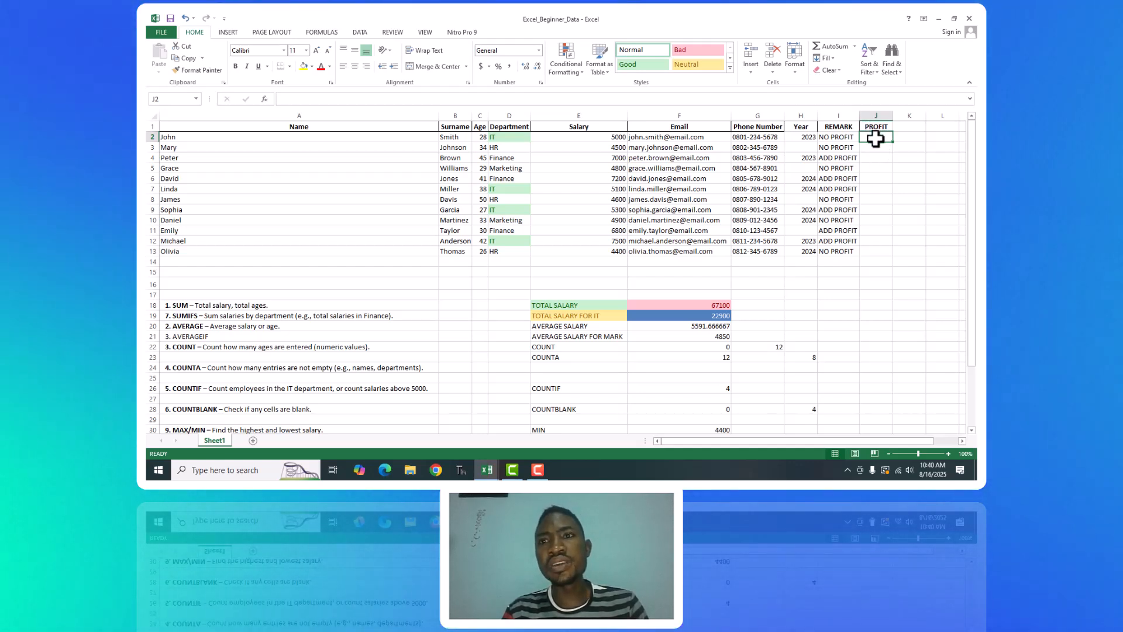
Begin an IF formula in J2 under PROFIT that tests whether the salary in E2 is greater than 5000.
text(IF)
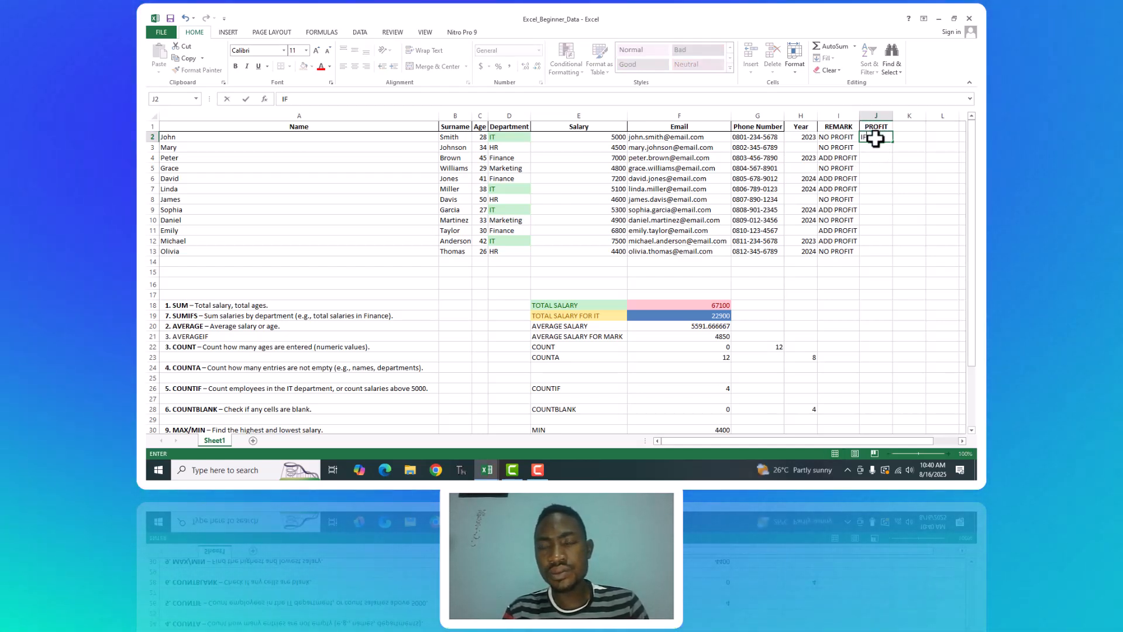
key(BackSpace)
key(BackSpace)
text(=)
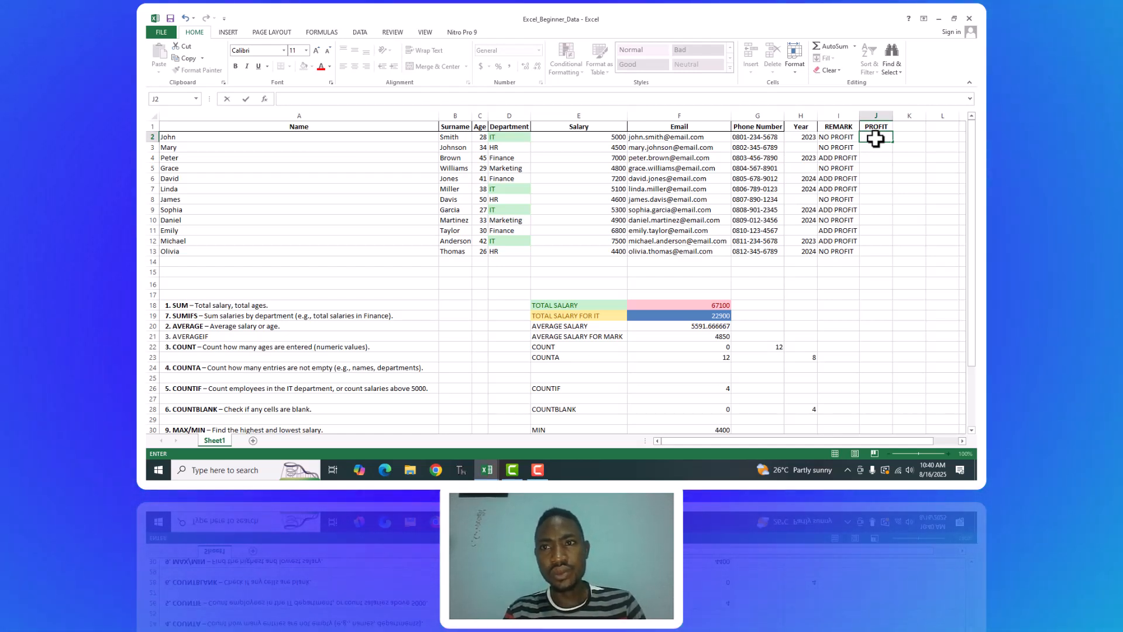
text(IF)
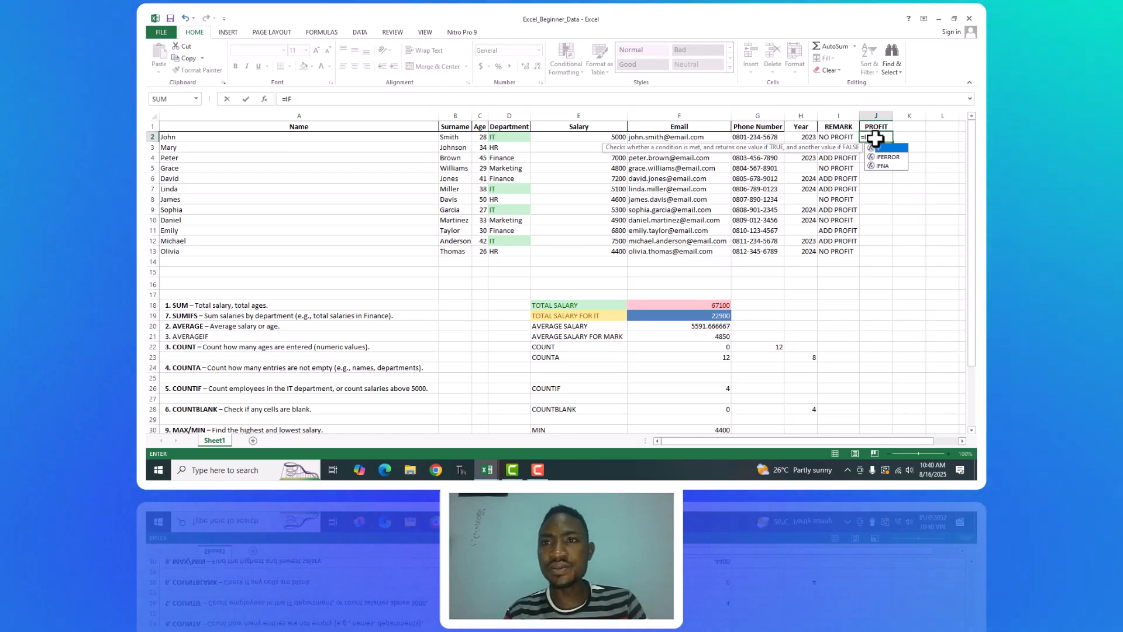
text(()
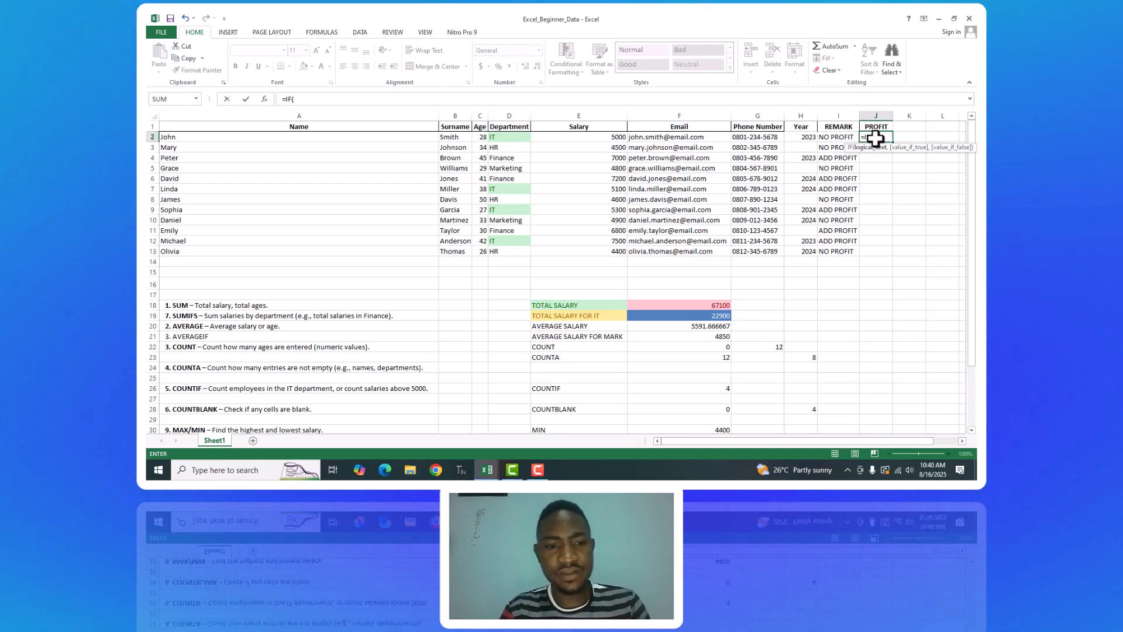
click(595, 140)
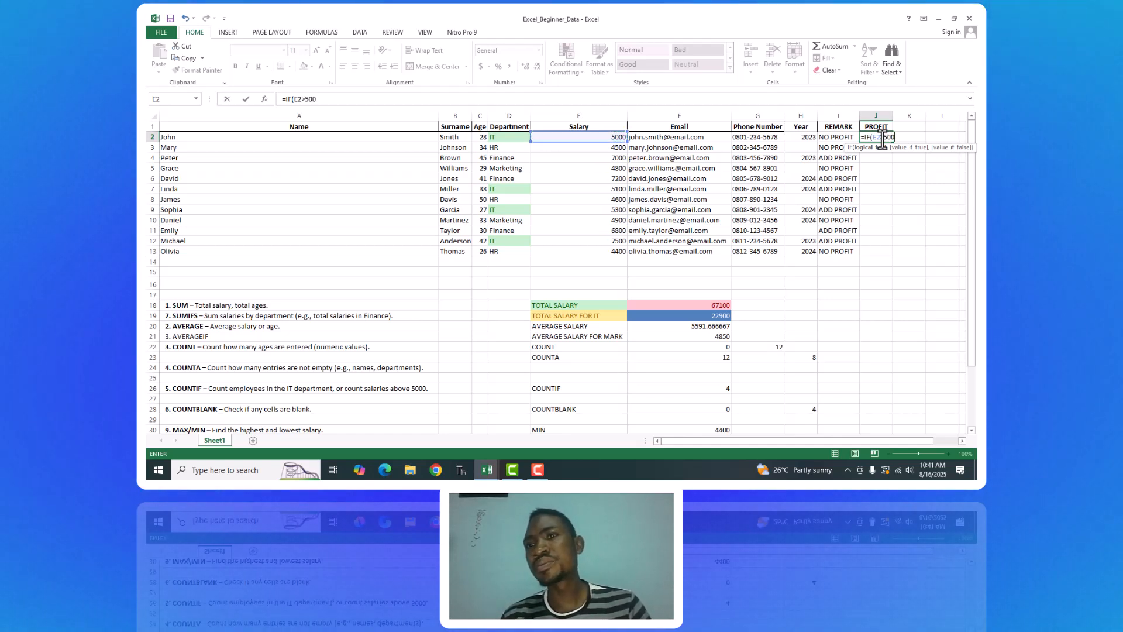
text(>5000,)
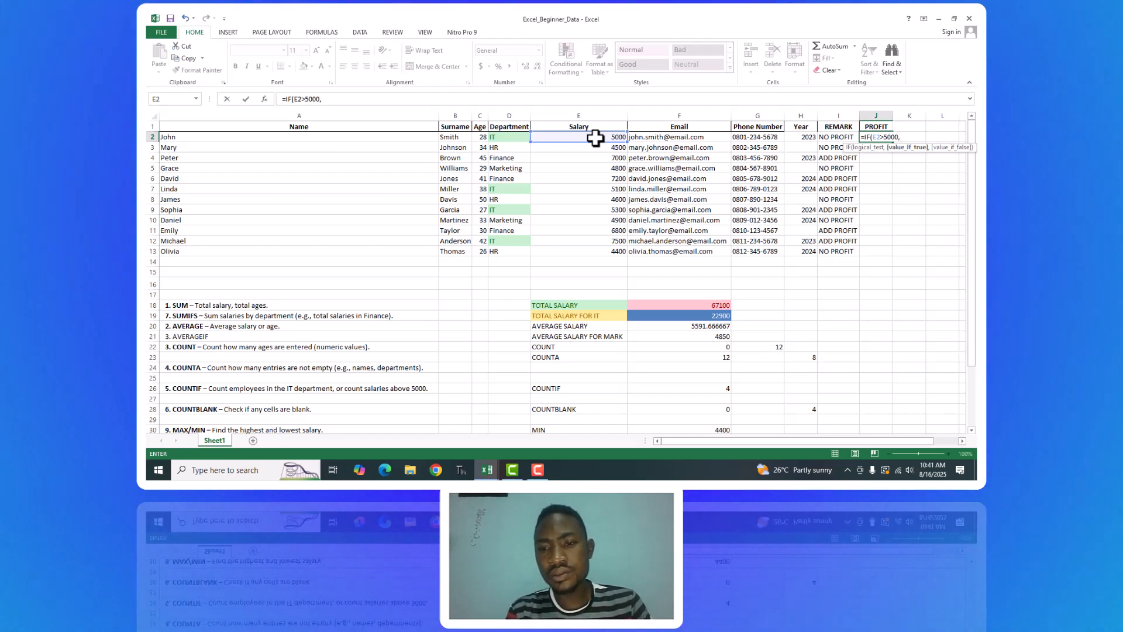
Complete the J2 formula with E2+1000 as the true value and E2 as the false value, making =IF(E2>5000,E2+1000,E2).
click(595, 137)
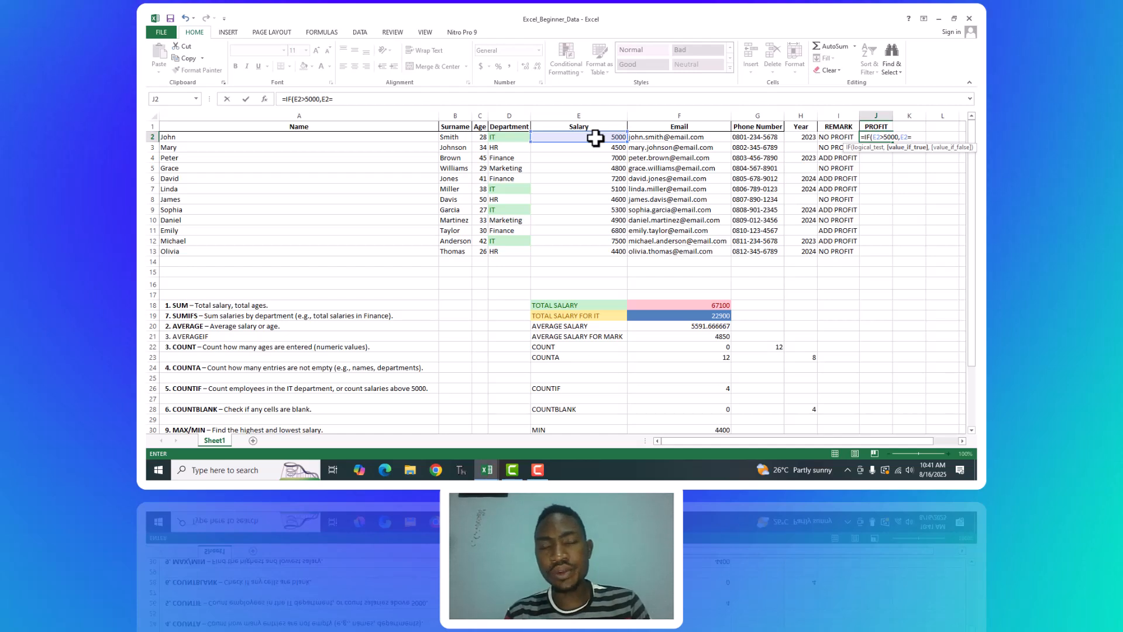
text(+1000)
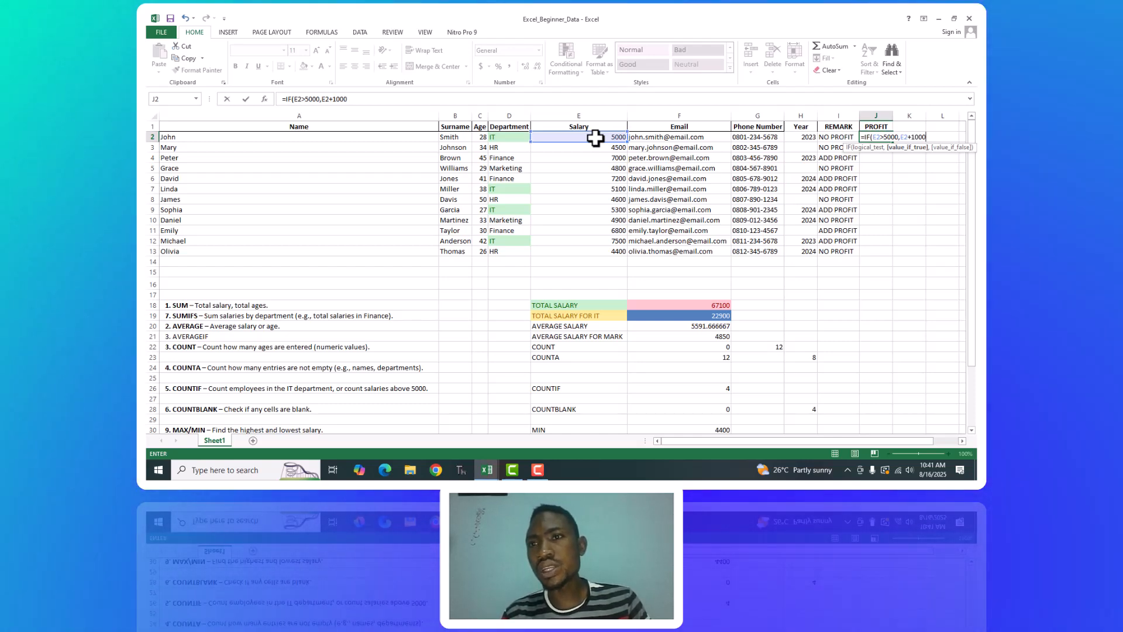
text(,)
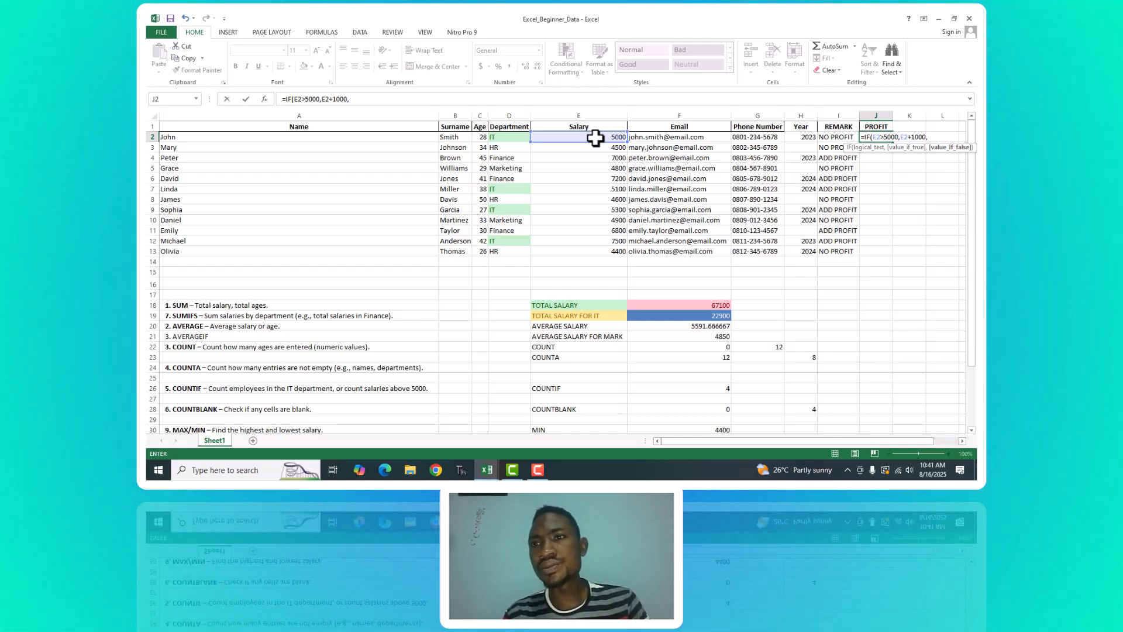
click(595, 137)
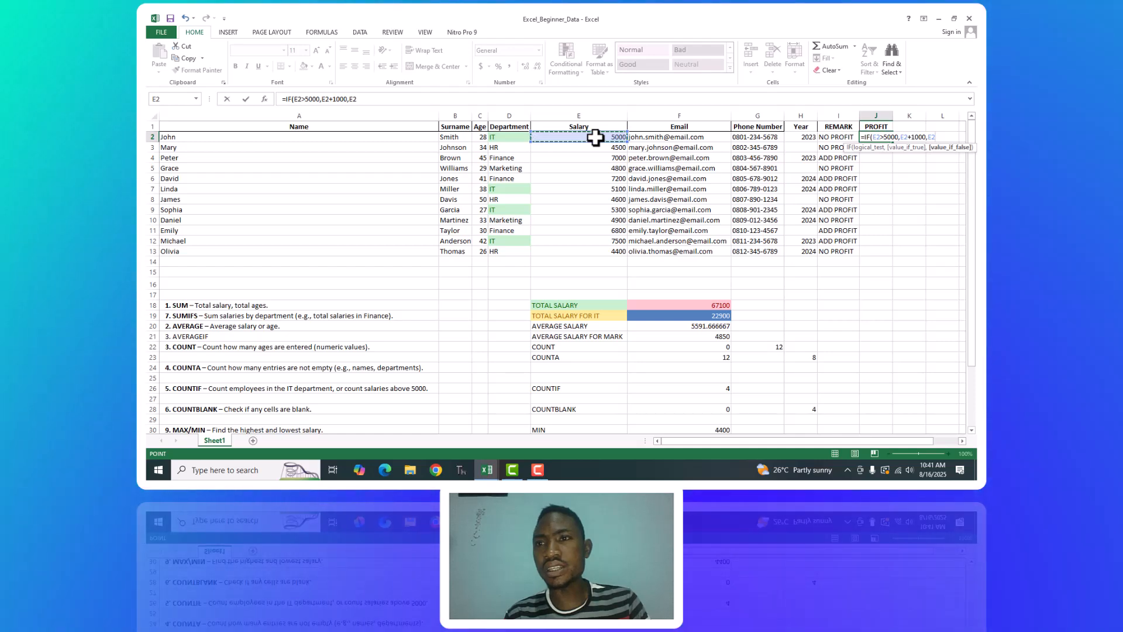
text())
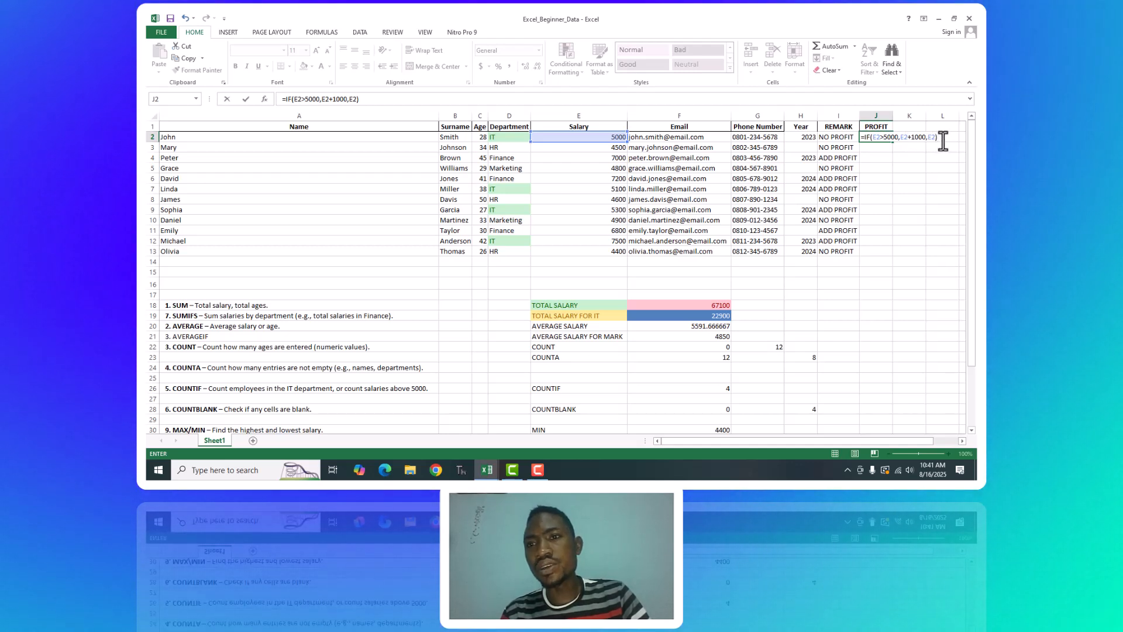
key(Return)
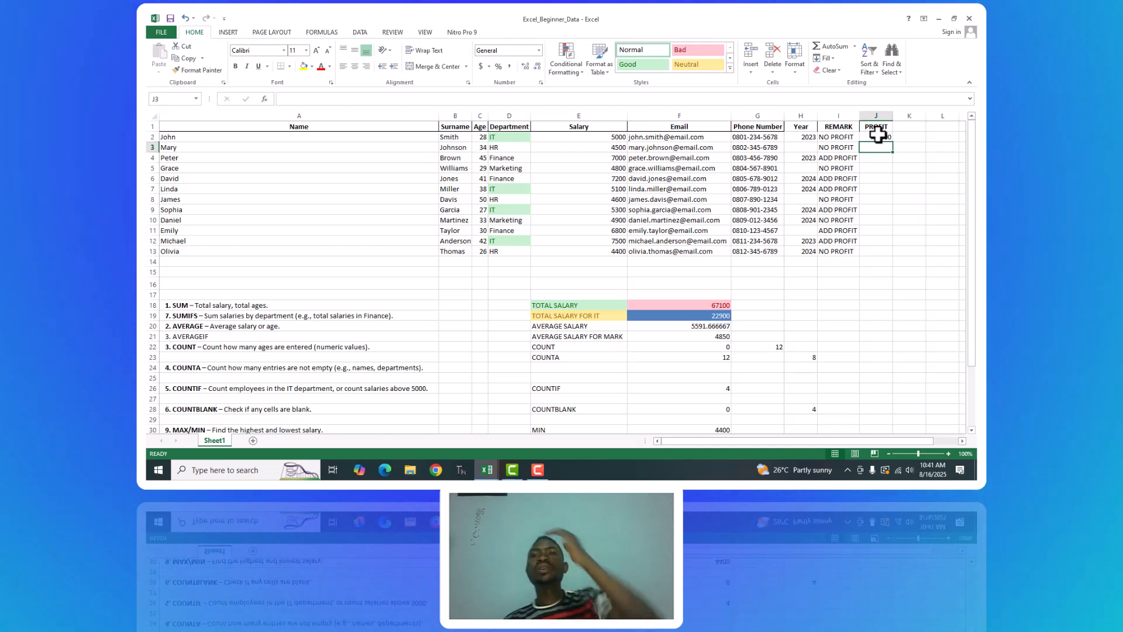
Fill the PROFIT formula from J2 down to J13 and check the formulas in J4 and J2.
click(878, 136)
drag(893, 144, 890, 256)
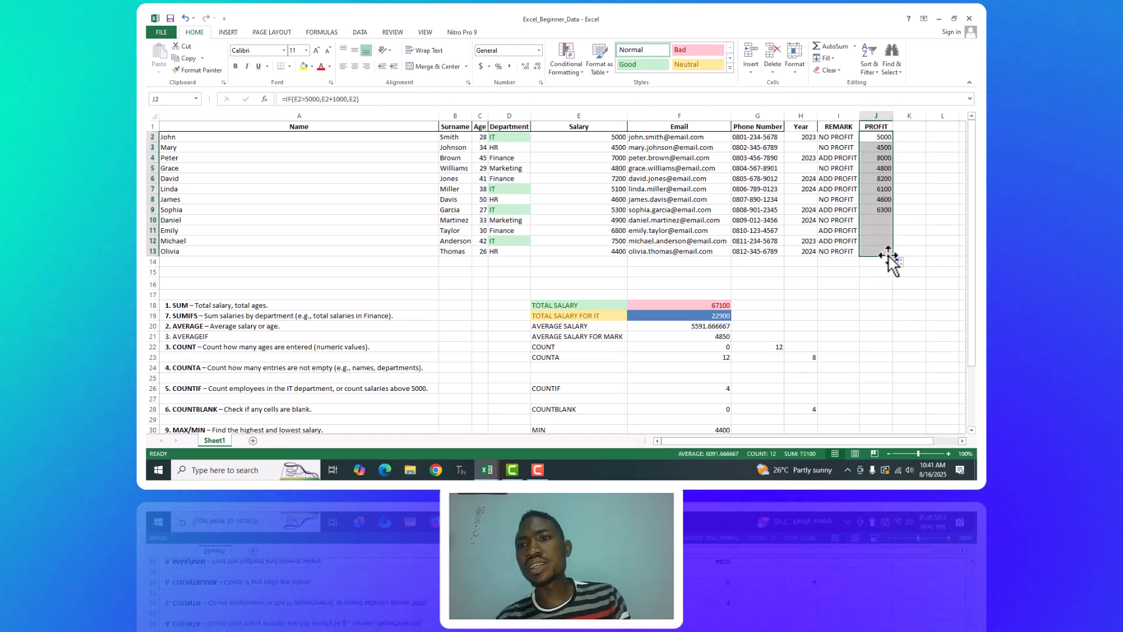
click(882, 158)
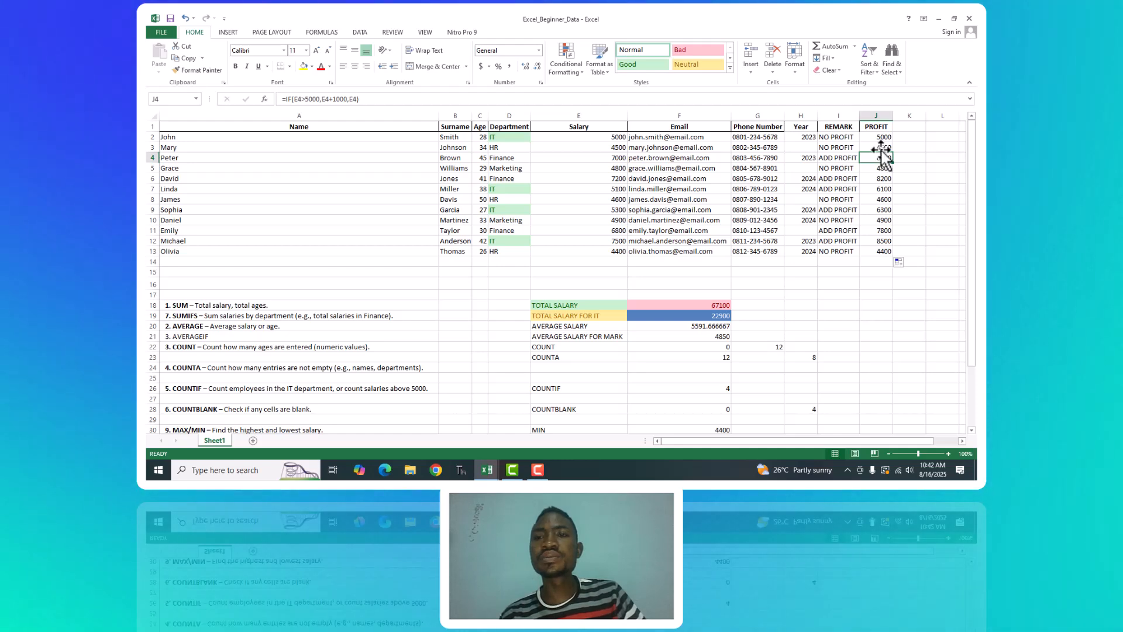
click(879, 138)
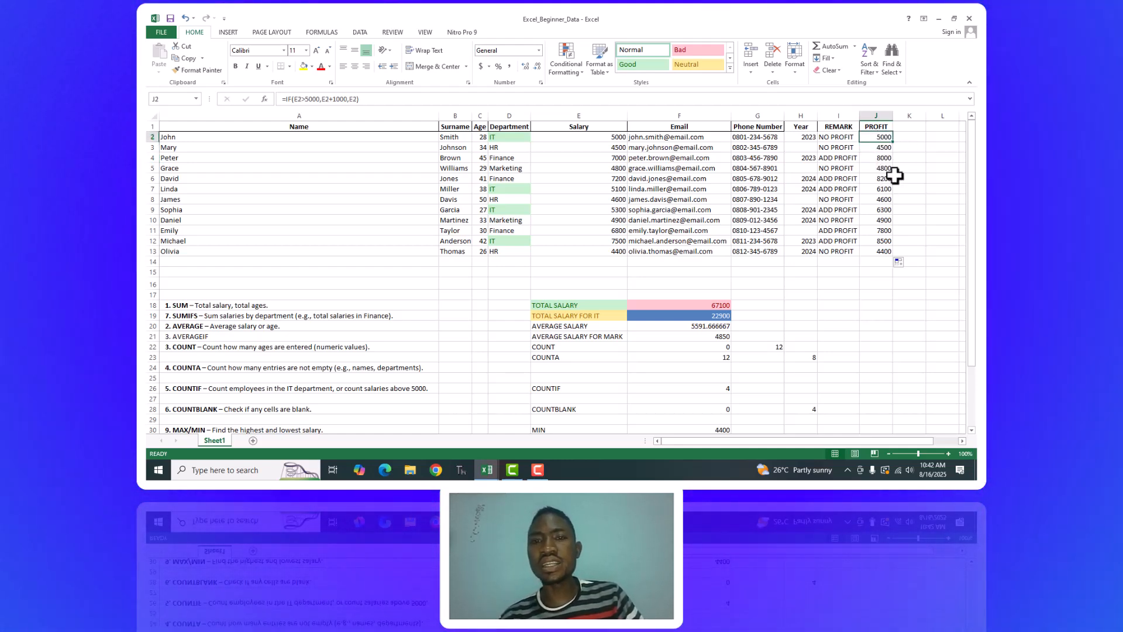
drag(969, 143, 968, 141)
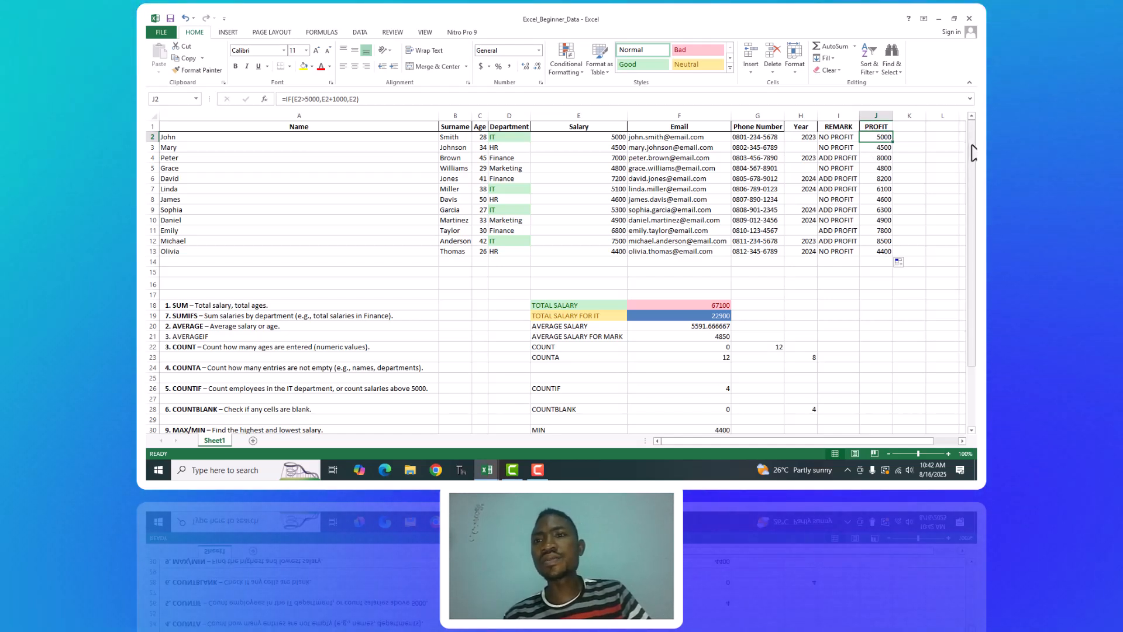
click(539, 472)
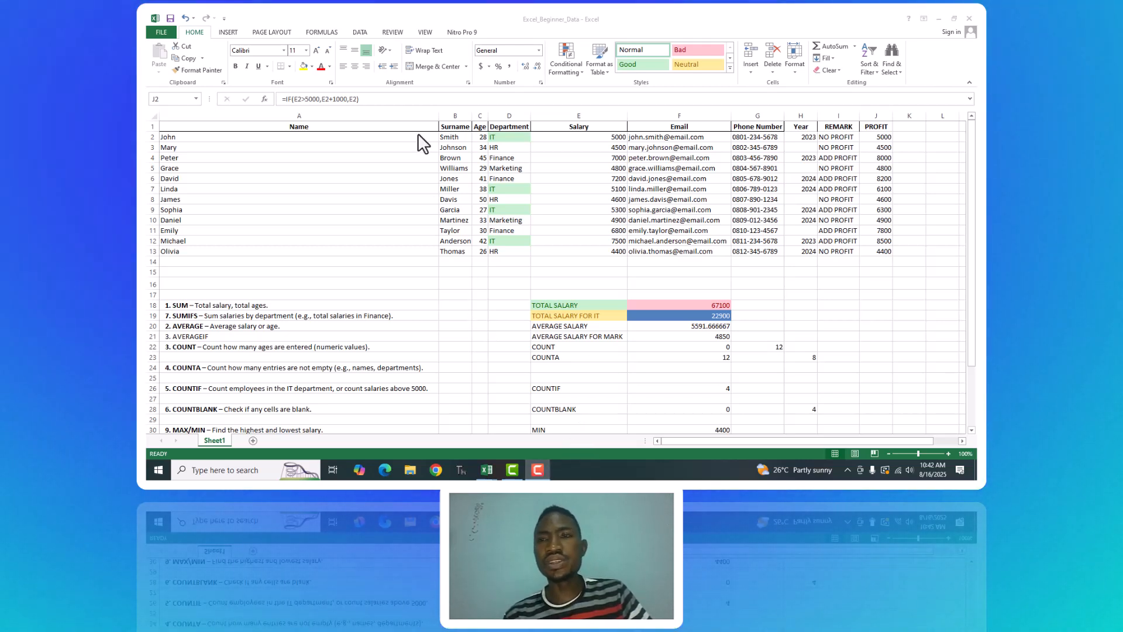
click(973, 146)
mouse_move(974, 165)
mouse_down()
mouse_move(976, 284)
mouse_move(976, 146)
mouse_up()
Add a %PROFIT column header in K1, beside the PROFIT column.
click(908, 128)
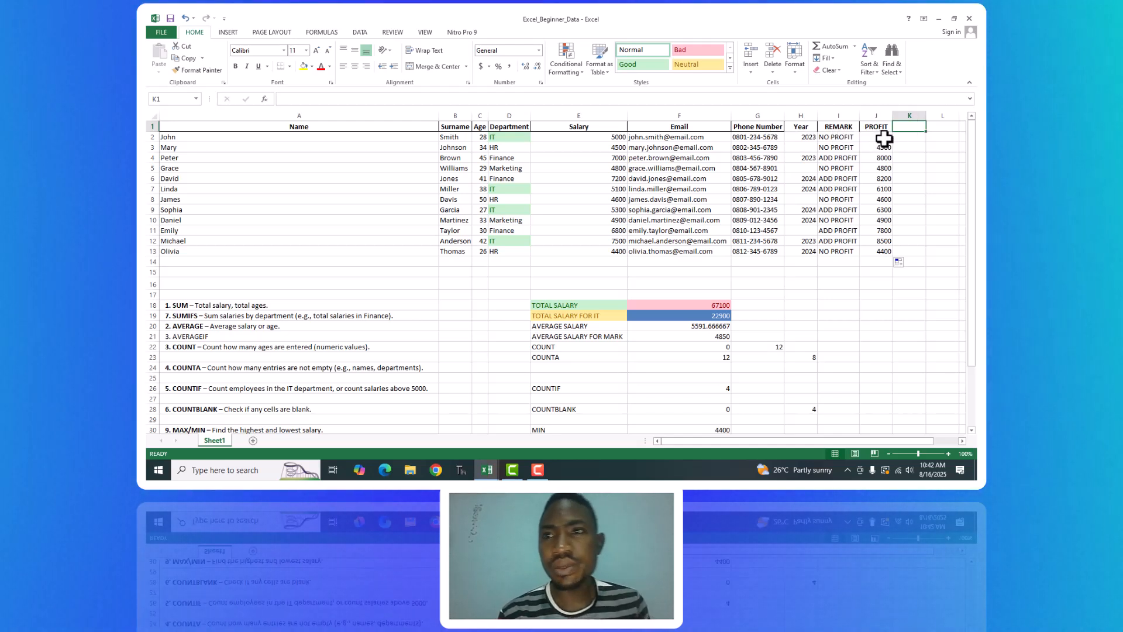
click(884, 139)
click(911, 126)
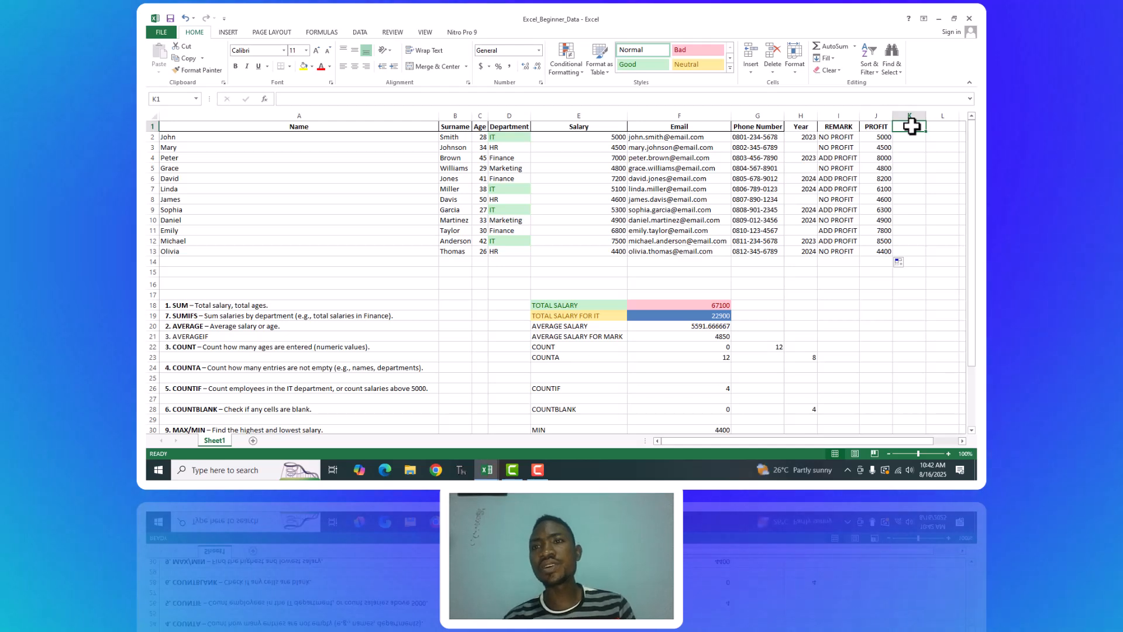
text(%)
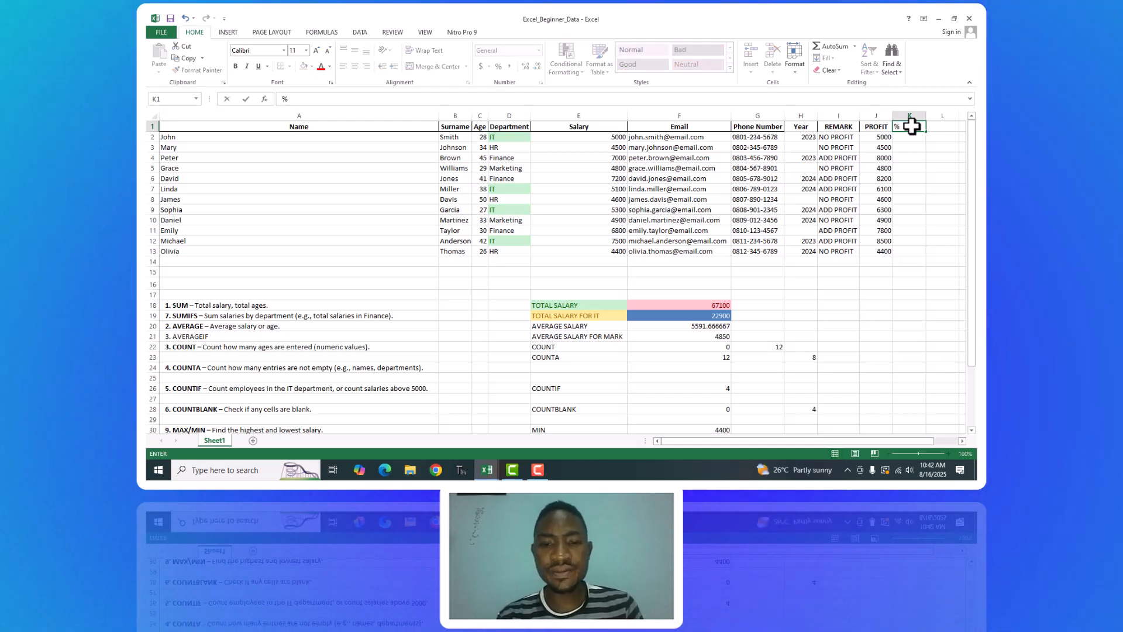
text(PROFIT)
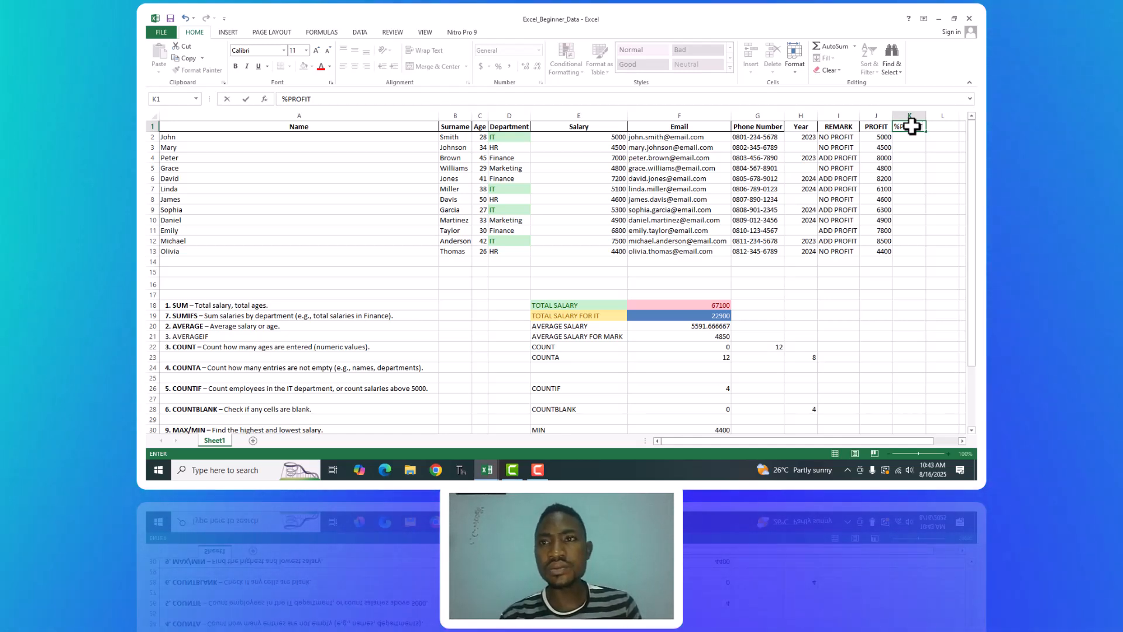
key(Return)
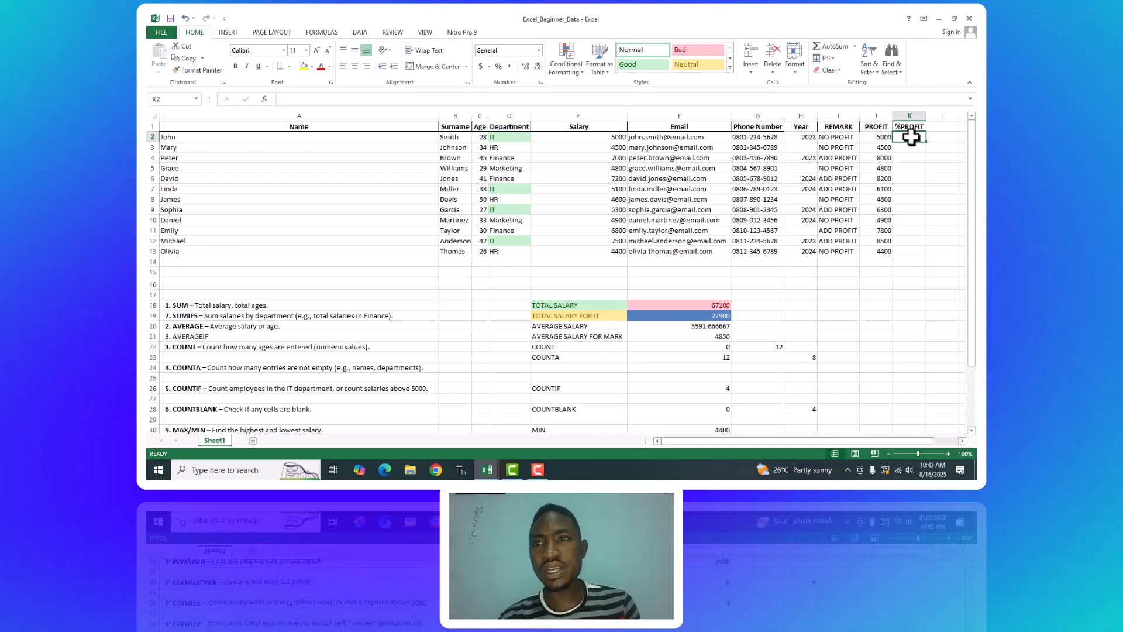
Begin an IF formula in K2 under %PROFIT that tests whether the salary in E2 is at least 5000, using E2>=5000.
text(=I)
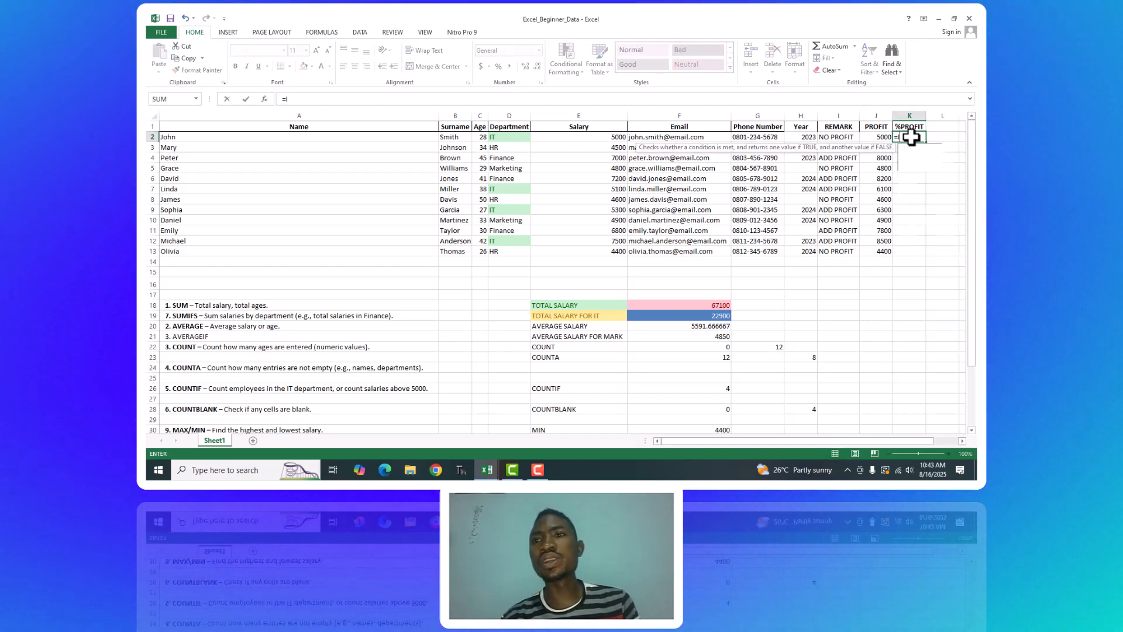
text(F()
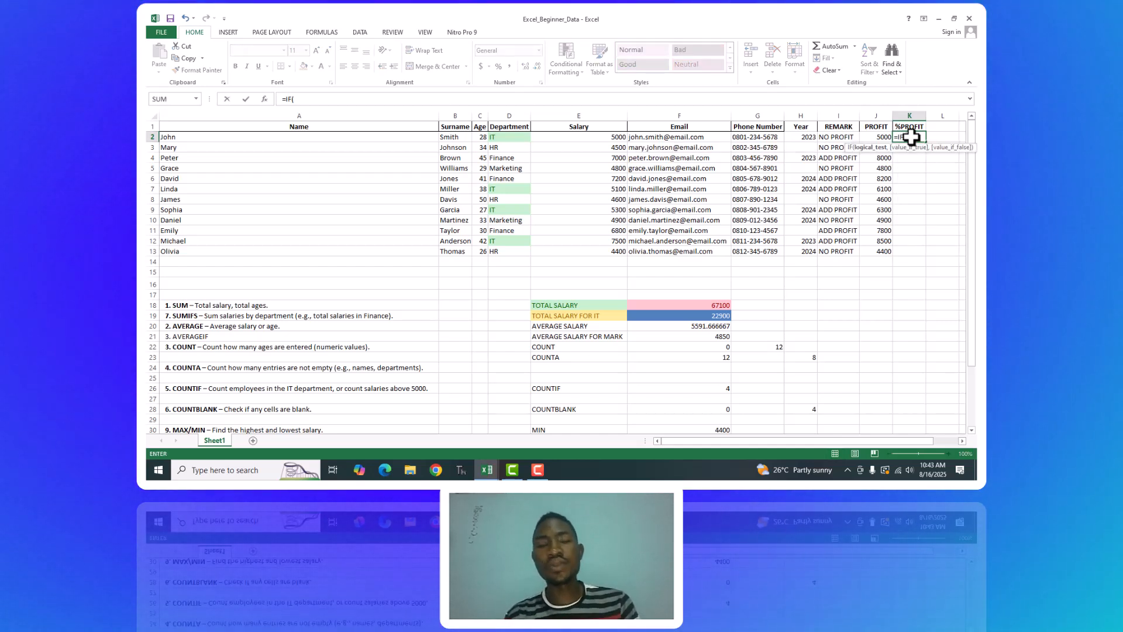
click(606, 137)
text(>=)
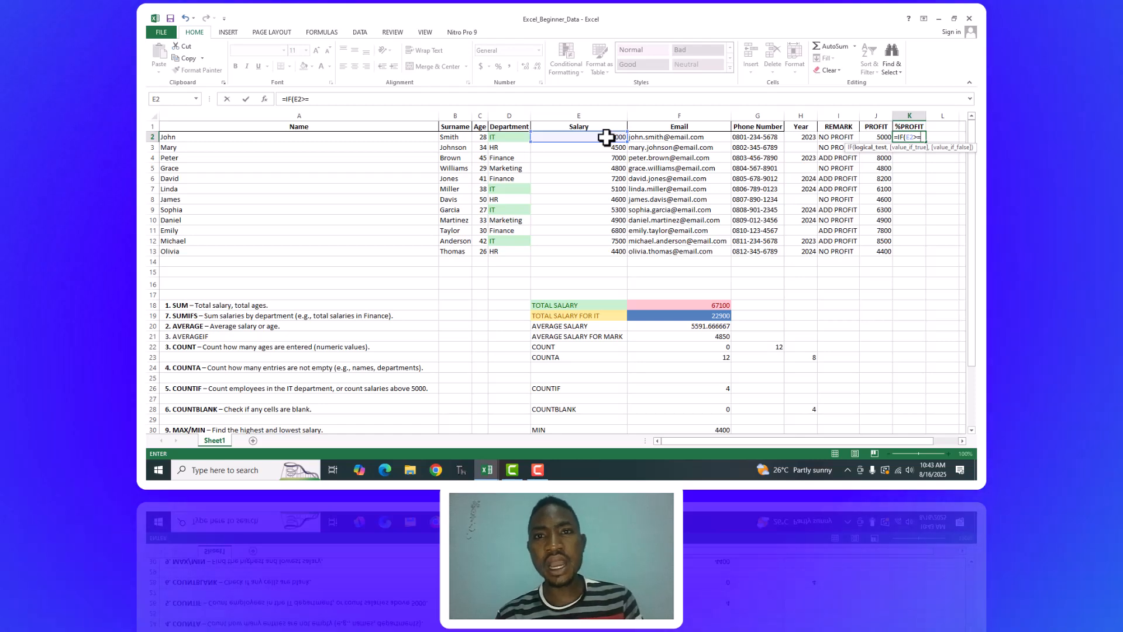
text(5000)
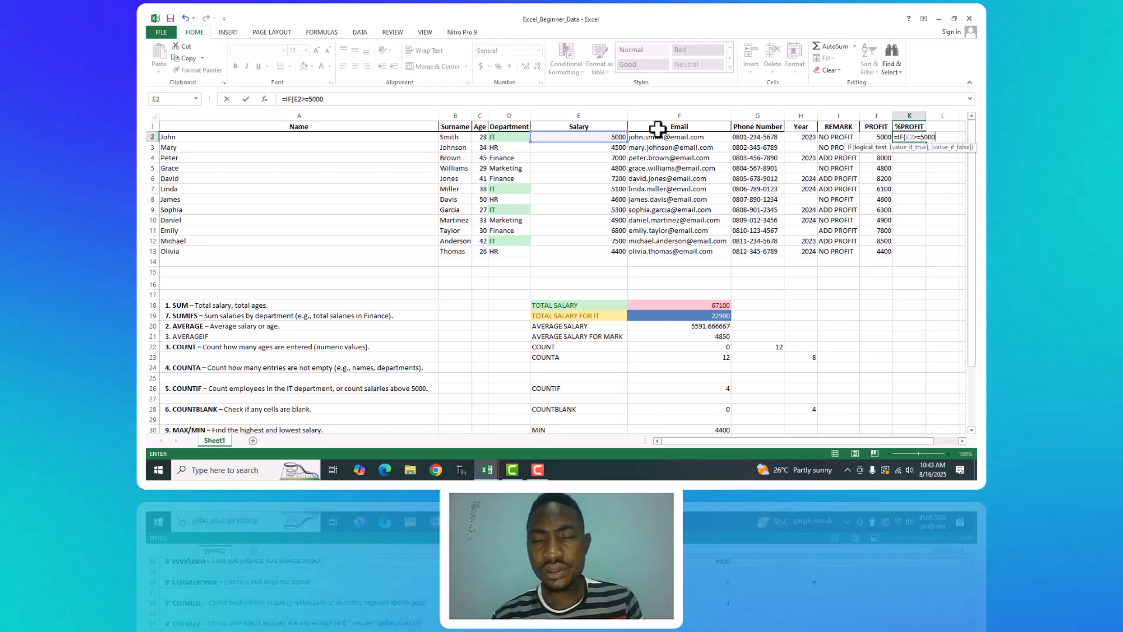
text(,)
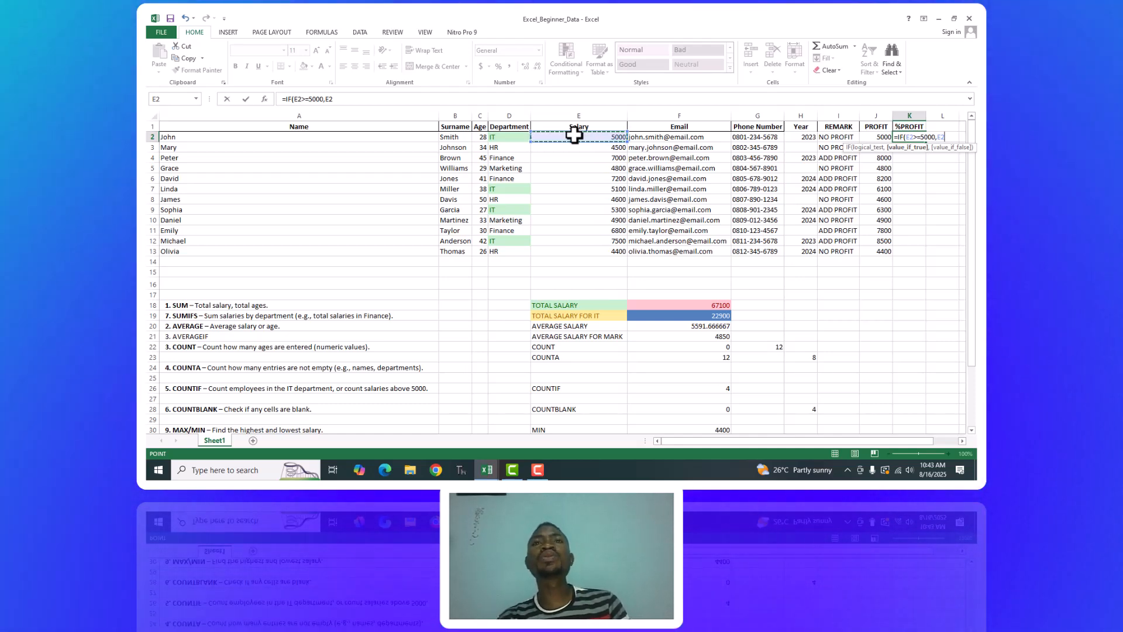
Complete the K2 formula with a 10% increase as the true value and E2 as the false value, making =IF(E2>=5000,E2+E2*0.1,E2).
text(+)
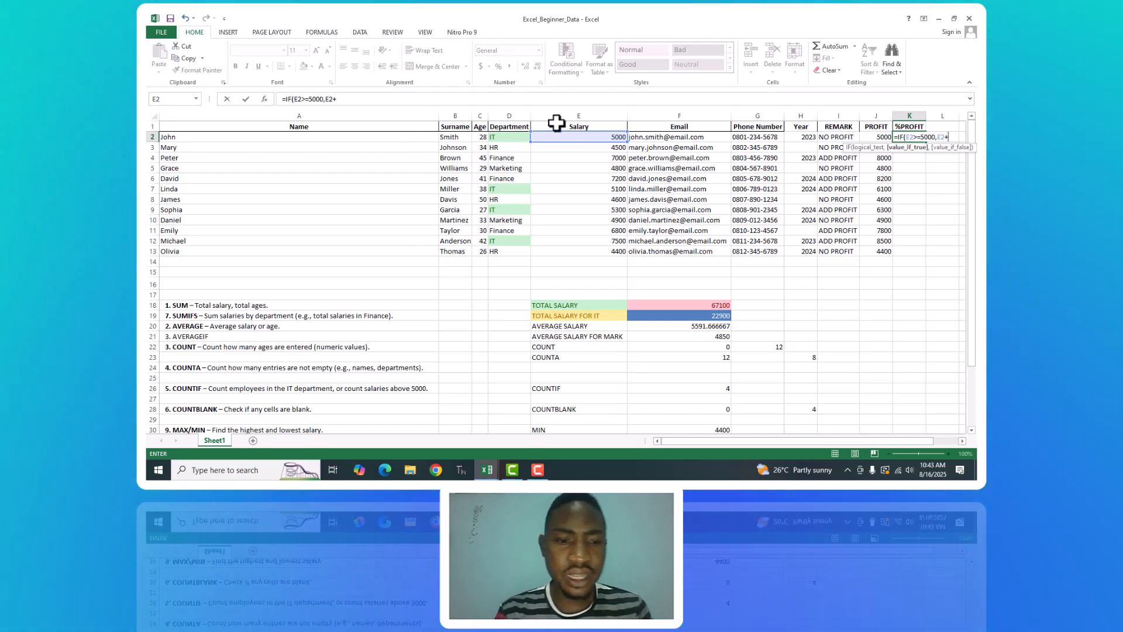
click(560, 138)
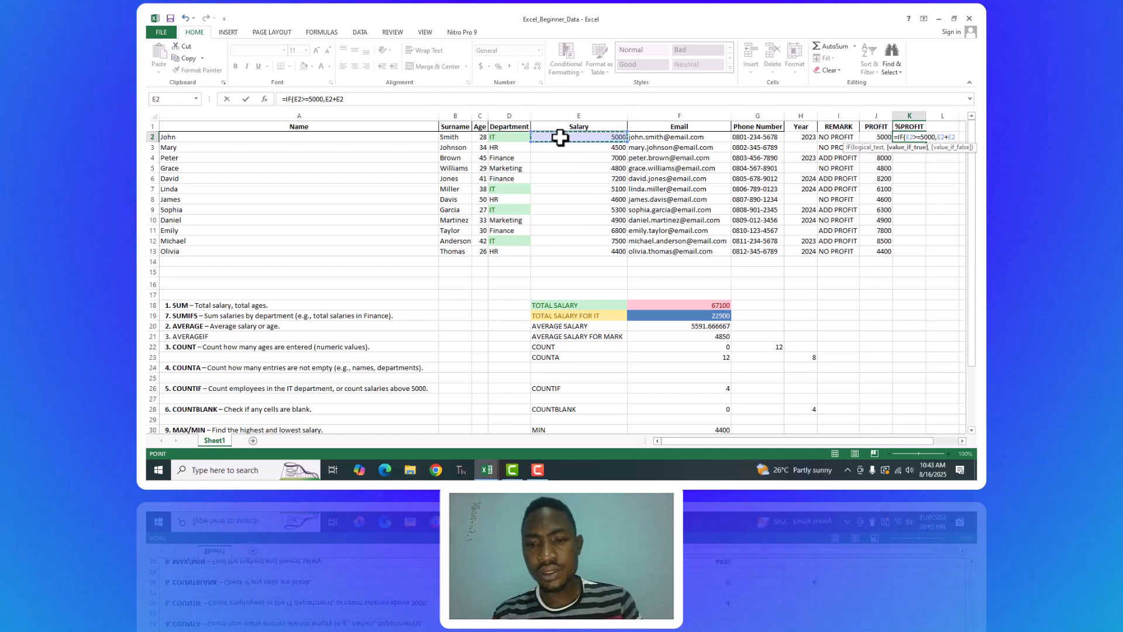
text(2)
key(BackSpace)
text(8)
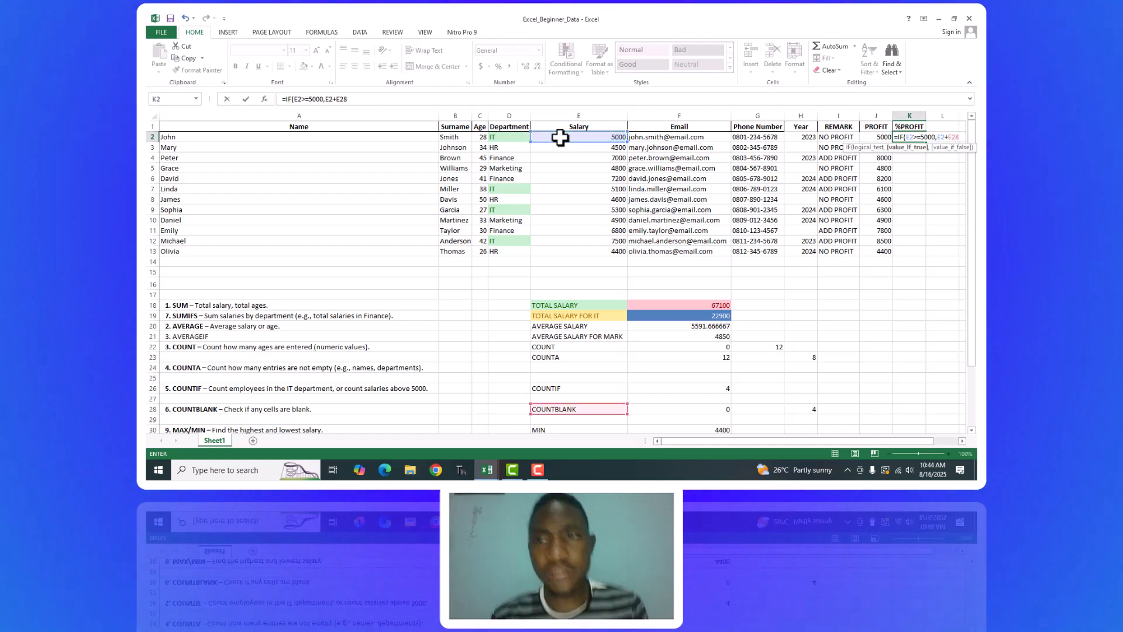
key(BackSpace)
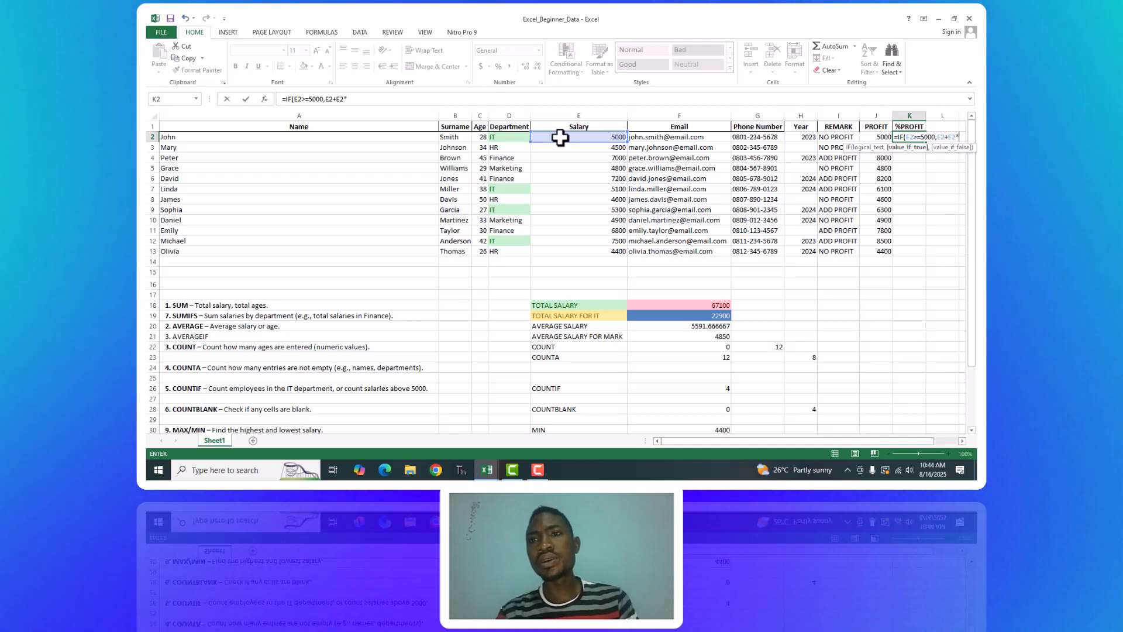
text(*0.1,)
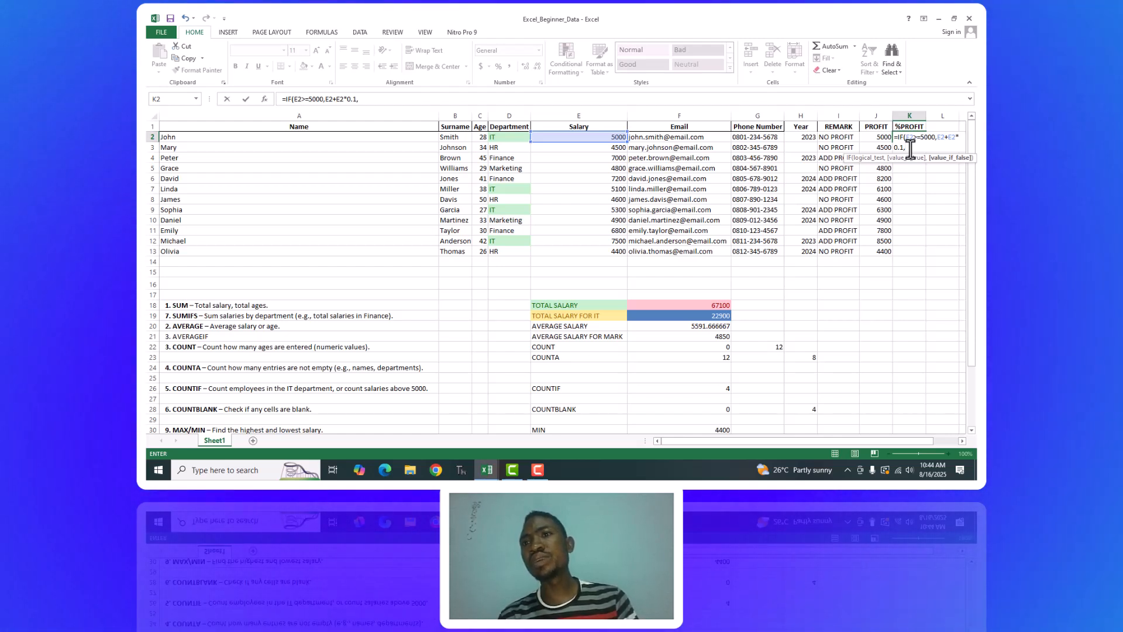
click(610, 139)
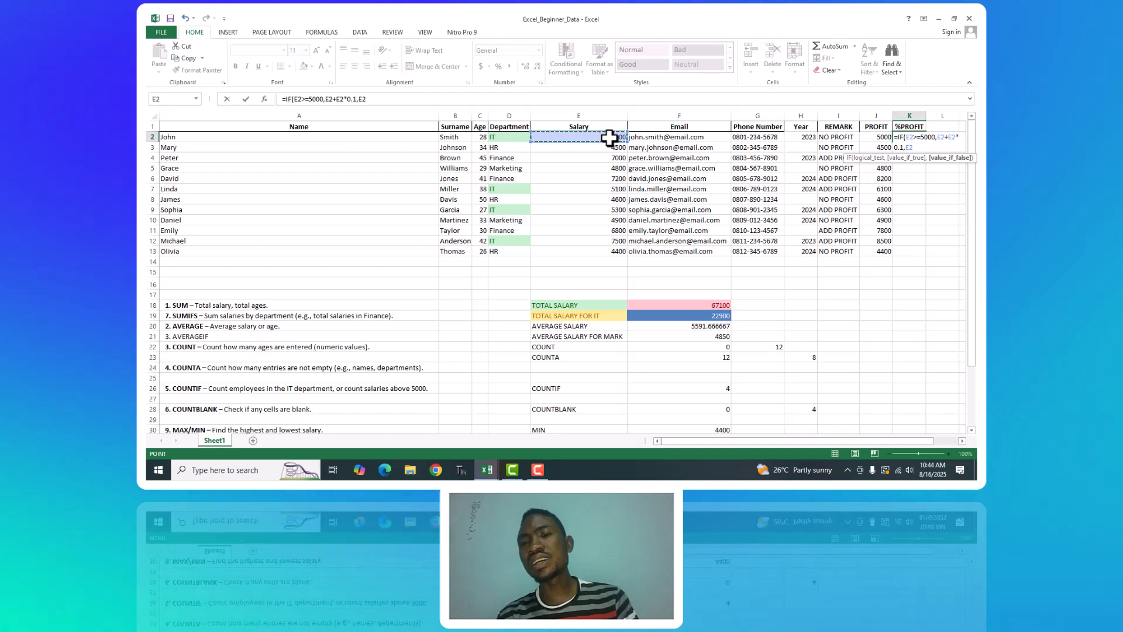
key(Return)
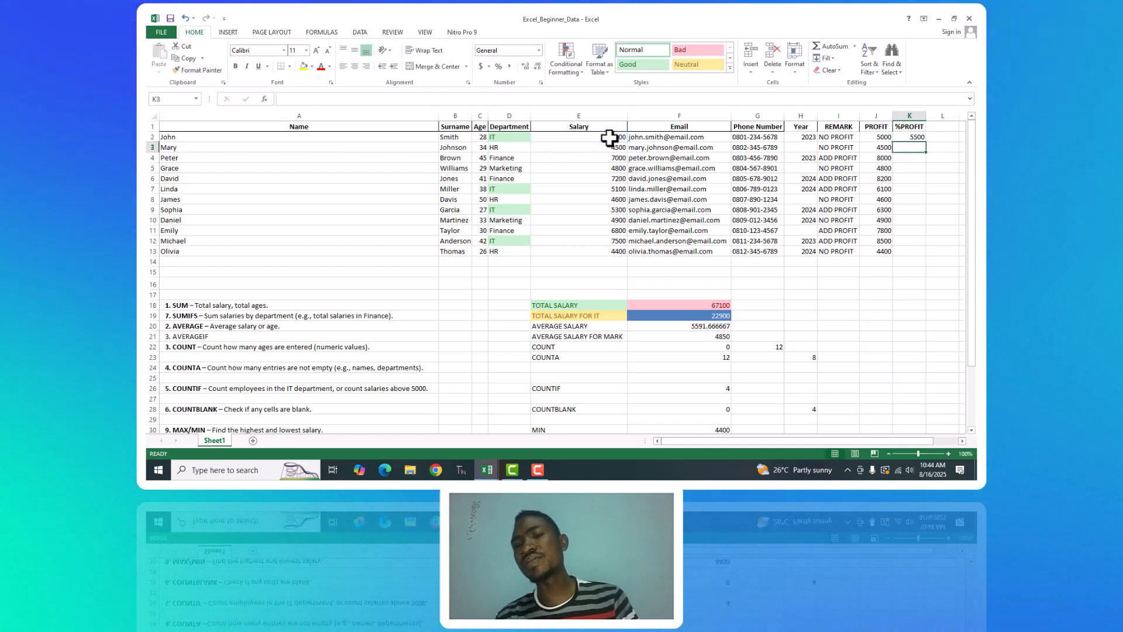
click(915, 137)
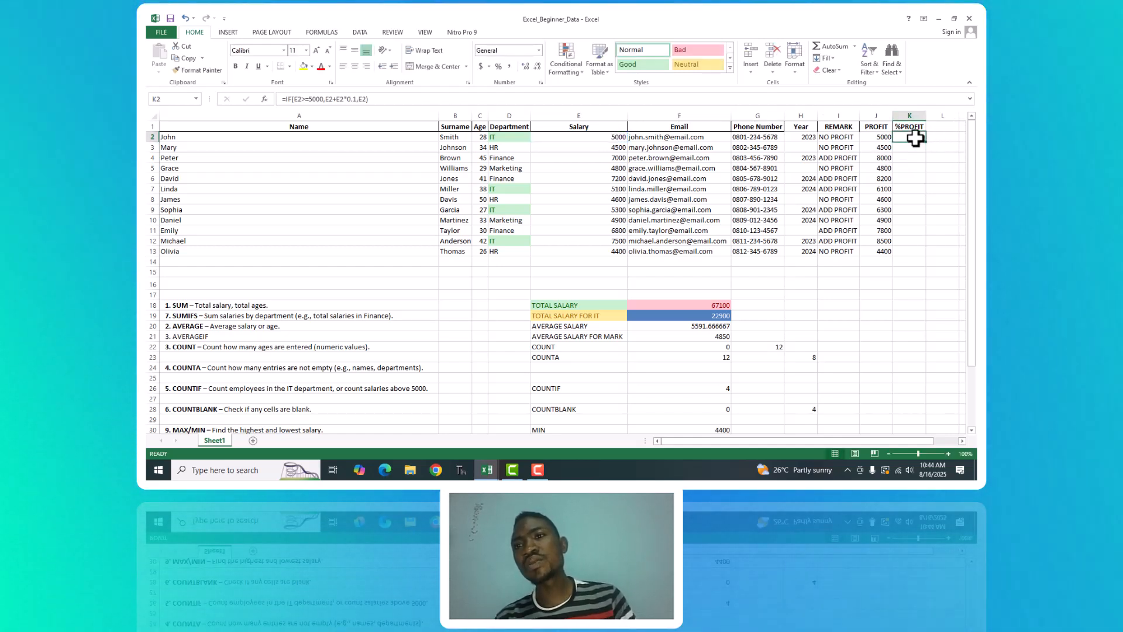
Fill the %PROFIT formula from K2 down to K13 and check the PROFIT and REMARK formulas in J2 and I2.
click(605, 140)
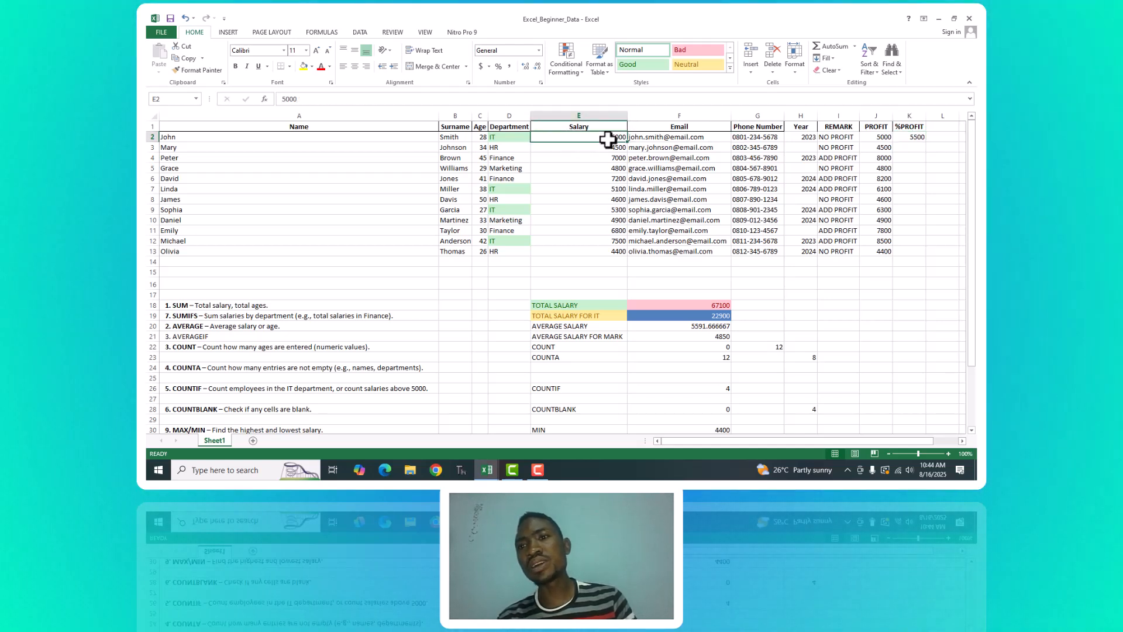
click(916, 137)
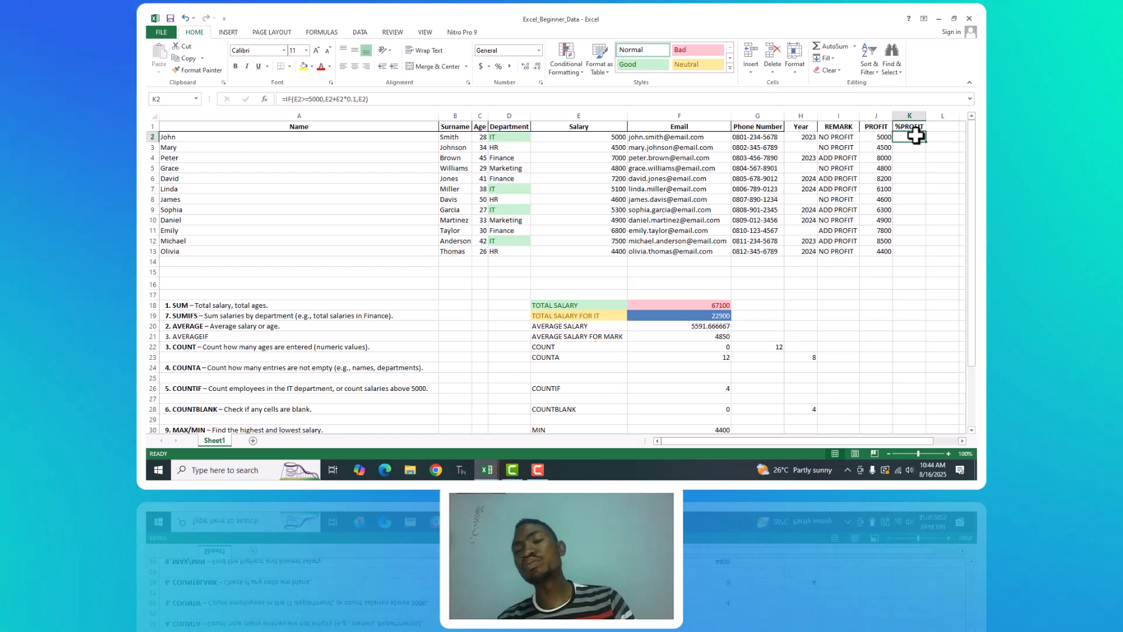
drag(928, 144, 926, 257)
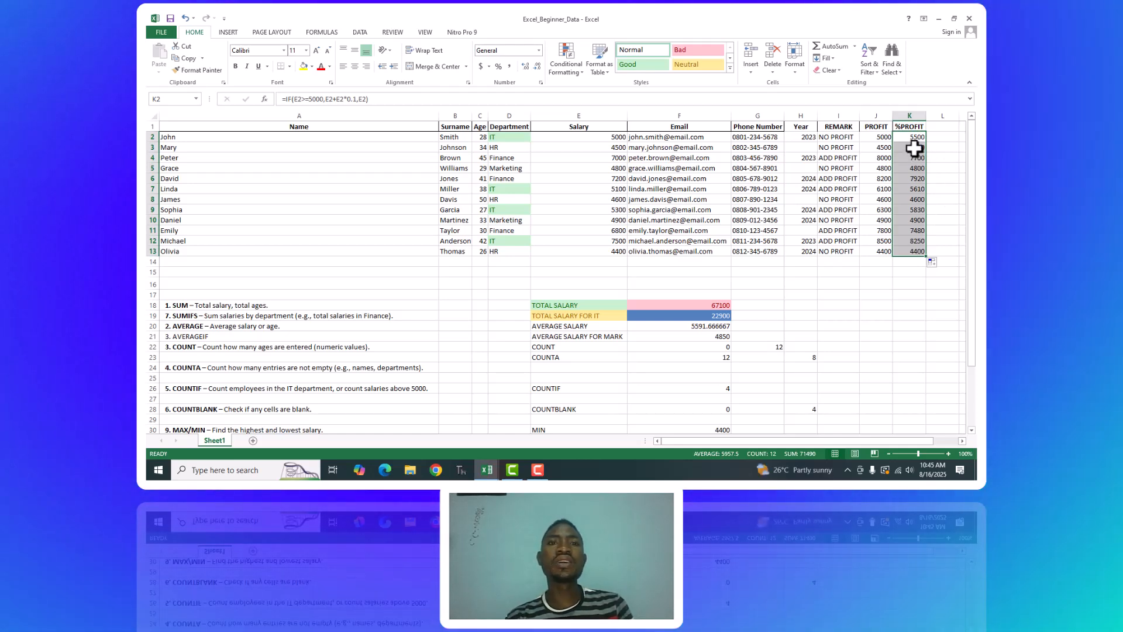
click(876, 139)
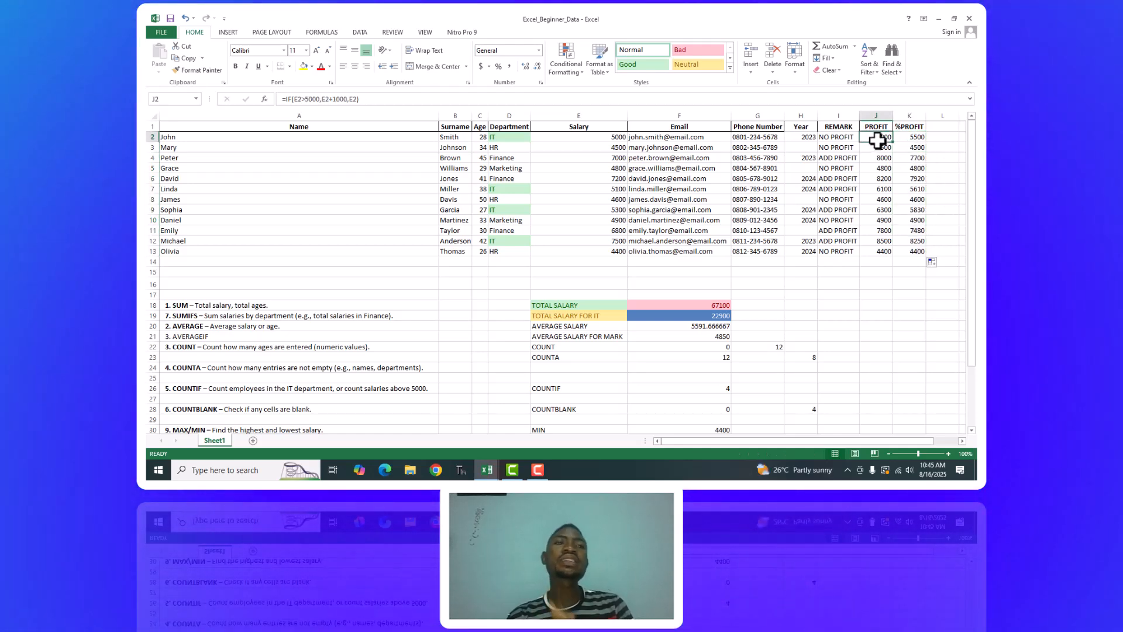
click(829, 140)
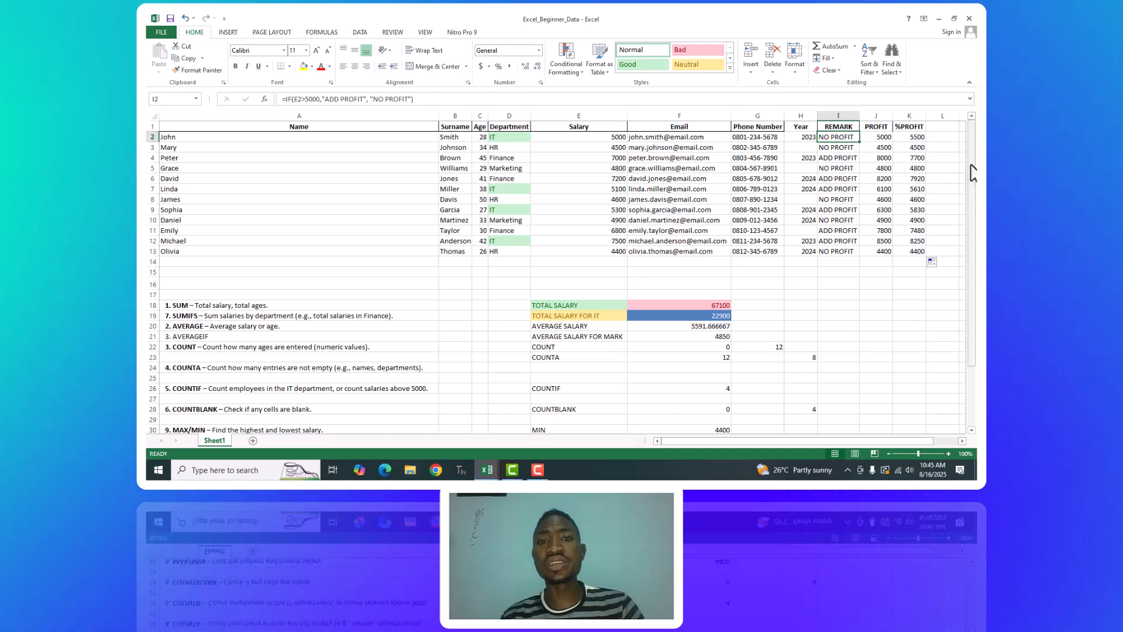
drag(972, 181, 973, 228)
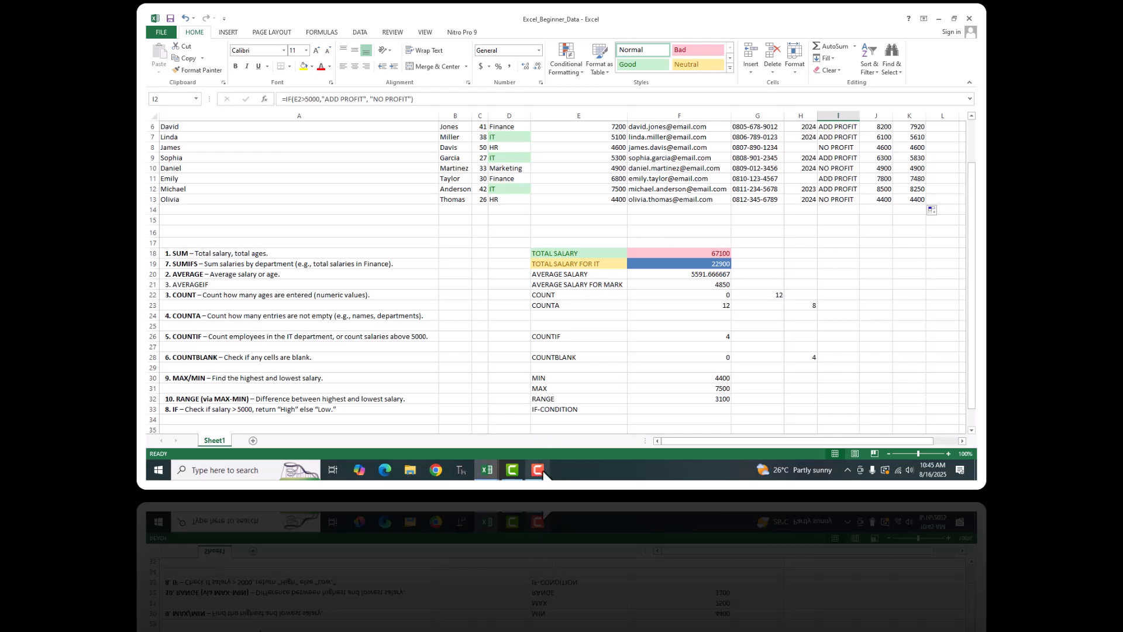
mouse_move(543, 470)
click(545, 435)
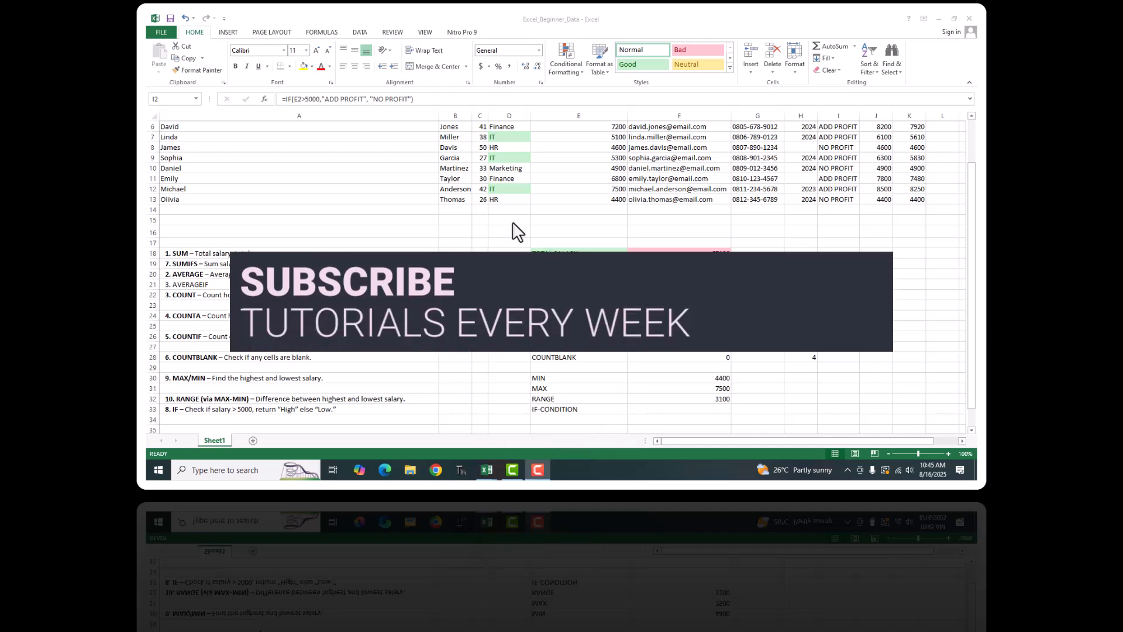